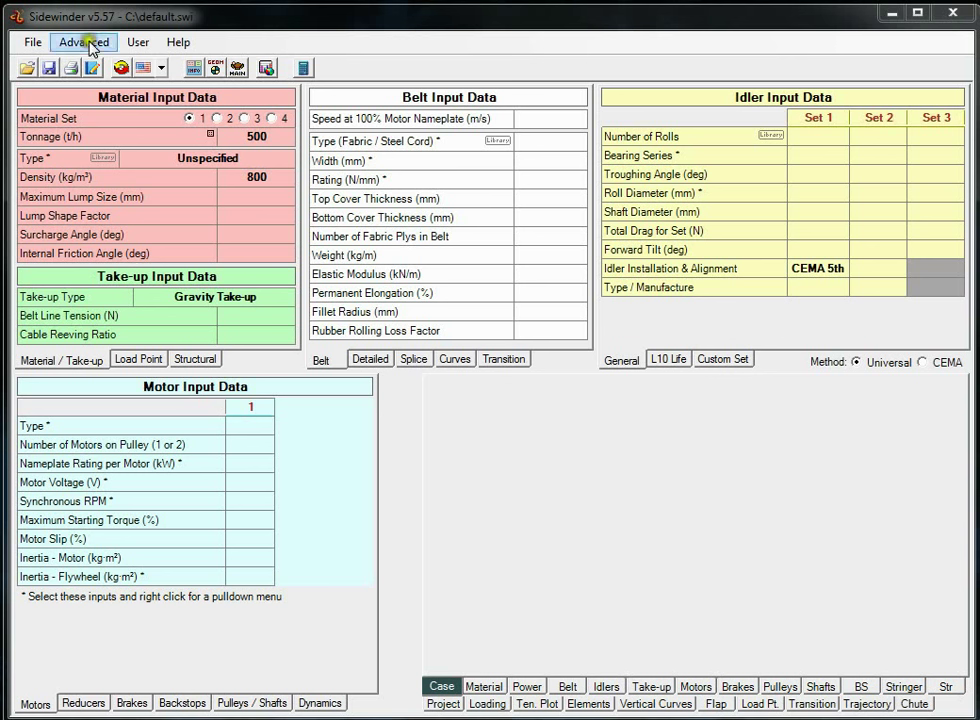
Step: Open Help > Demo Examples and pick the Fixed Take-up (Metric Units) example
{"action": "left_click", "coordinate": [180, 42]}
{"action": "left_click", "coordinate": [188, 131]}
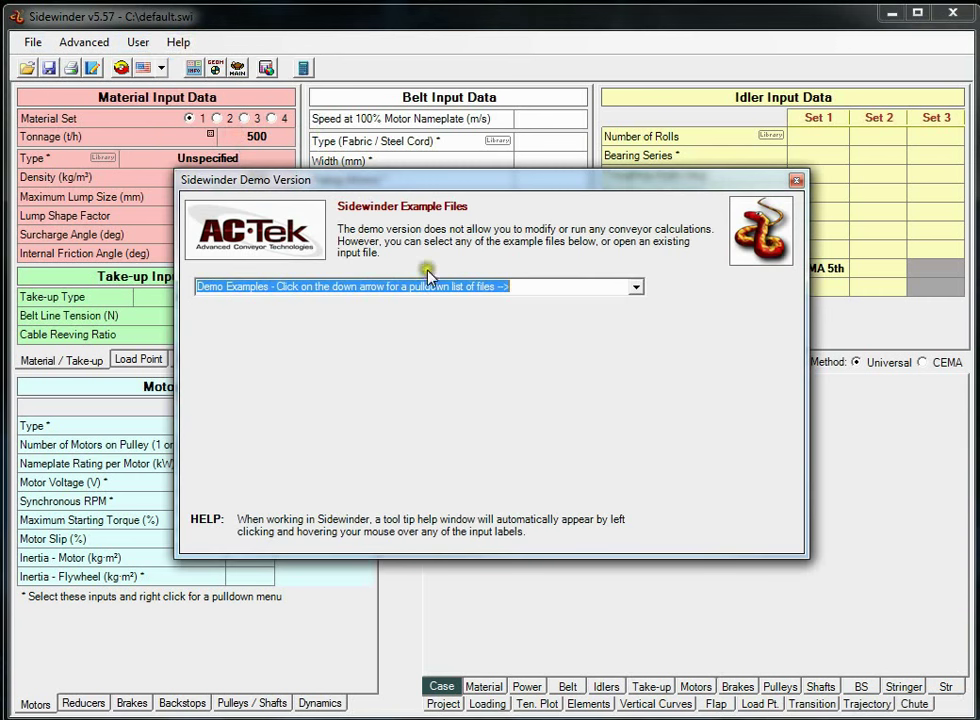
{"action": "left_click", "coordinate": [637, 289]}
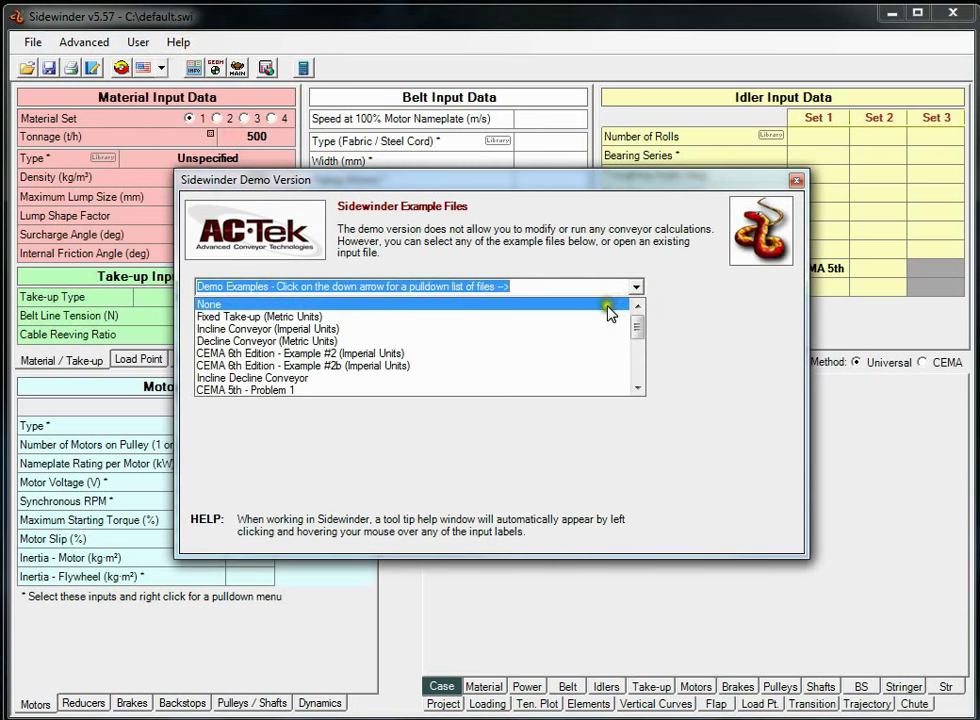
{"action": "left_click", "coordinate": [603, 317]}
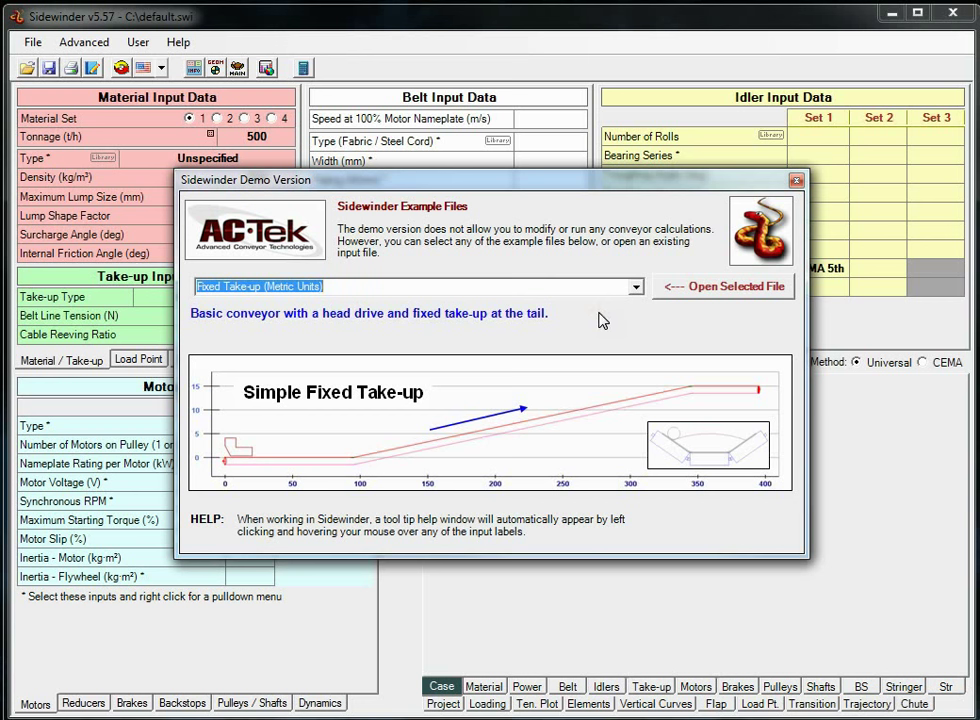
Step: Step through the Incline, Decline, CEMA, Feeder Belt, Curved and Pipe examples to the Terrain Modeling Example
{"action": "key", "text": "Down"}
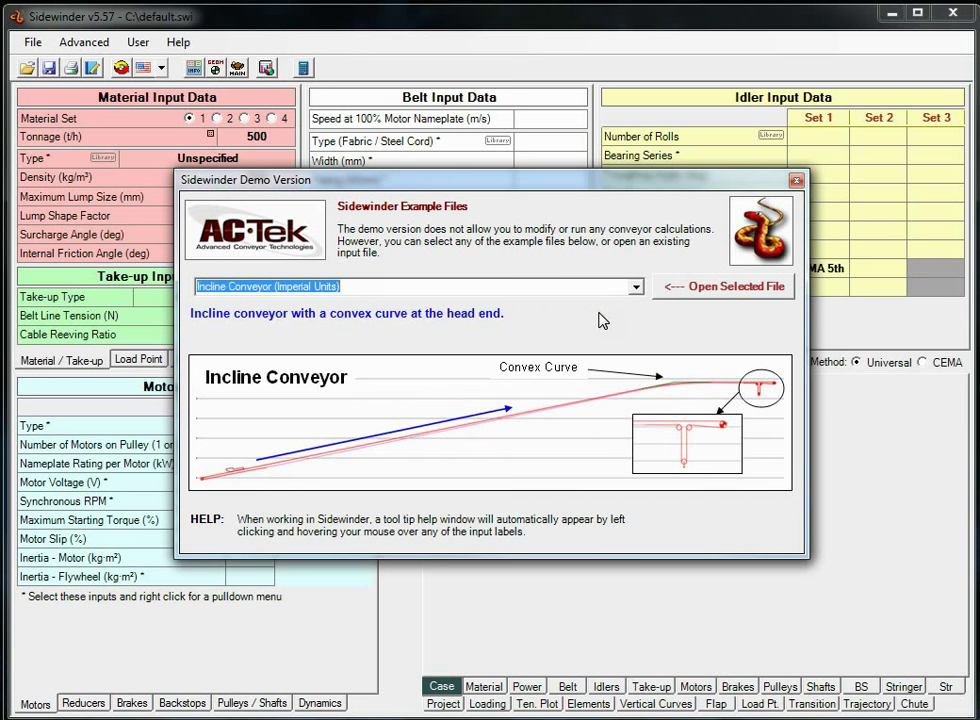
{"action": "key", "text": "Down"}
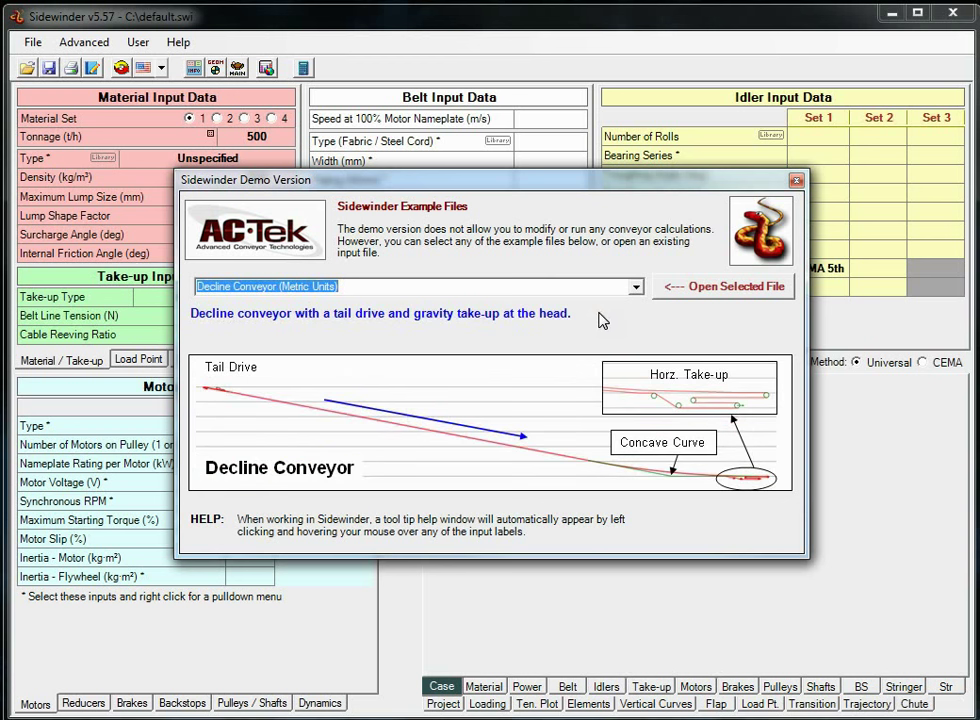
{"action": "key", "text": "Down"}
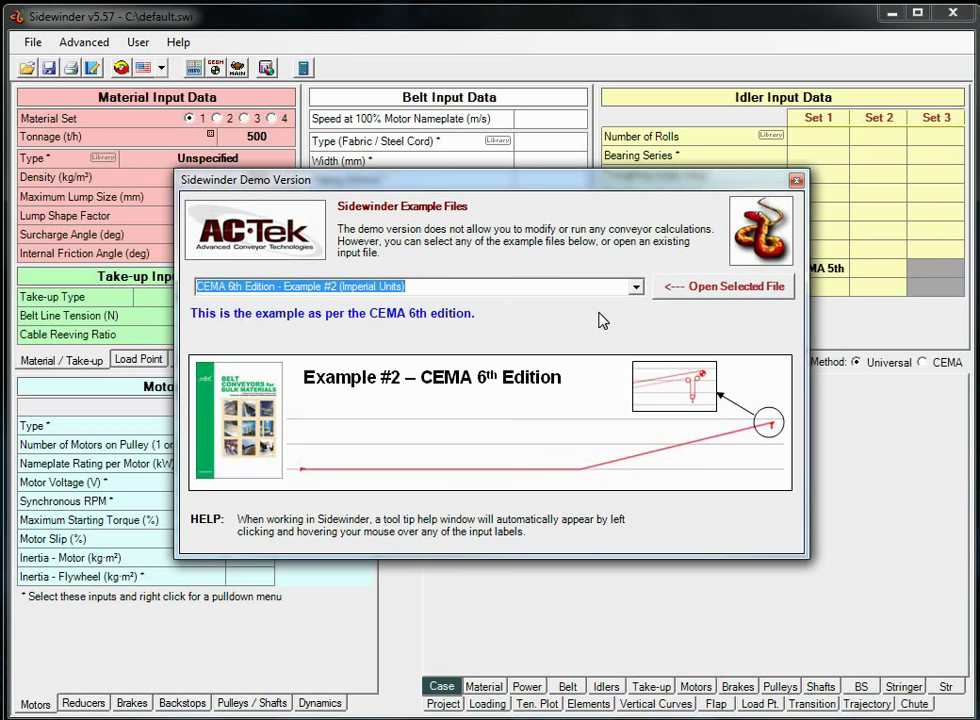
{"action": "key", "text": "Down"}
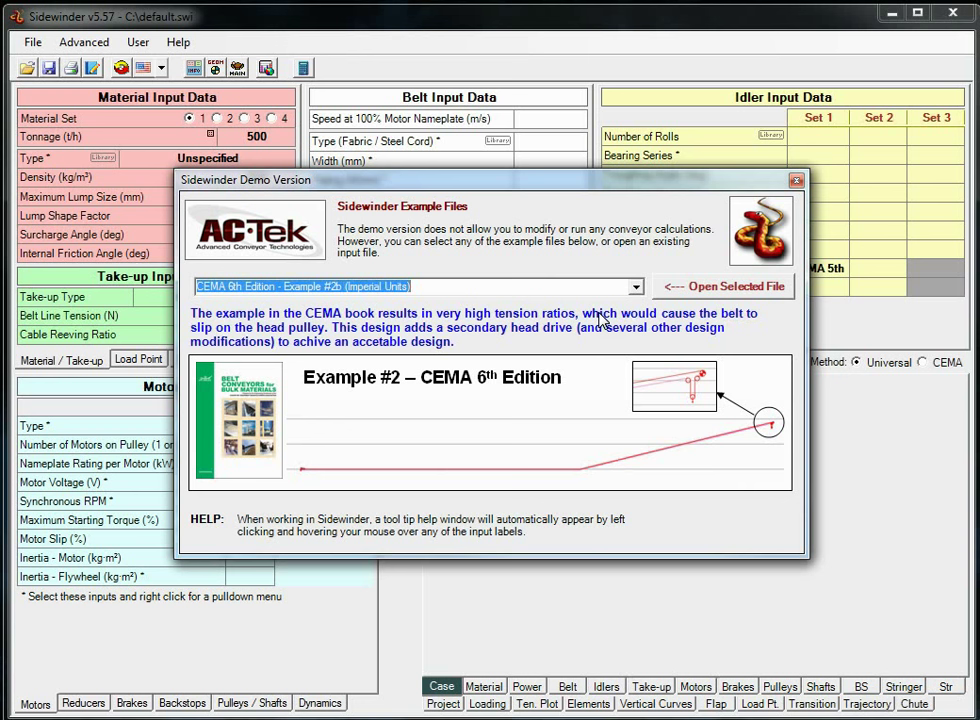
{"action": "key", "text": "Down"}
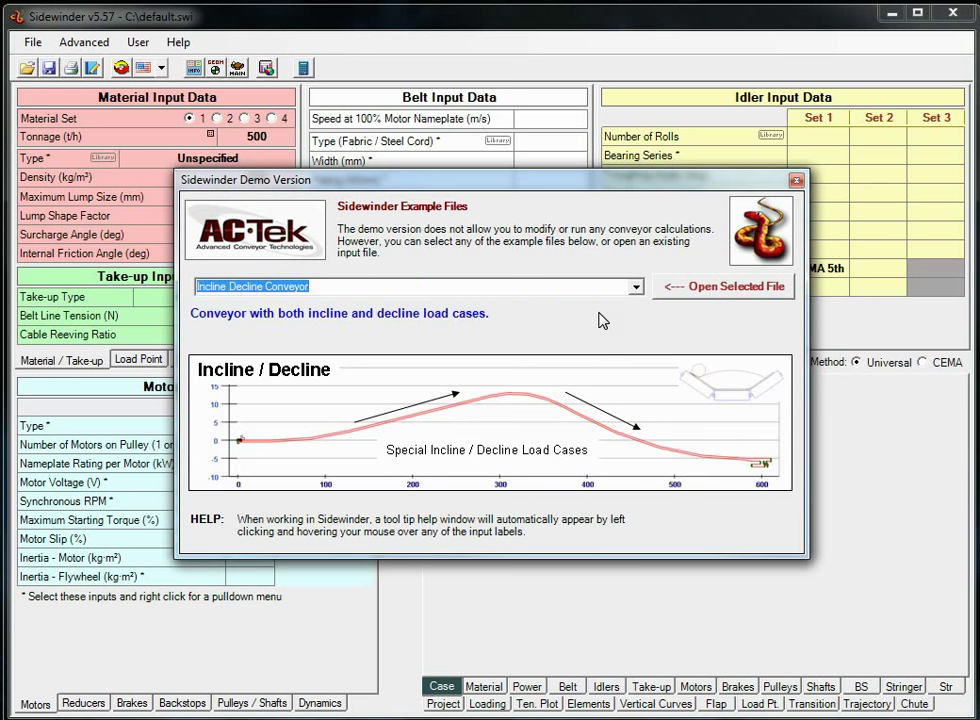
{"action": "key", "text": "Down"}
{"action": "key", "text": "Down"}
{"action": "key", "text": "Down"}
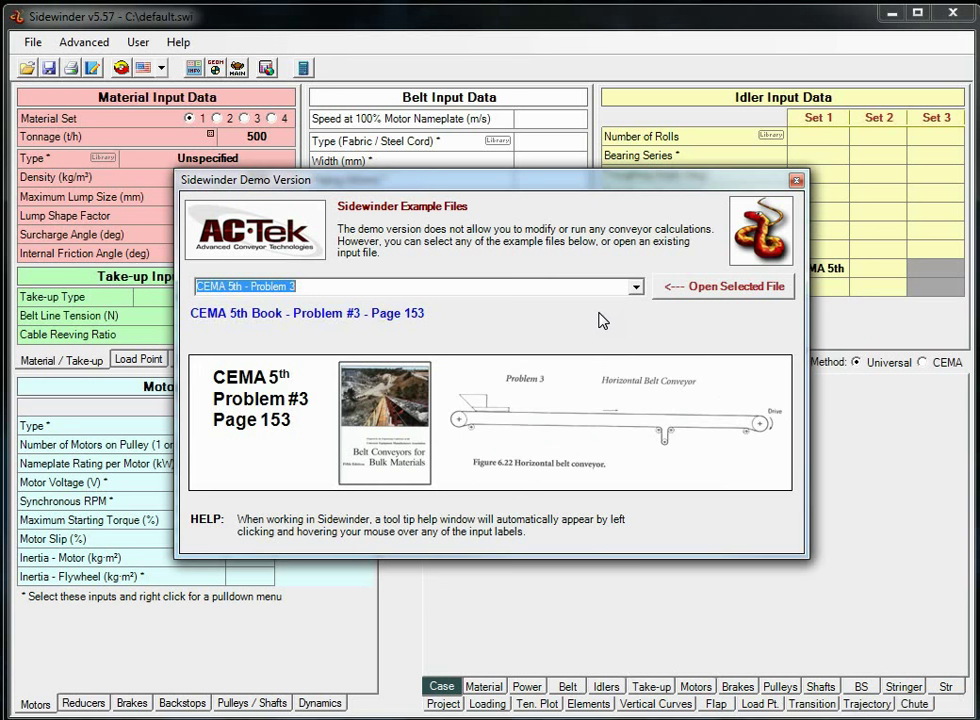
{"action": "key", "text": "Down"}
{"action": "key", "text": "Down"}
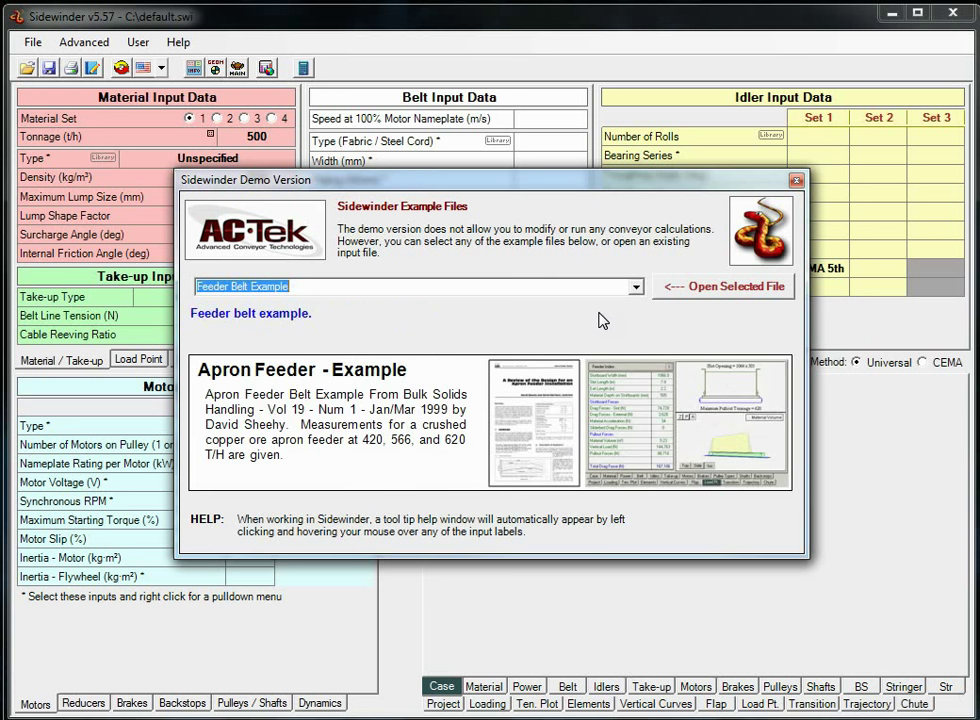
{"action": "key", "text": "Down"}
{"action": "key", "text": "Down"}
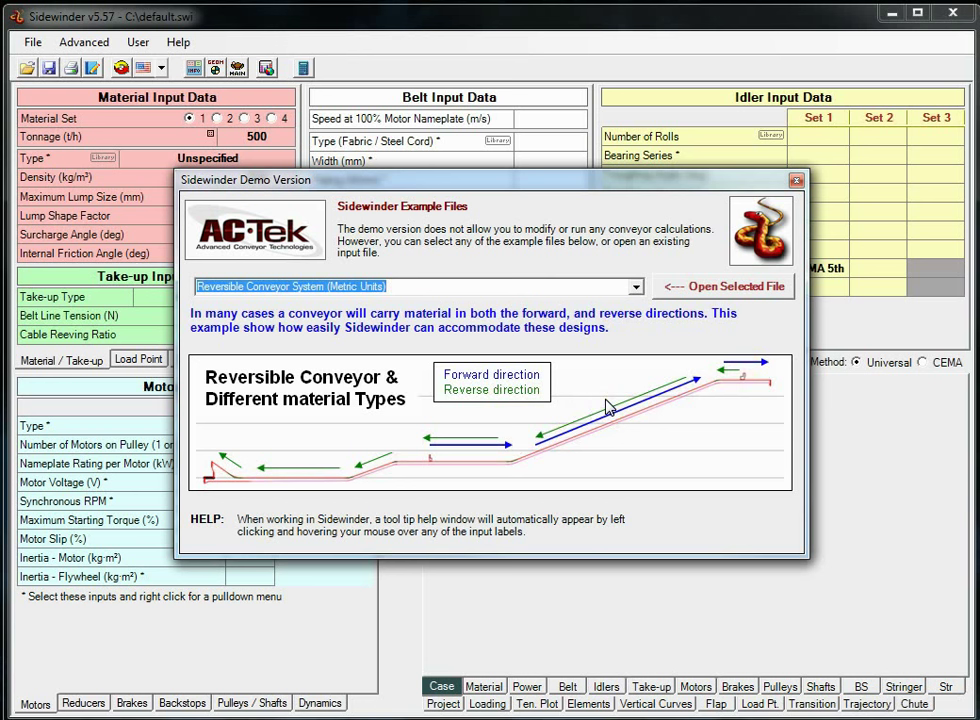
{"action": "key", "text": "Down"}
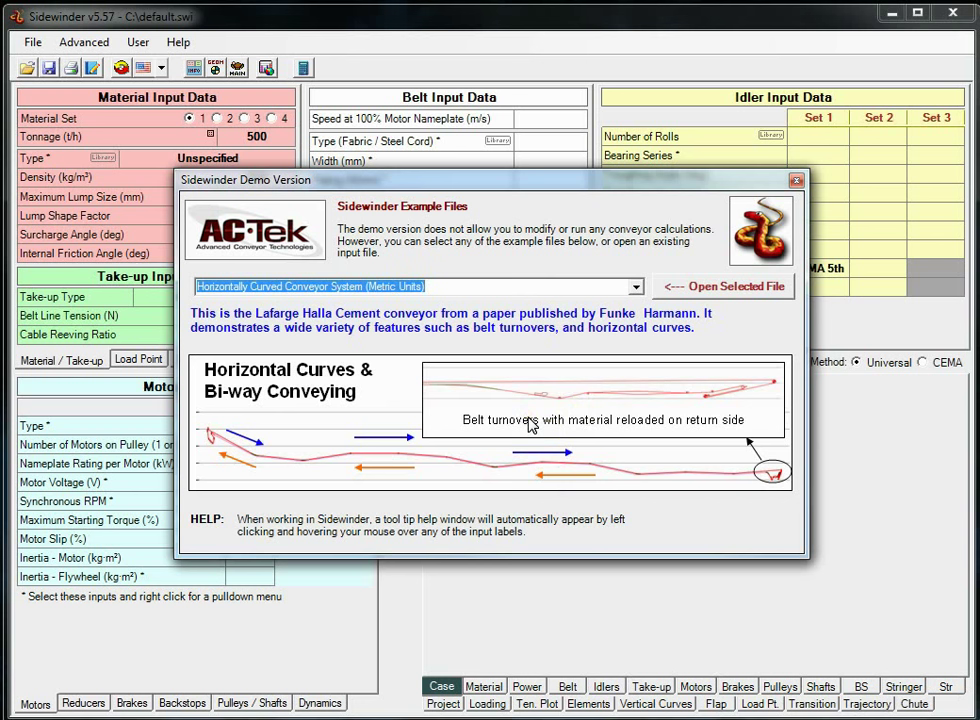
{"action": "key", "text": "Down"}
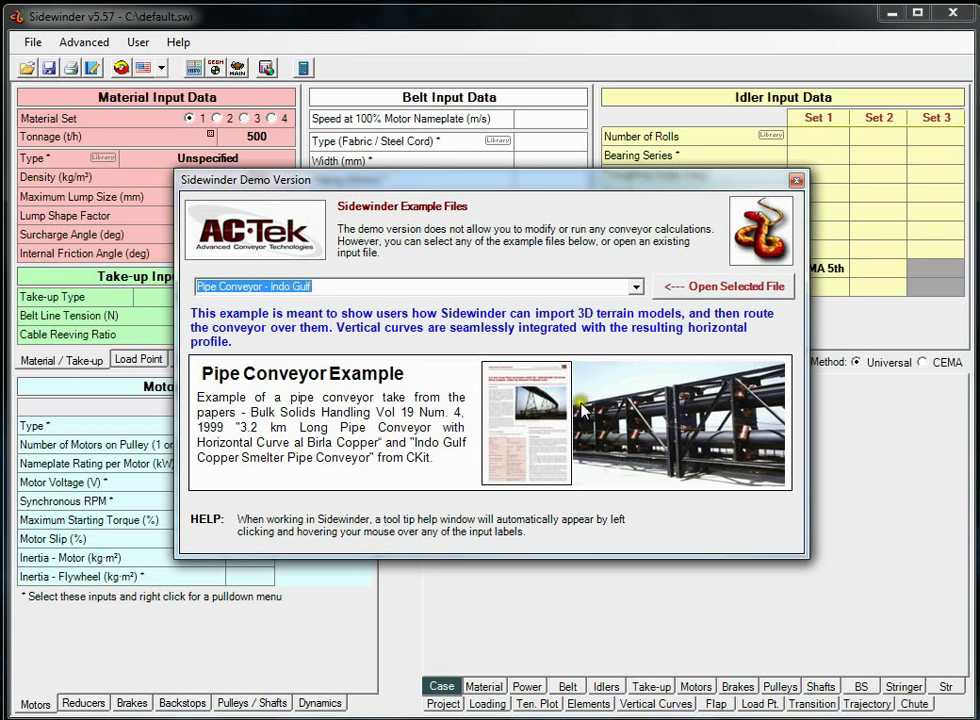
{"action": "key", "text": "Down"}
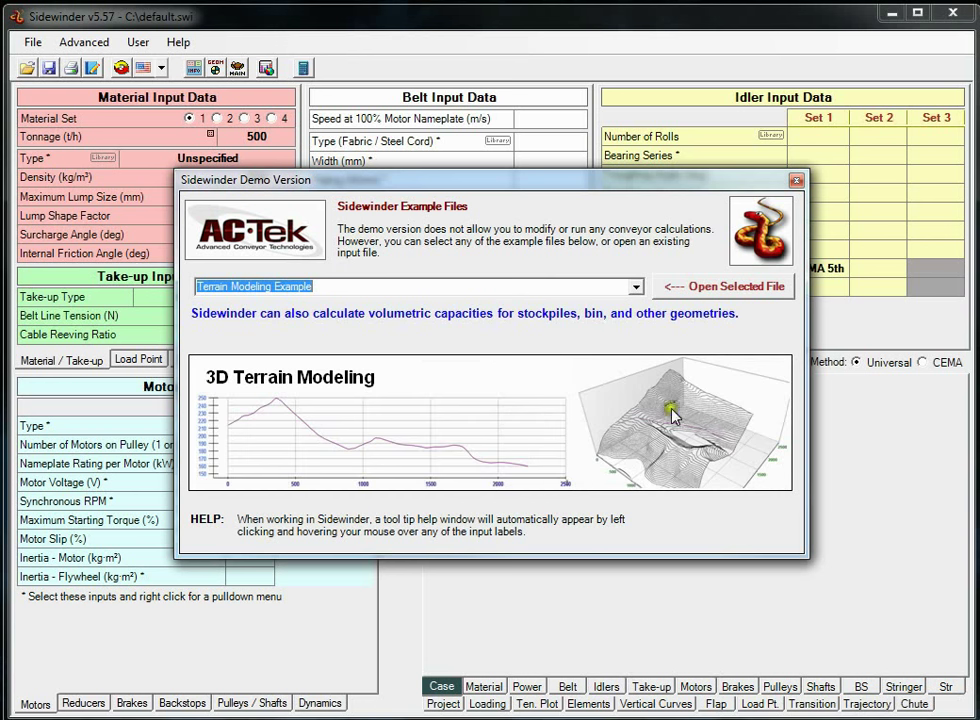
Step: Preview the Linear Stockpile and Radial Stacker examples, then scroll to AS-1403 Shaft Stress Calculations
{"action": "left_click", "coordinate": [560, 403]}
{"action": "left_click", "coordinate": [559, 401]}
{"action": "left_click", "coordinate": [549, 405]}
{"action": "left_click", "coordinate": [534, 396]}
{"action": "key", "text": "Down"}
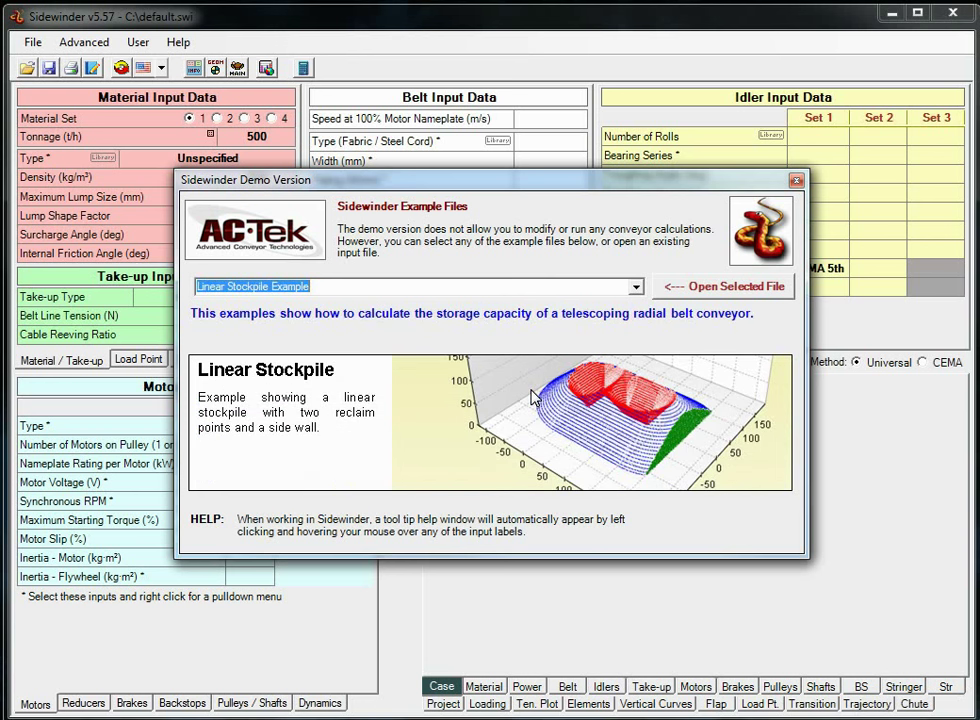
{"action": "key", "text": "Down"}
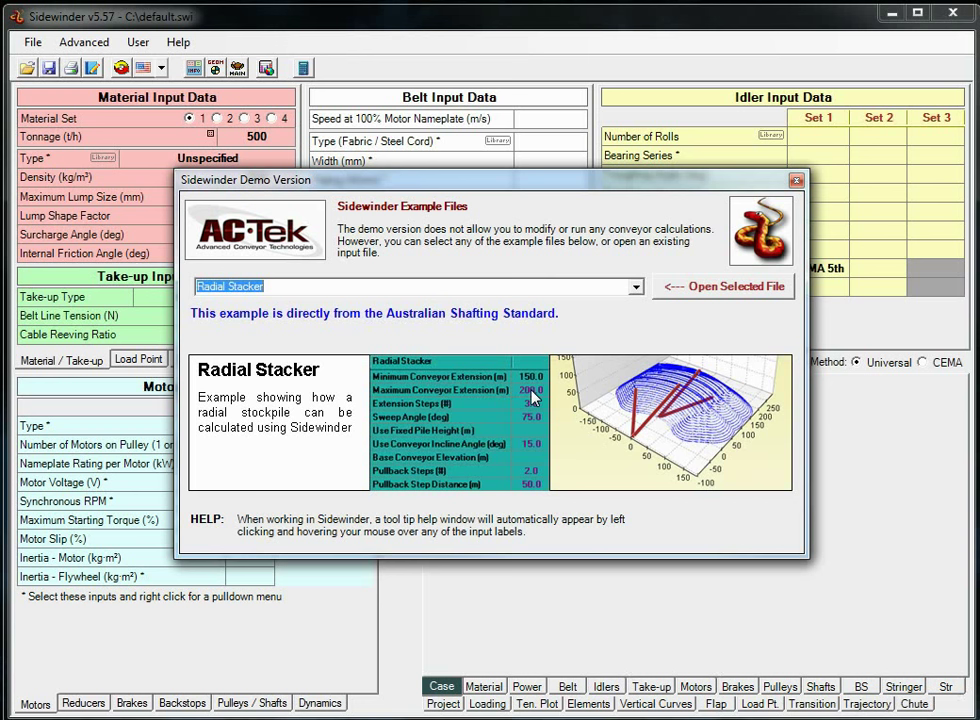
{"action": "key", "text": "Down"}
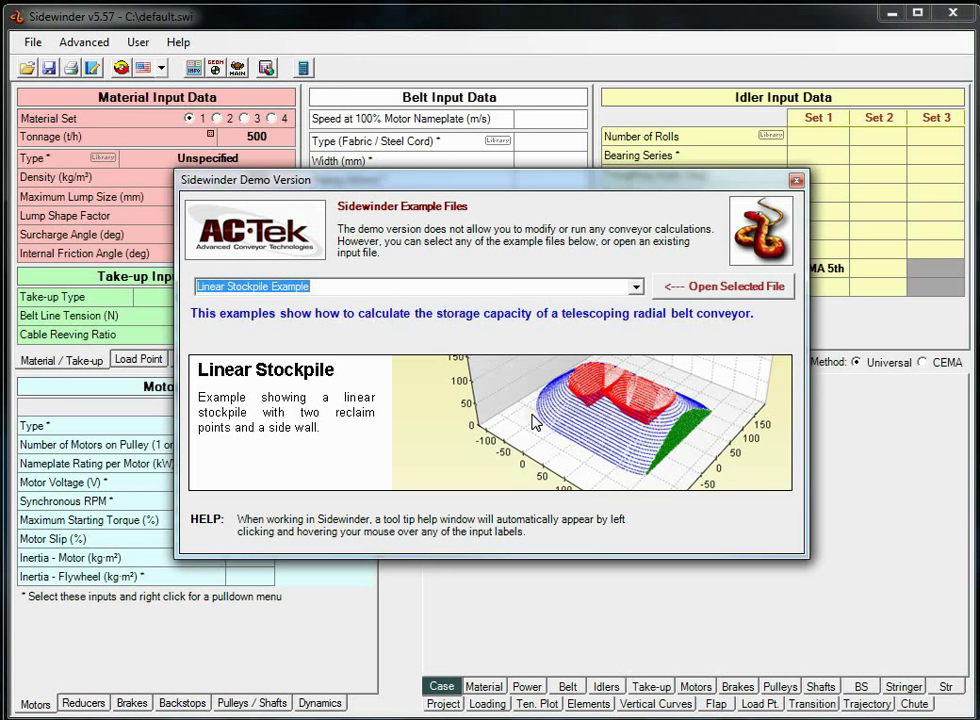
{"action": "scroll", "coordinate": [533, 423], "scroll_direction": "down", "scroll_amount": 2}
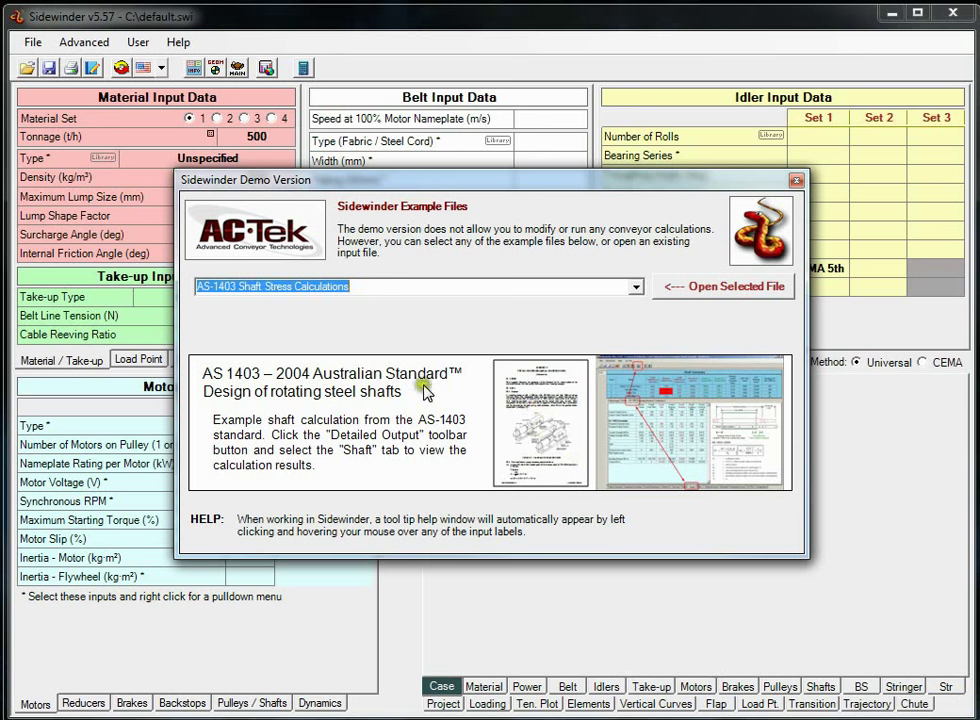
Step: Load the AS-1403 shaft example, then start a new blank default.swi conveyor file
{"action": "left_click", "coordinate": [725, 290]}
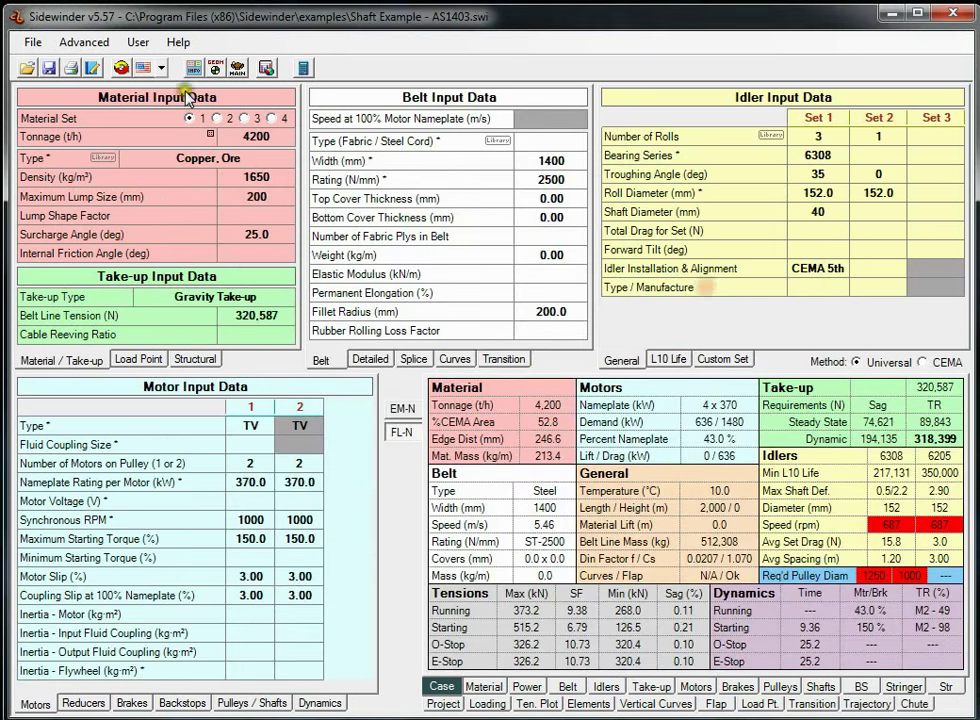
{"action": "left_click", "coordinate": [33, 42]}
{"action": "left_click", "coordinate": [80, 67]}
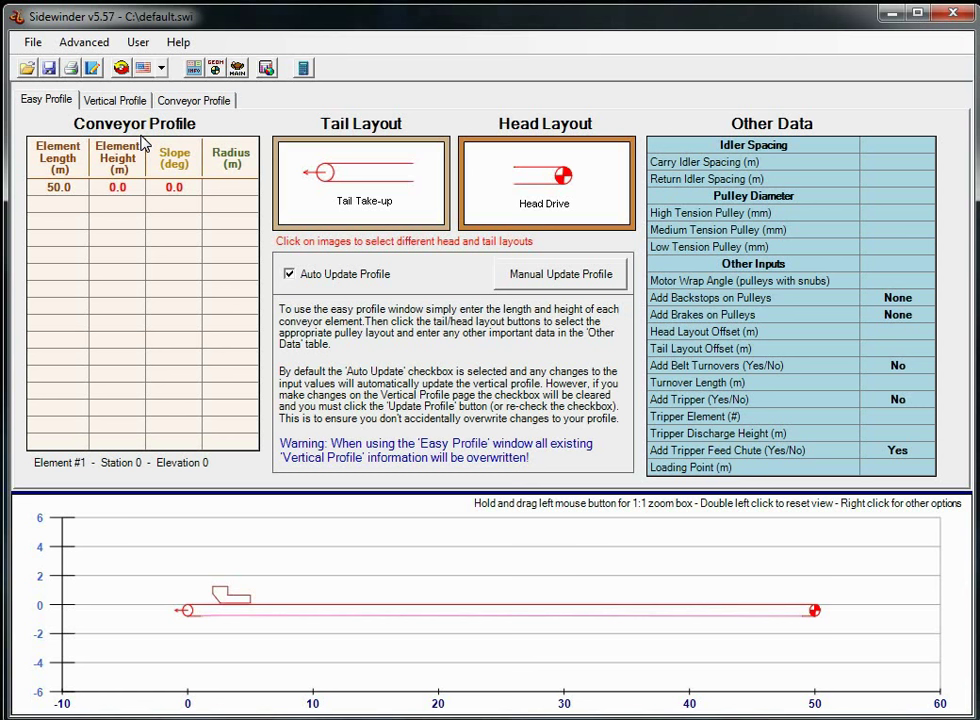
Step: Commit the first element's 50.0 m length and display the Vertical Profile element table
{"action": "left_click", "coordinate": [172, 260]}
{"action": "left_click", "coordinate": [58, 189]}
{"action": "left_click", "coordinate": [65, 207]}
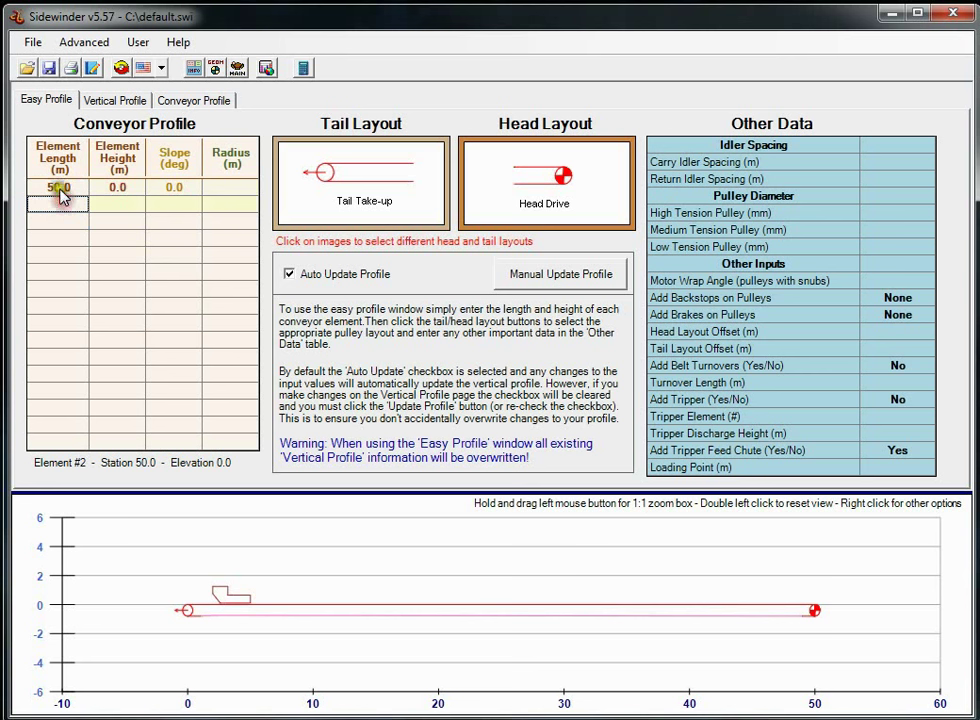
{"action": "left_click", "coordinate": [61, 190]}
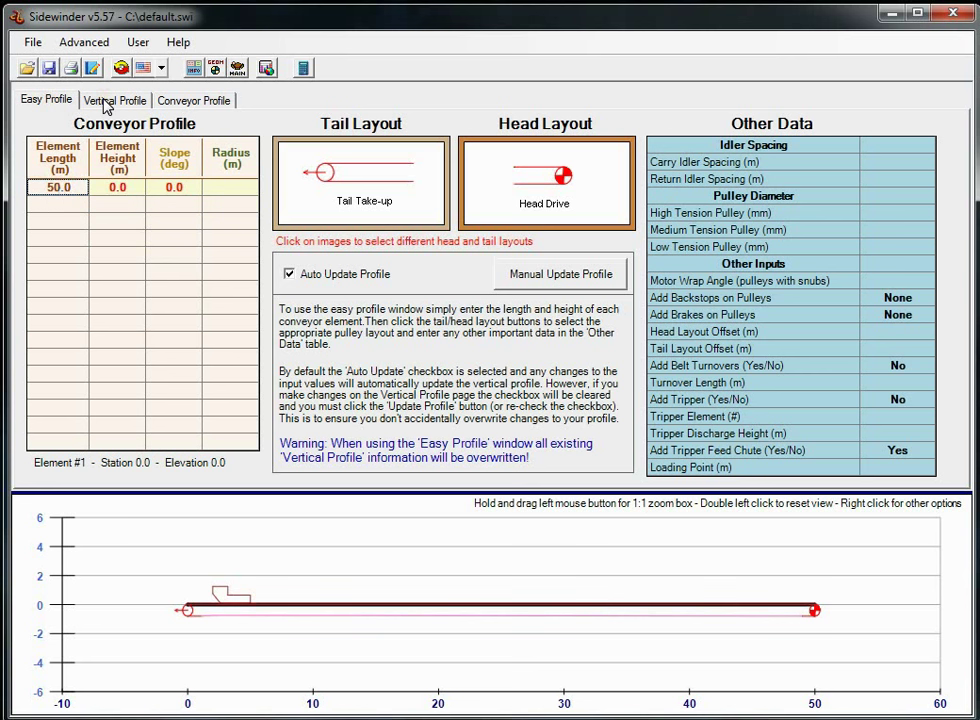
{"action": "left_click", "coordinate": [108, 101]}
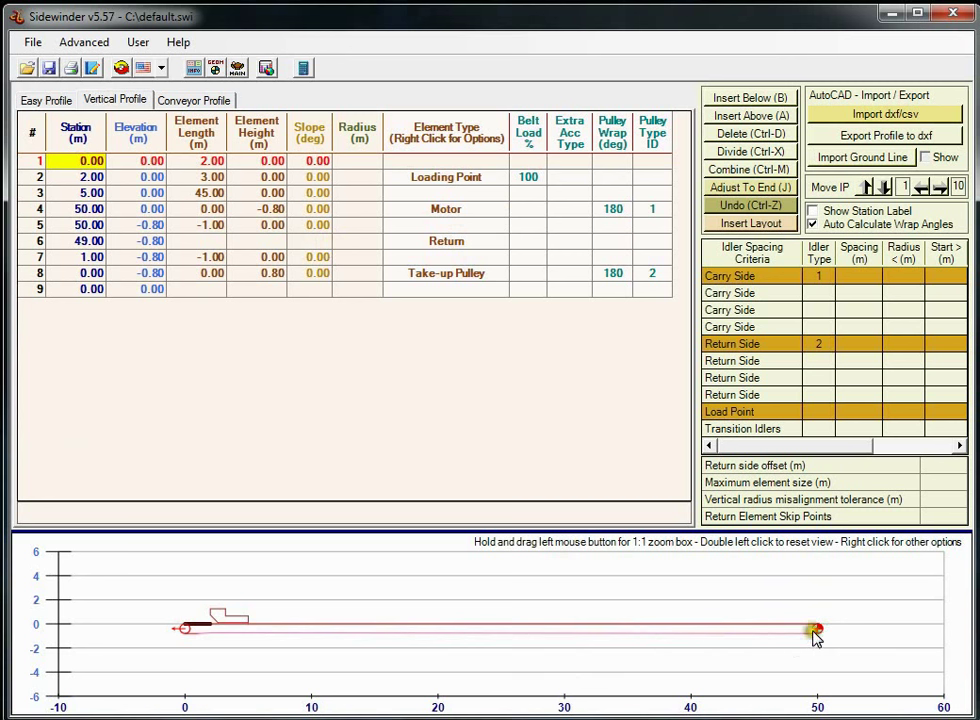
Step: Preview ground.dxf for import at 1:1 X-scale, then close the dialog without applying it
{"action": "left_click", "coordinate": [876, 116]}
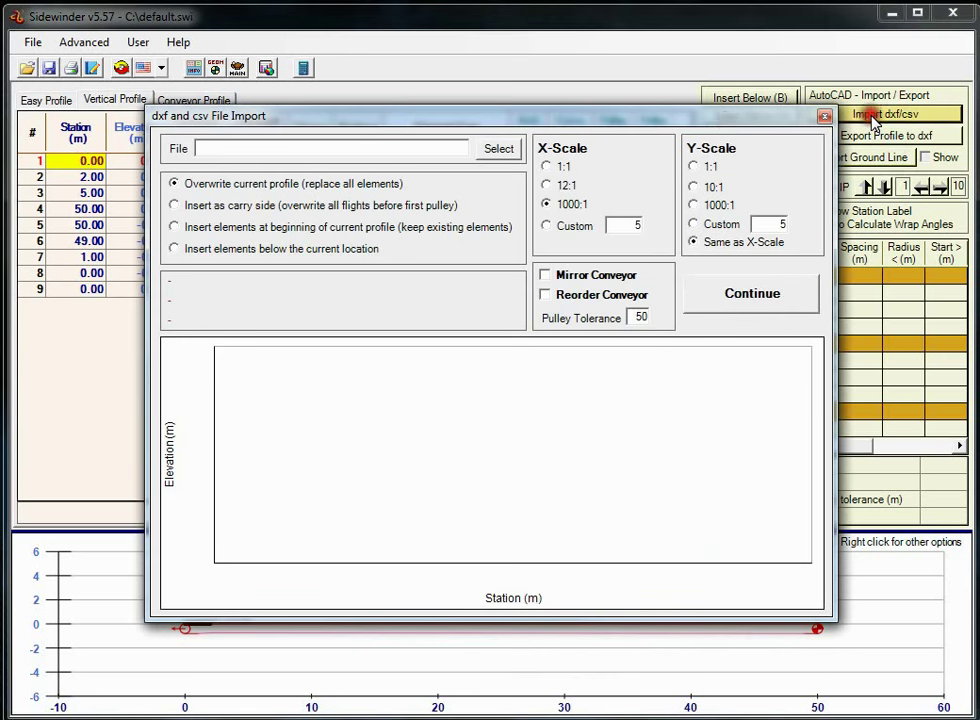
{"action": "left_click", "coordinate": [508, 152]}
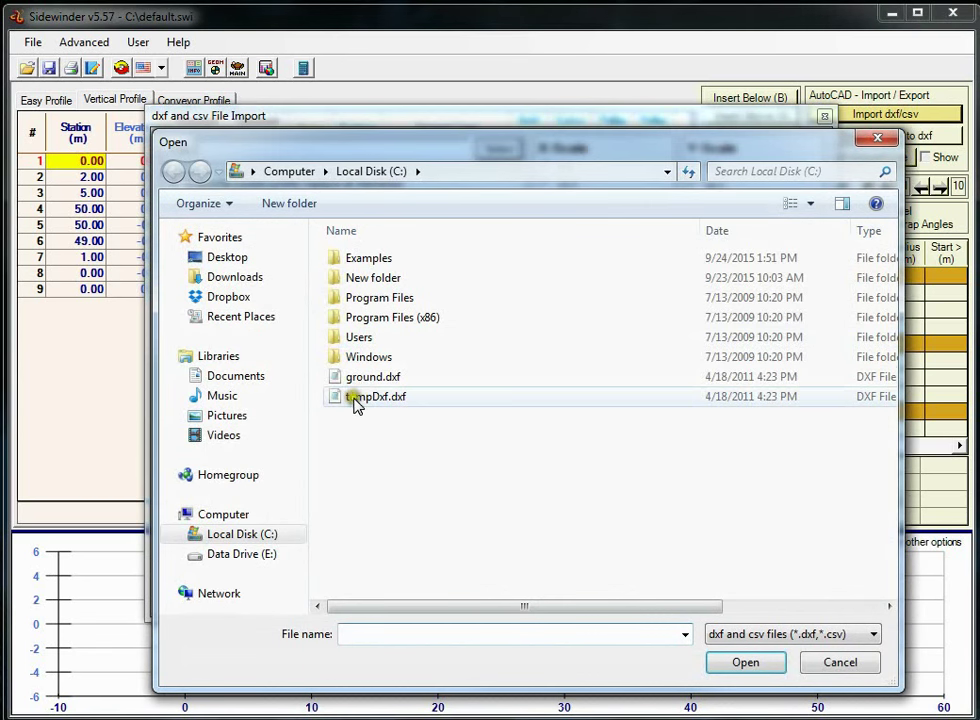
{"action": "double_click", "coordinate": [356, 376]}
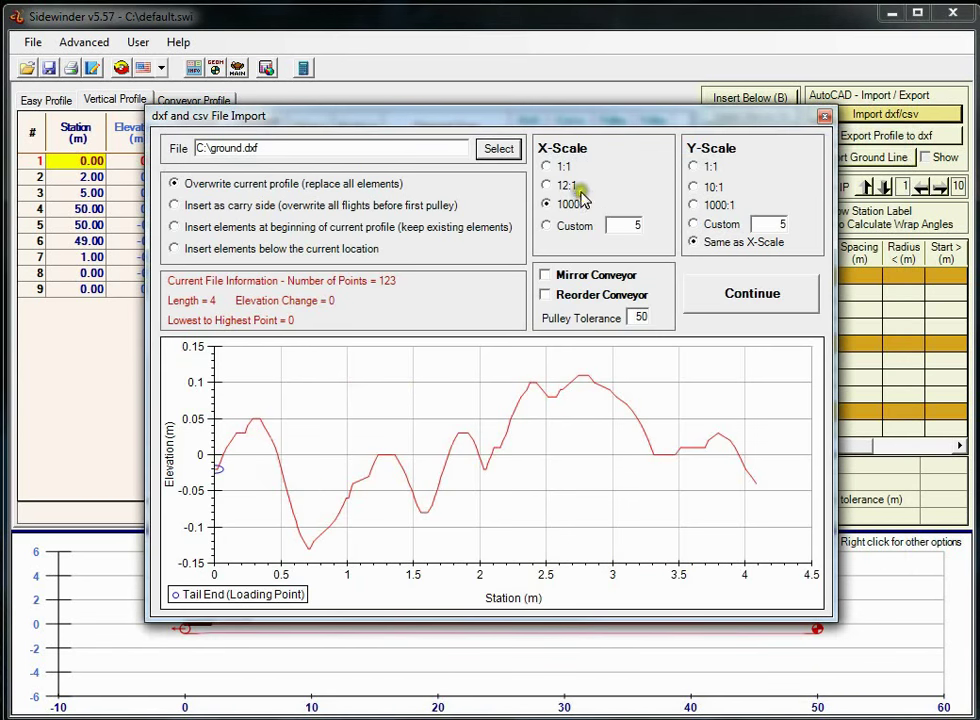
{"action": "left_click", "coordinate": [547, 166]}
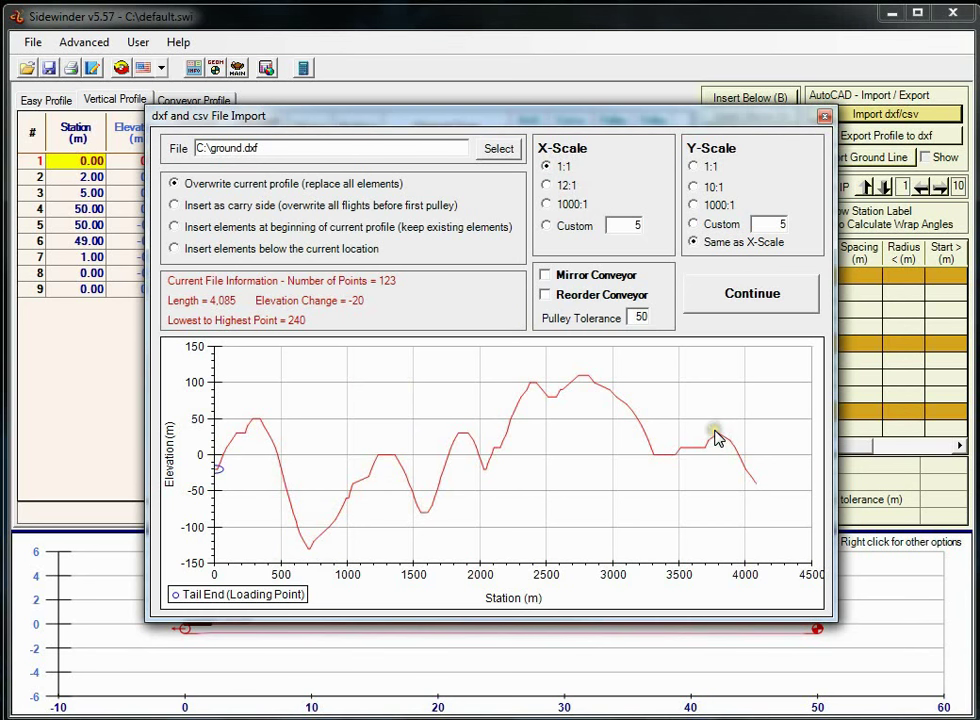
{"action": "left_click", "coordinate": [824, 119]}
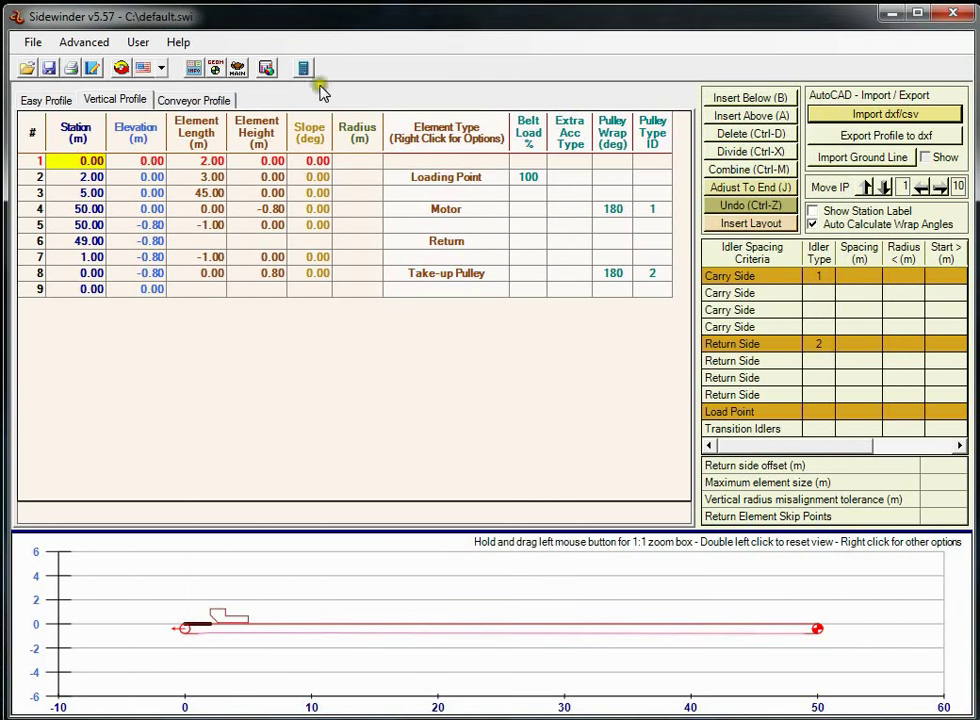
Step: Make the first element 75 m and the second drop -20 m, enabling Auto Update Profile with overwrite
{"action": "left_click", "coordinate": [36, 99]}
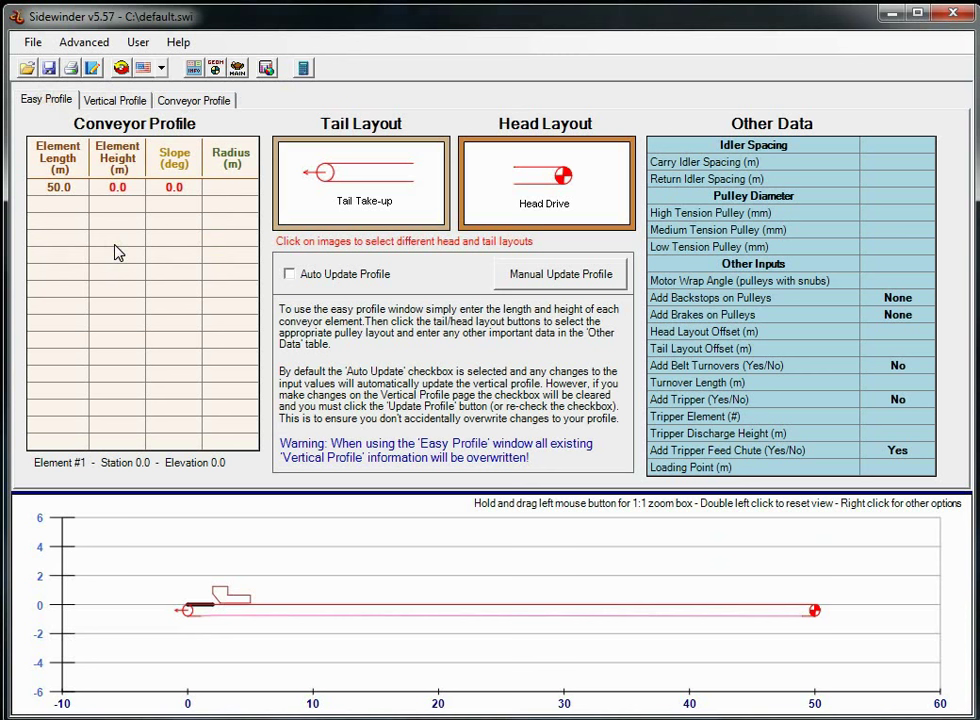
{"action": "left_click", "coordinate": [66, 189]}
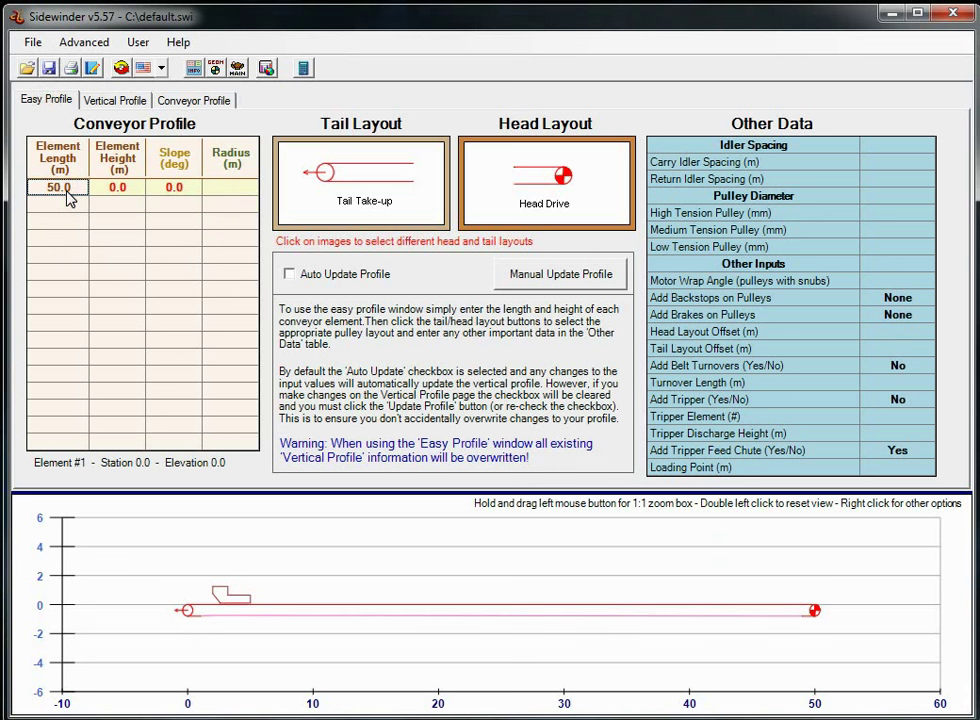
{"action": "key", "text": "Return"}
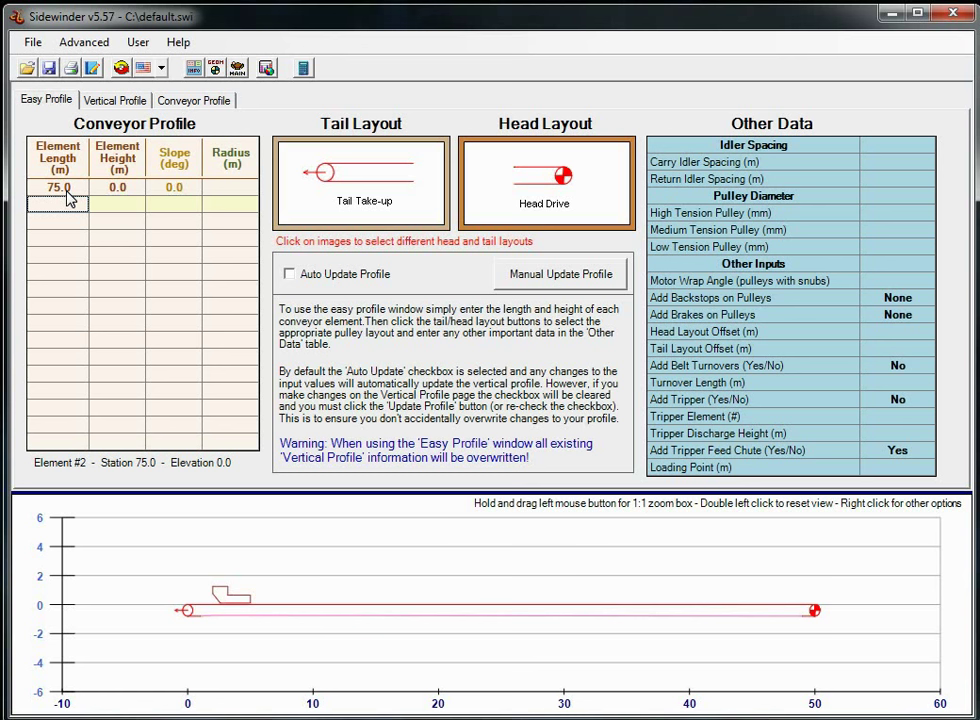
{"action": "type", "text": "150"}
{"action": "key", "text": "Tab"}
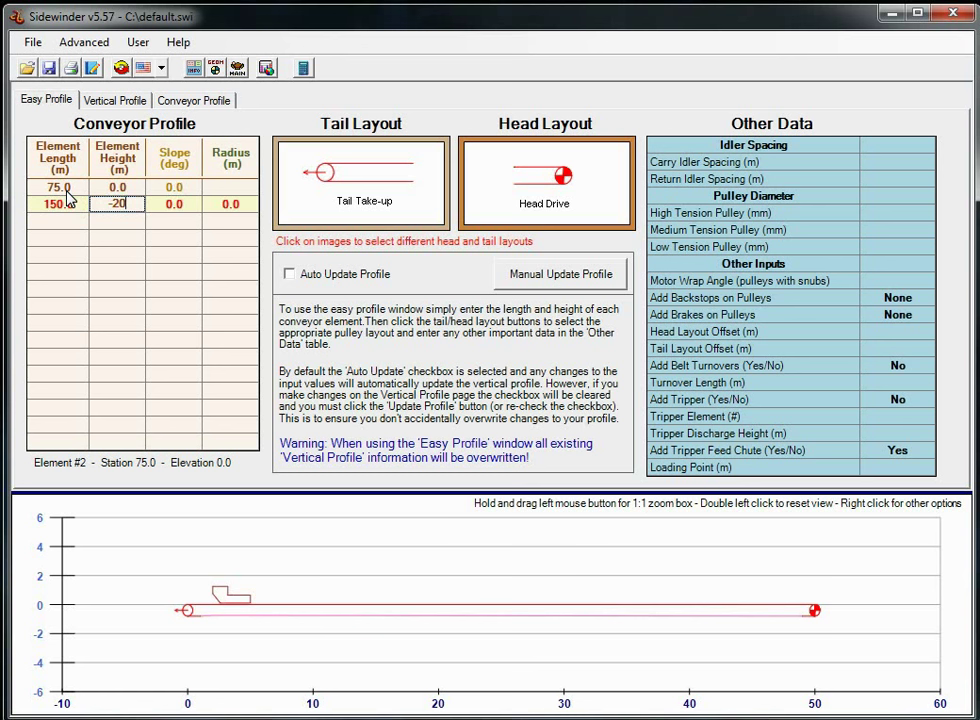
{"action": "left_click", "coordinate": [68, 197]}
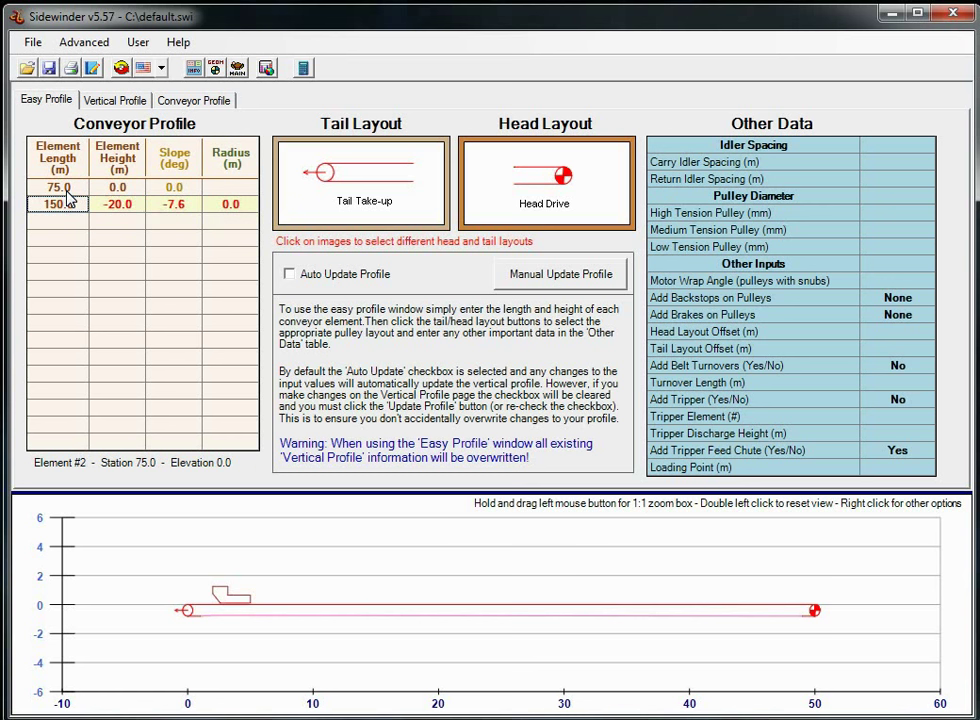
{"action": "left_click", "coordinate": [290, 274]}
{"action": "left_click", "coordinate": [549, 486]}
Step: Set the second element to 125 m, the third to 150 m rising 15 m, and the fourth to 75 m
{"action": "left_click", "coordinate": [66, 219]}
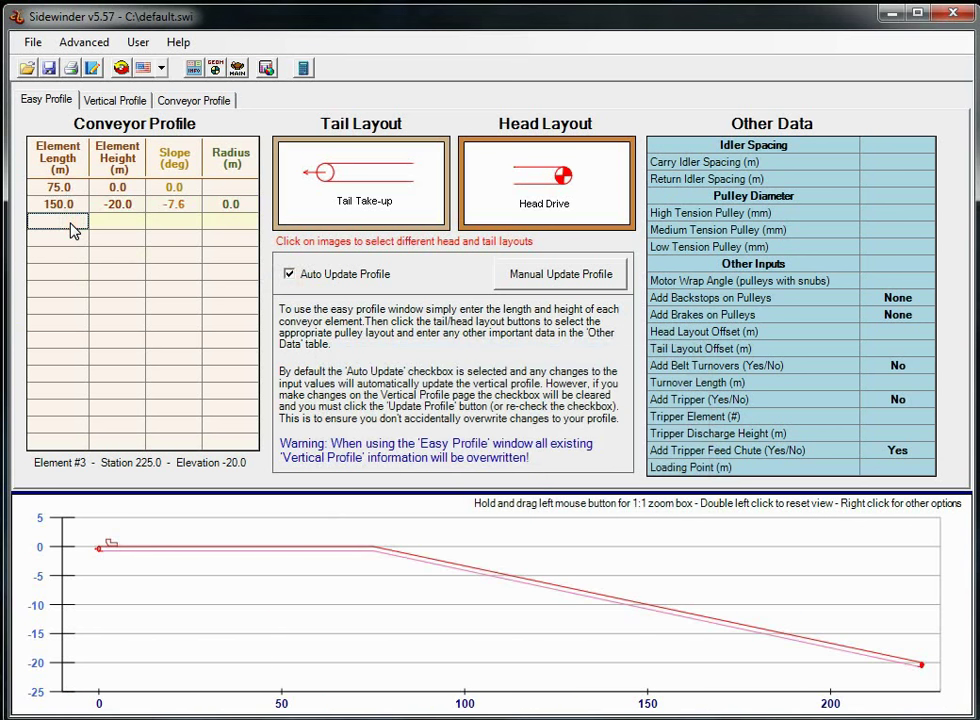
{"action": "key", "text": "Up"}
{"action": "type", "text": "15"}
{"action": "key", "text": "Return"}
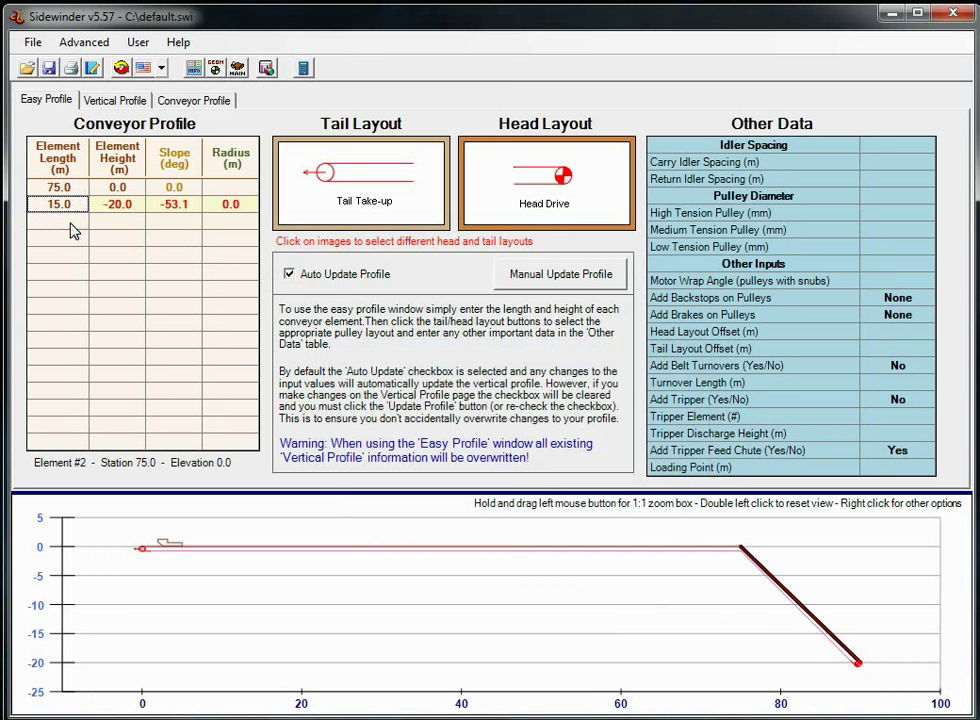
{"action": "type", "text": "125"}
{"action": "key", "text": "Return"}
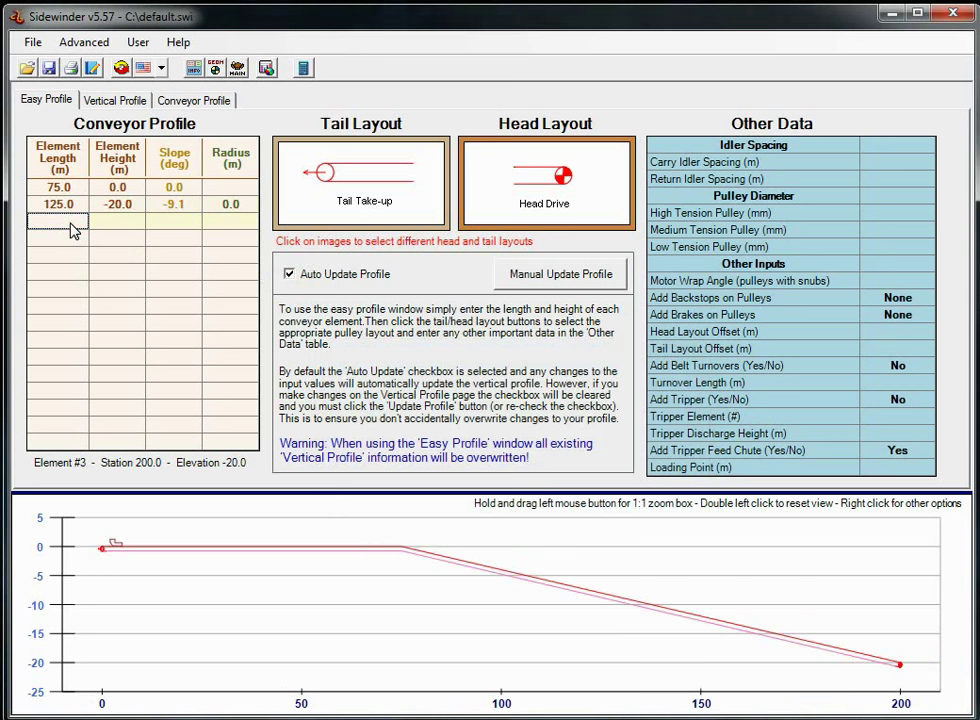
{"action": "type", "text": "150"}
{"action": "key", "text": "Return"}
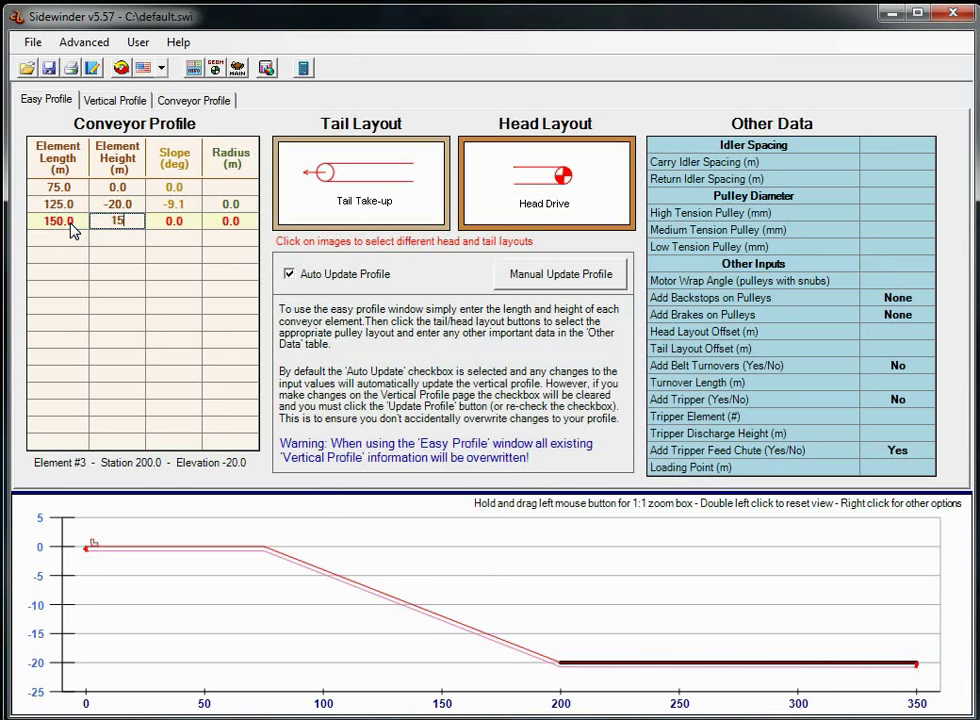
{"action": "key", "text": "Return"}
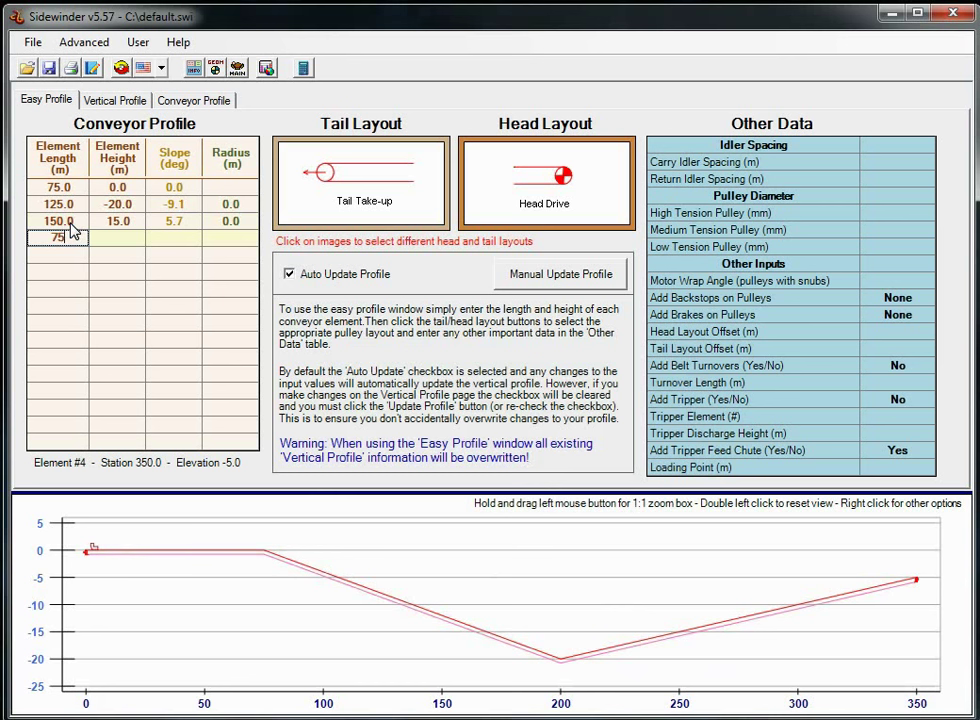
{"action": "left_click", "coordinate": [73, 229]}
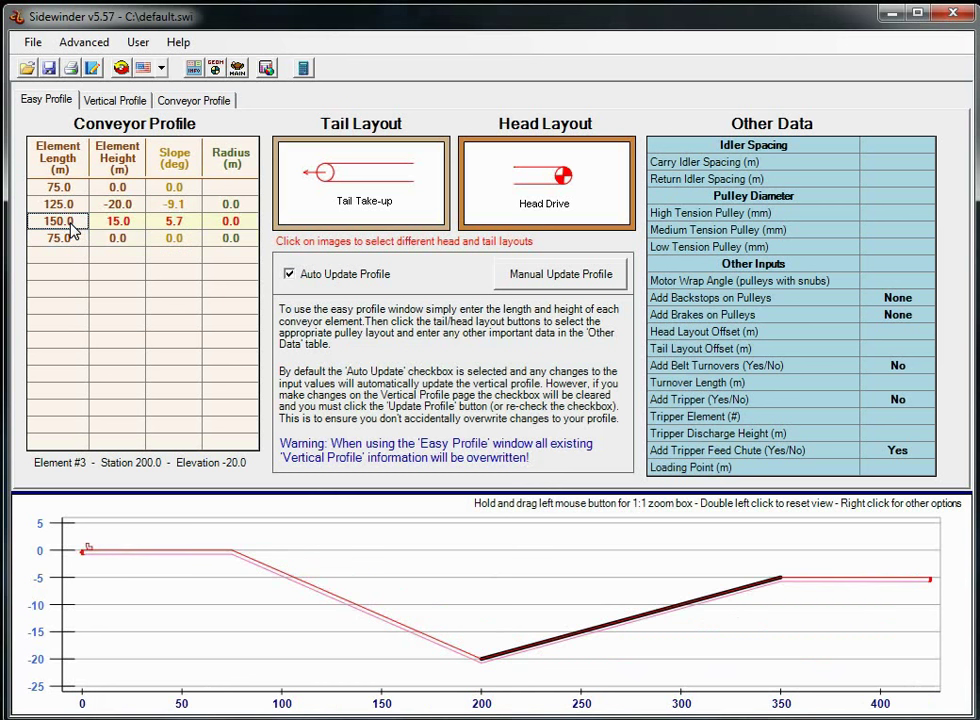
Step: Move between the first, second and third elements to check them on the profile graph
{"action": "key", "text": "Up"}
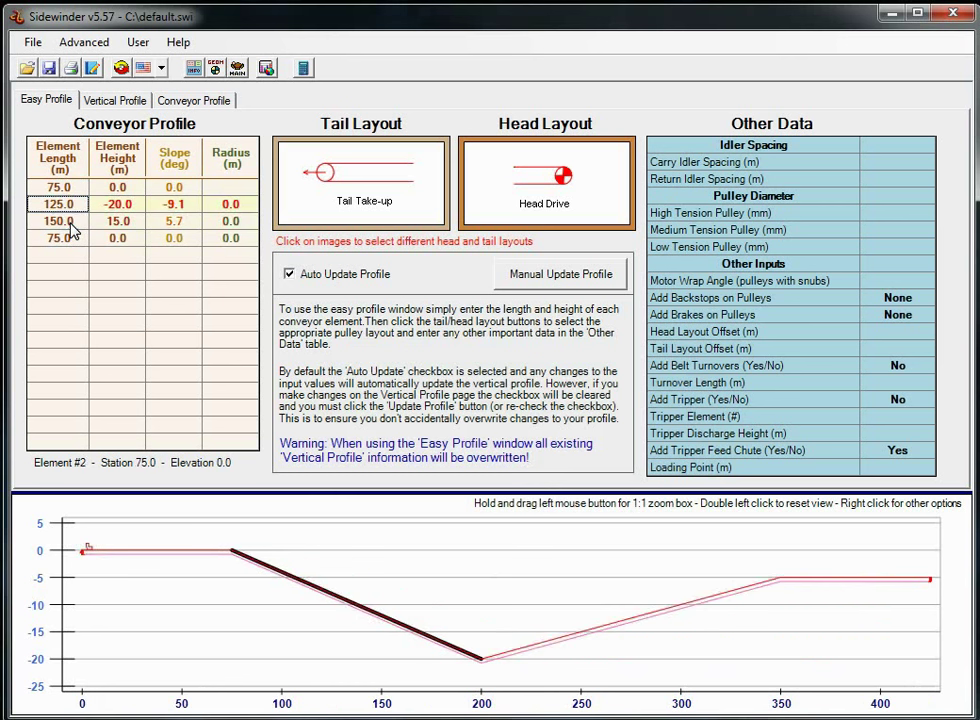
{"action": "key", "text": "Down"}
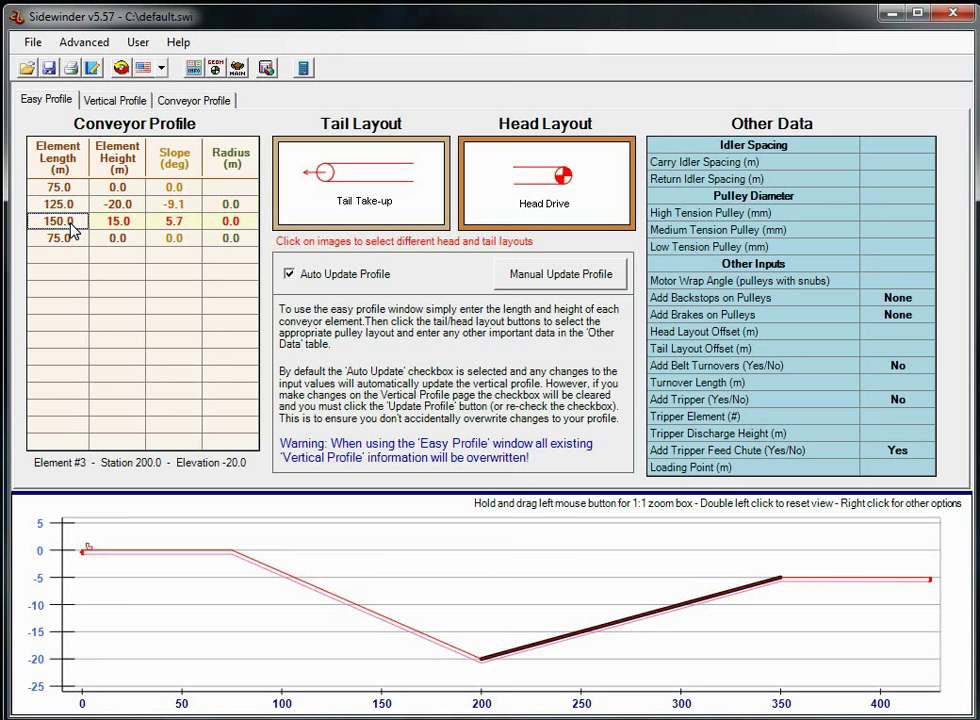
{"action": "key", "text": "Up"}
{"action": "key", "text": "Down"}
{"action": "key", "text": "Up"}
{"action": "key", "text": "Up"}
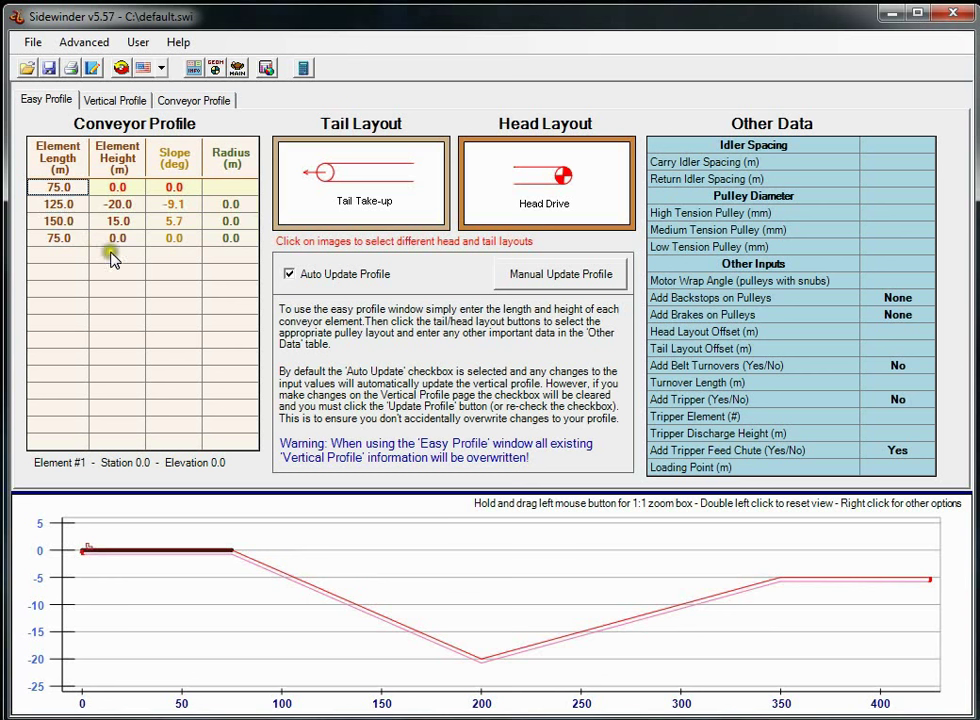
Step: Enter vertical curve radii of 200, 400 and 250 m on elements two, three and four
{"action": "left_click", "coordinate": [134, 222]}
{"action": "key", "text": "Up"}
{"action": "key", "text": "Up"}
{"action": "key", "text": "Down"}
{"action": "key", "text": "Down"}
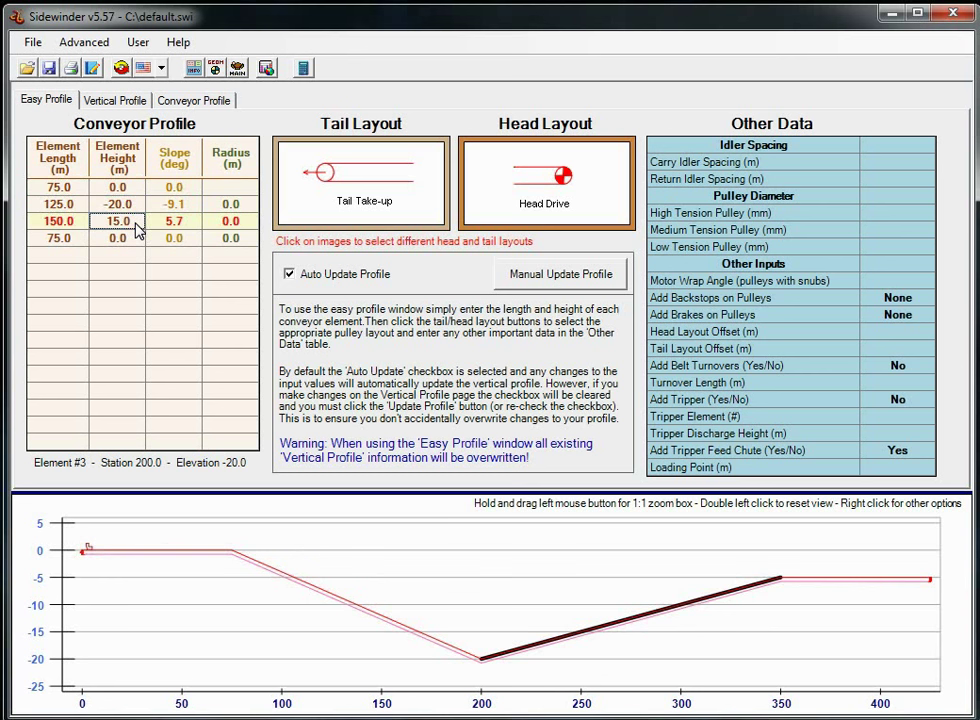
{"action": "key", "text": "Up"}
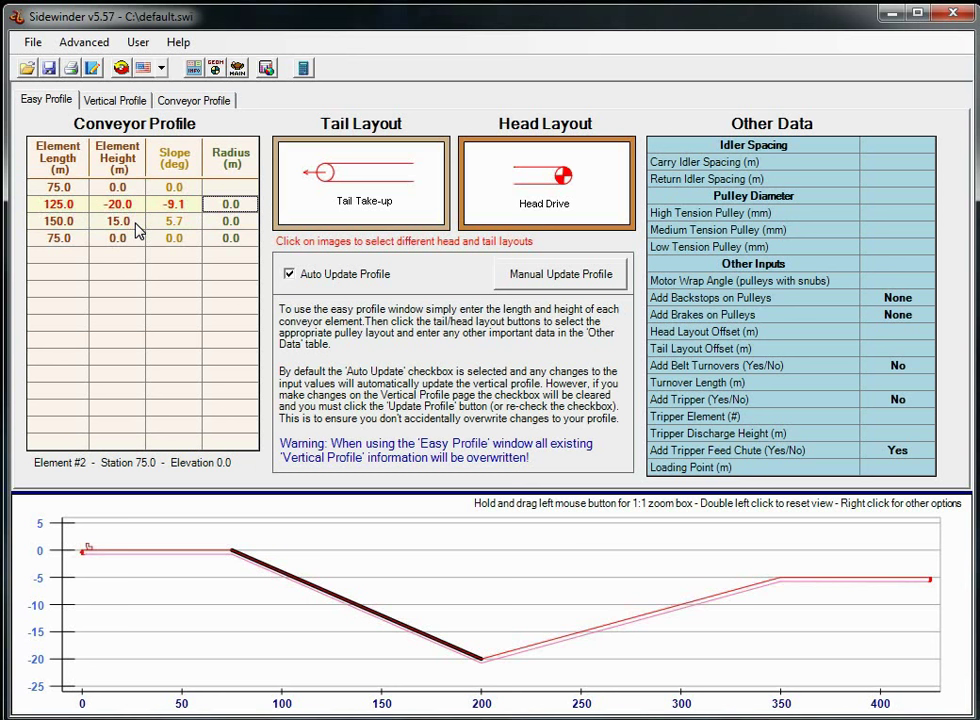
{"action": "key", "text": "Return"}
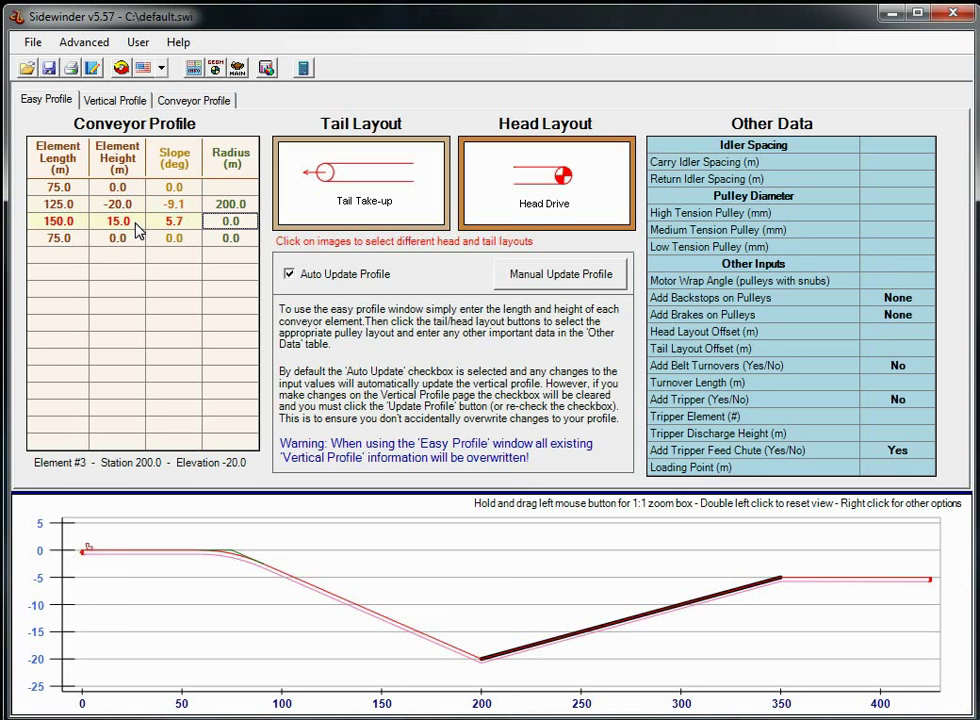
{"action": "key", "text": "Return"}
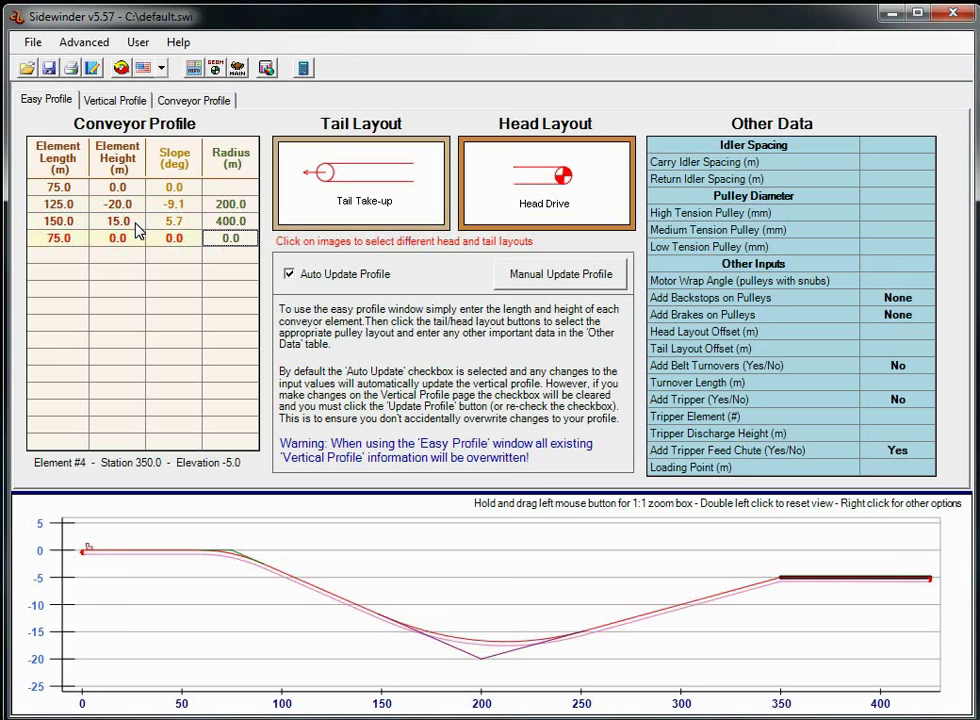
{"action": "key", "text": "Up"}
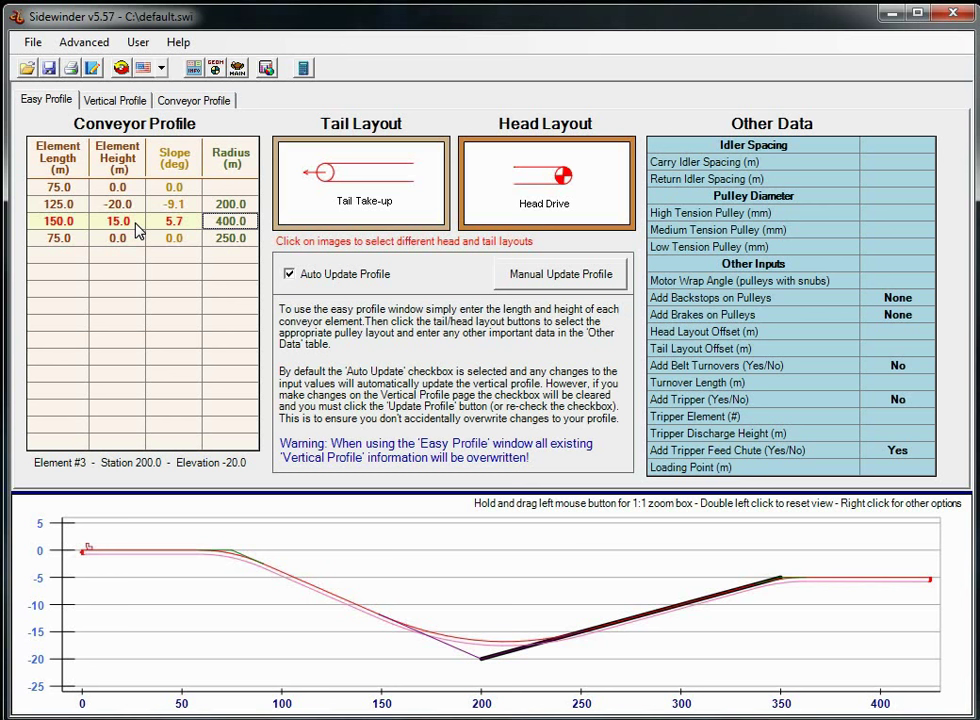
{"action": "key", "text": "Up"}
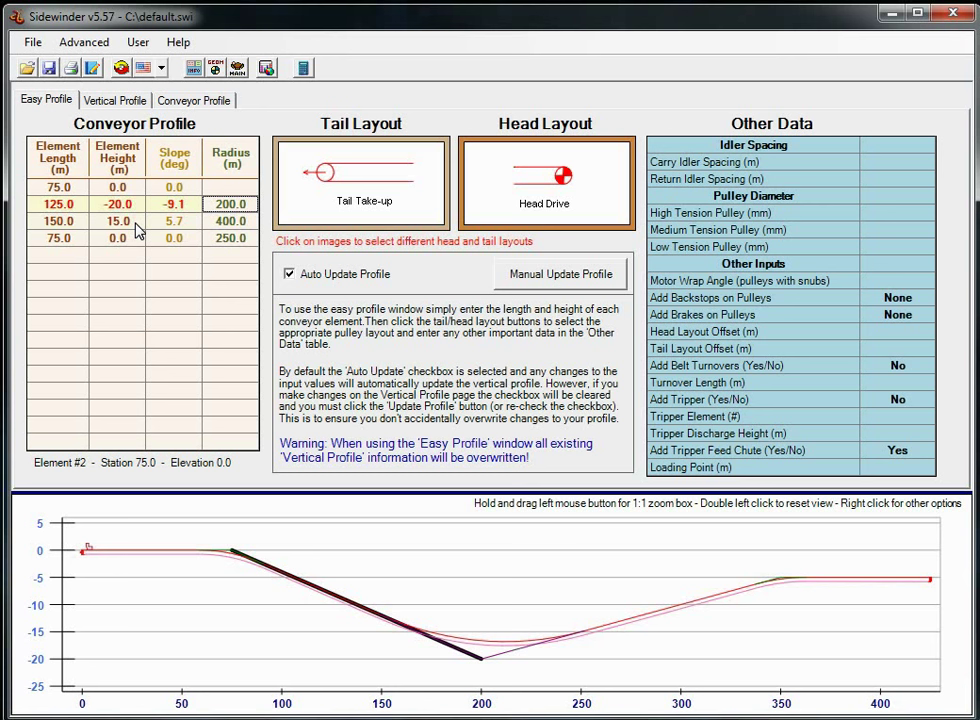
Step: Keep Tail Take-up as the tail layout and choose Head Drive & Snub Pulley for the head
{"action": "left_click", "coordinate": [367, 180]}
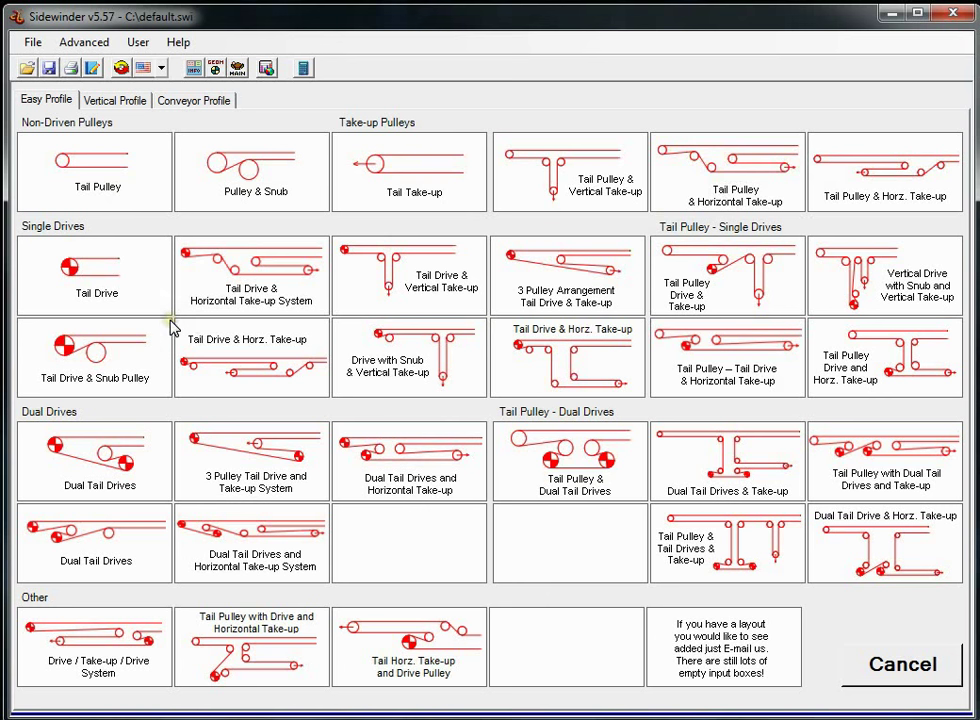
{"action": "left_click", "coordinate": [418, 196]}
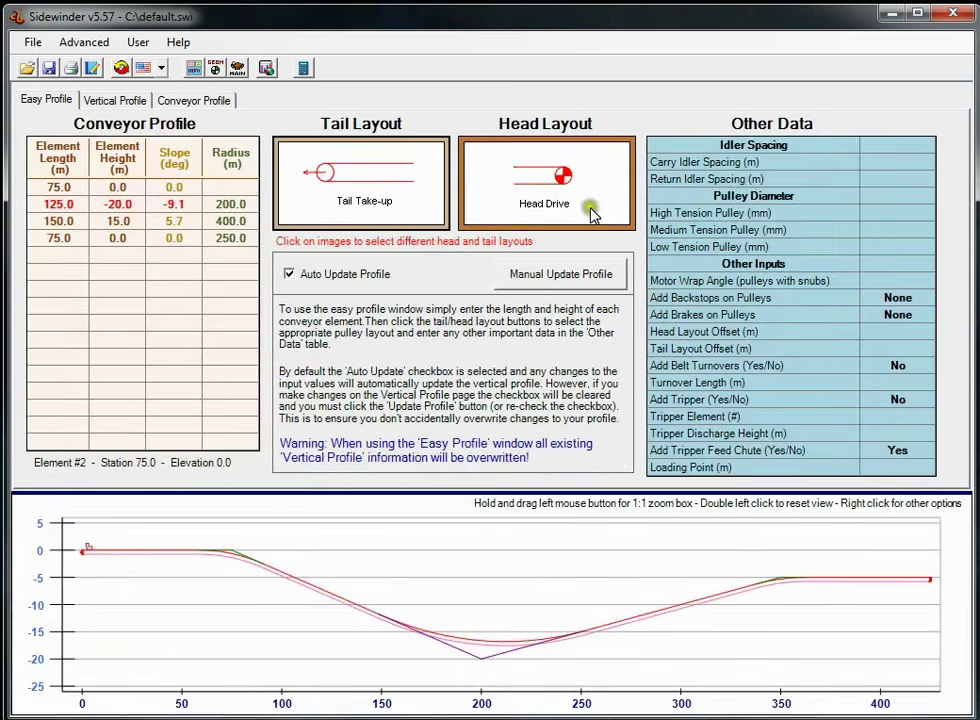
{"action": "left_click", "coordinate": [560, 205]}
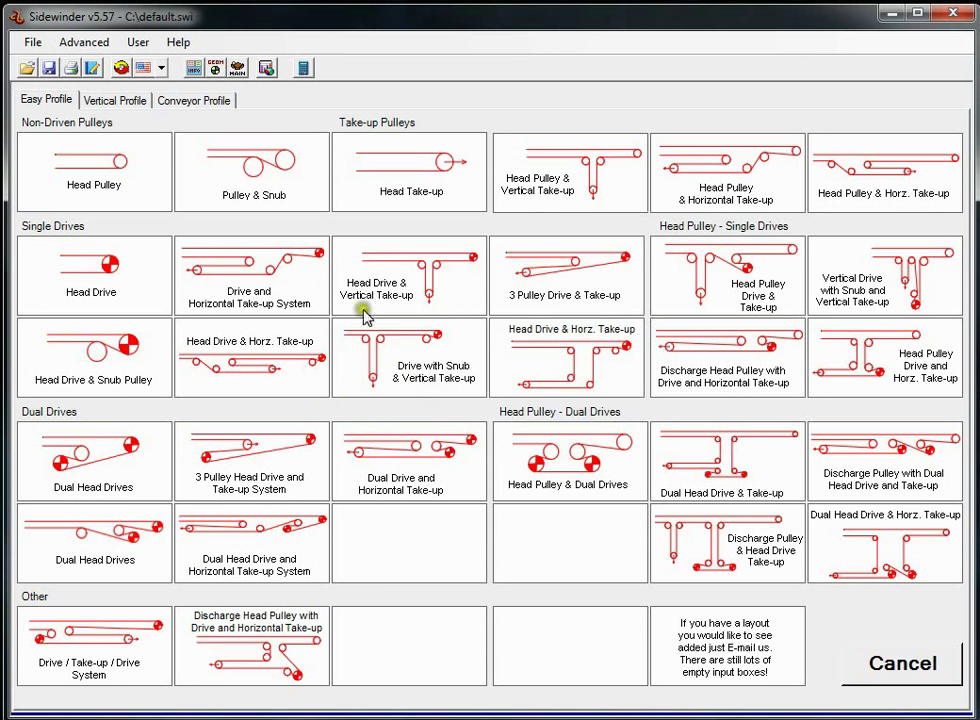
{"action": "left_click", "coordinate": [100, 386]}
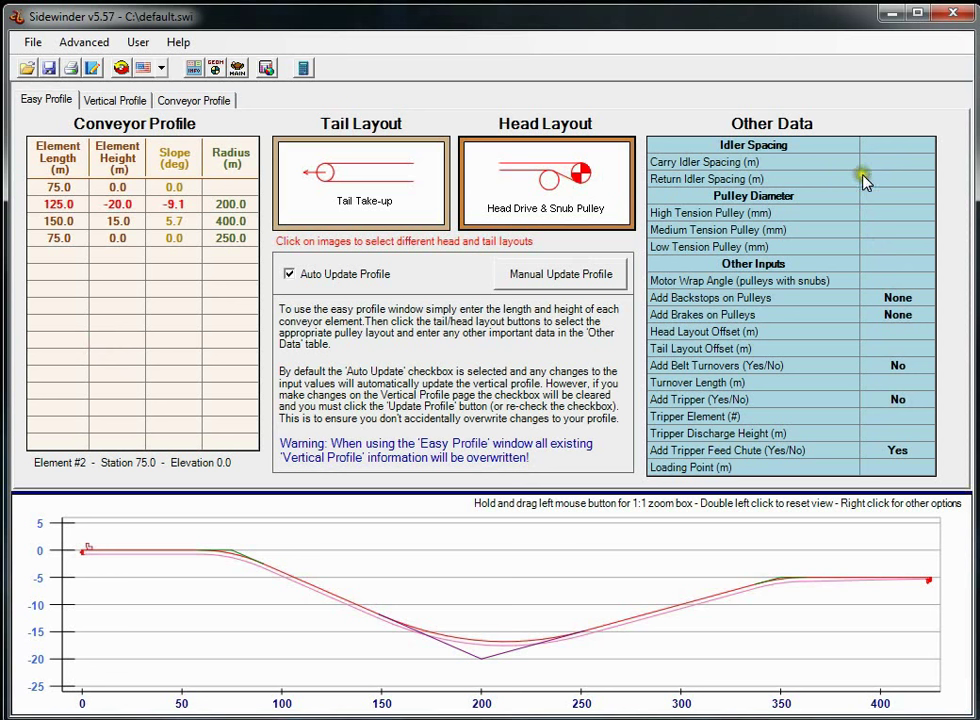
{"action": "left_click", "coordinate": [110, 101]}
{"action": "left_click", "coordinate": [354, 224]}
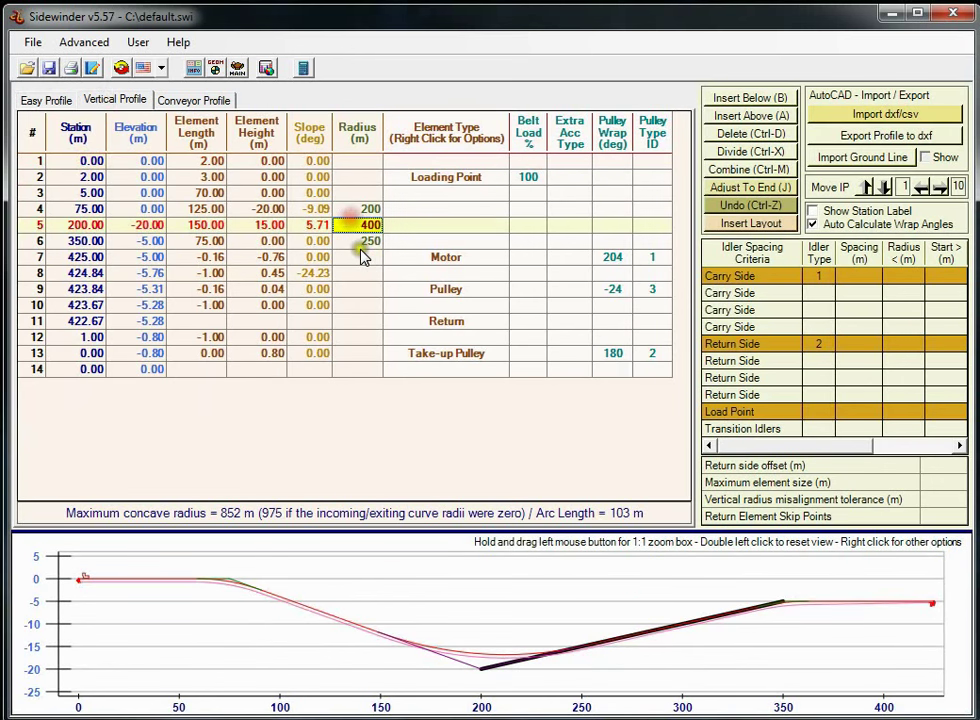
{"action": "left_click", "coordinate": [368, 276]}
{"action": "left_click", "coordinate": [383, 309]}
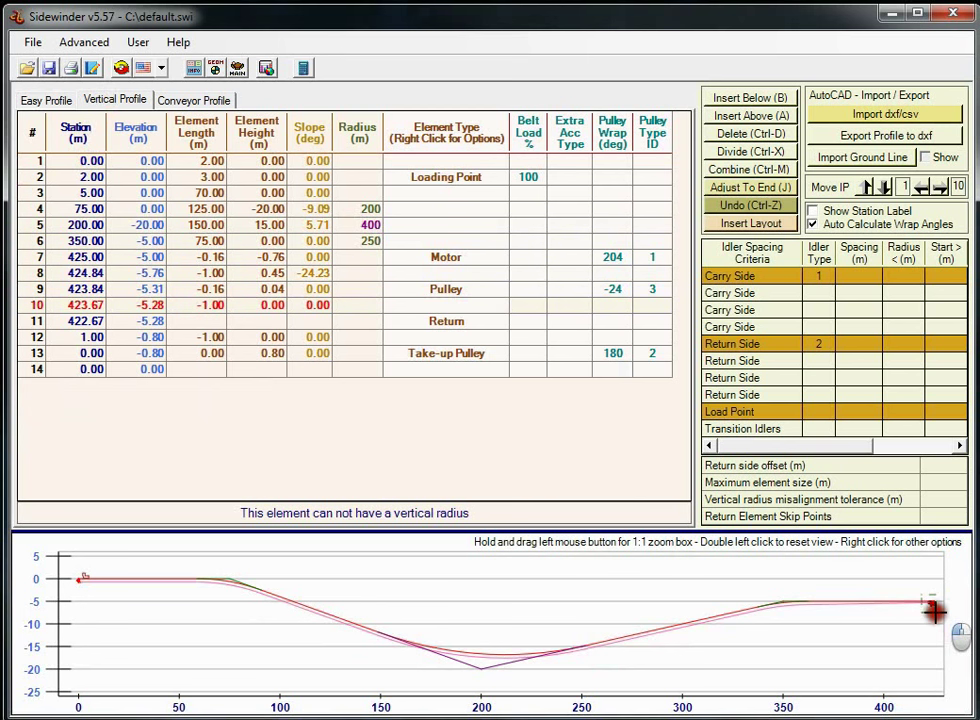
{"action": "left_click_drag", "start_coordinate": [916, 603], "coordinate": [935, 576]}
{"action": "left_click", "coordinate": [459, 273]}
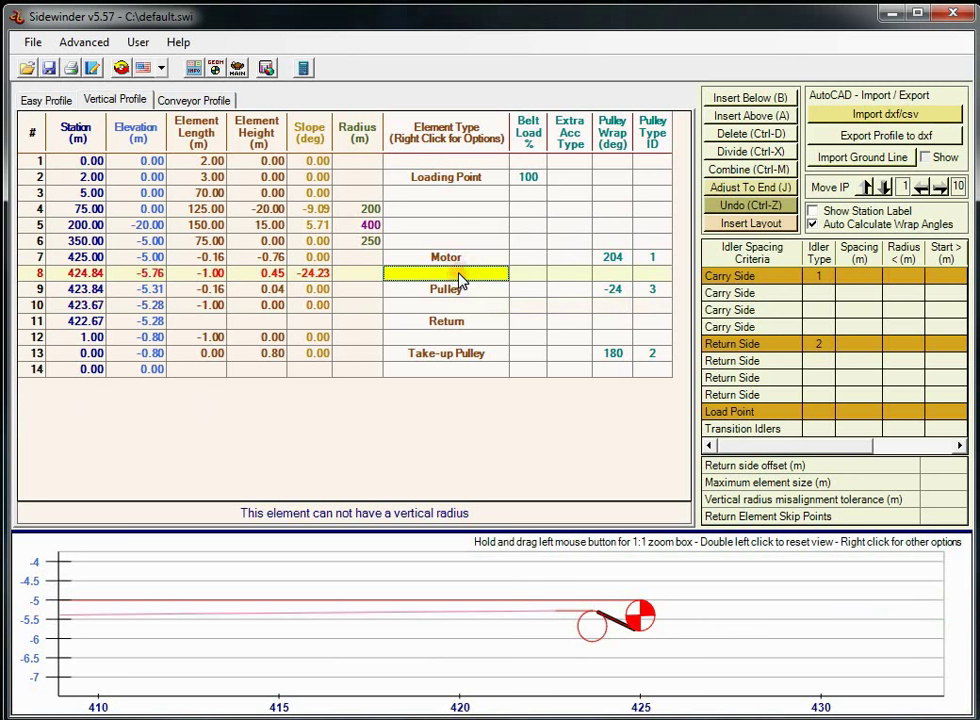
{"action": "key", "text": "Up"}
{"action": "key", "text": "Down"}
{"action": "key", "text": "Down"}
{"action": "key", "text": "Up"}
{"action": "key", "text": "Up"}
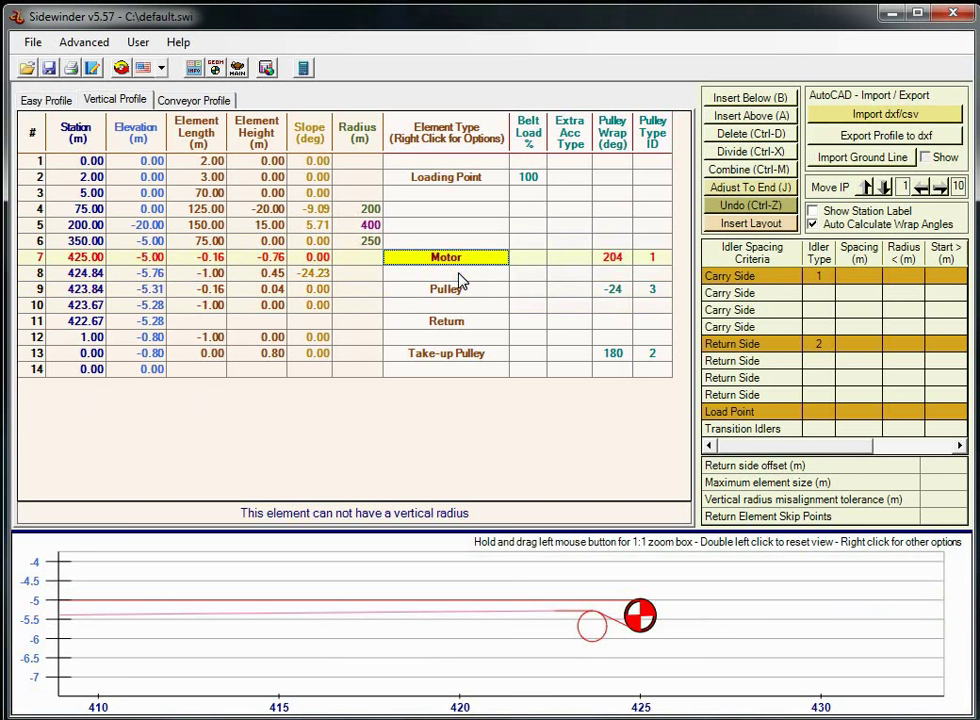
{"action": "key", "text": "Down"}
{"action": "key", "text": "Left"}
{"action": "key", "text": "Left"}
{"action": "key", "text": "Left"}
{"action": "key", "text": "Left"}
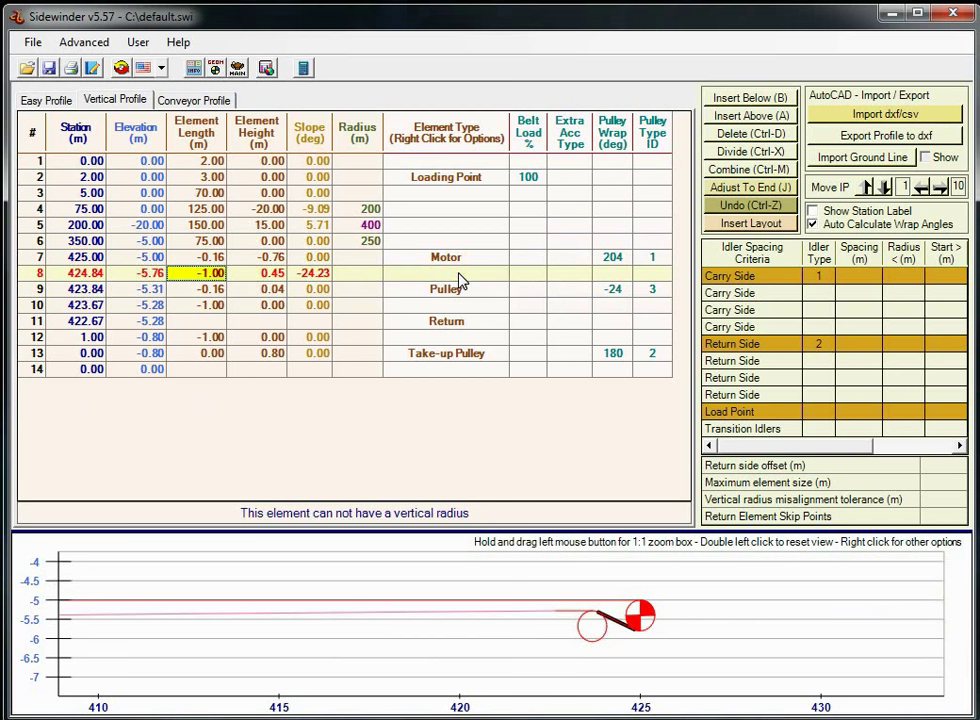
{"action": "key", "text": "Down"}
{"action": "key", "text": "Down"}
{"action": "key", "text": "Up"}
{"action": "key", "text": "Up"}
{"action": "key", "text": "Up"}
{"action": "key", "text": "Up"}
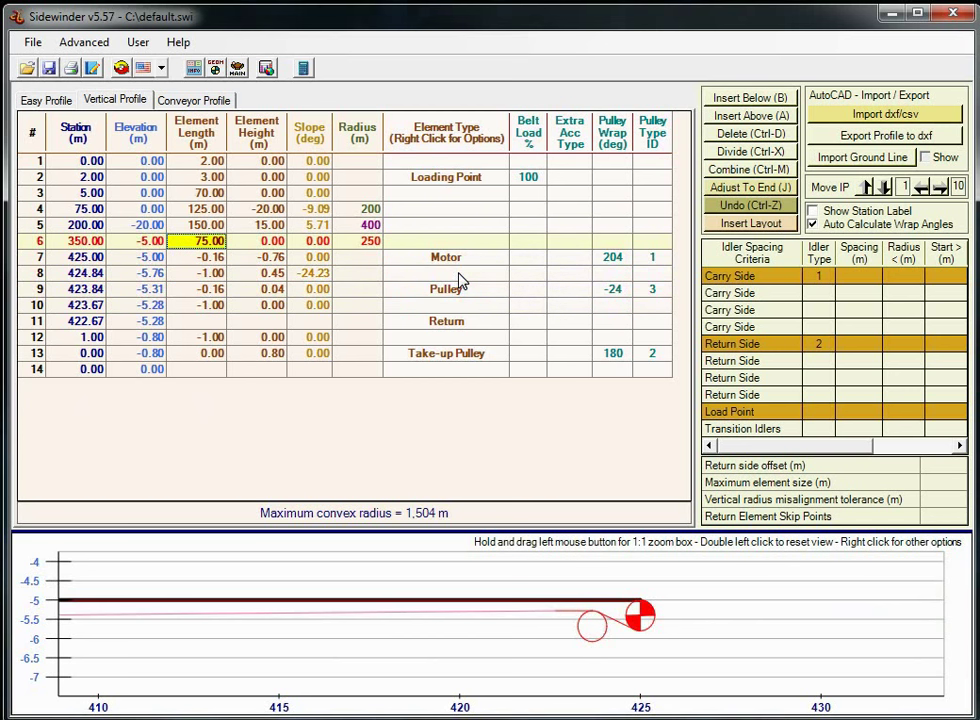
{"action": "right_click", "coordinate": [509, 573]}
{"action": "left_click", "coordinate": [570, 586]}
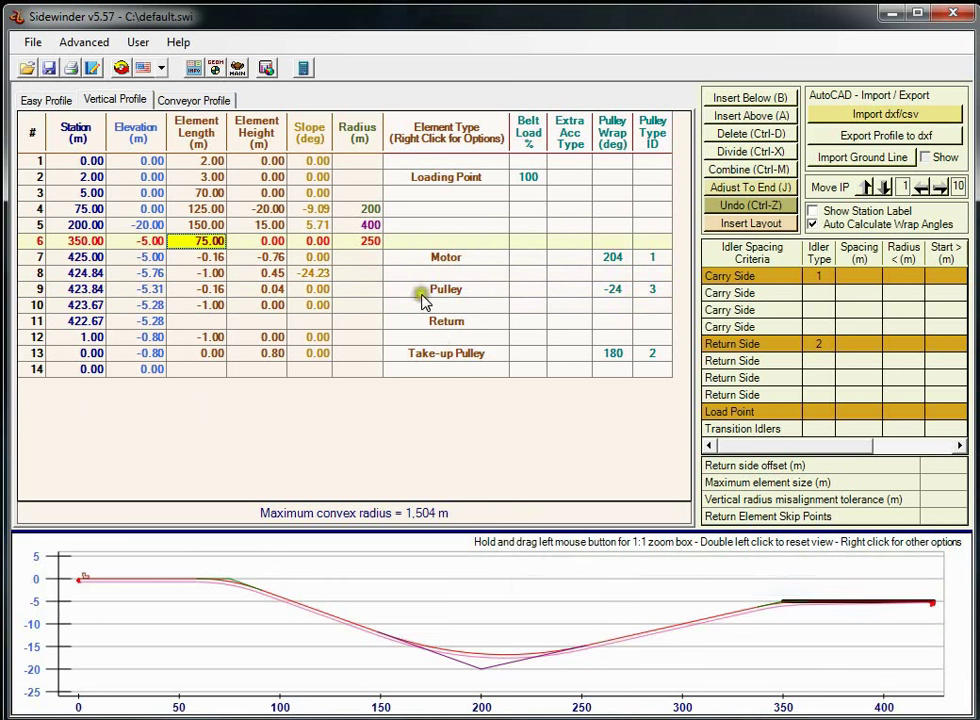
{"action": "left_click", "coordinate": [336, 161]}
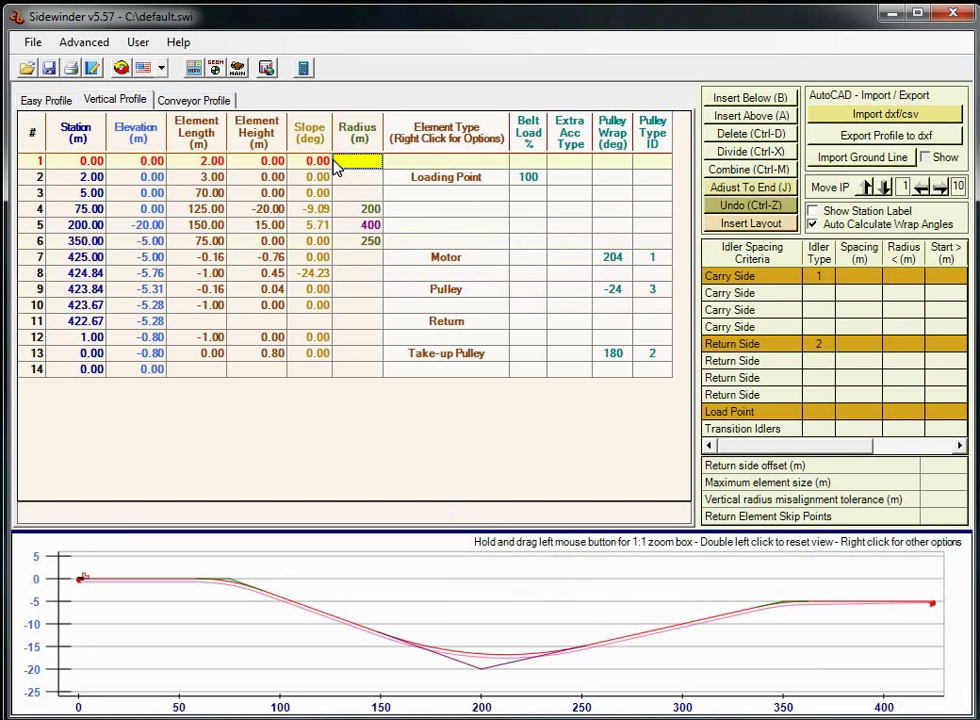
{"action": "key", "text": "Down"}
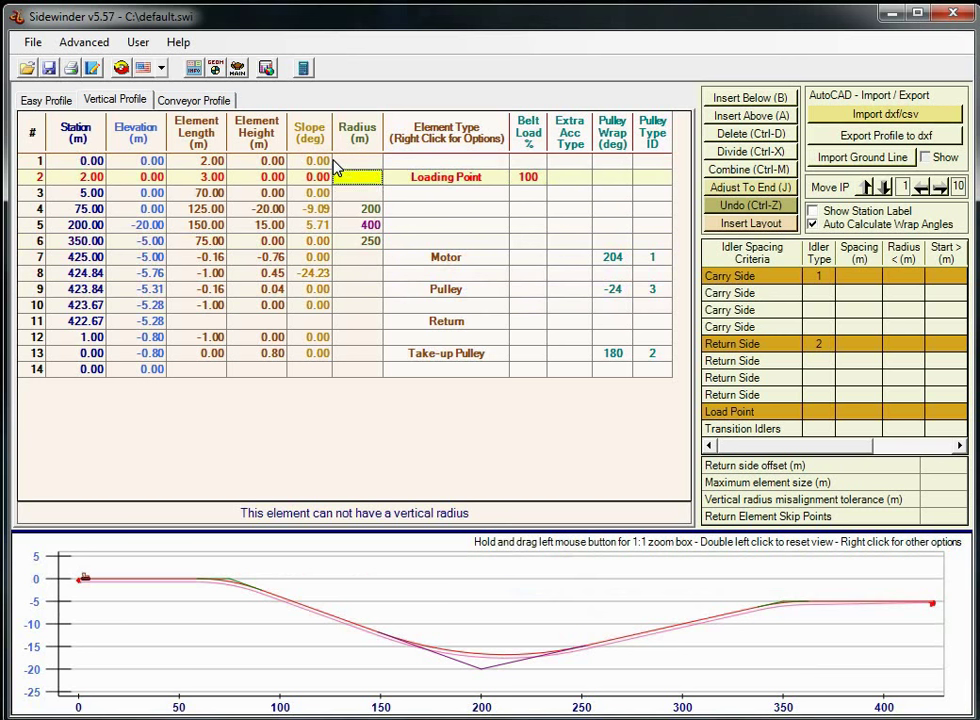
{"action": "key", "text": "Left"}
{"action": "key", "text": "Down"}
{"action": "key", "text": "Down"}
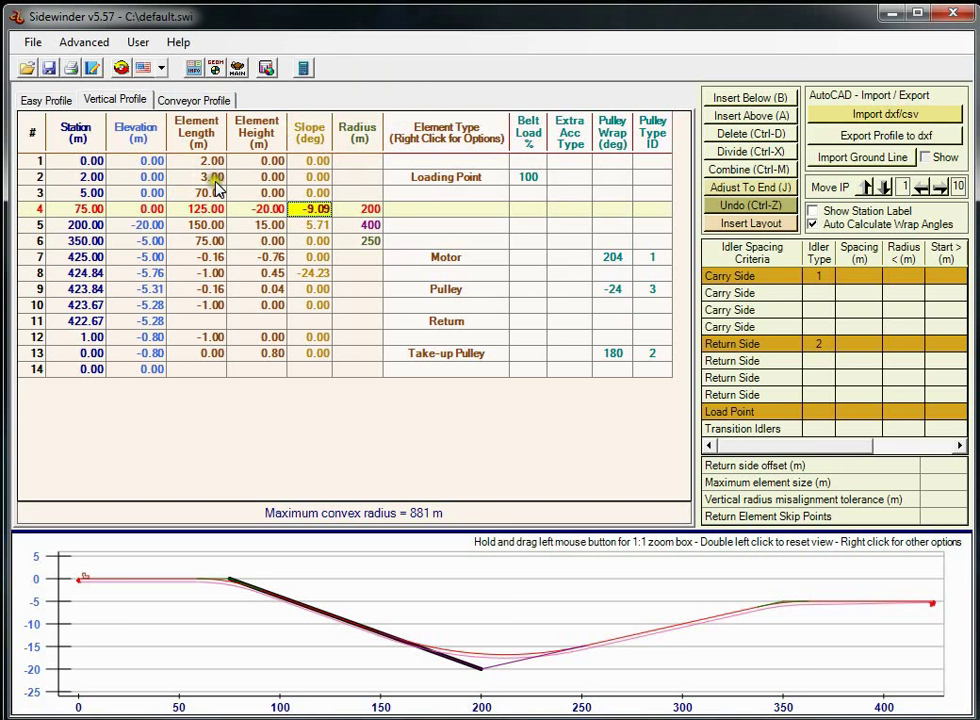
Step: Bring up the Project Information page and toggle units to imperial and back to Metric
{"action": "left_click", "coordinate": [213, 74]}
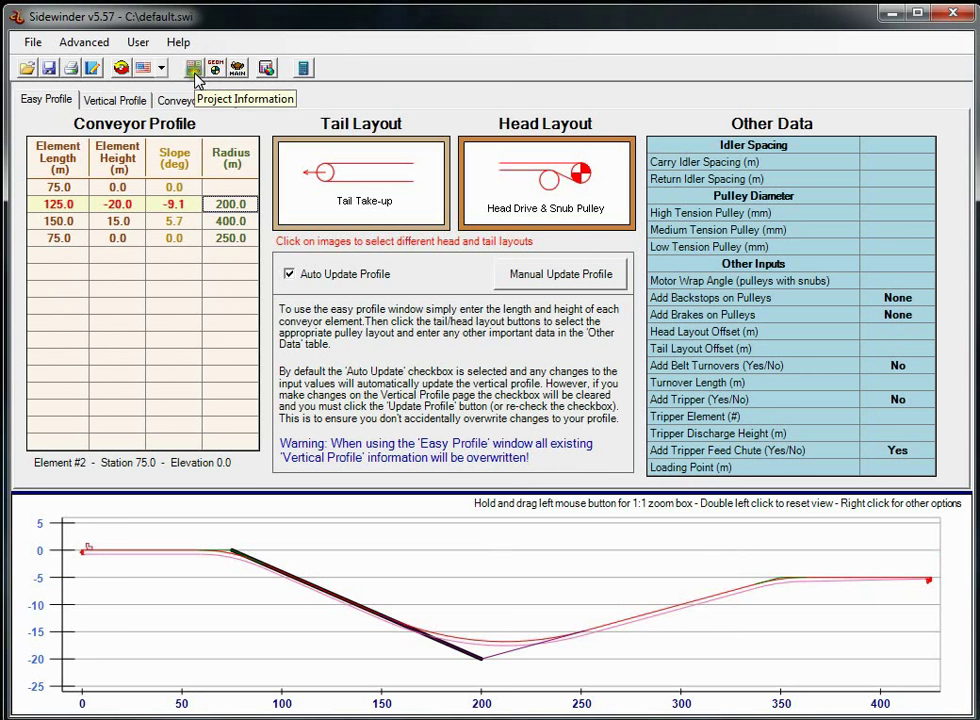
{"action": "left_click", "coordinate": [195, 72]}
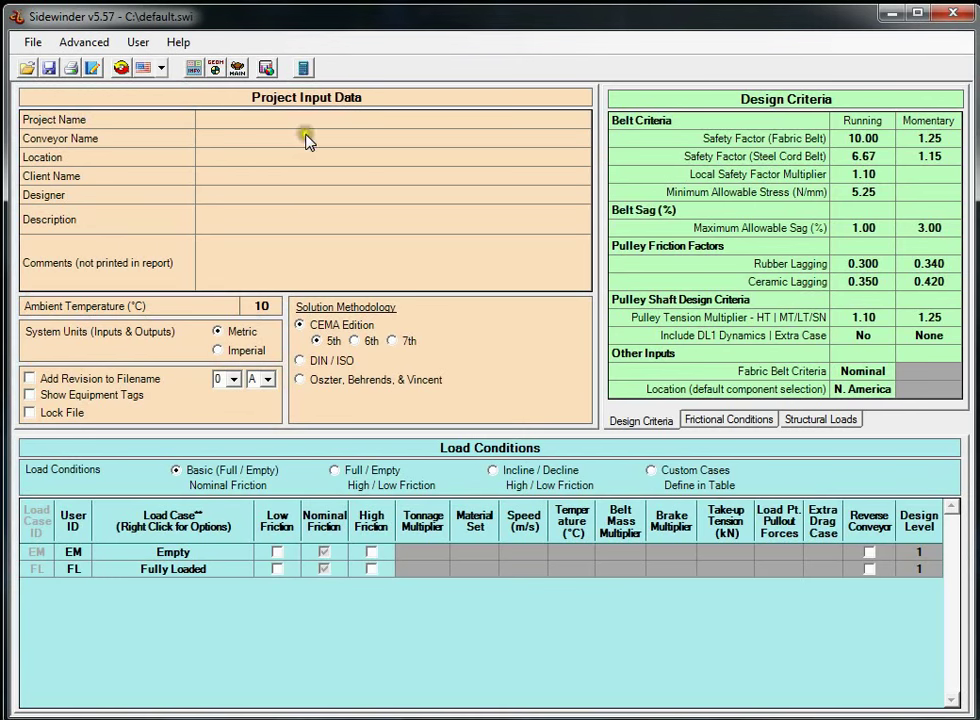
{"action": "left_click", "coordinate": [263, 121]}
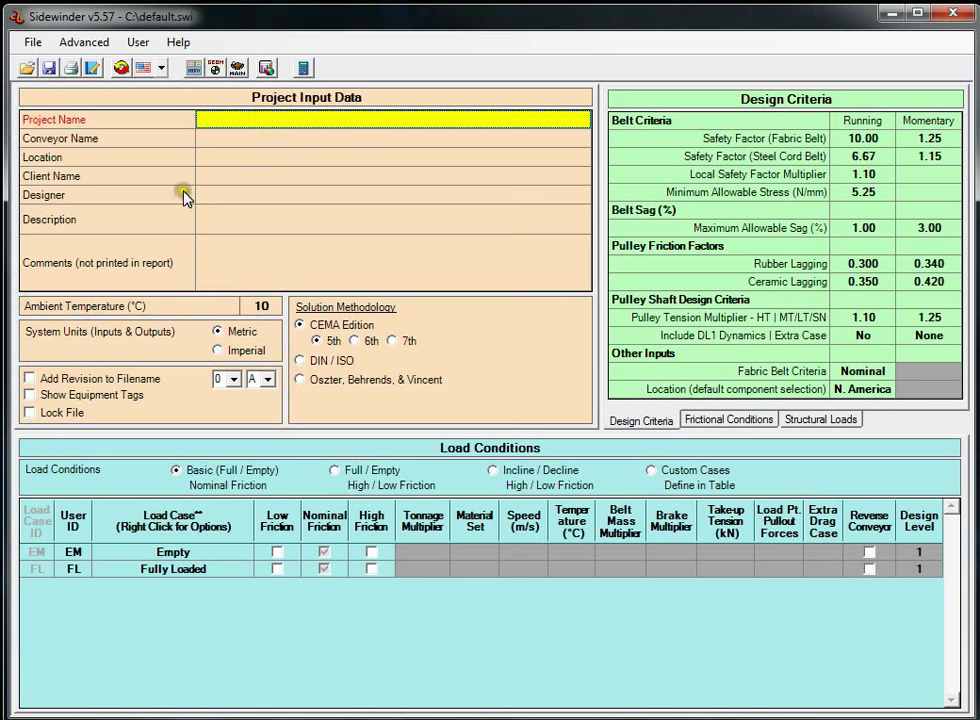
{"action": "left_click", "coordinate": [293, 262]}
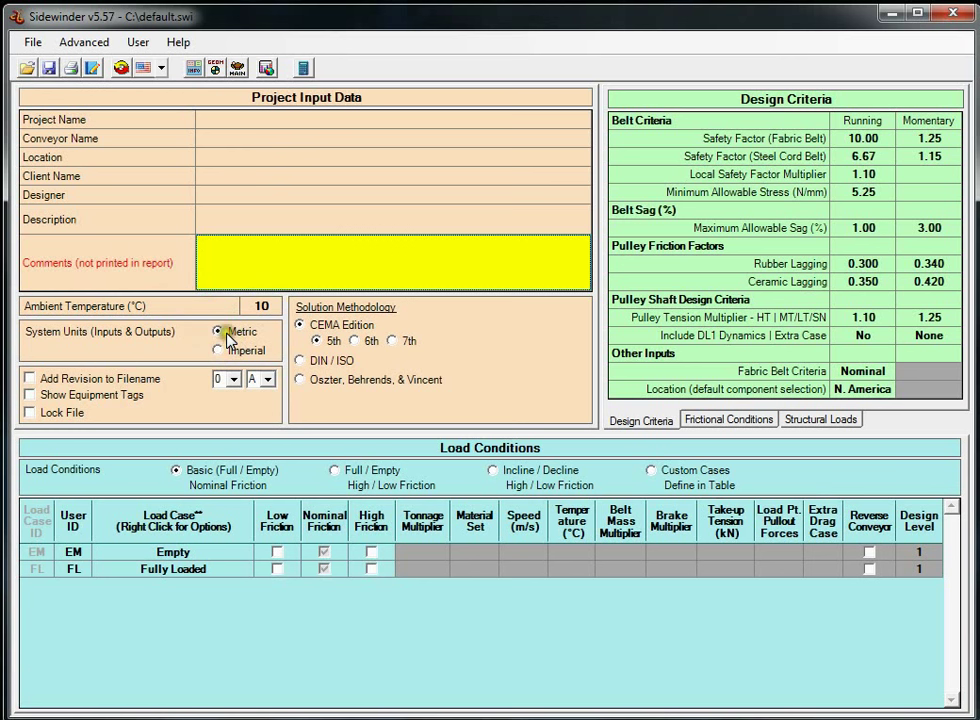
{"action": "left_click", "coordinate": [263, 141]}
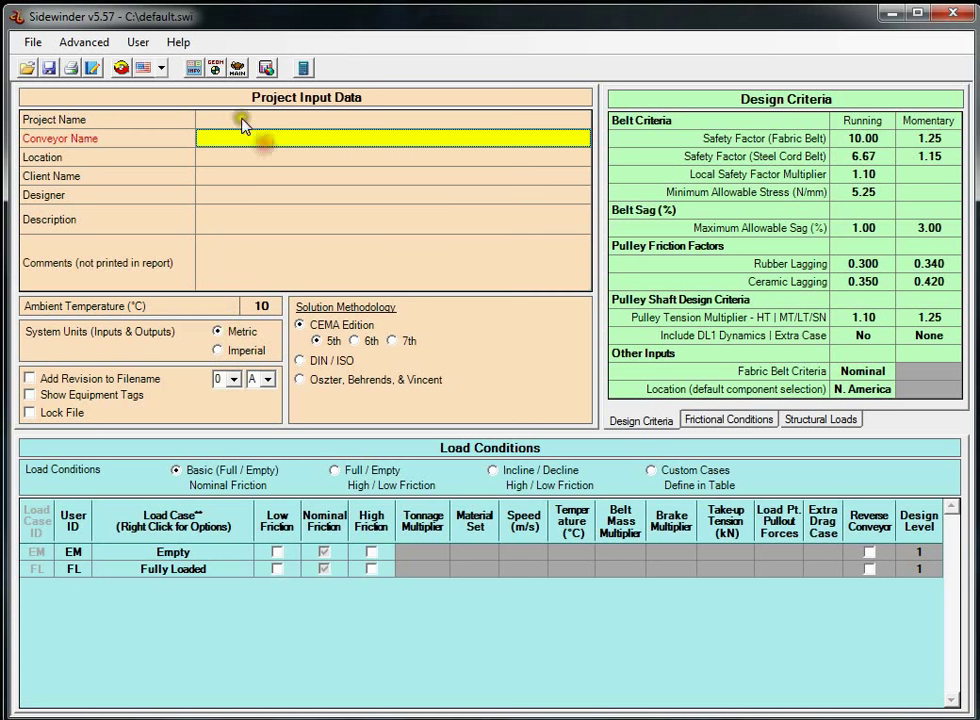
{"action": "left_click", "coordinate": [120, 69]}
{"action": "left_click", "coordinate": [120, 69]}
{"action": "left_click", "coordinate": [304, 256]}
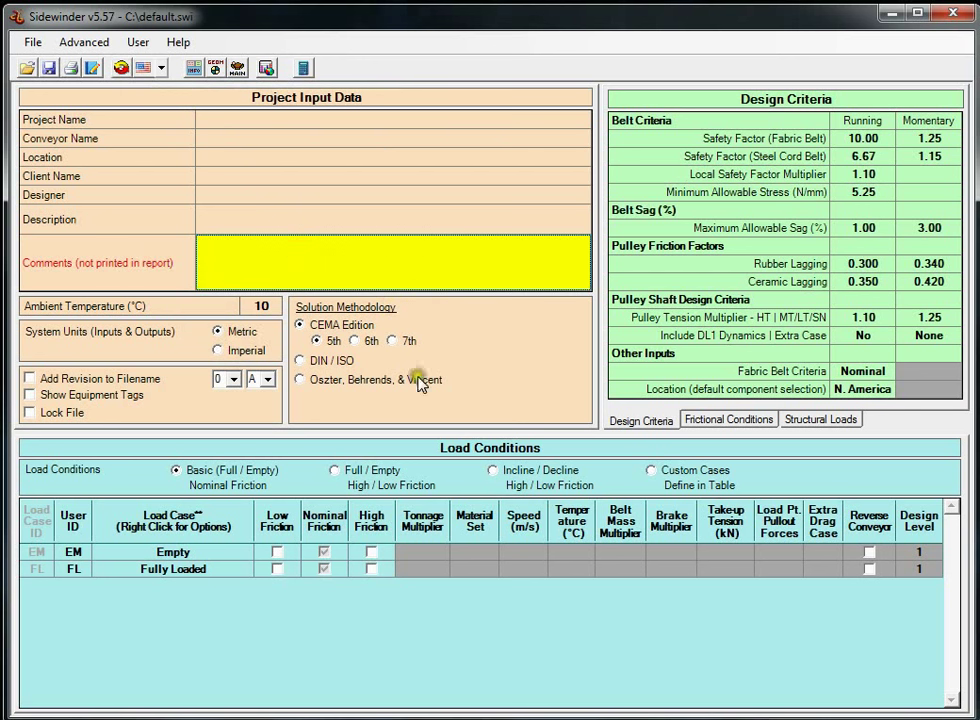
Step: Try CEMA 7th, DIN / ISO and Oszter, Behrends & Vincent methods, then settle on CEMA 5th edition
{"action": "left_click", "coordinate": [354, 342]}
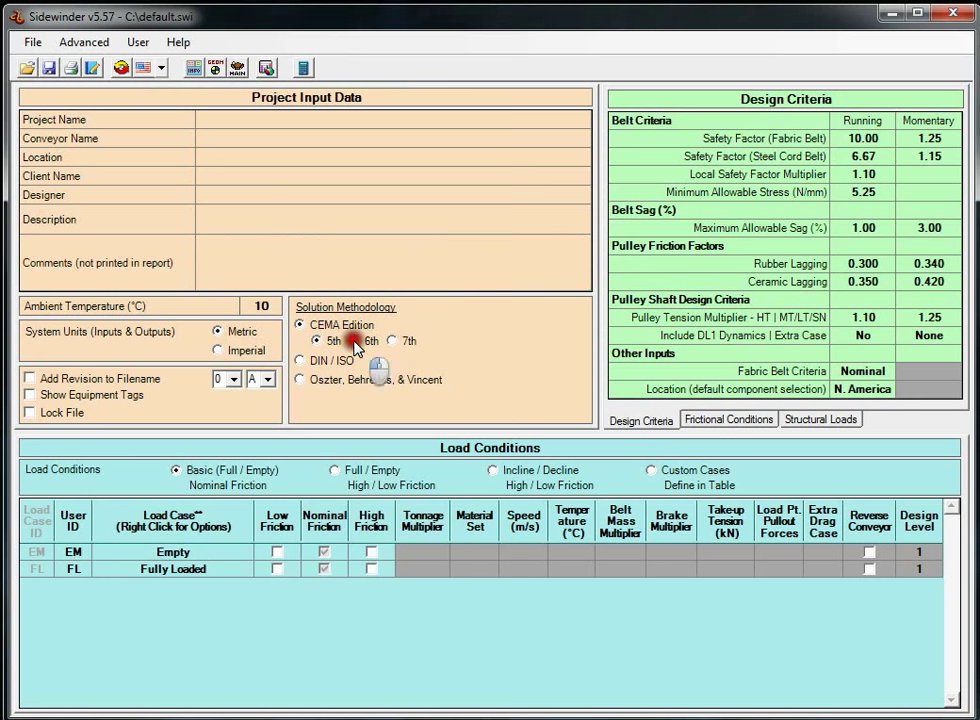
{"action": "left_click", "coordinate": [395, 342]}
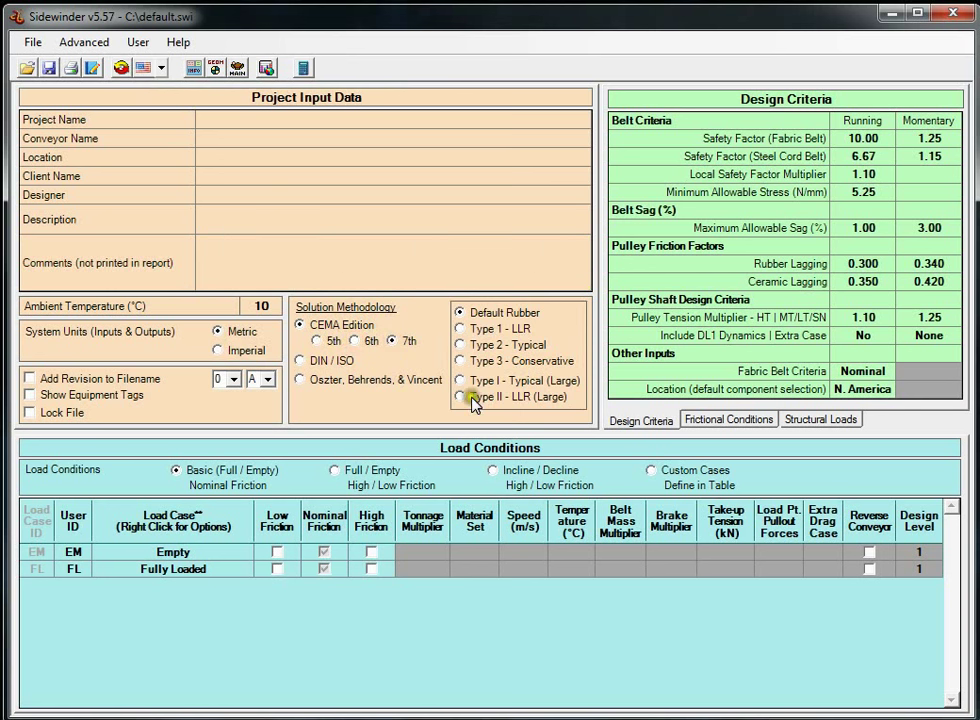
{"action": "left_click", "coordinate": [313, 360]}
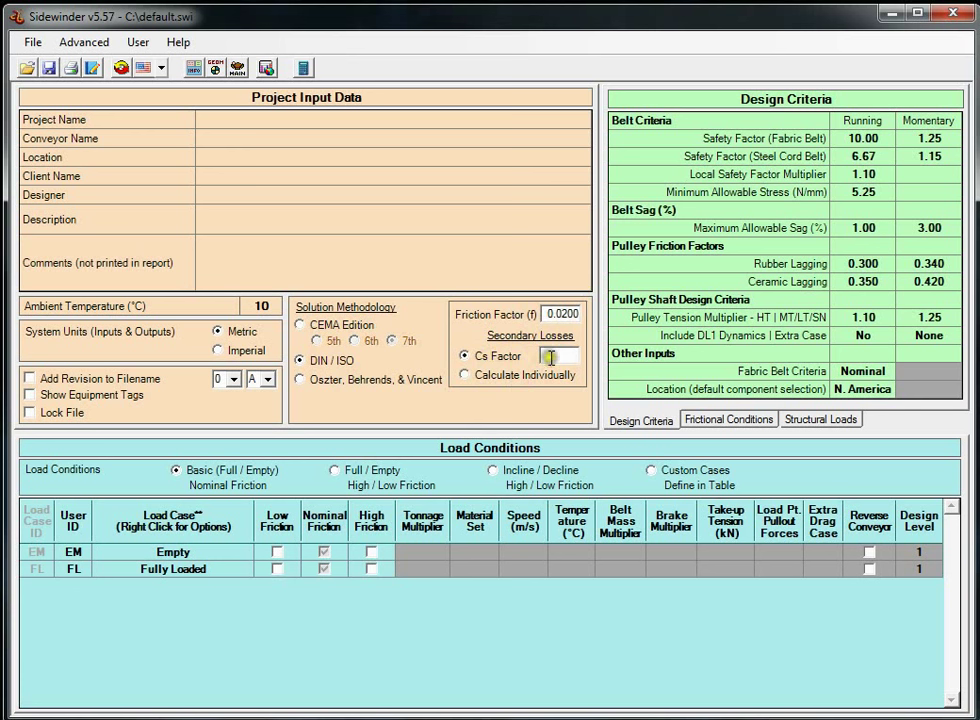
{"action": "left_click", "coordinate": [345, 381]}
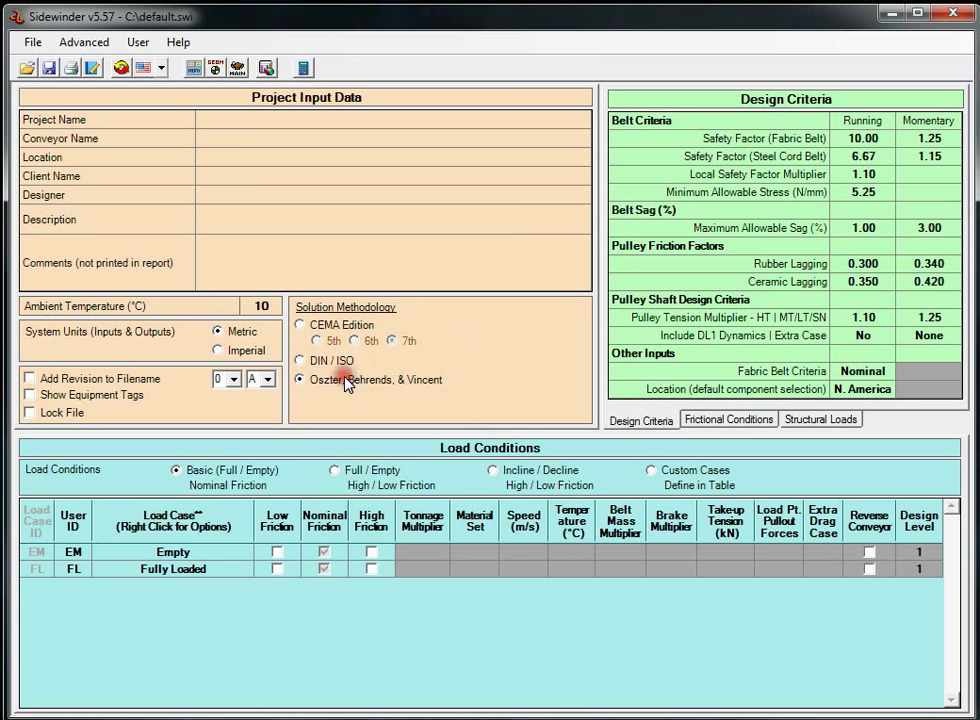
{"action": "left_click", "coordinate": [316, 327]}
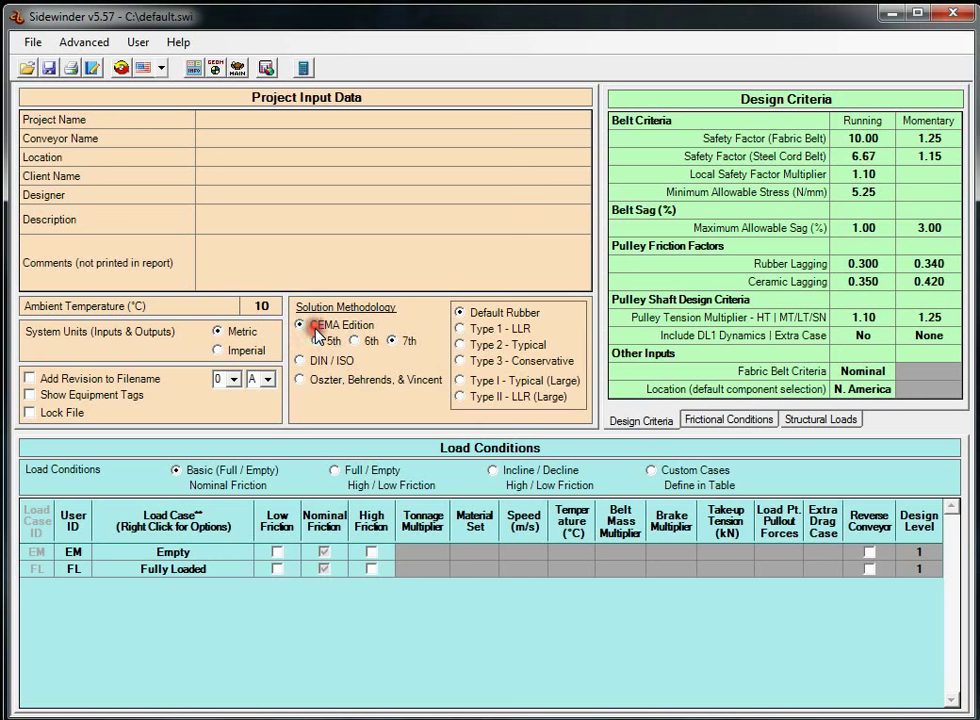
{"action": "left_click", "coordinate": [325, 340]}
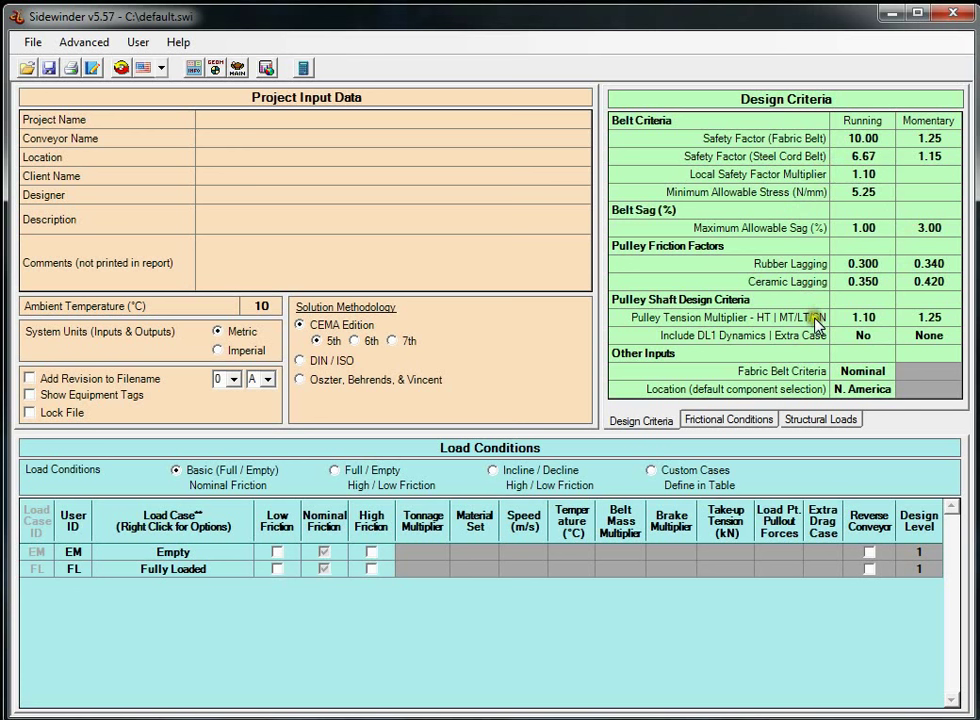
{"action": "left_click", "coordinate": [860, 265]}
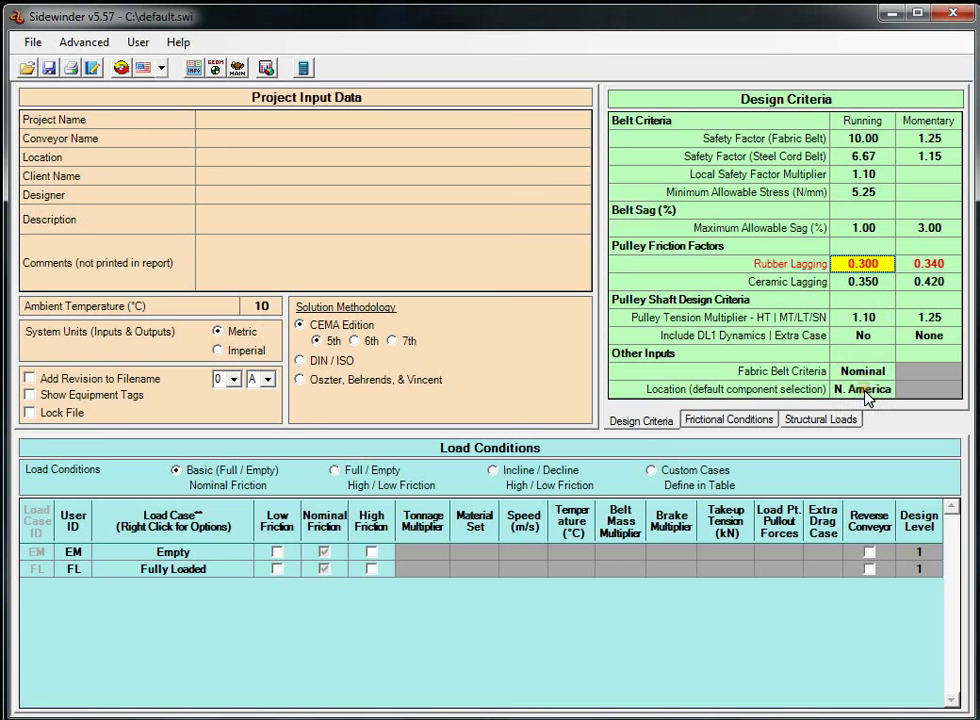
Step: Tick High Friction for the Fully Loaded (FL) case in the Load Conditions table
{"action": "left_click", "coordinate": [870, 392]}
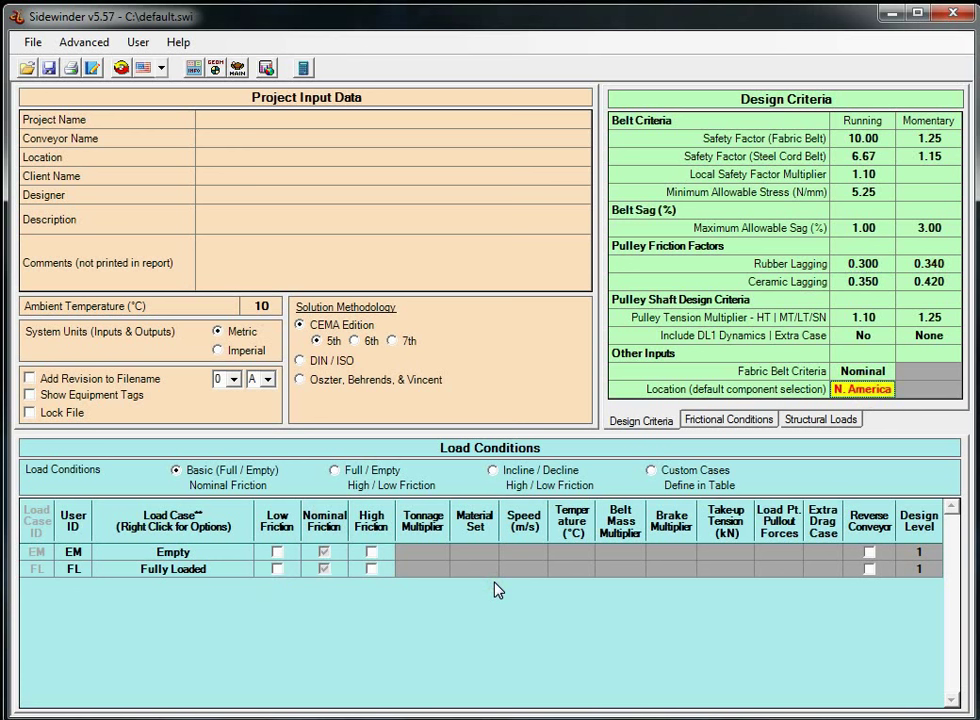
{"action": "left_click", "coordinate": [177, 553]}
{"action": "left_click", "coordinate": [177, 569]}
{"action": "left_click", "coordinate": [185, 568]}
{"action": "left_click", "coordinate": [183, 554]}
{"action": "left_click", "coordinate": [185, 569]}
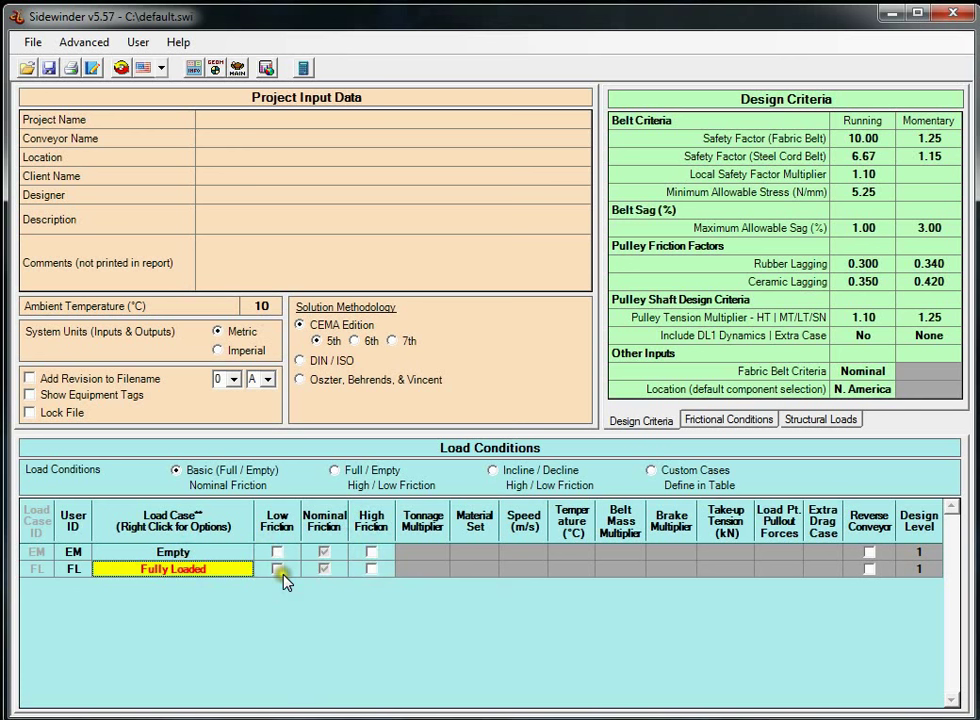
{"action": "left_click", "coordinate": [372, 569]}
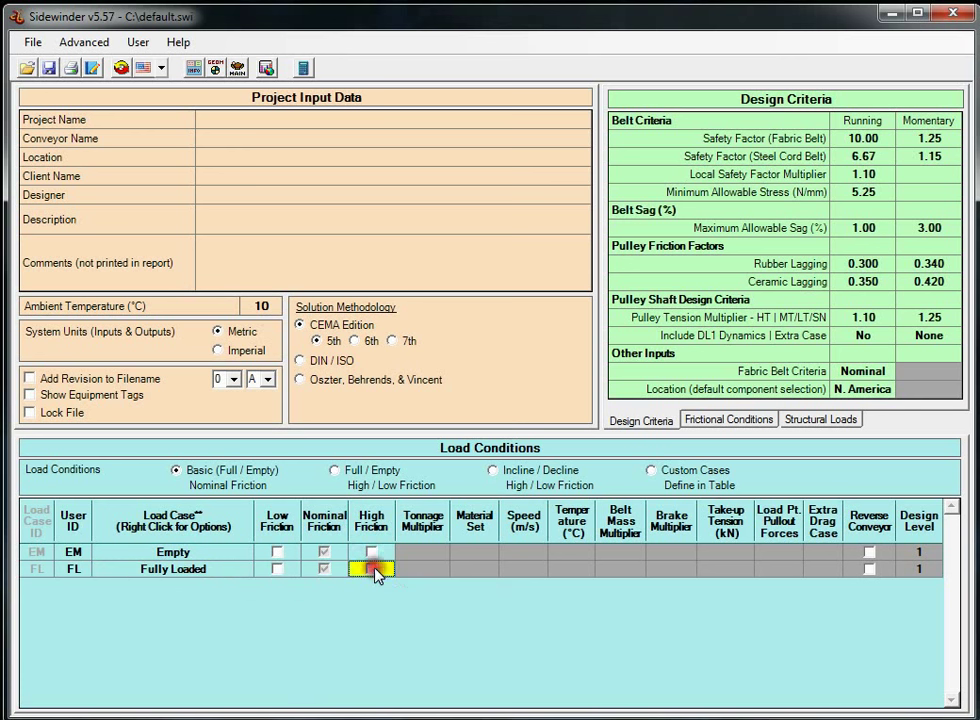
{"action": "left_click", "coordinate": [372, 569]}
Step: Set the high friction case temperature to -15.0 °C in the frictional conditions
{"action": "left_click", "coordinate": [737, 424]}
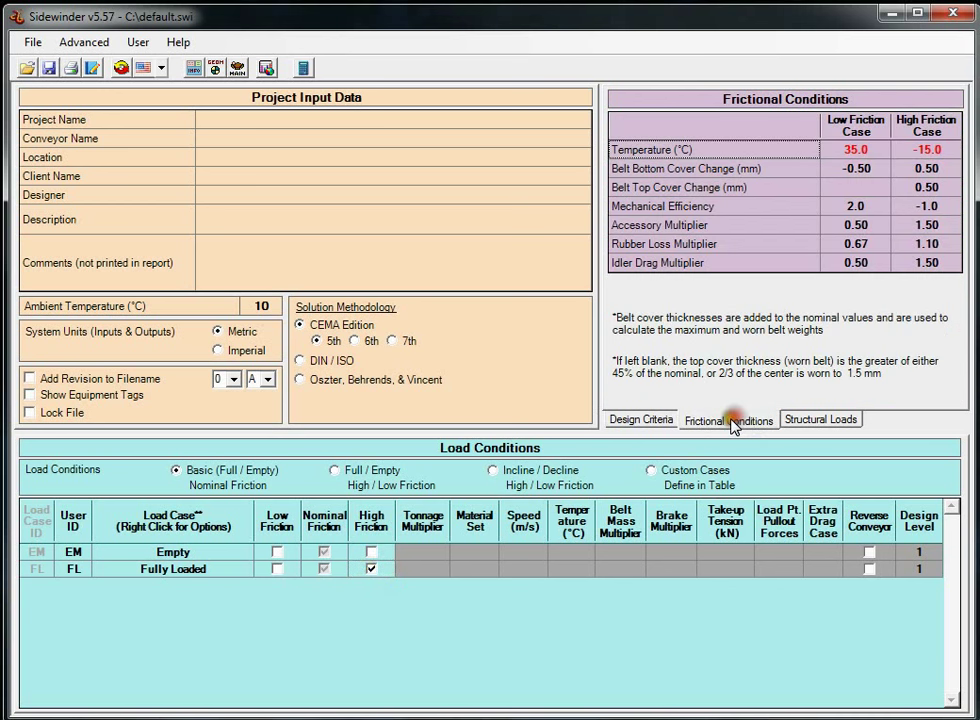
{"action": "left_click", "coordinate": [913, 187]}
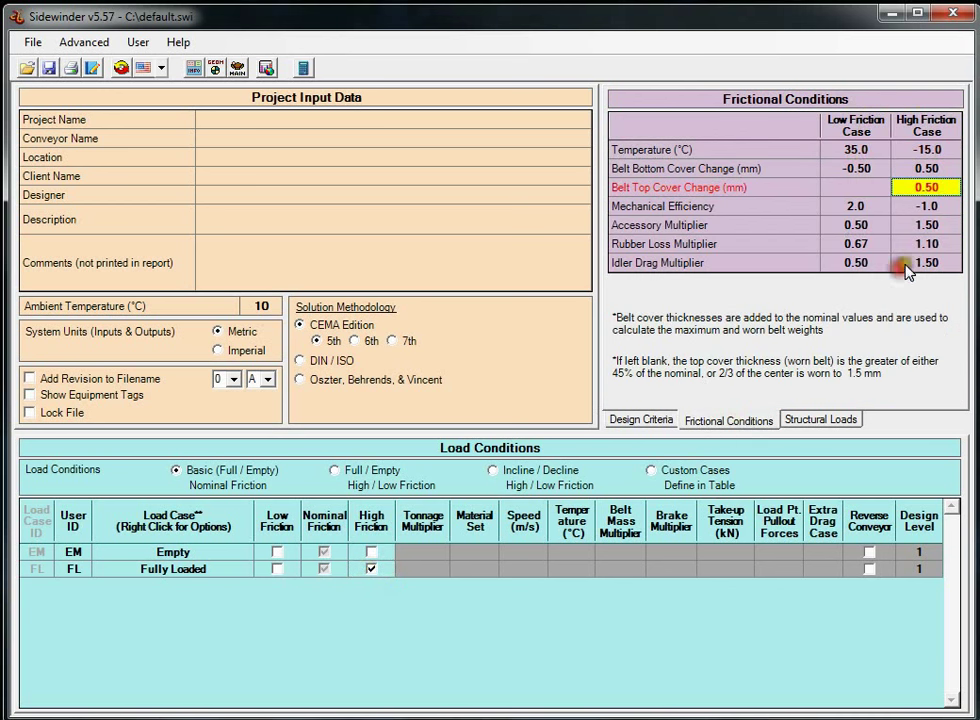
{"action": "left_click", "coordinate": [926, 150]}
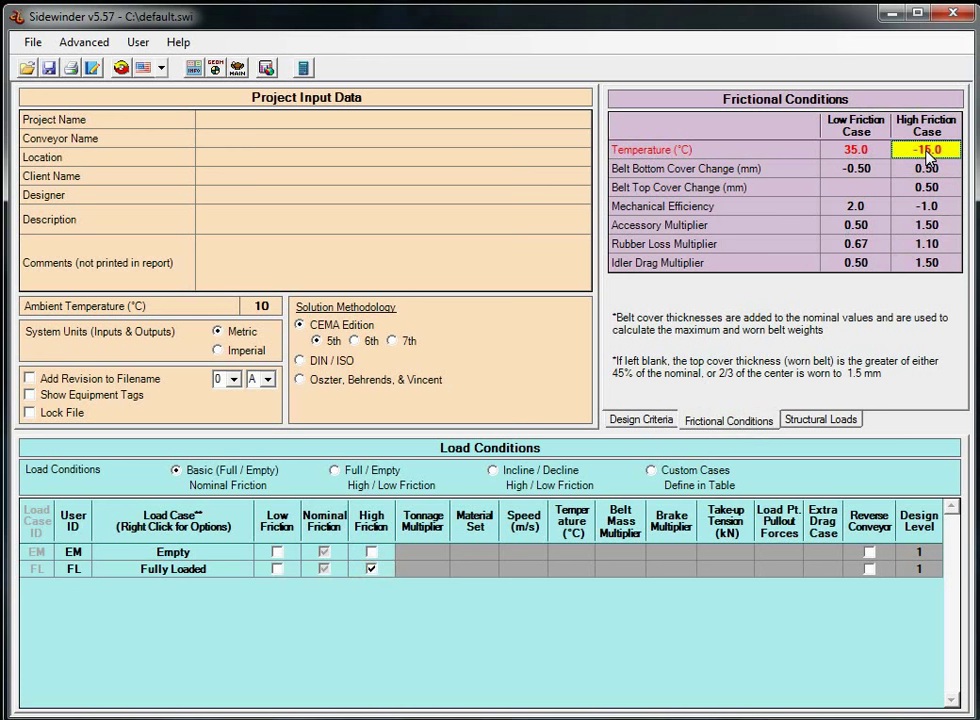
{"action": "type", "text": "-15"}
{"action": "key", "text": "Return"}
{"action": "left_click", "coordinate": [925, 227]}
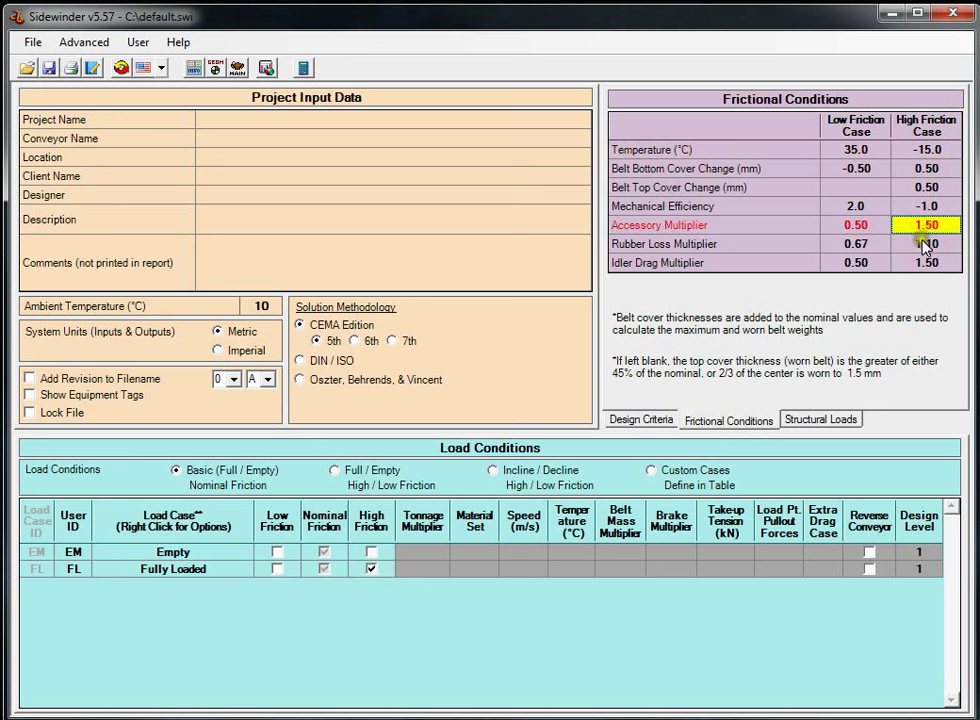
{"action": "left_click", "coordinate": [926, 263]}
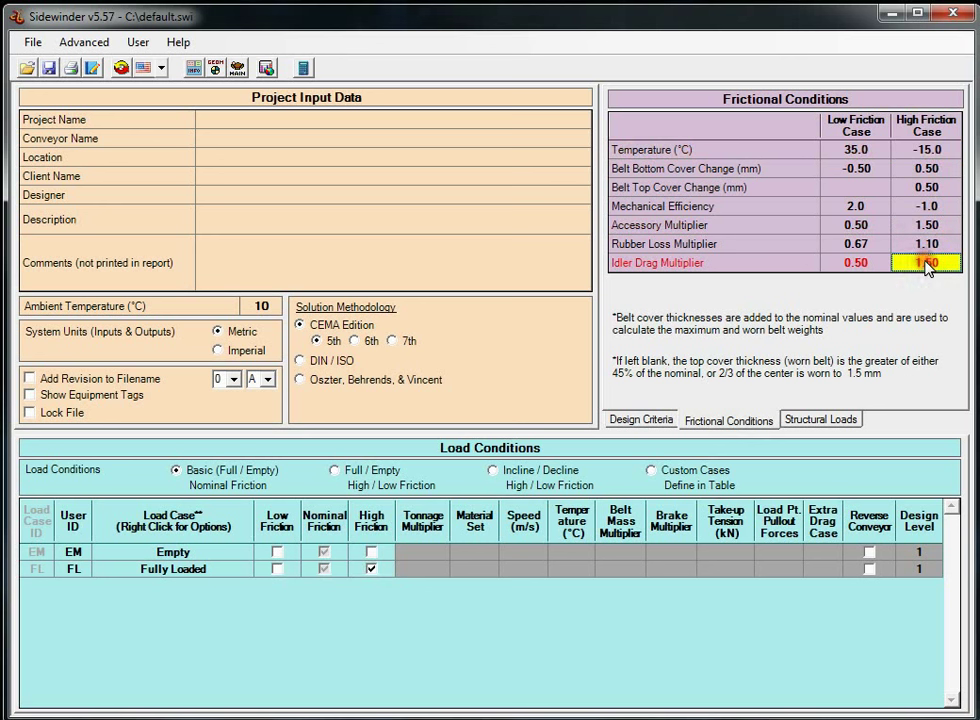
{"action": "left_click", "coordinate": [925, 166]}
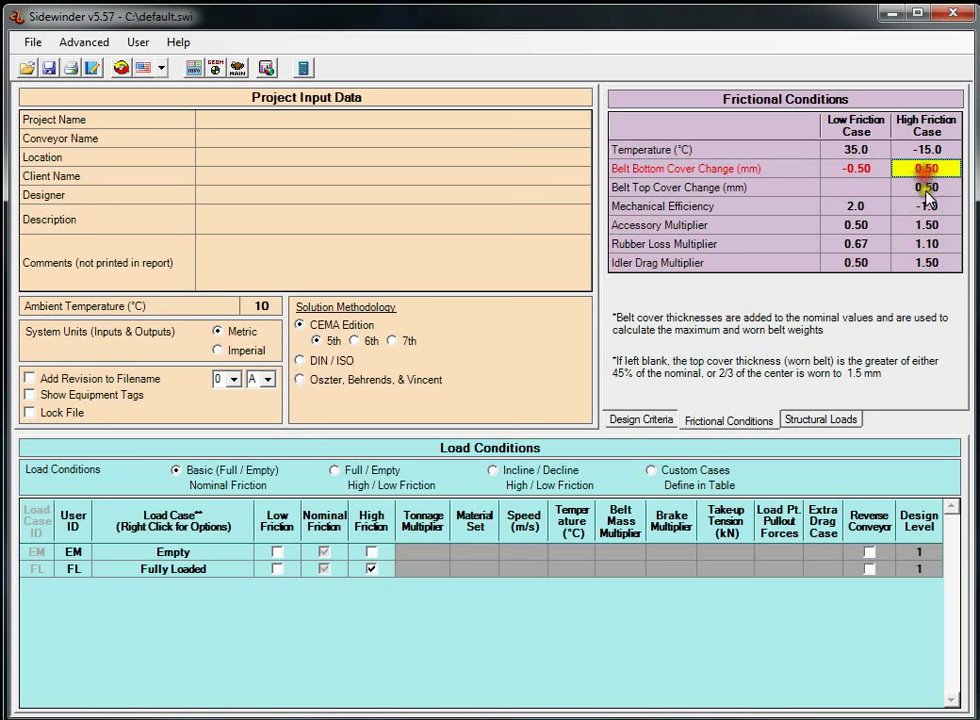
{"action": "left_click", "coordinate": [925, 187]}
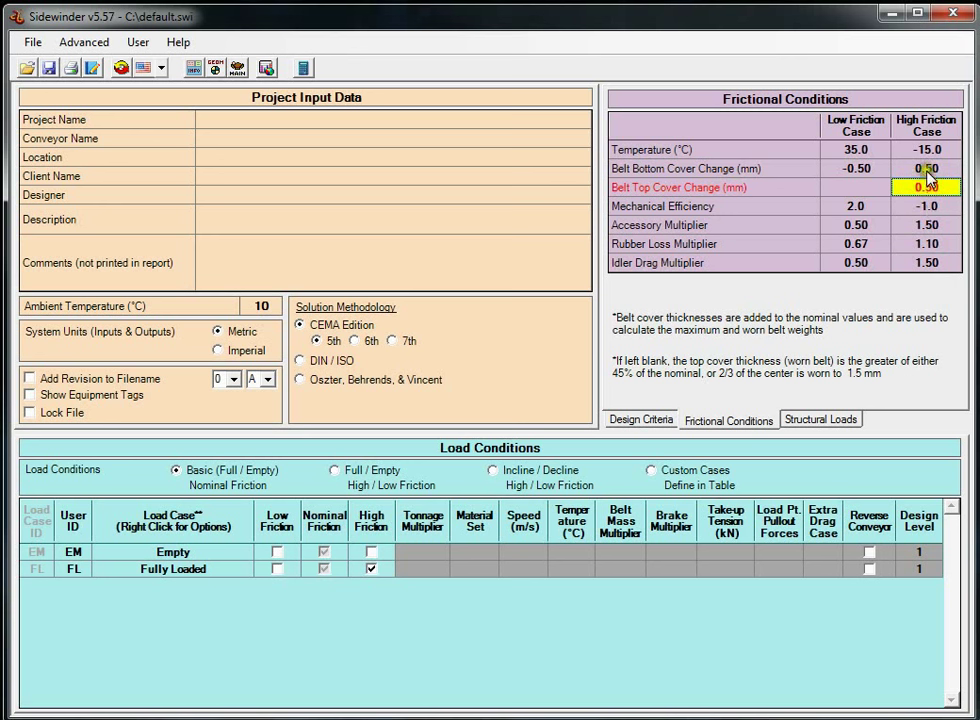
Step: Include low friction for the Fully Loaded load case
{"action": "left_click", "coordinate": [277, 569]}
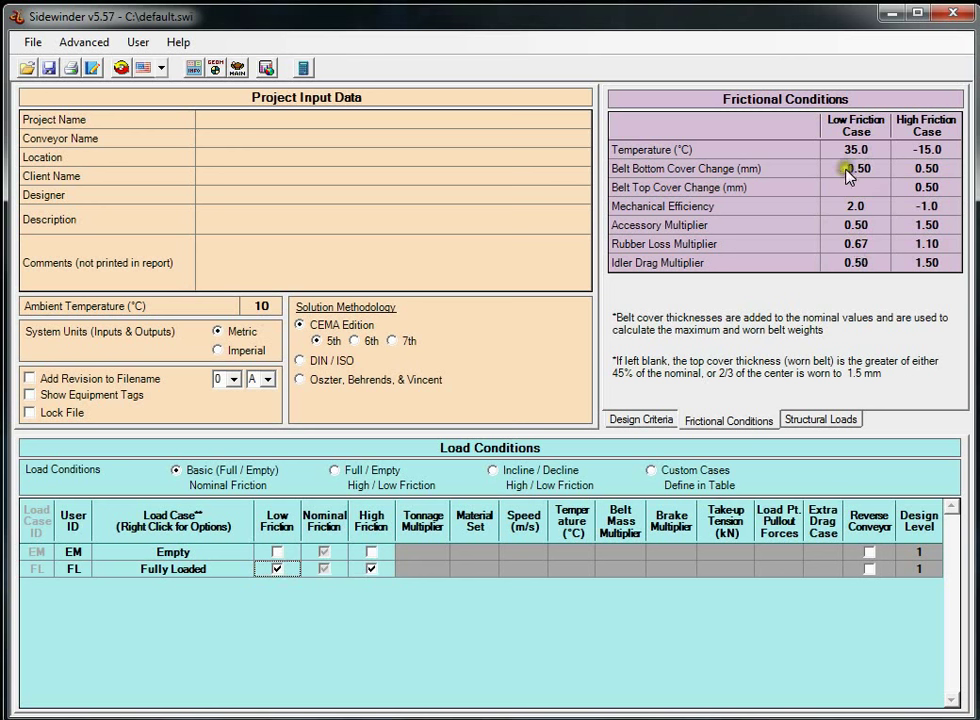
{"action": "left_click", "coordinate": [864, 246]}
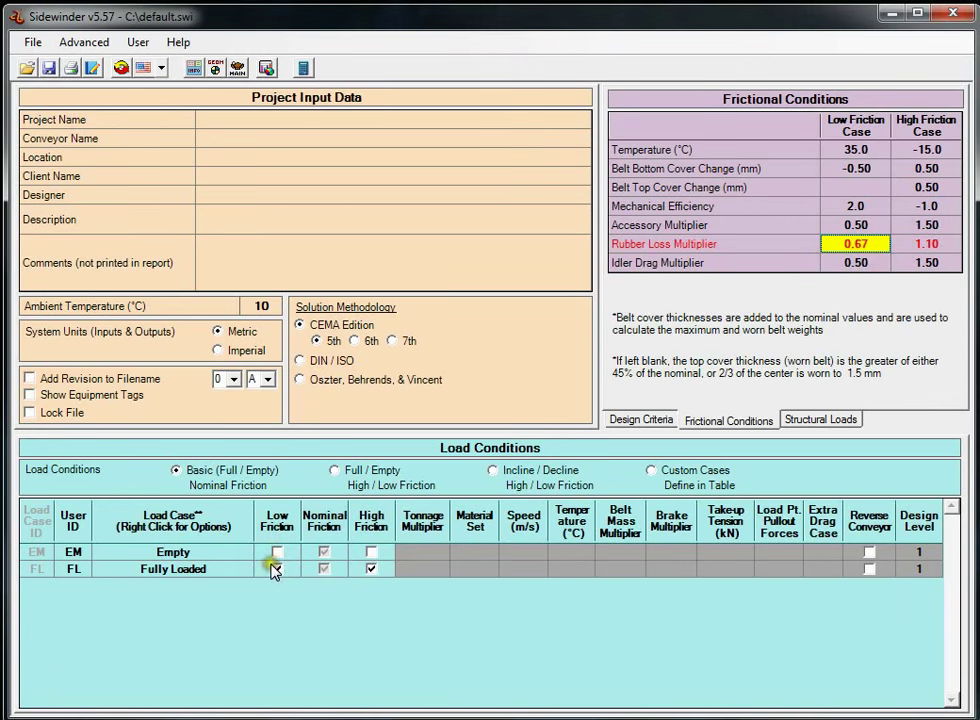
{"action": "left_click", "coordinate": [277, 567]}
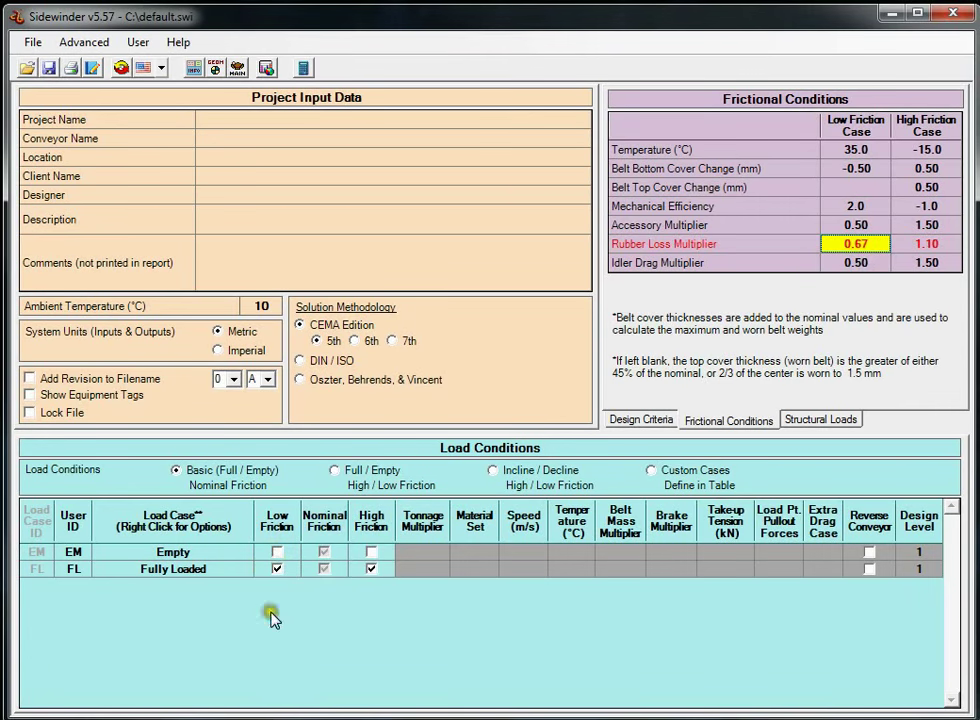
Step: Glance at the Easy Profile, then remove low friction from the Fully Loaded case
{"action": "left_click", "coordinate": [237, 67]}
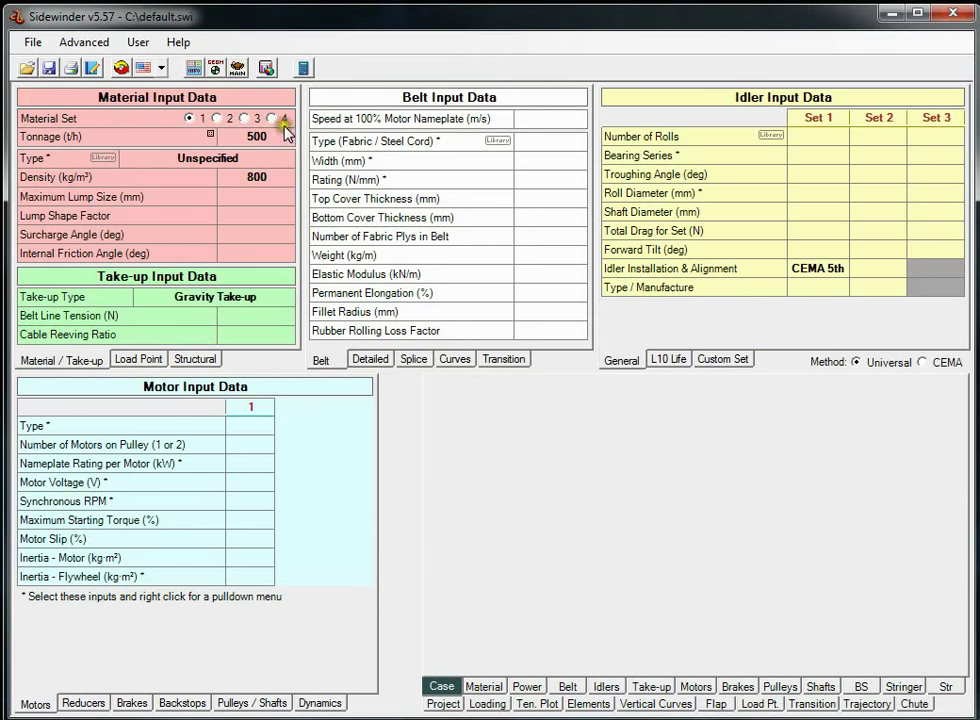
{"action": "left_click", "coordinate": [215, 68]}
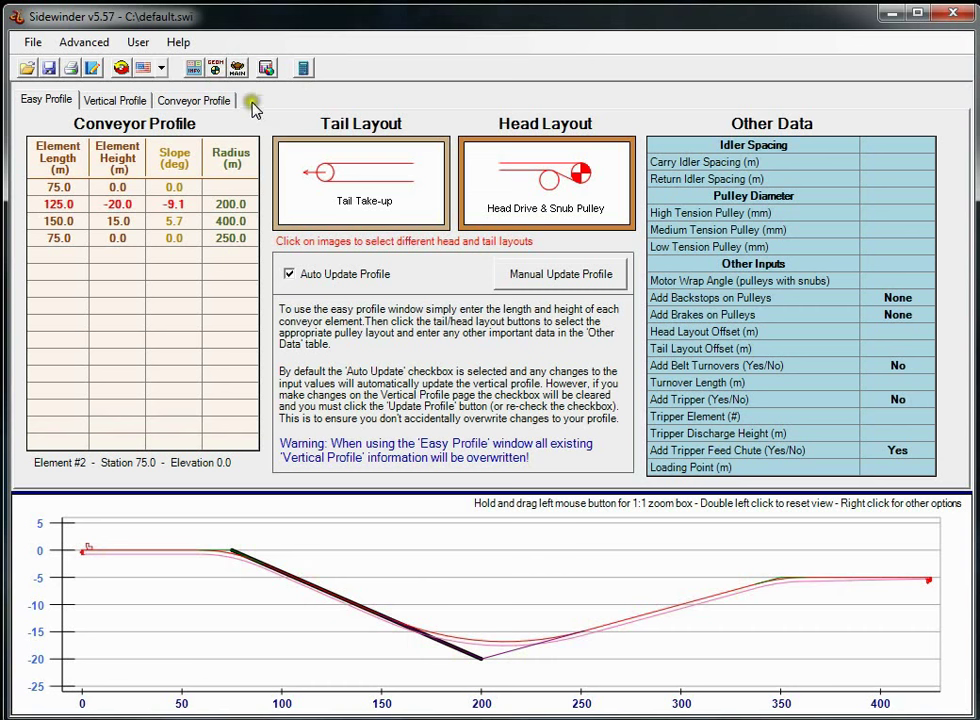
{"action": "left_click", "coordinate": [193, 67]}
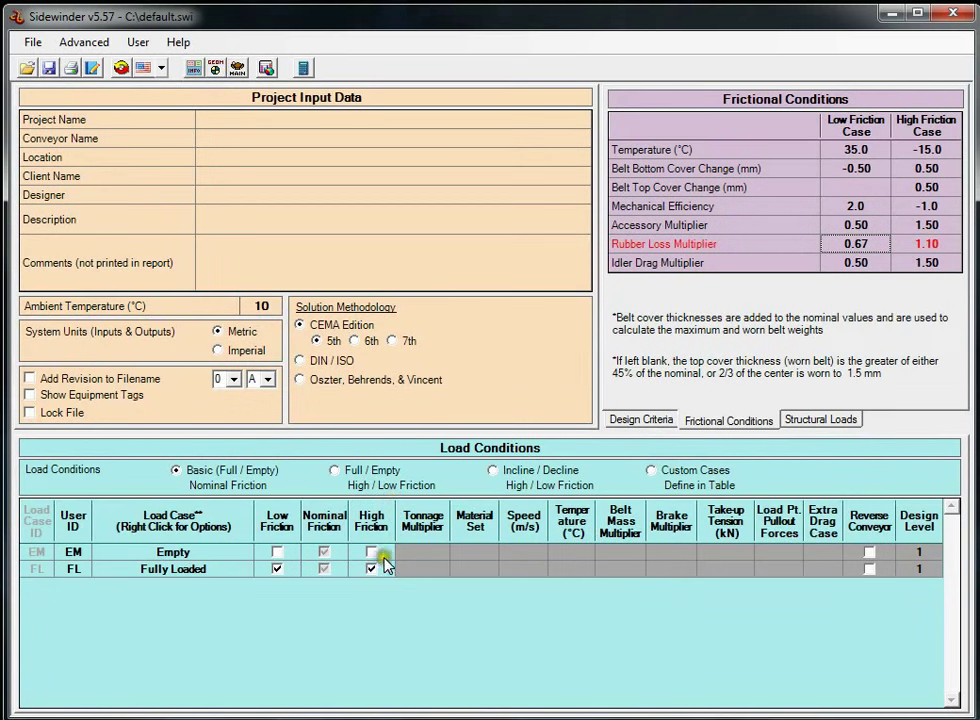
{"action": "left_click", "coordinate": [378, 568]}
{"action": "left_click", "coordinate": [277, 568]}
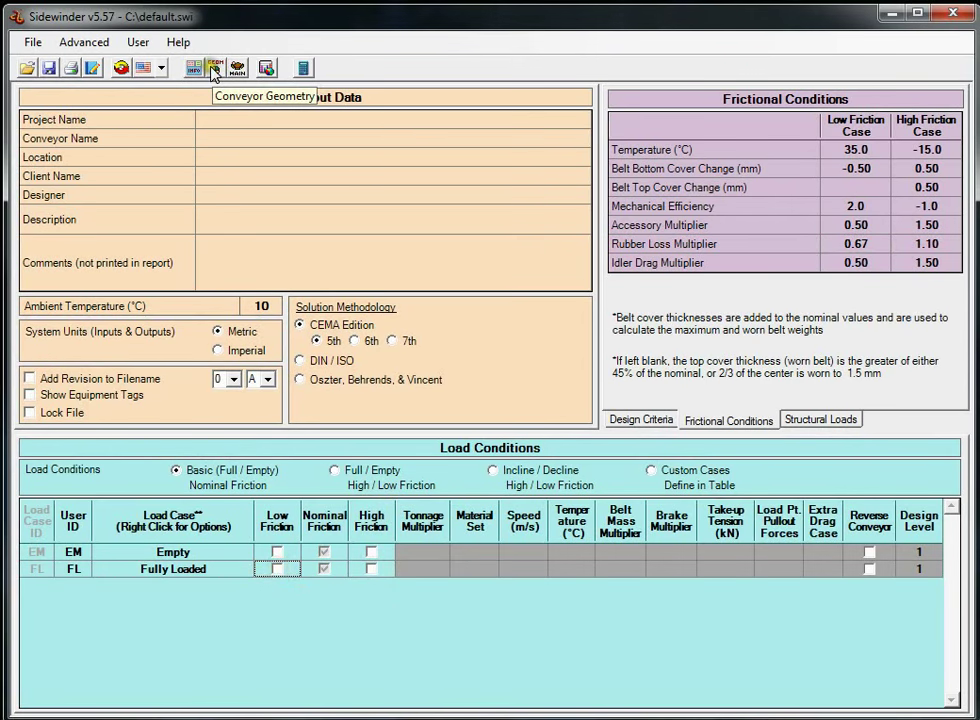
Step: Review the Reducers, Pulleys / Shafts and Dynamics inputs, then return to Motors
{"action": "left_click", "coordinate": [239, 69]}
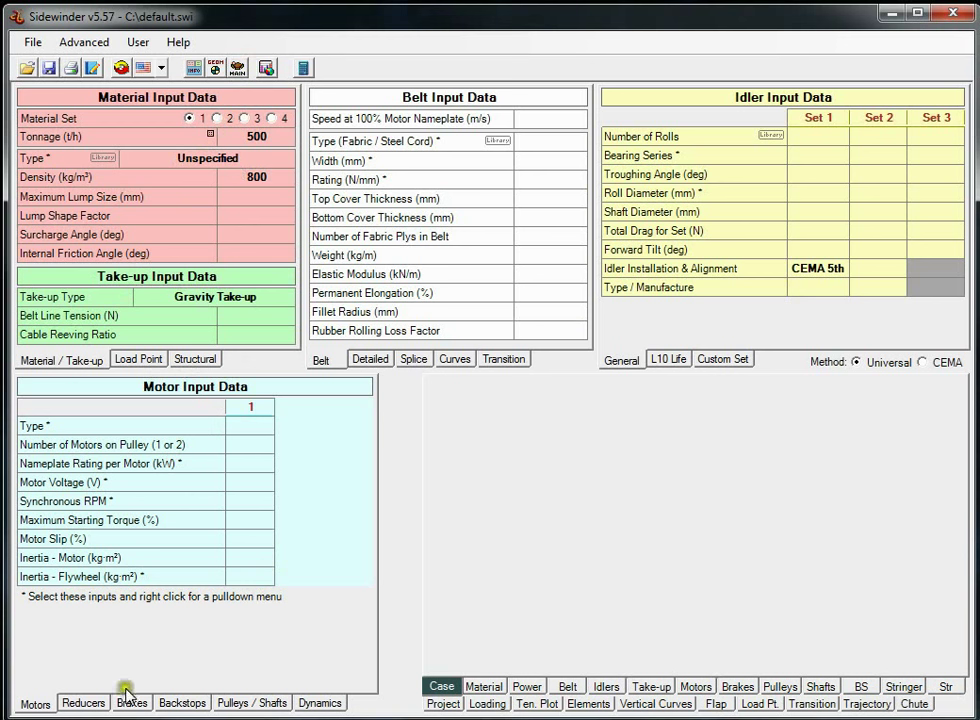
{"action": "left_click", "coordinate": [83, 703]}
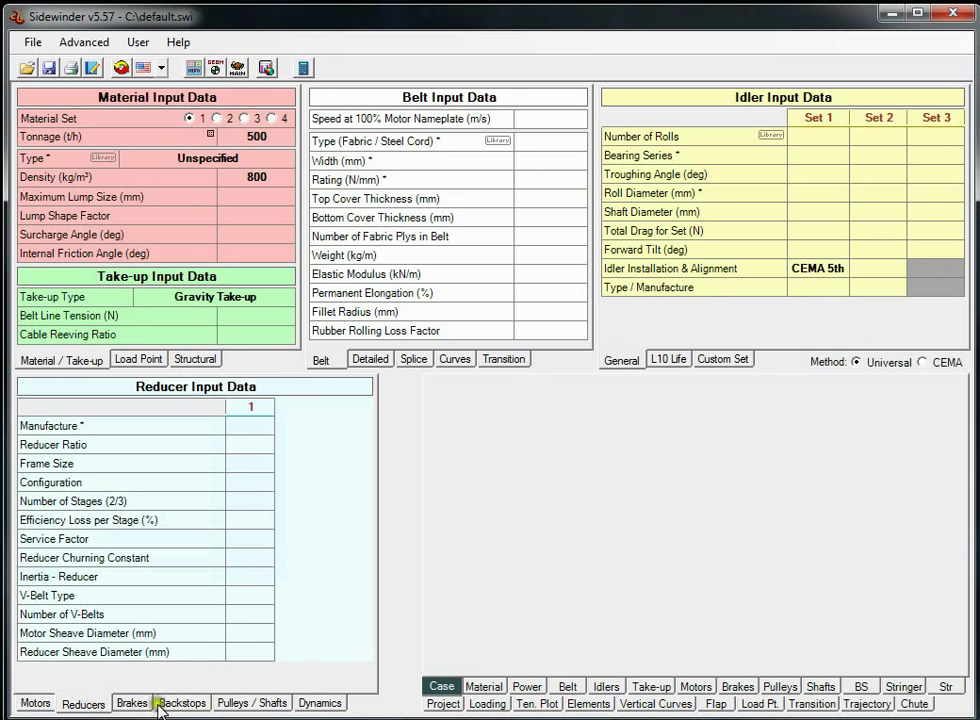
{"action": "left_click", "coordinate": [261, 704]}
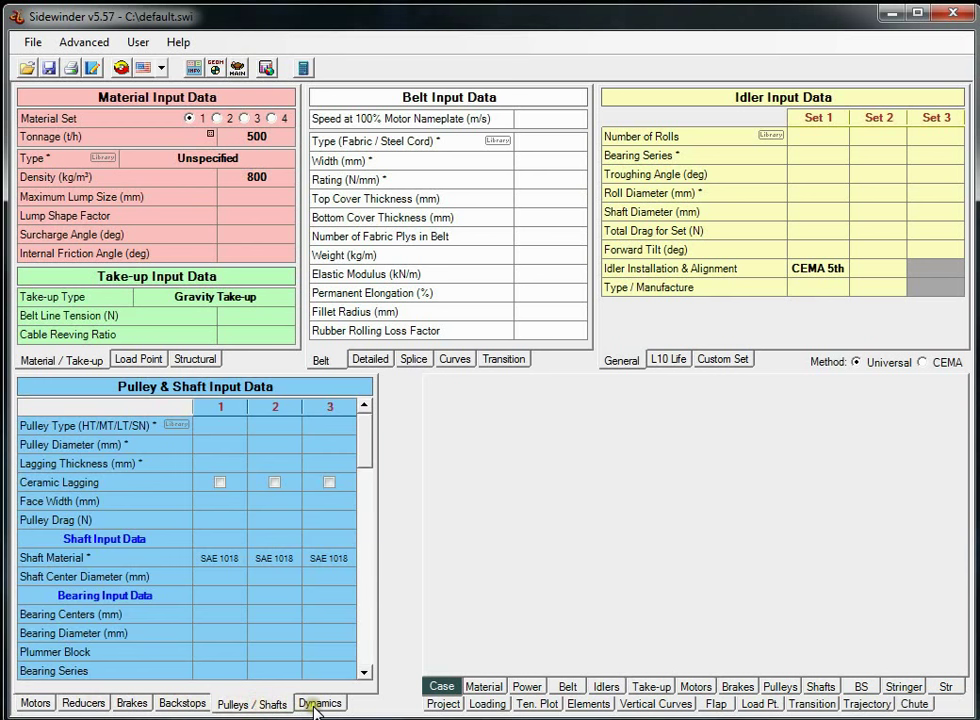
{"action": "left_click", "coordinate": [318, 704]}
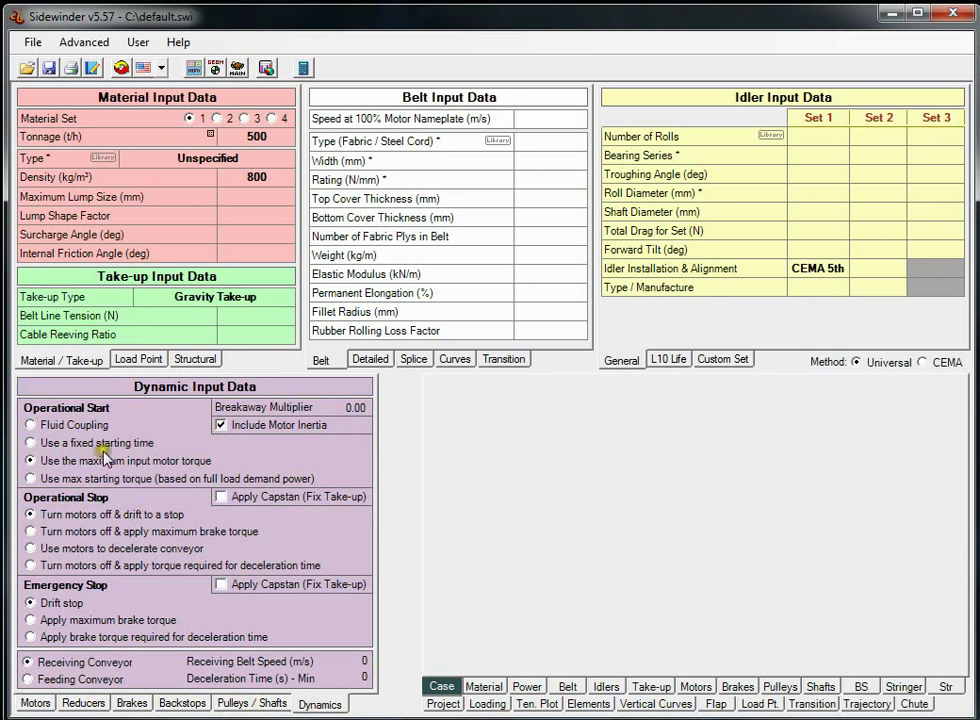
{"action": "left_click", "coordinate": [35, 703]}
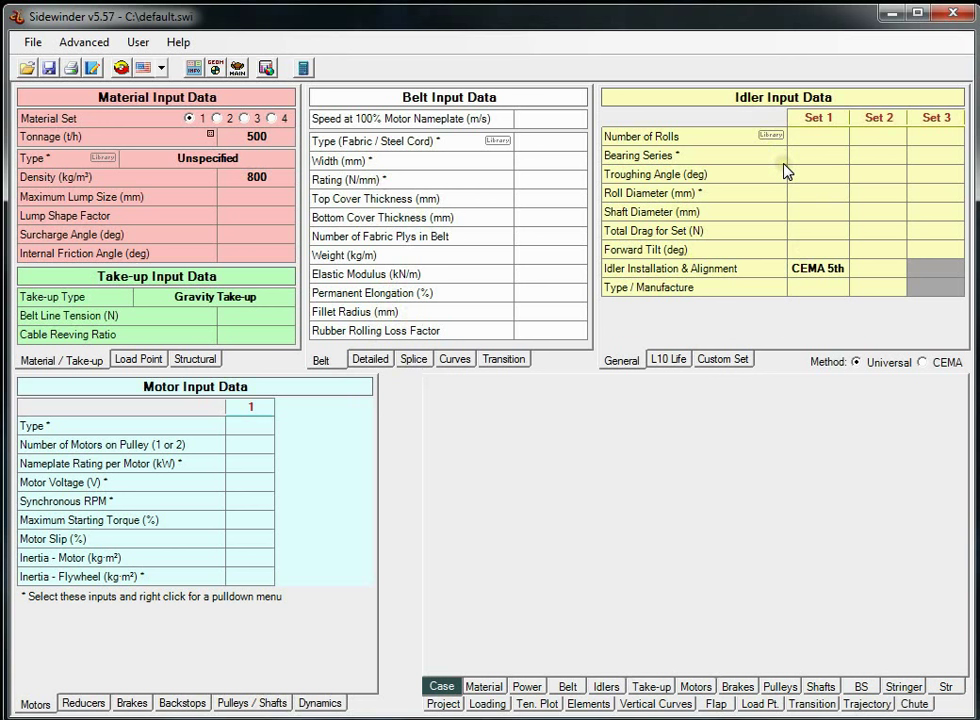
Step: Set the material to CEMA Coal, Lignite and the tonnage to 2500 t/h
{"action": "right_click", "coordinate": [93, 155]}
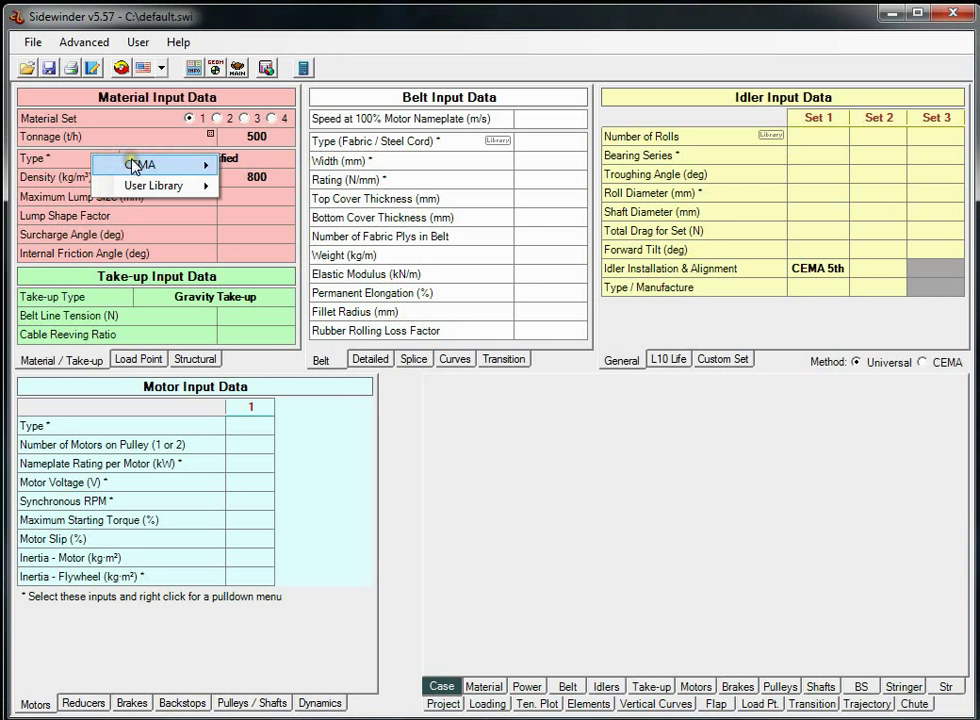
{"action": "mouse_move", "coordinate": [149, 168]}
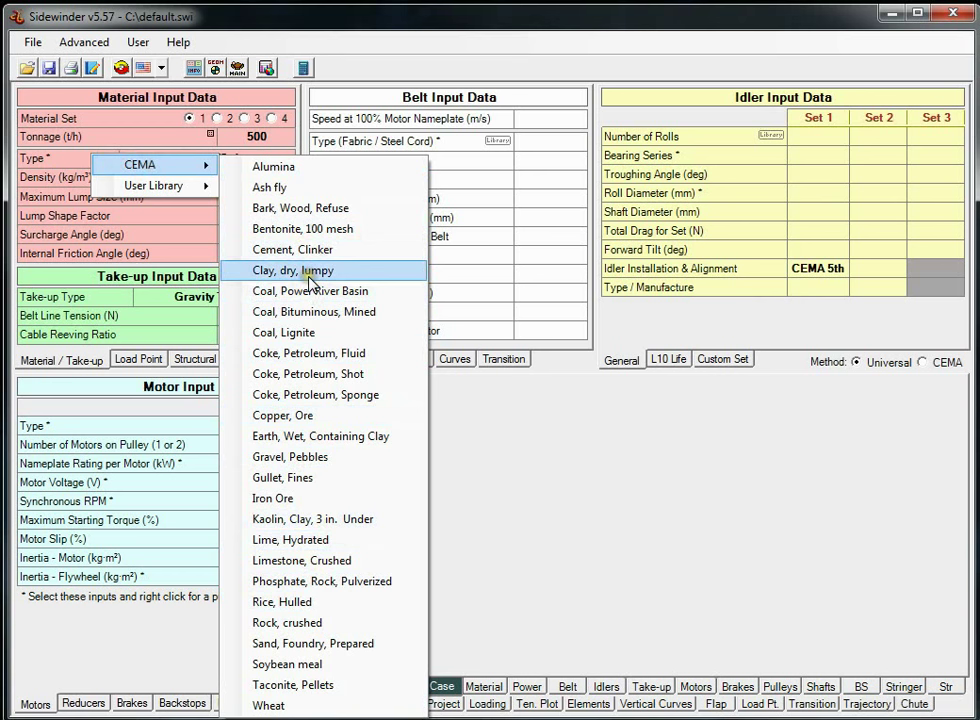
{"action": "left_click", "coordinate": [315, 333]}
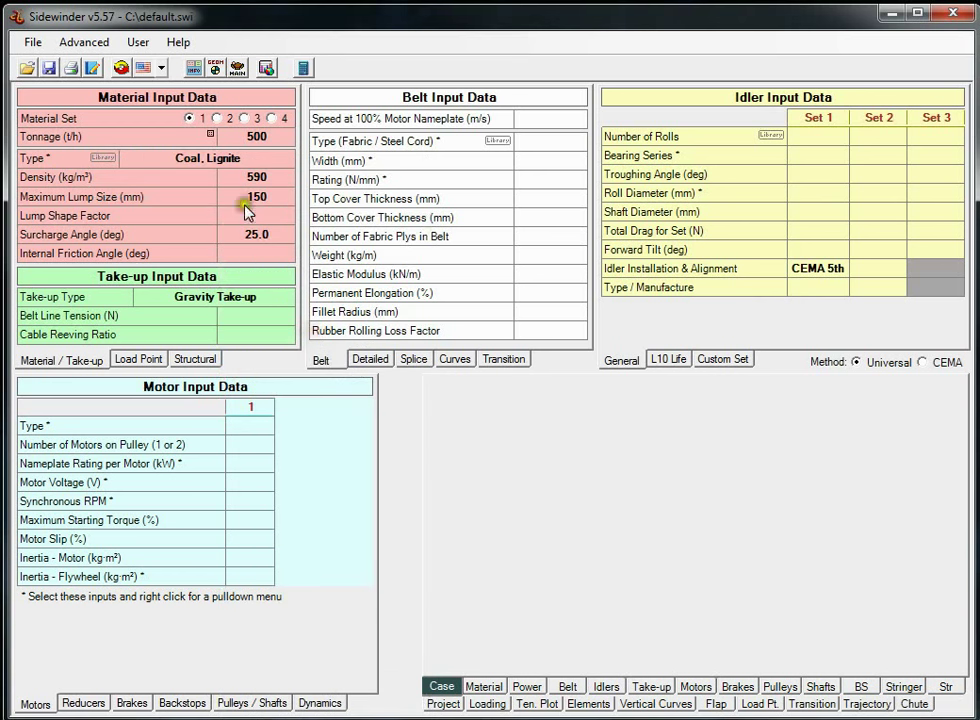
{"action": "left_click", "coordinate": [241, 137]}
{"action": "left_click", "coordinate": [257, 178]}
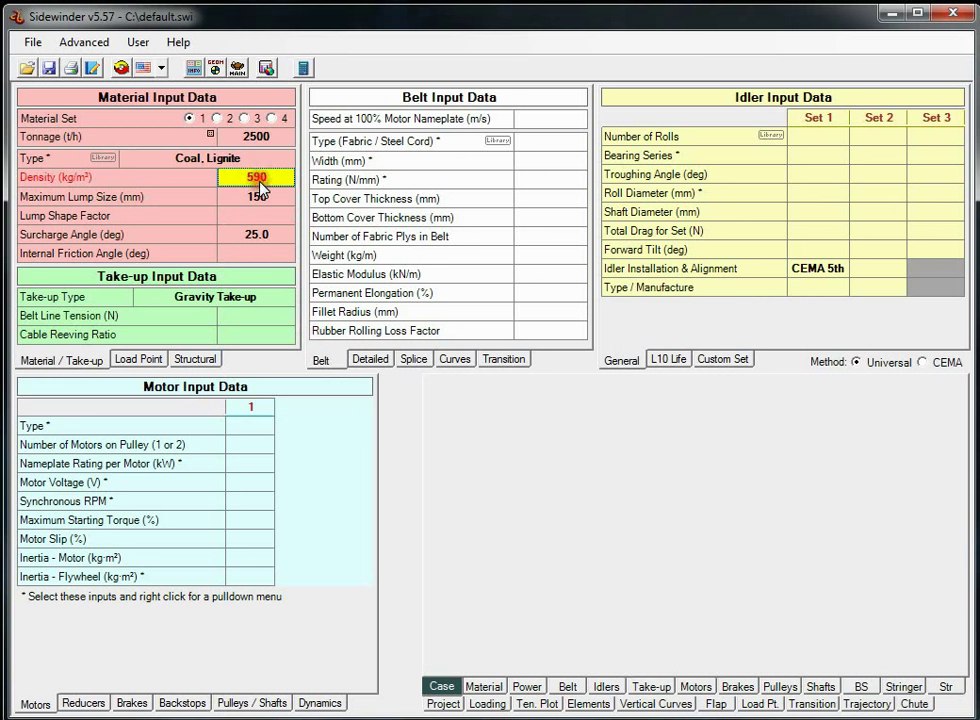
Step: Check the user library material options, then go to the equipment library and database
{"action": "right_click", "coordinate": [128, 163]}
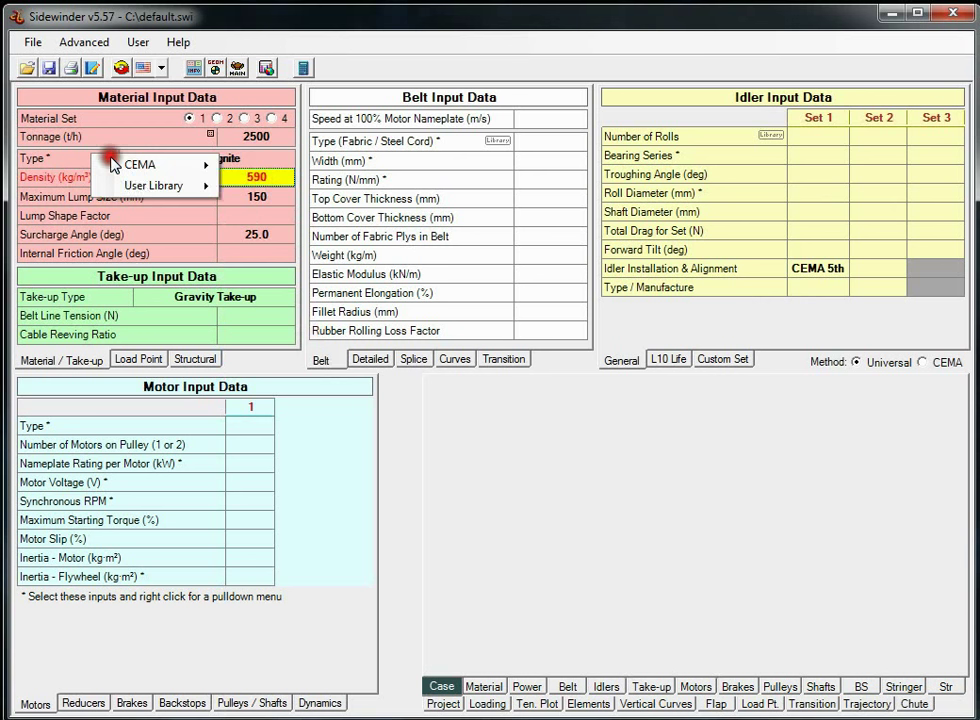
{"action": "mouse_move", "coordinate": [154, 190]}
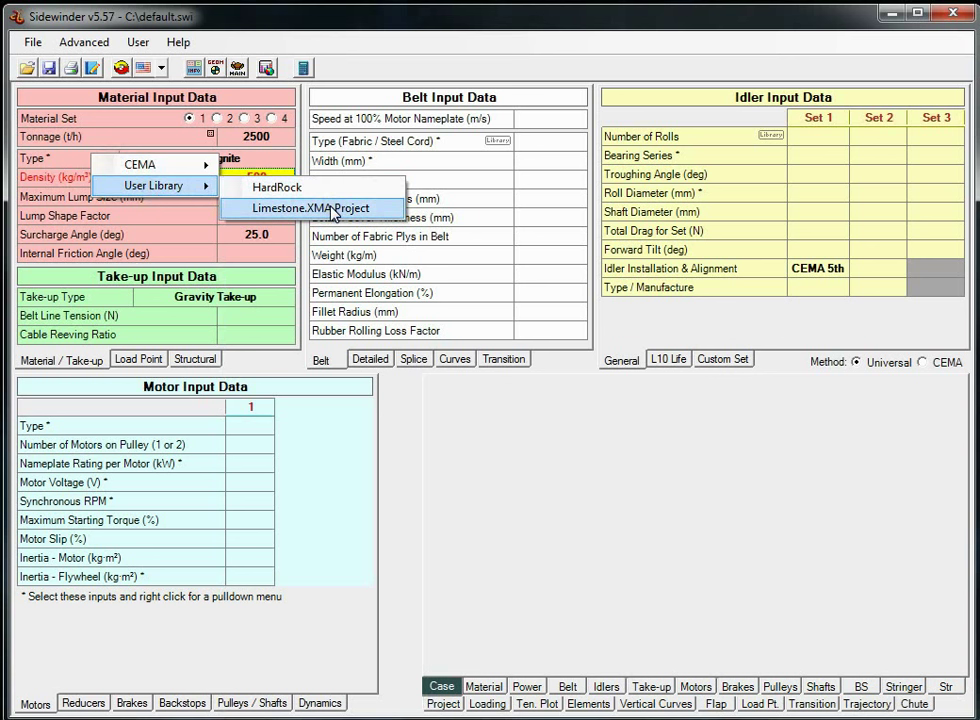
{"action": "left_click", "coordinate": [138, 42]}
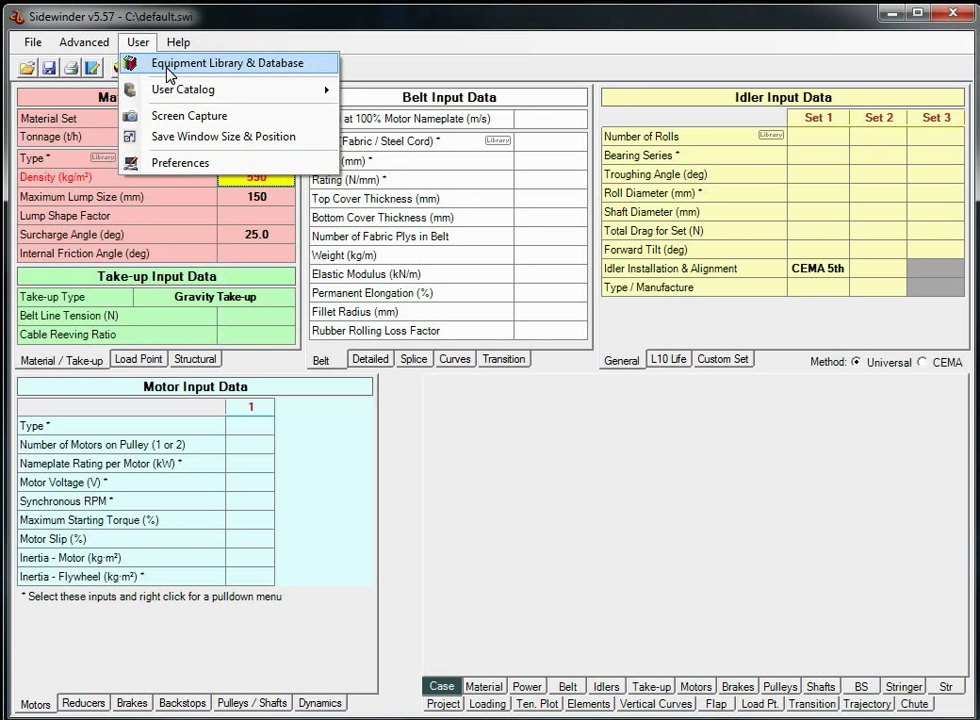
{"action": "left_click", "coordinate": [168, 66]}
{"action": "left_click", "coordinate": [200, 108]}
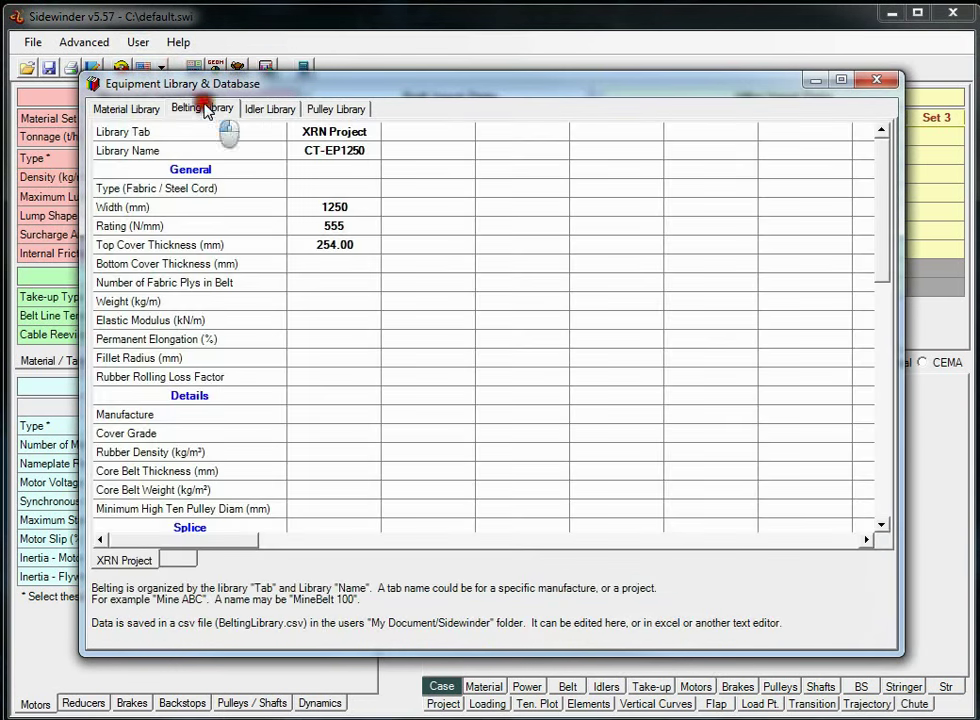
{"action": "left_click", "coordinate": [266, 107]}
{"action": "left_click", "coordinate": [330, 110]}
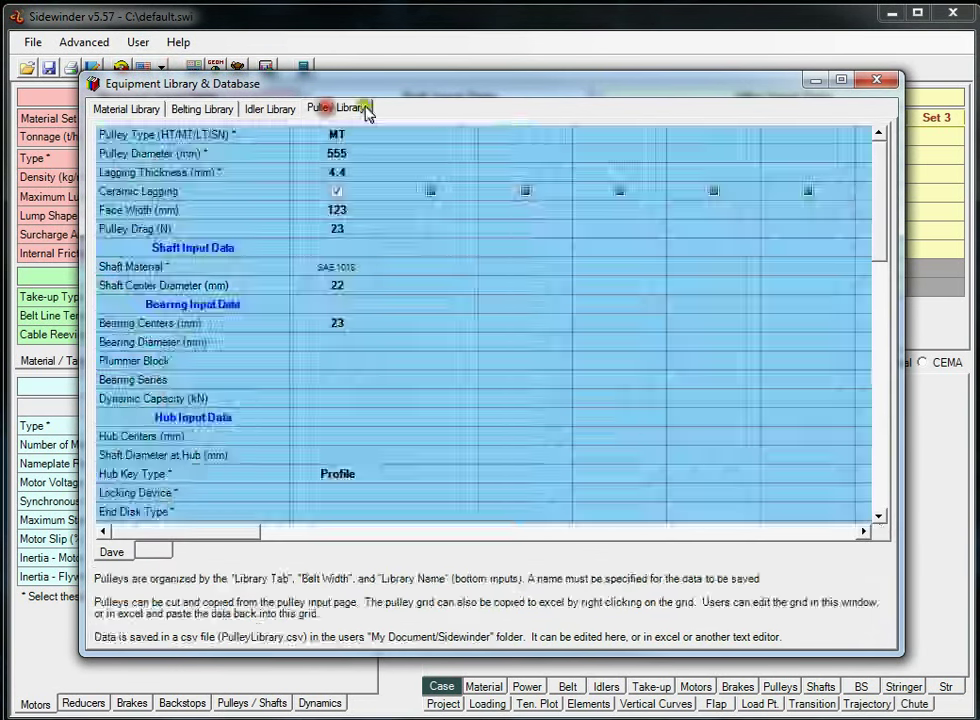
{"action": "left_click", "coordinate": [874, 79]}
{"action": "left_click", "coordinate": [512, 477]}
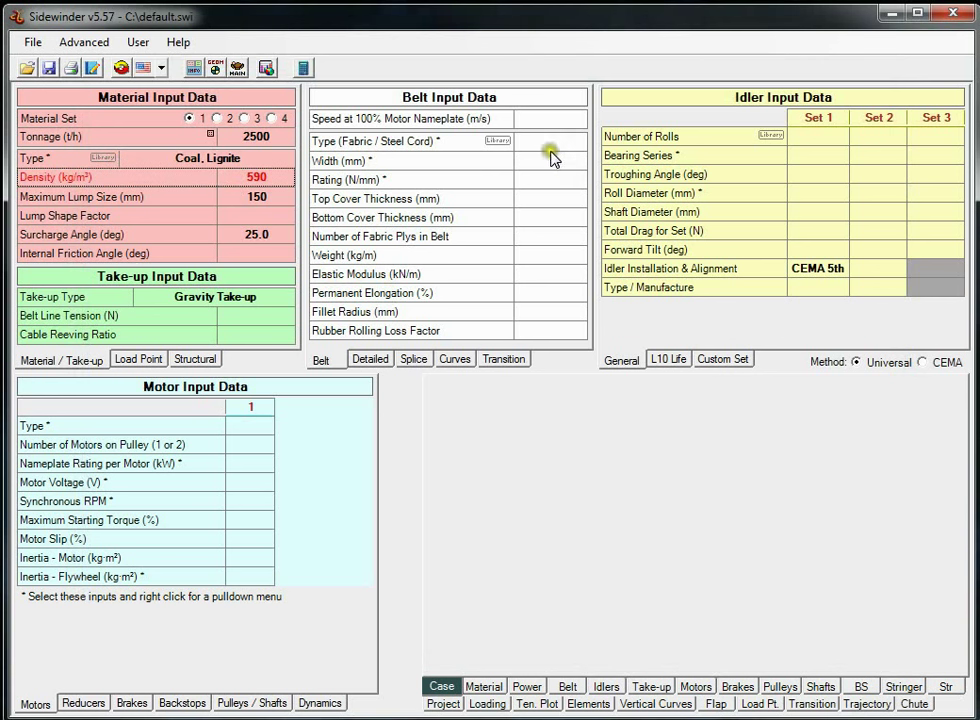
Step: Load the metric Conti Flex fabric belt (ContiTech EP1400/4, 1400 N/mm) into the belt inputs
{"action": "left_click", "coordinate": [546, 184]}
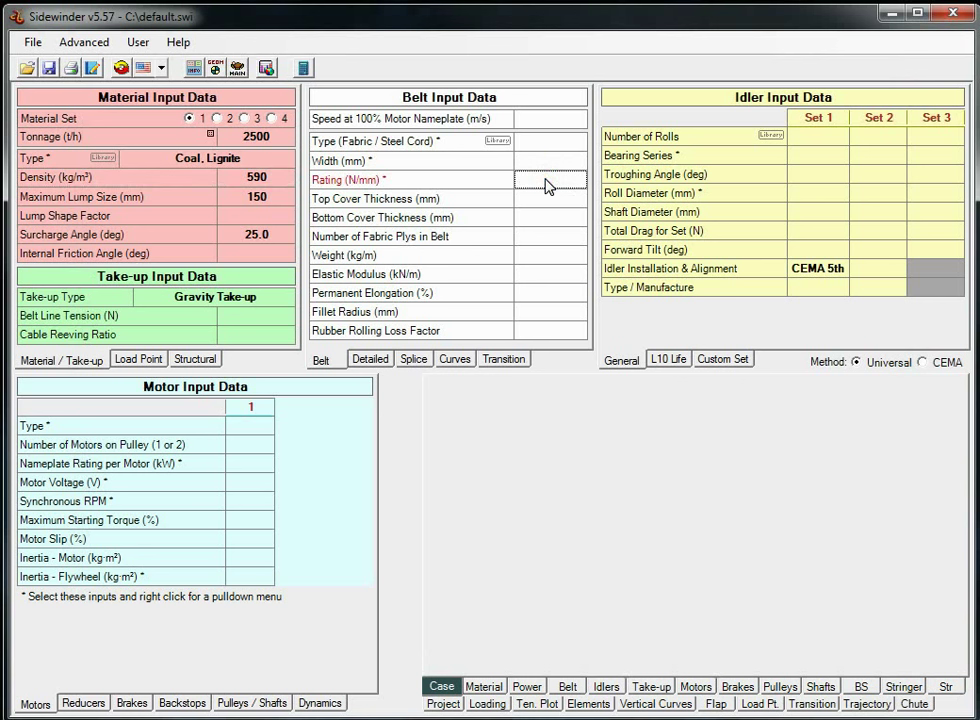
{"action": "right_click", "coordinate": [547, 201]}
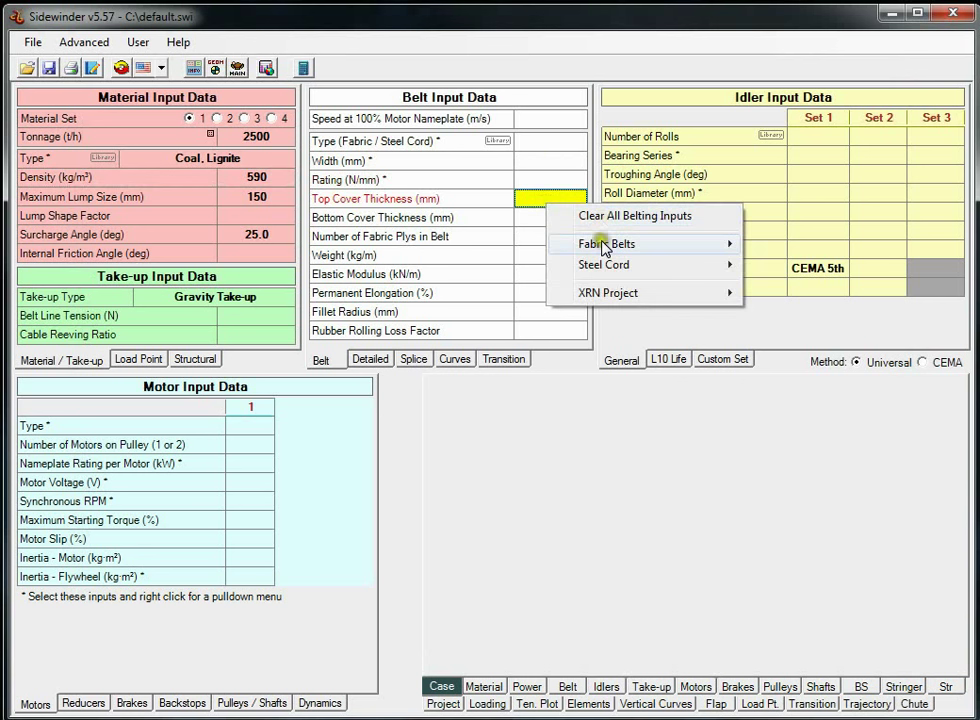
{"action": "mouse_move", "coordinate": [604, 248]}
{"action": "mouse_move", "coordinate": [800, 246]}
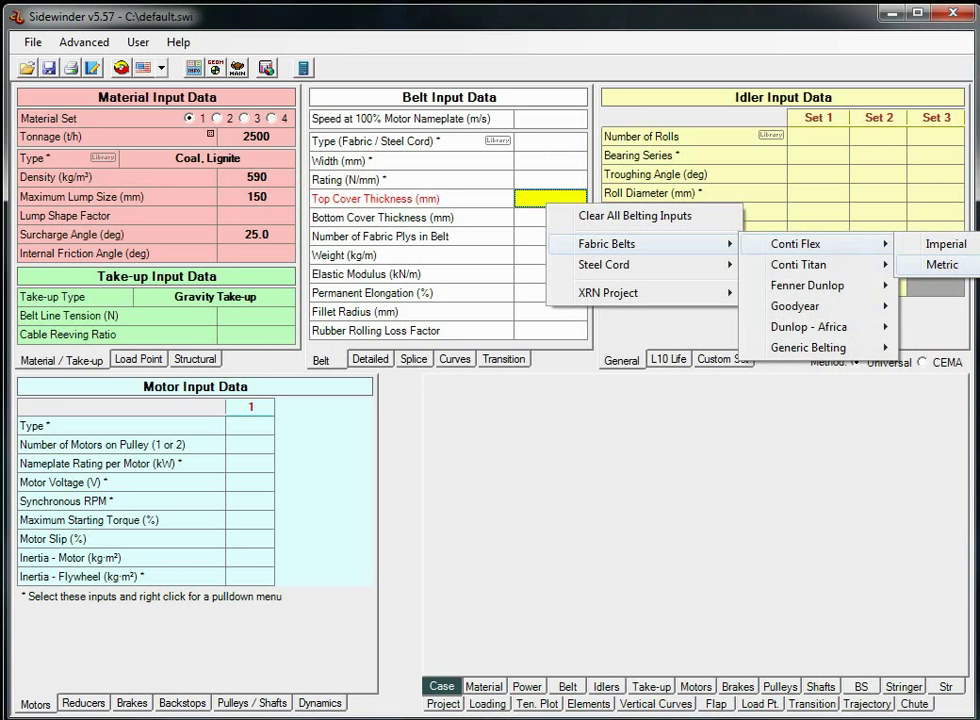
{"action": "left_click", "coordinate": [928, 264]}
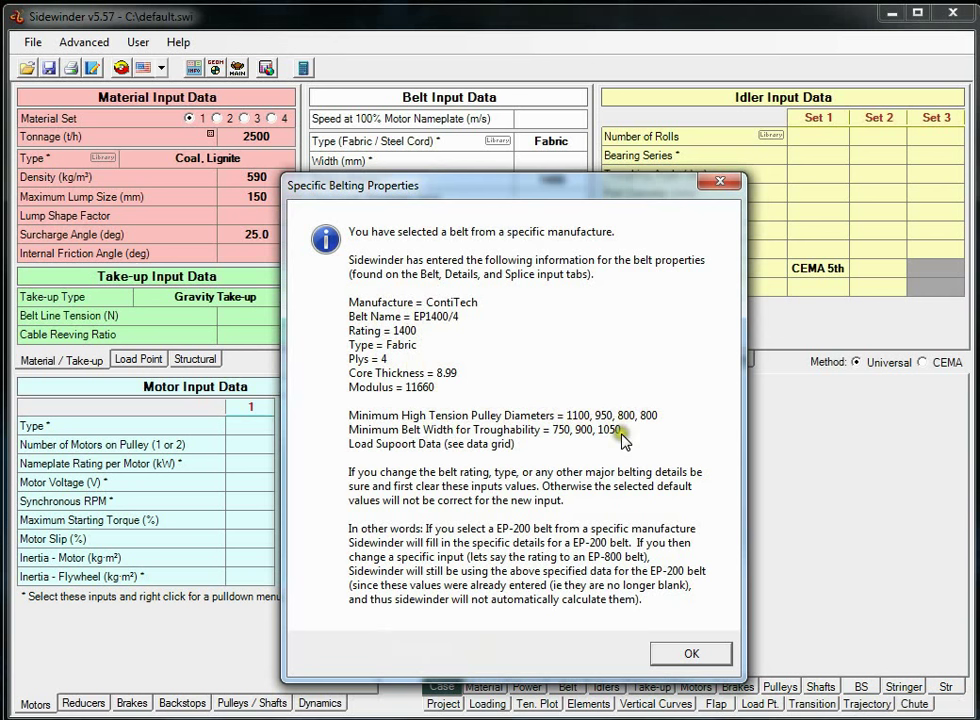
{"action": "left_click", "coordinate": [684, 648]}
Step: Review the detailed belt data and load support table, then return to the main belt inputs
{"action": "left_click", "coordinate": [380, 361]}
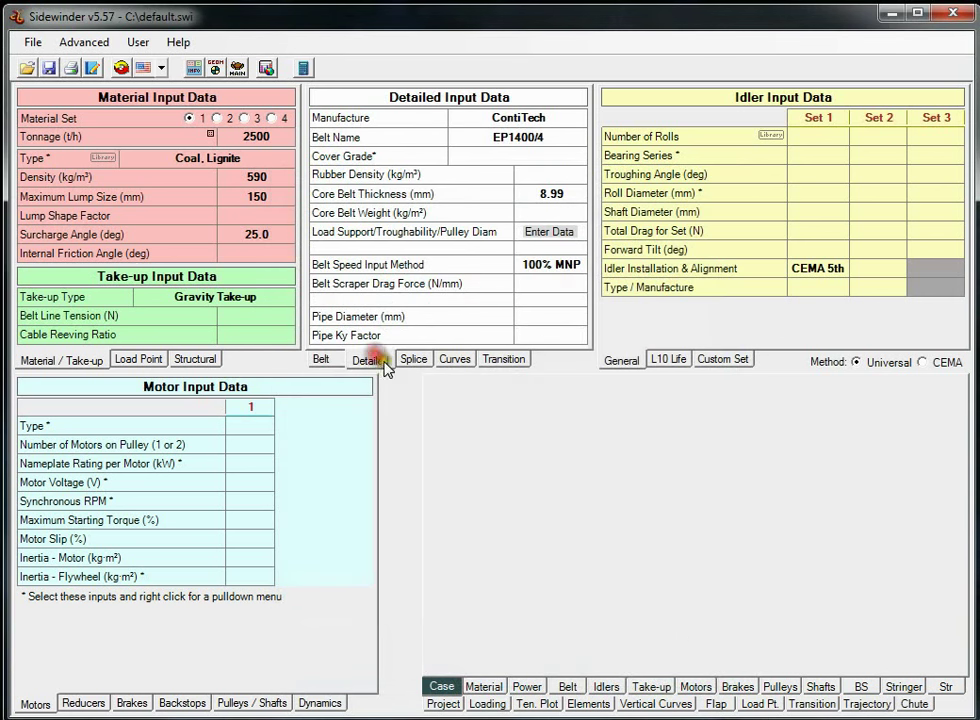
{"action": "left_click", "coordinate": [539, 233]}
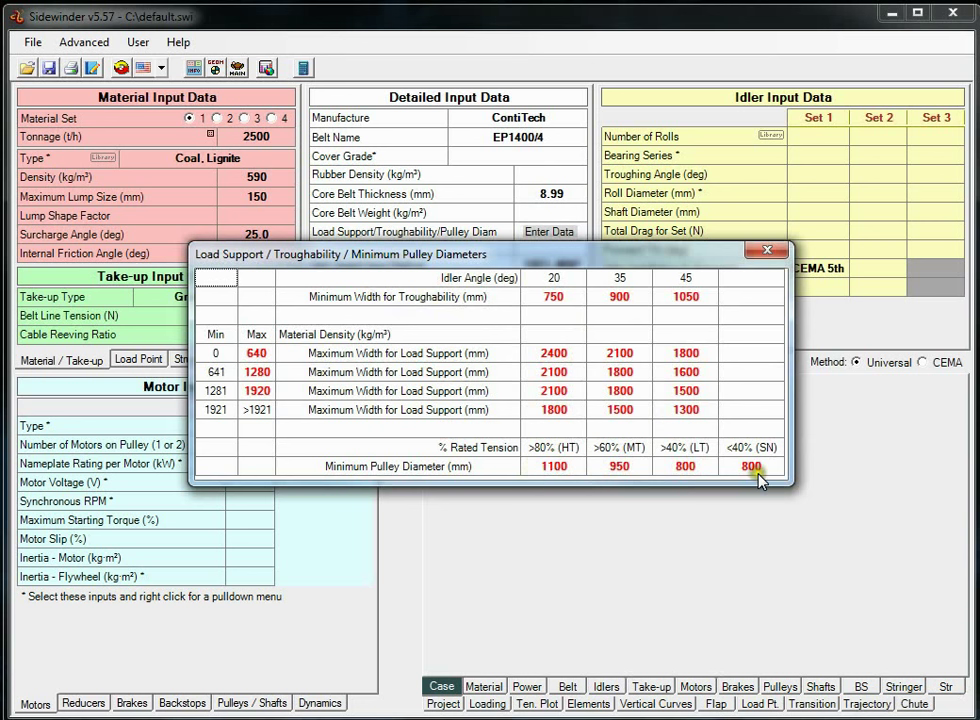
{"action": "left_click", "coordinate": [767, 250]}
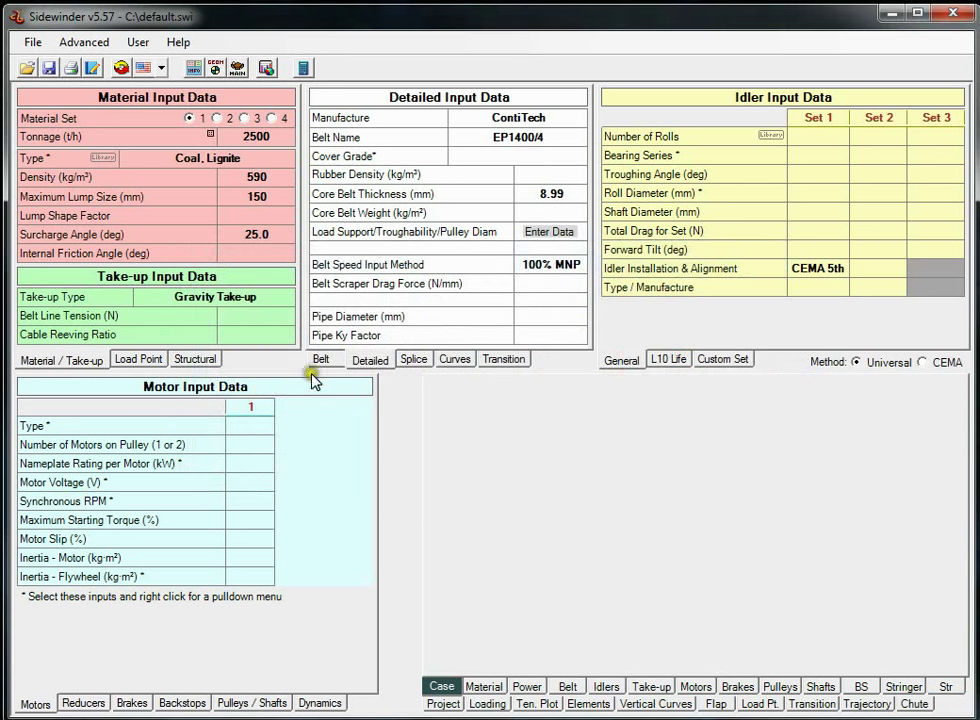
{"action": "left_click", "coordinate": [321, 358]}
Step: Clear all belting inputs, leaving the Belt Input Data table empty
{"action": "right_click", "coordinate": [553, 205]}
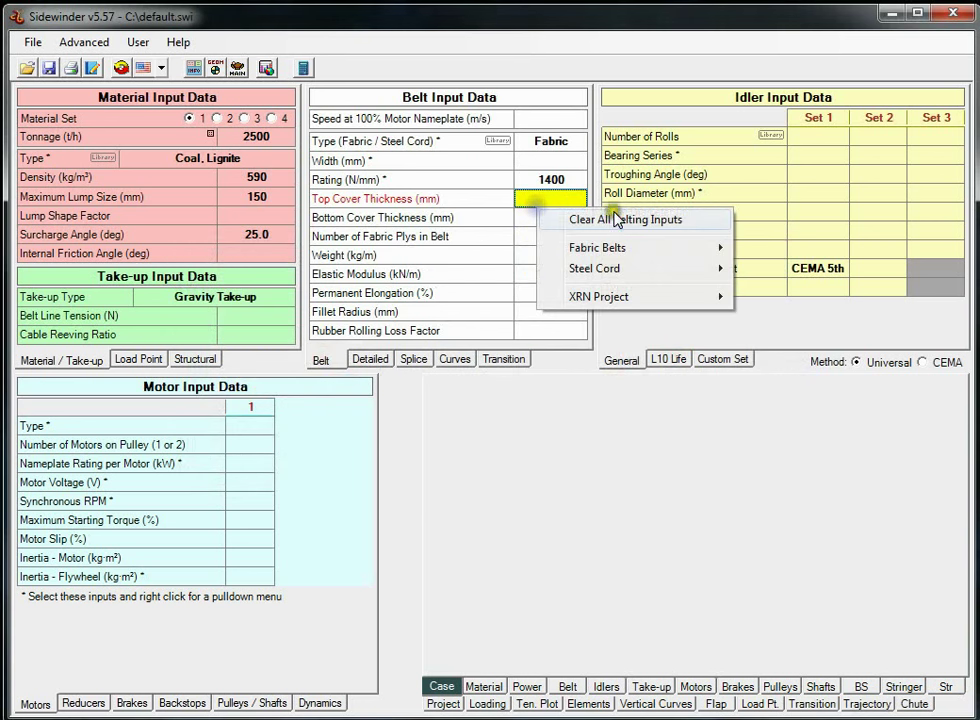
{"action": "left_click", "coordinate": [605, 218]}
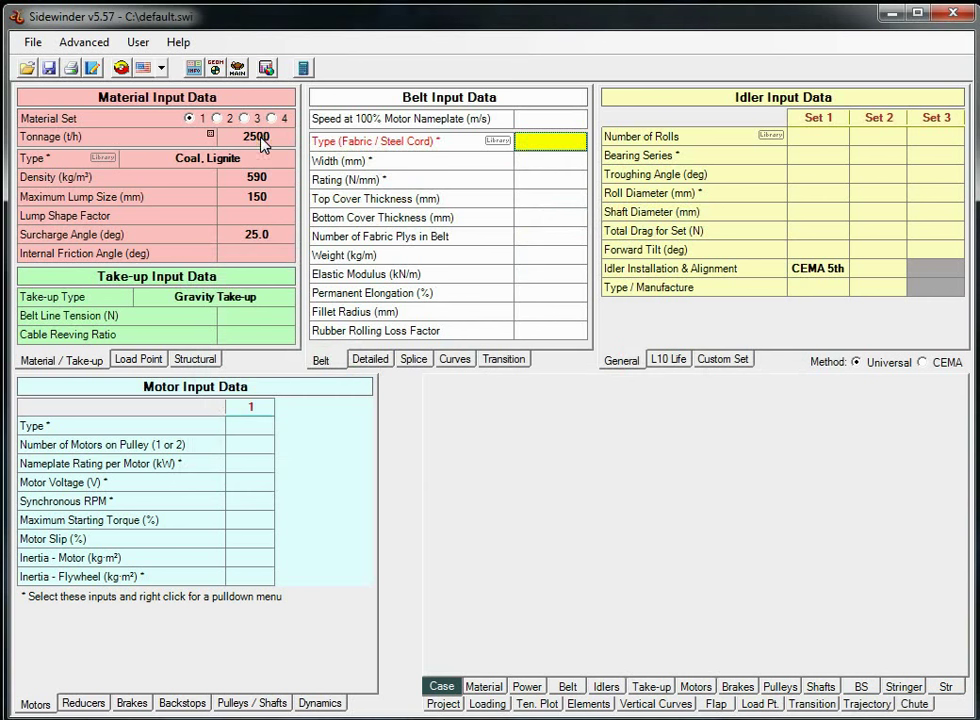
{"action": "left_click", "coordinate": [215, 67]}
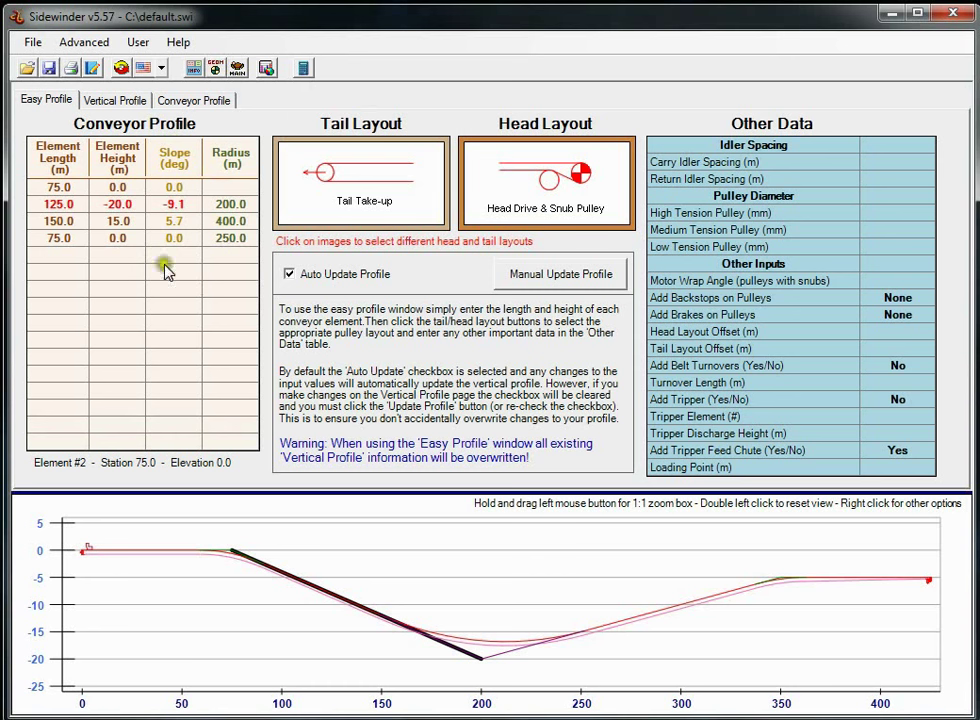
{"action": "left_click", "coordinate": [239, 70]}
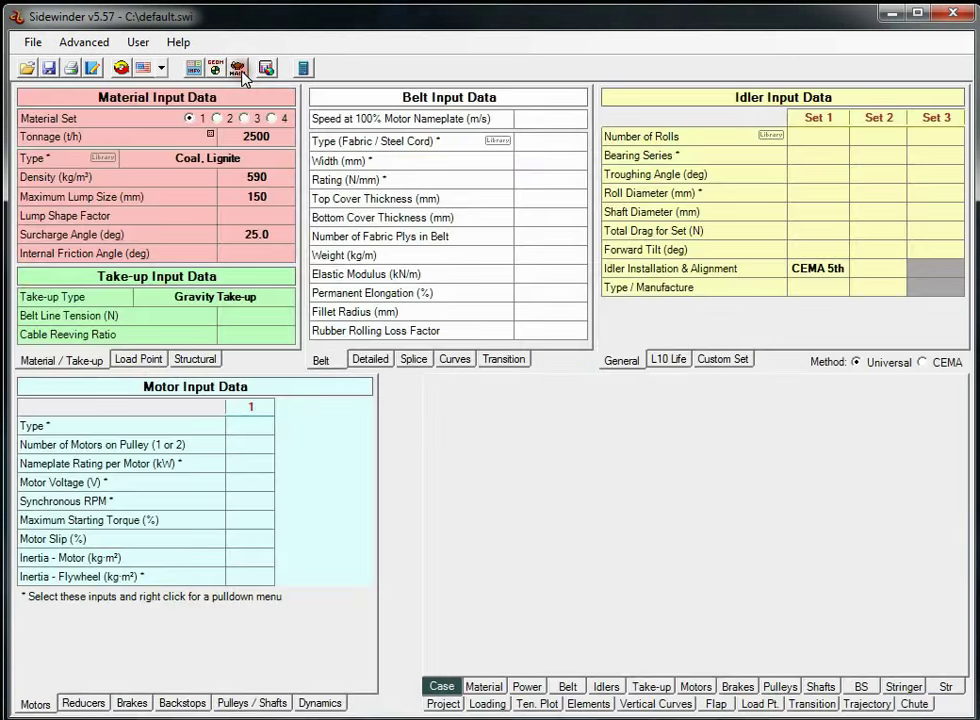
Step: Solve the conveyor, review the motor and EP-630 / 4 belt results, and show the material cross-section
{"action": "left_click", "coordinate": [305, 70]}
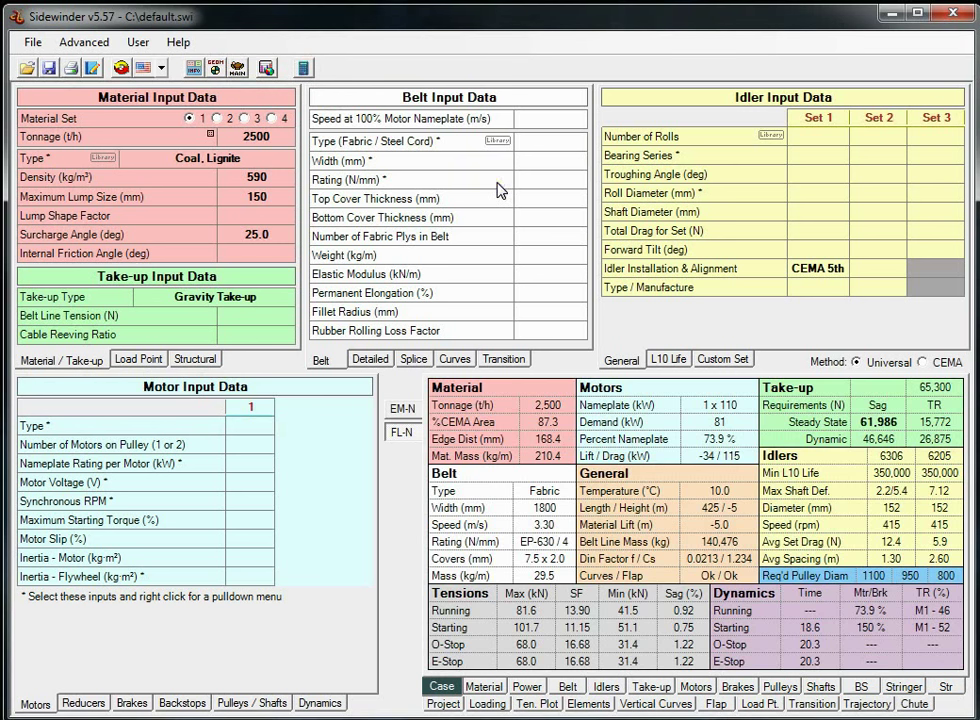
{"action": "left_click", "coordinate": [543, 209]}
{"action": "left_click", "coordinate": [798, 578]}
{"action": "left_click", "coordinate": [735, 410]}
{"action": "left_click", "coordinate": [552, 493]}
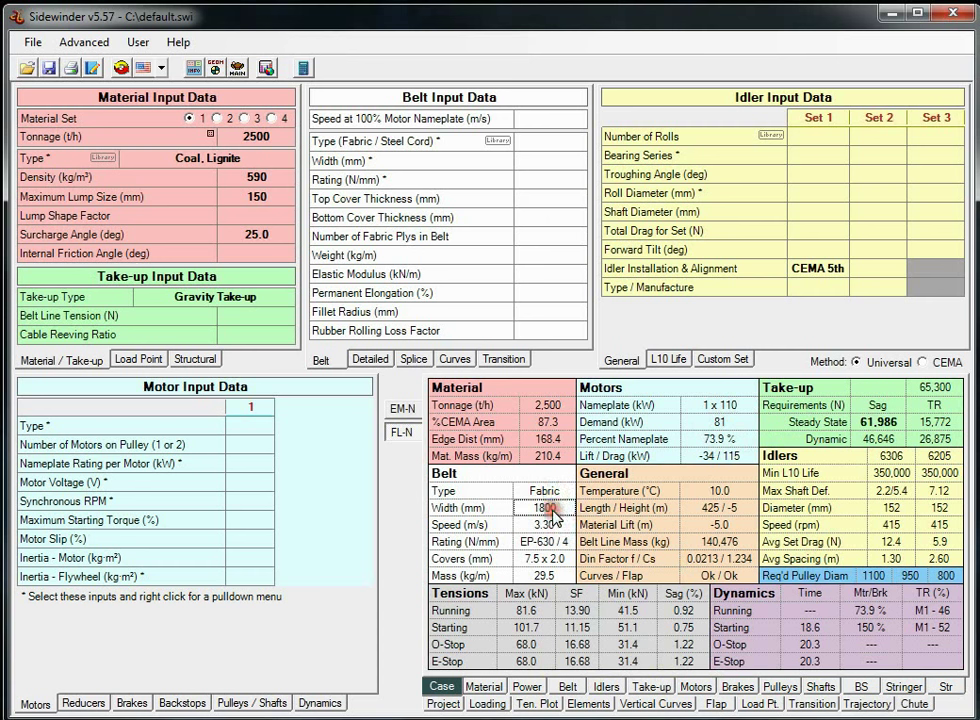
{"action": "left_click", "coordinate": [565, 542]}
{"action": "left_click", "coordinate": [540, 560]}
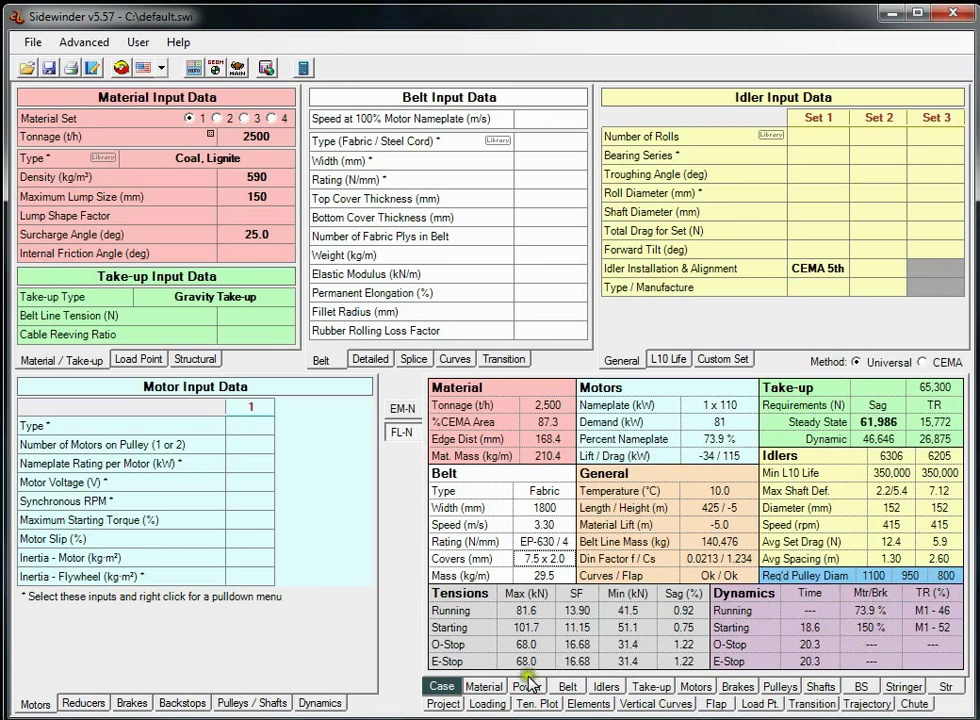
{"action": "left_click", "coordinate": [488, 686]}
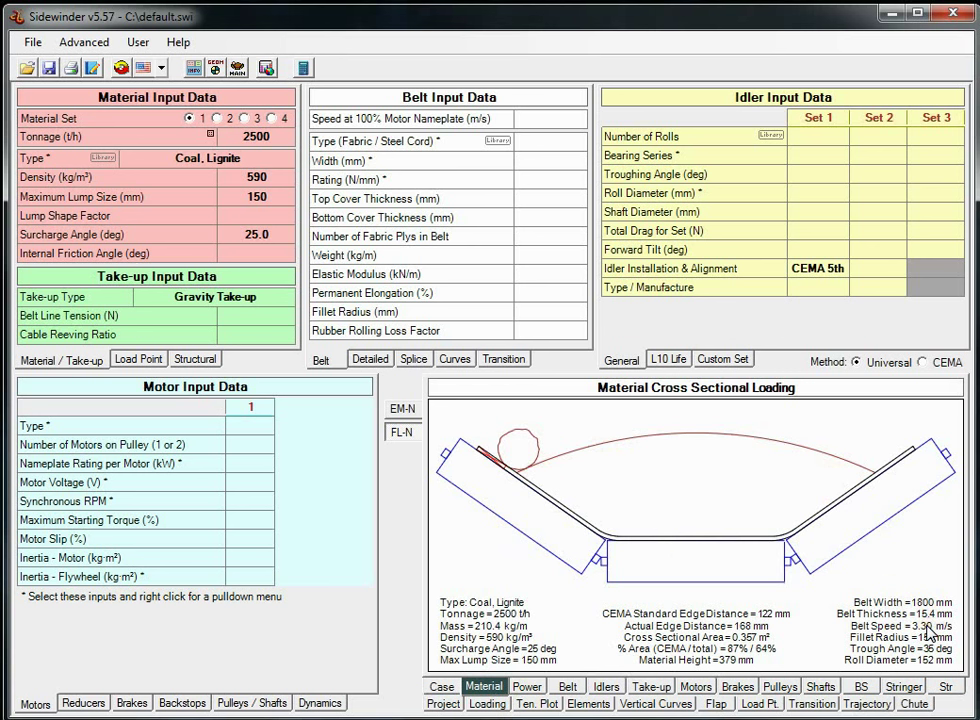
Step: Try belt speeds of 2.5 m/s and then 4.5 m/s, re-solving each time
{"action": "left_click", "coordinate": [567, 124]}
{"action": "left_click", "coordinate": [567, 124]}
{"action": "type", "text": "2.5"}
{"action": "left_click", "coordinate": [556, 166]}
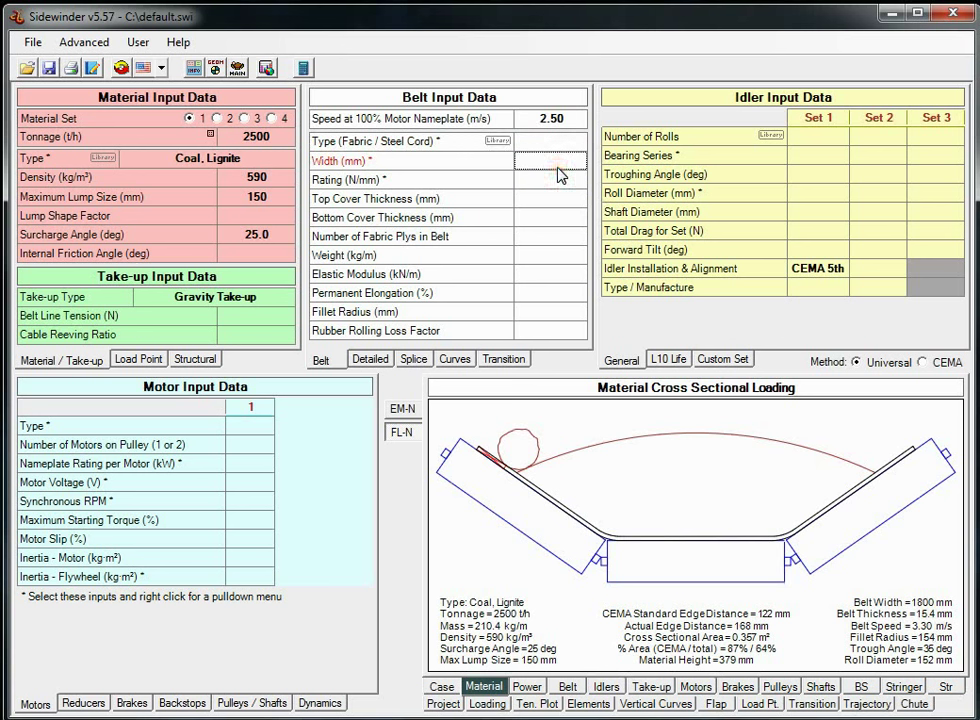
{"action": "left_click", "coordinate": [302, 67]}
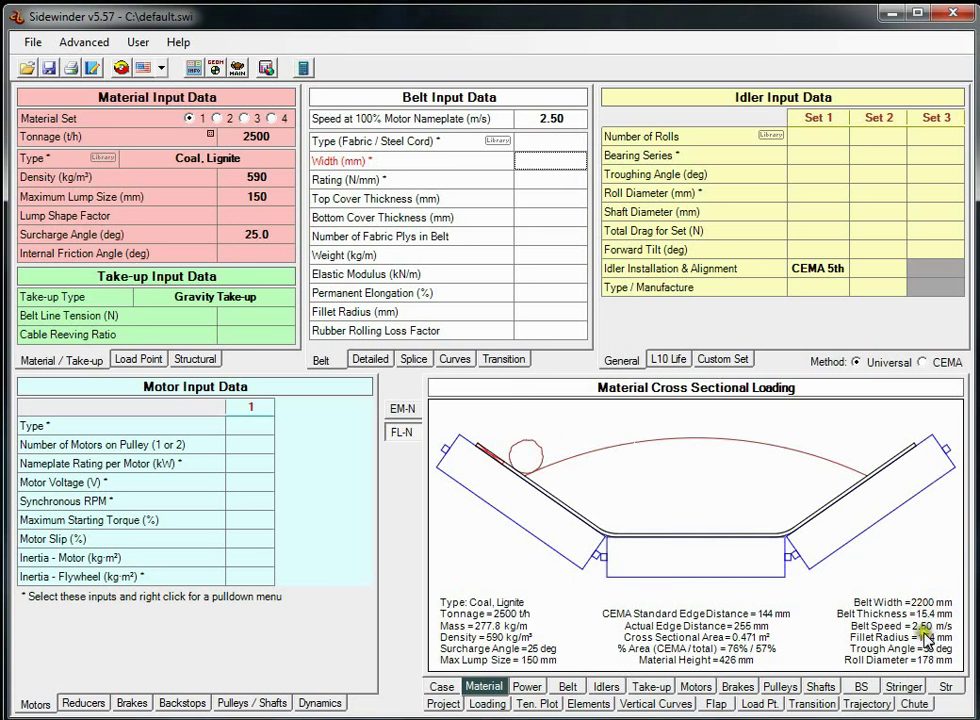
{"action": "left_click", "coordinate": [553, 120]}
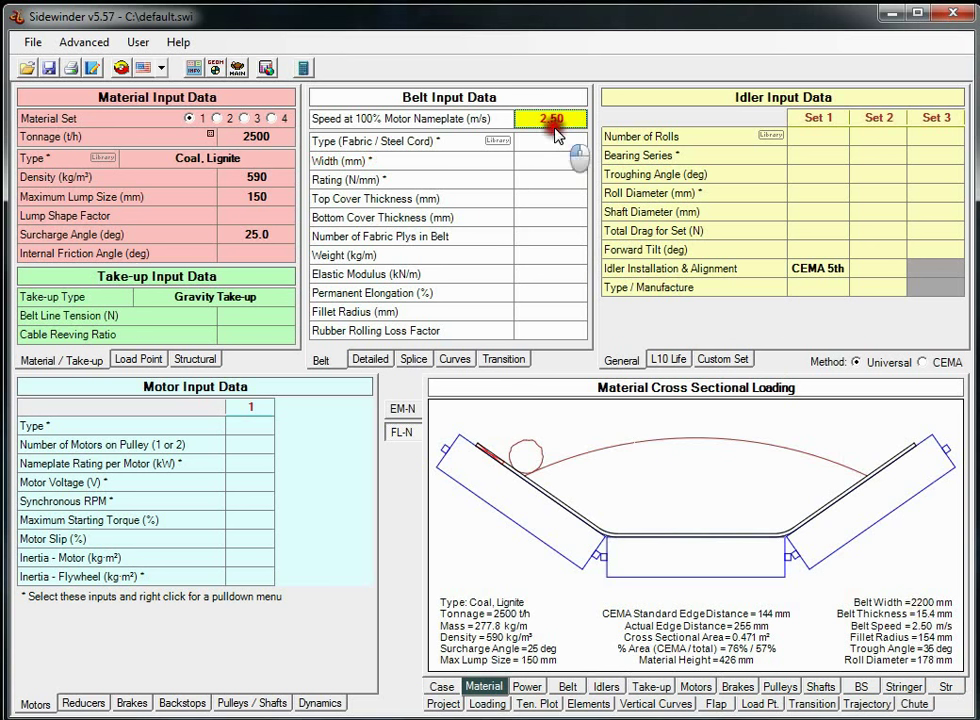
{"action": "type", "text": "4.5"}
{"action": "left_click", "coordinate": [545, 182]}
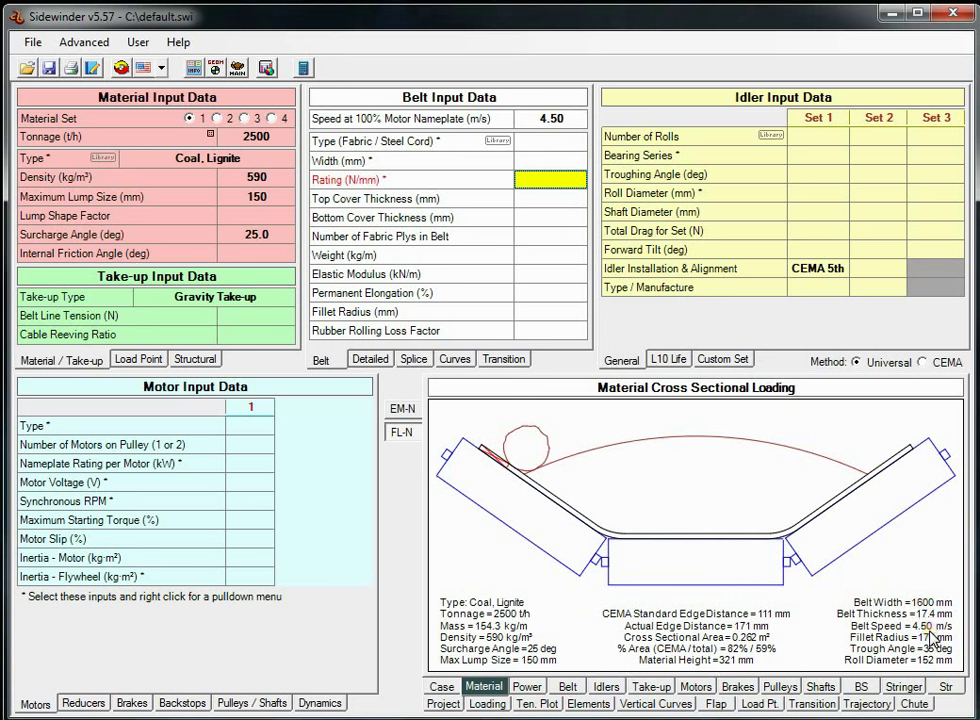
Step: Clear the belt speed, set belt width to 1400 mm, and solve again
{"action": "left_click", "coordinate": [560, 120]}
{"action": "key", "text": "Delete"}
{"action": "left_click", "coordinate": [545, 159]}
{"action": "type", "text": "1400"}
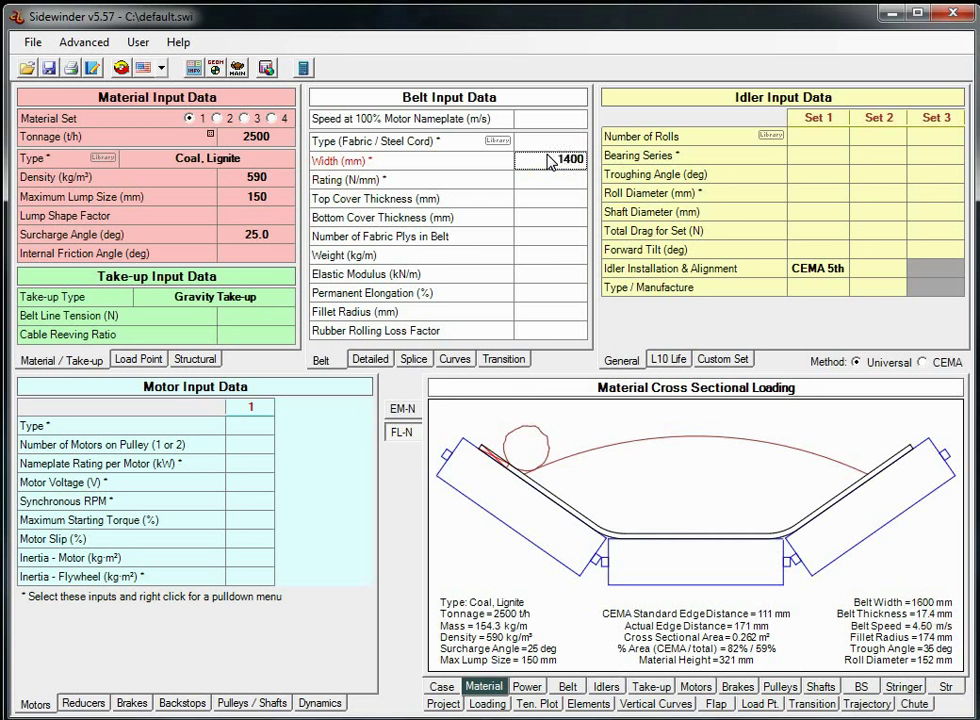
{"action": "key", "text": "Return"}
{"action": "left_click", "coordinate": [303, 67]}
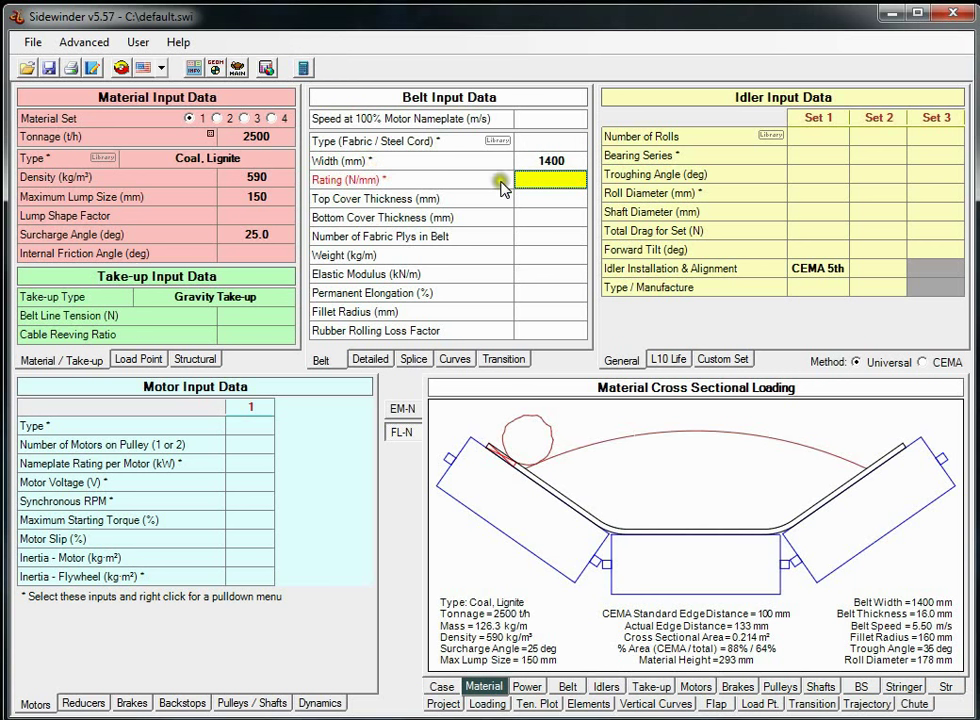
Step: Browse the standard belt rating and width lists, keeping the 1400 mm width
{"action": "right_click", "coordinate": [547, 182]}
{"action": "mouse_move", "coordinate": [635, 201]}
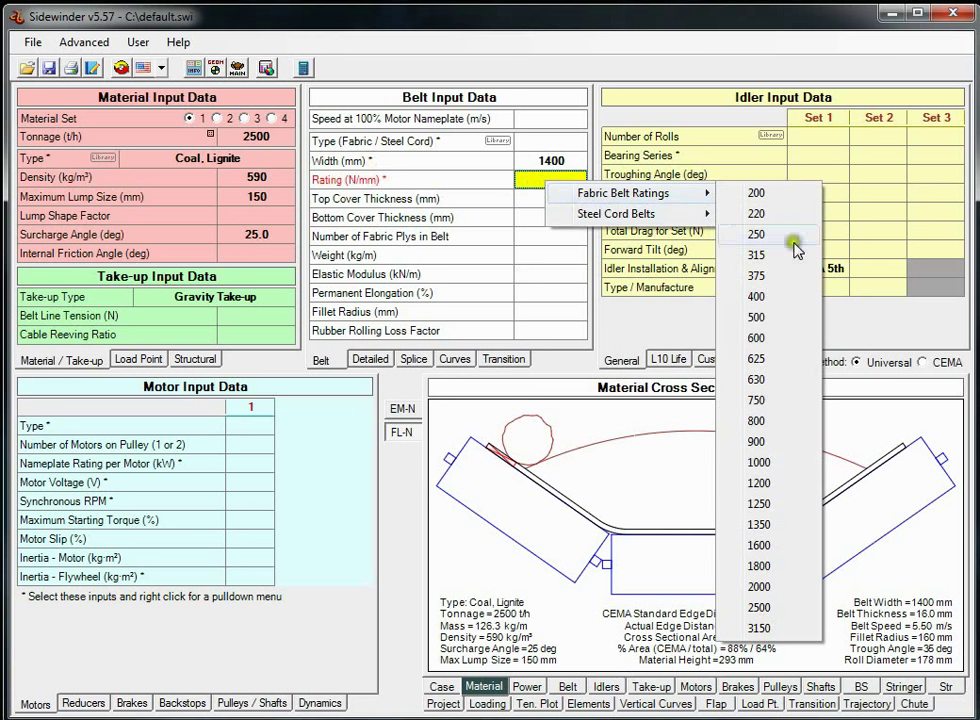
{"action": "left_click", "coordinate": [545, 240]}
{"action": "left_click", "coordinate": [540, 160]}
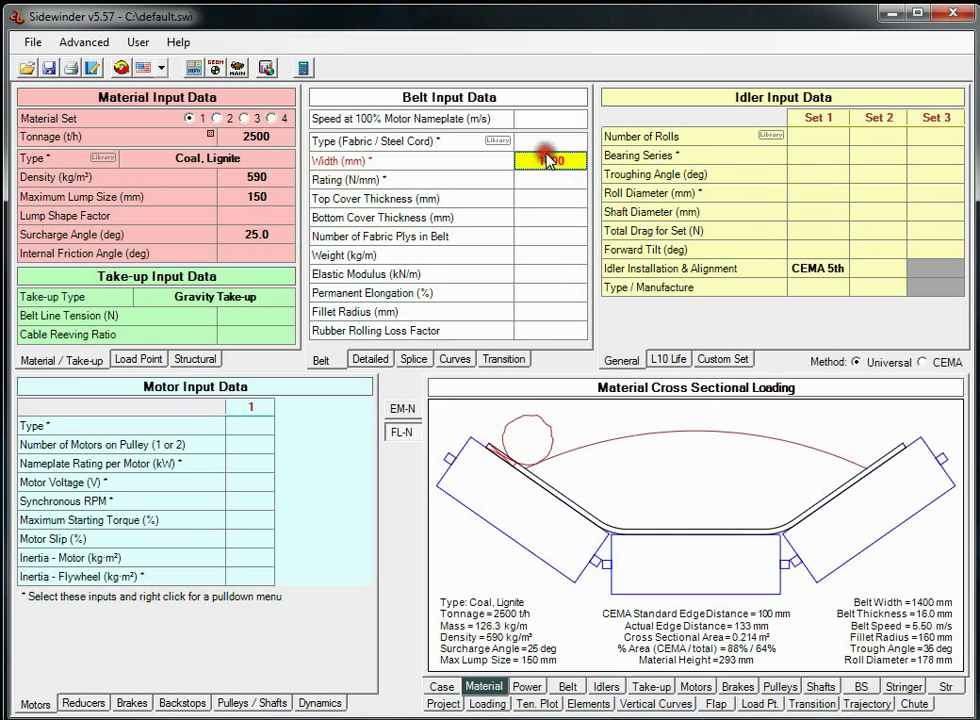
{"action": "right_click", "coordinate": [545, 159]}
{"action": "left_click", "coordinate": [603, 230]}
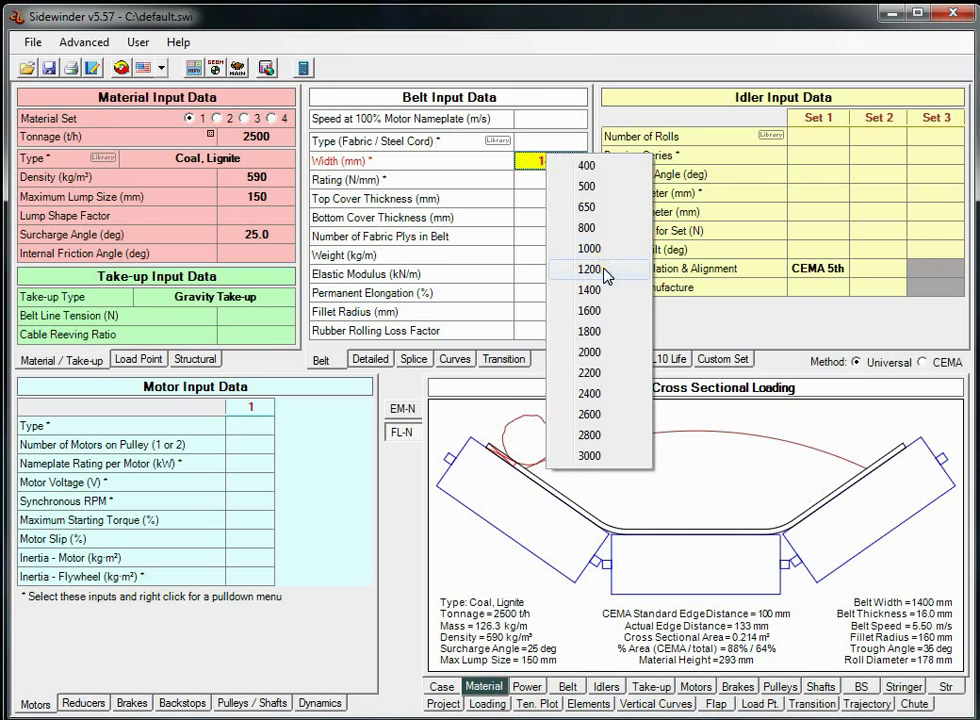
{"action": "left_click", "coordinate": [601, 250]}
{"action": "left_click", "coordinate": [508, 199]}
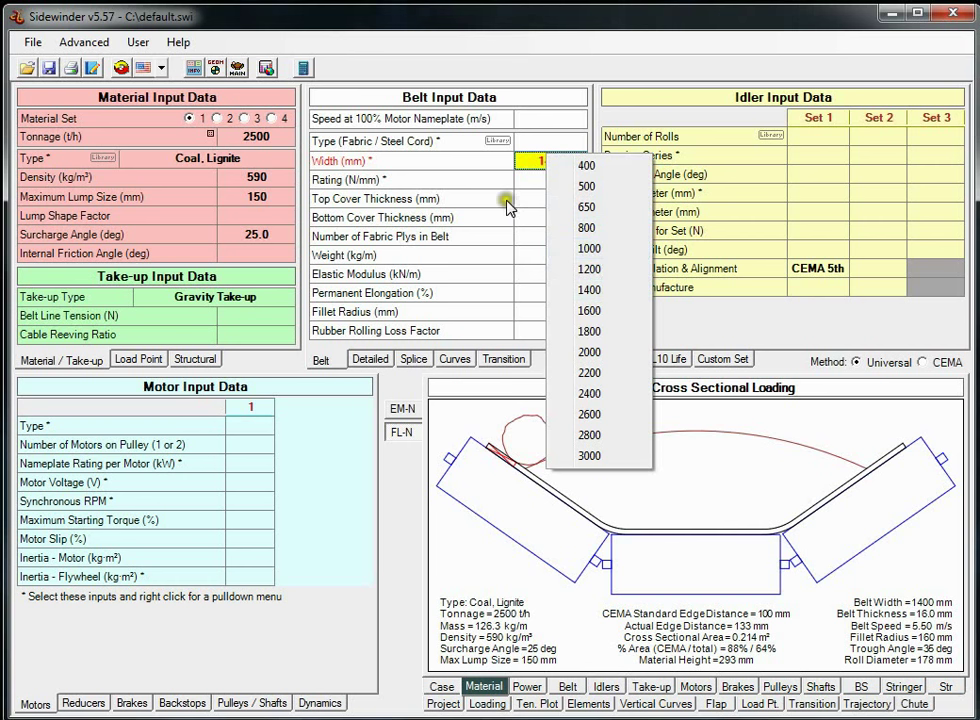
Step: Set the design criteria default location to Africa, then check the standard belt width list
{"action": "left_click", "coordinate": [193, 67]}
{"action": "left_click", "coordinate": [630, 419]}
{"action": "left_click", "coordinate": [855, 390]}
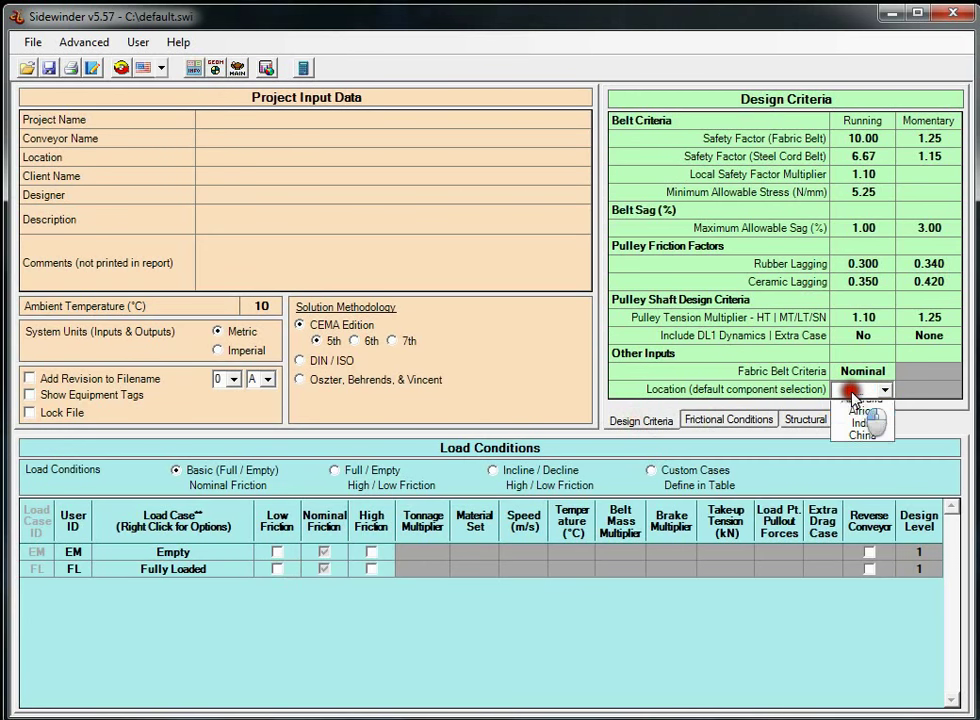
{"action": "left_click", "coordinate": [864, 458]}
{"action": "left_click", "coordinate": [889, 320]}
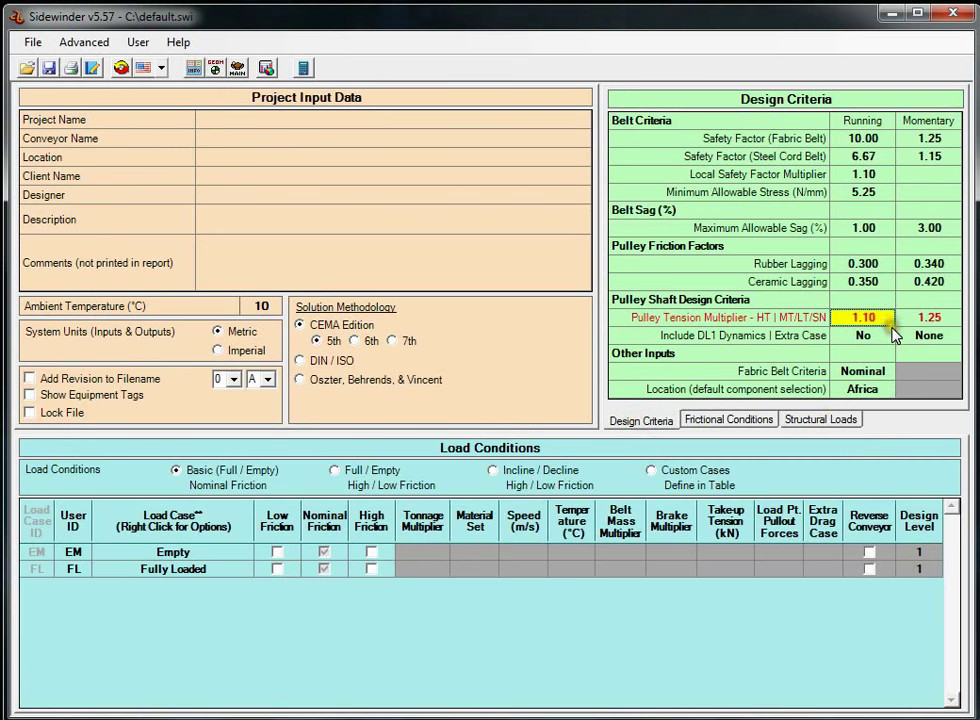
{"action": "left_click", "coordinate": [240, 72]}
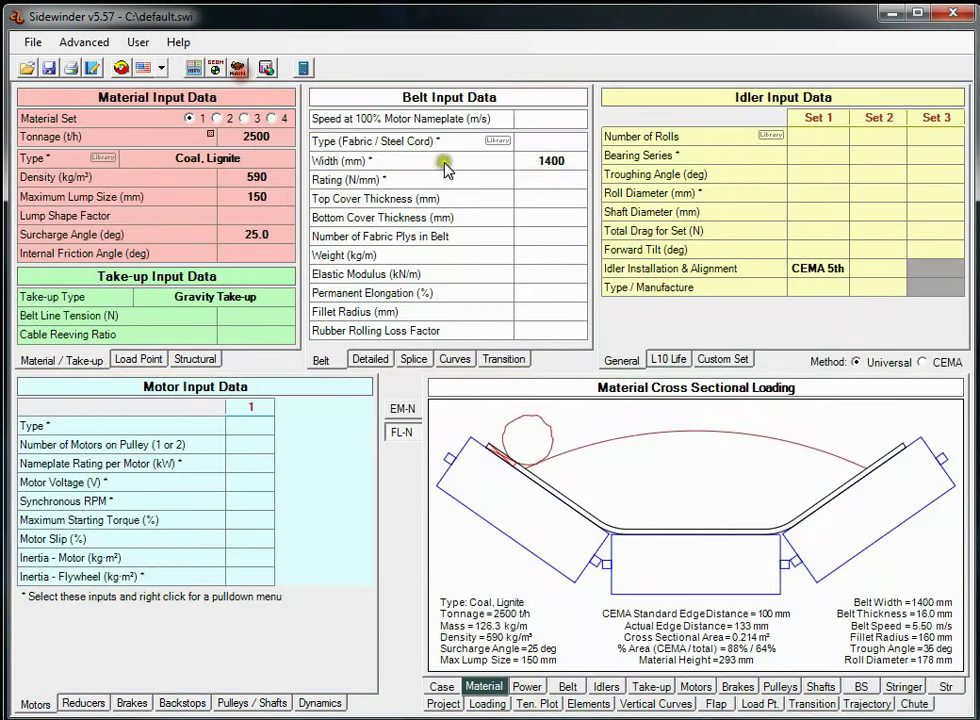
{"action": "left_click", "coordinate": [527, 163]}
{"action": "right_click", "coordinate": [540, 162]}
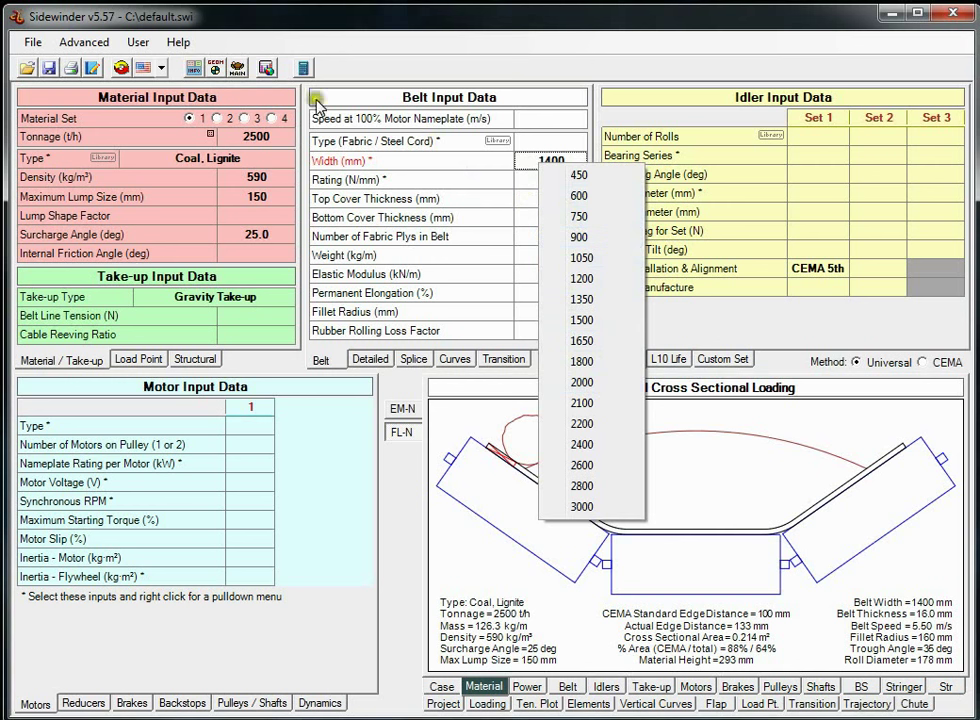
Step: Change the default component location to N. America and show the case results summary
{"action": "left_click", "coordinate": [197, 67]}
{"action": "left_click", "coordinate": [865, 390]}
{"action": "left_click", "coordinate": [885, 390]}
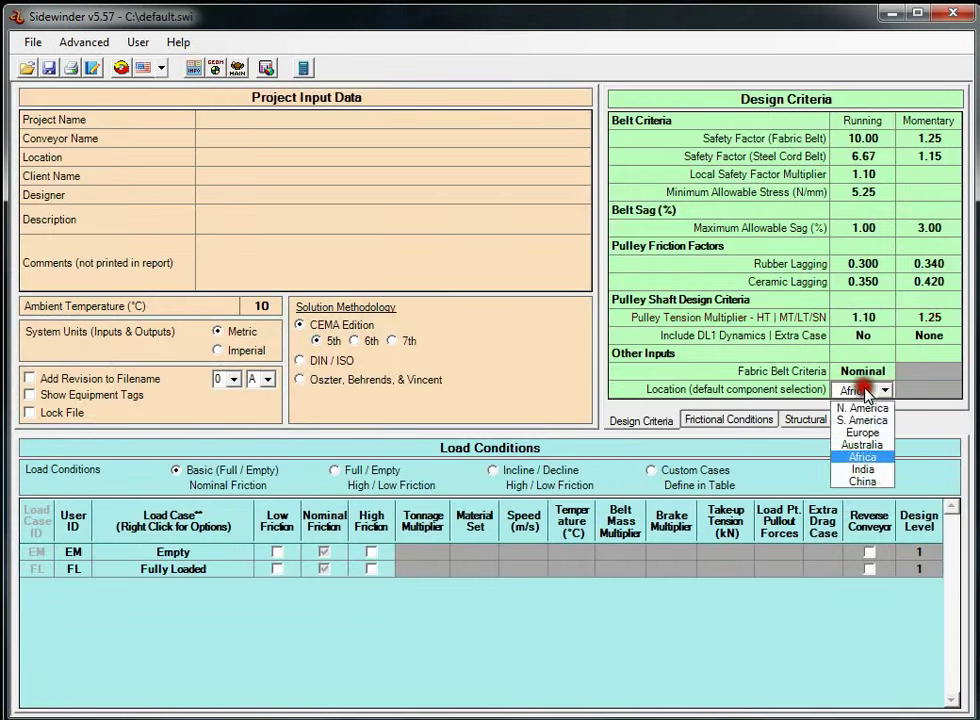
{"action": "left_click", "coordinate": [878, 409]}
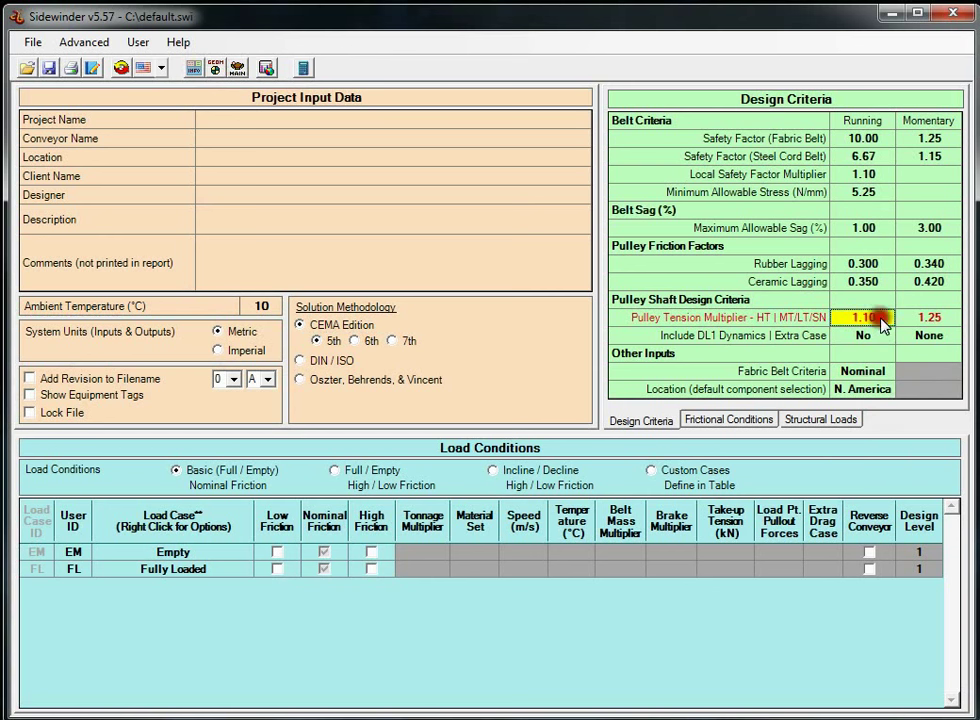
{"action": "left_click", "coordinate": [238, 68]}
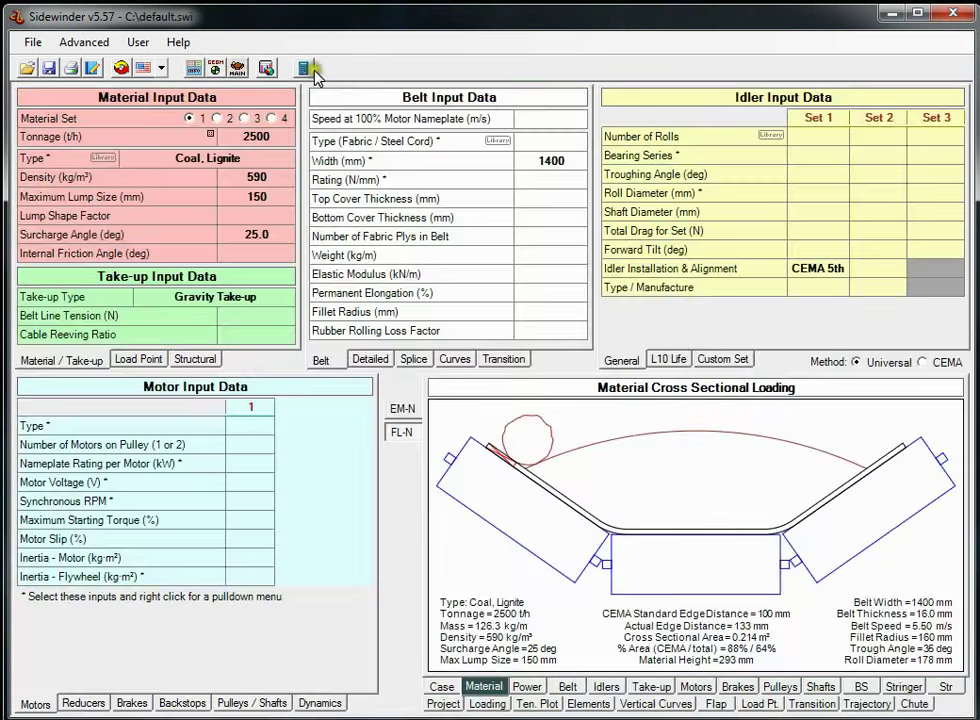
{"action": "left_click", "coordinate": [452, 689]}
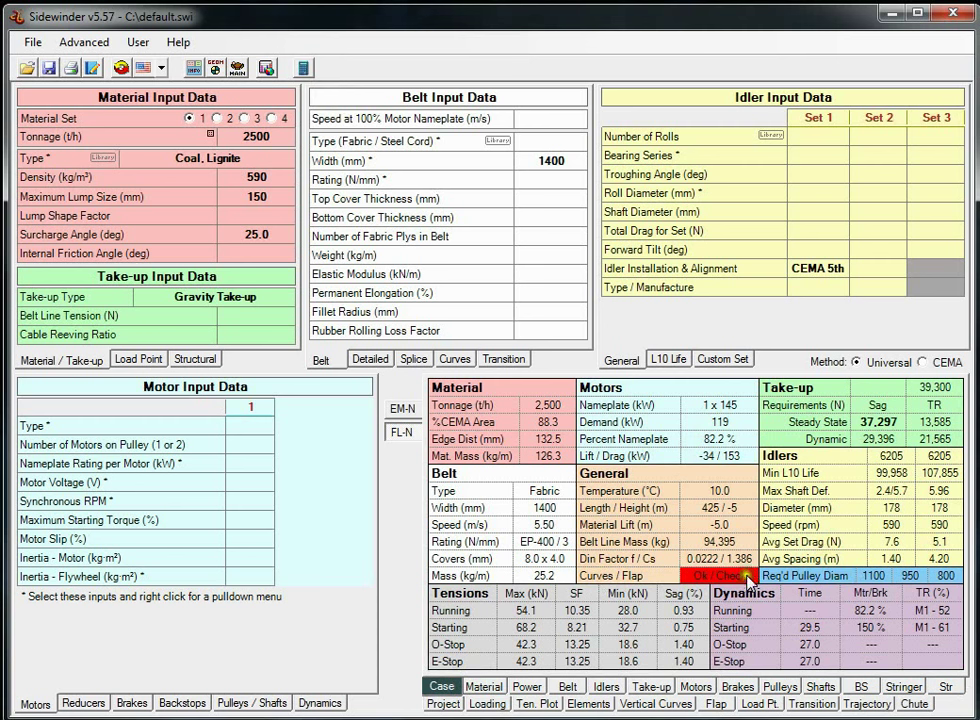
Step: View the flap ratio chart, return to the Case summary, and select the motor nameplate rating
{"action": "left_click", "coordinate": [715, 705]}
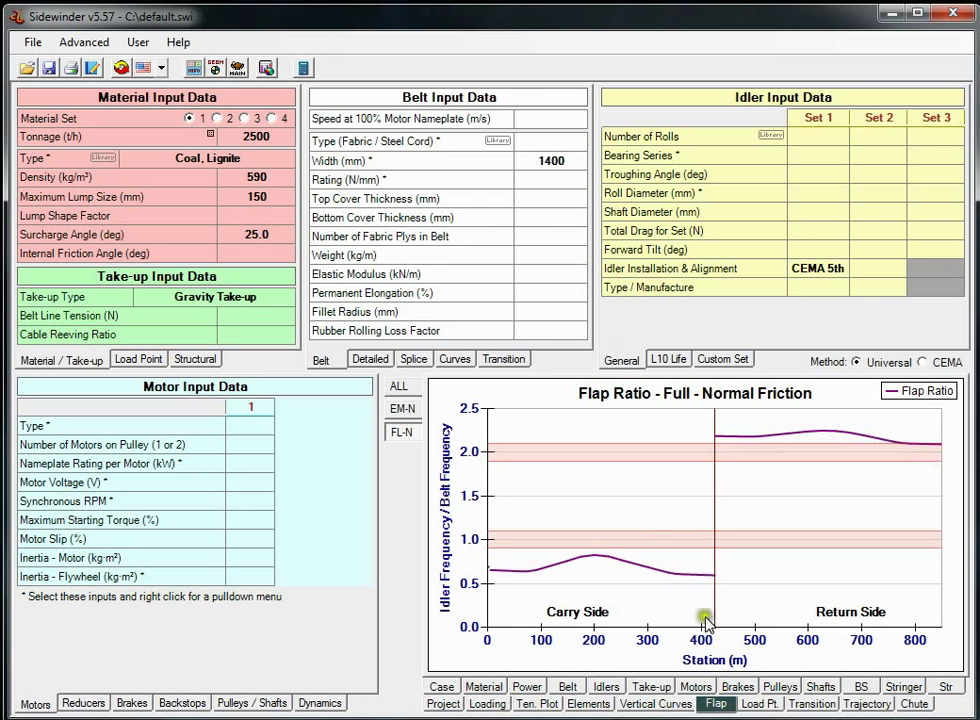
{"action": "left_click", "coordinate": [441, 686]}
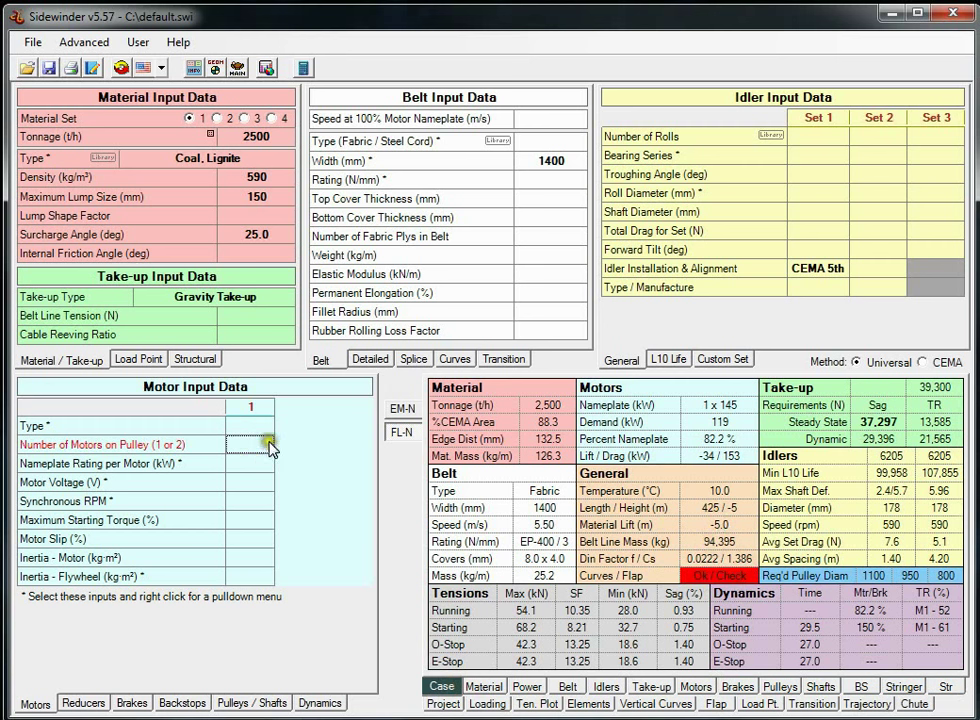
{"action": "left_click", "coordinate": [250, 463]}
{"action": "type", "text": "50"}
{"action": "key", "text": "Return"}
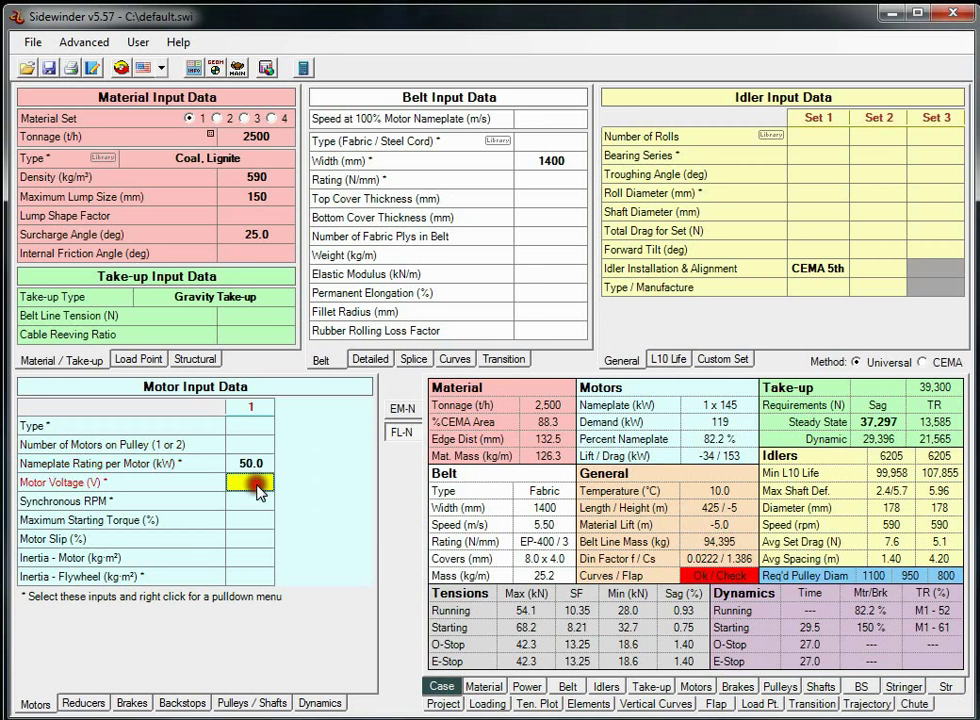
{"action": "left_click", "coordinate": [302, 68]}
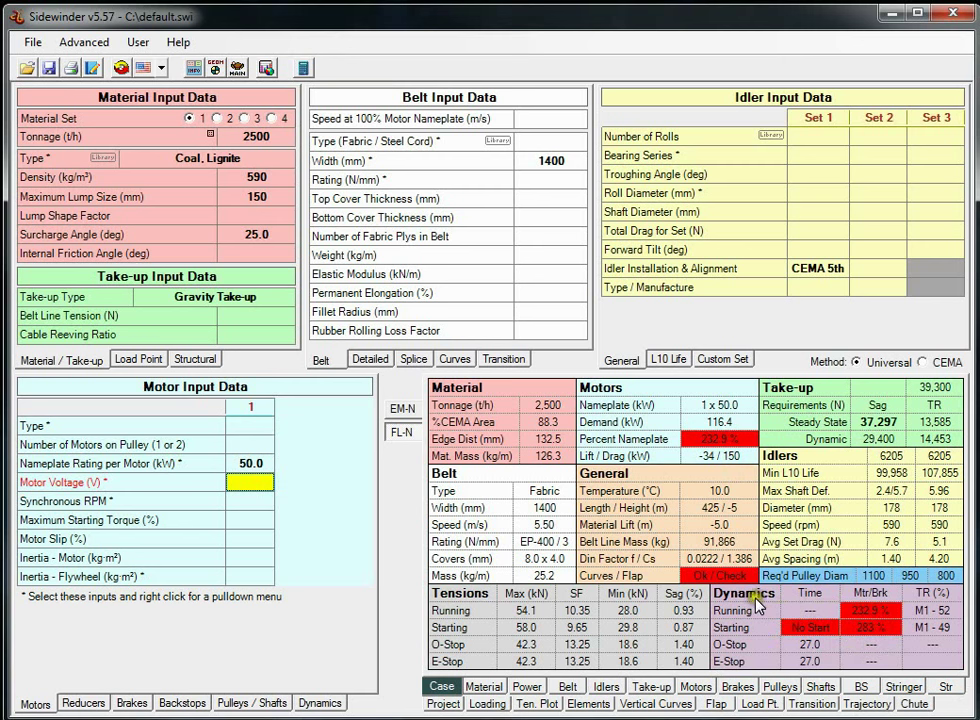
{"action": "left_click", "coordinate": [245, 463]}
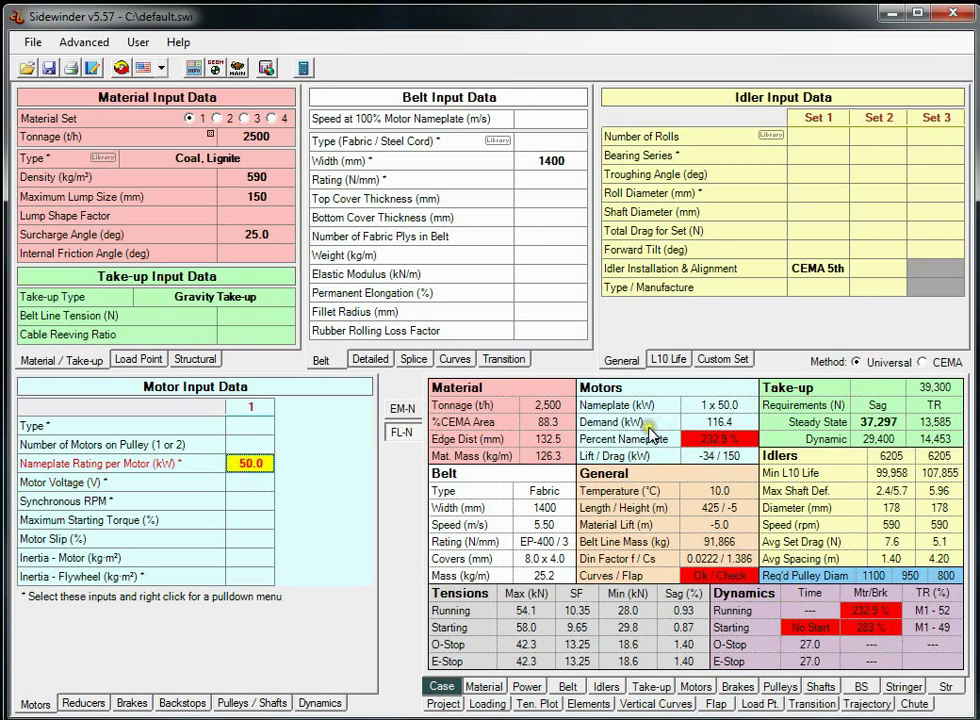
{"action": "key", "text": "Delete"}
{"action": "left_click", "coordinate": [264, 486]}
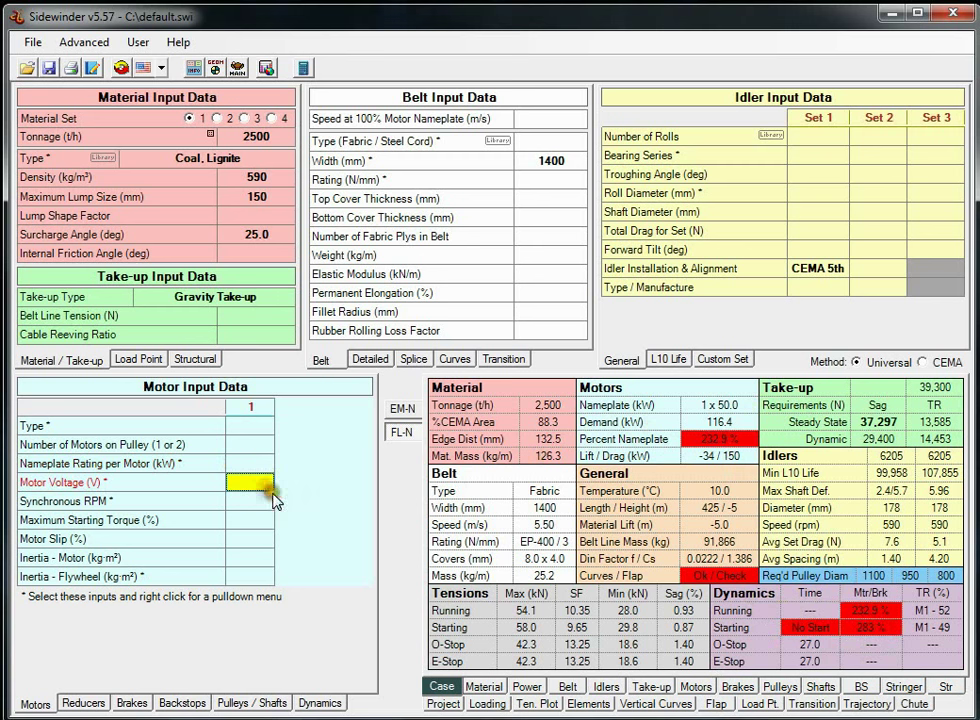
{"action": "left_click", "coordinate": [304, 67]}
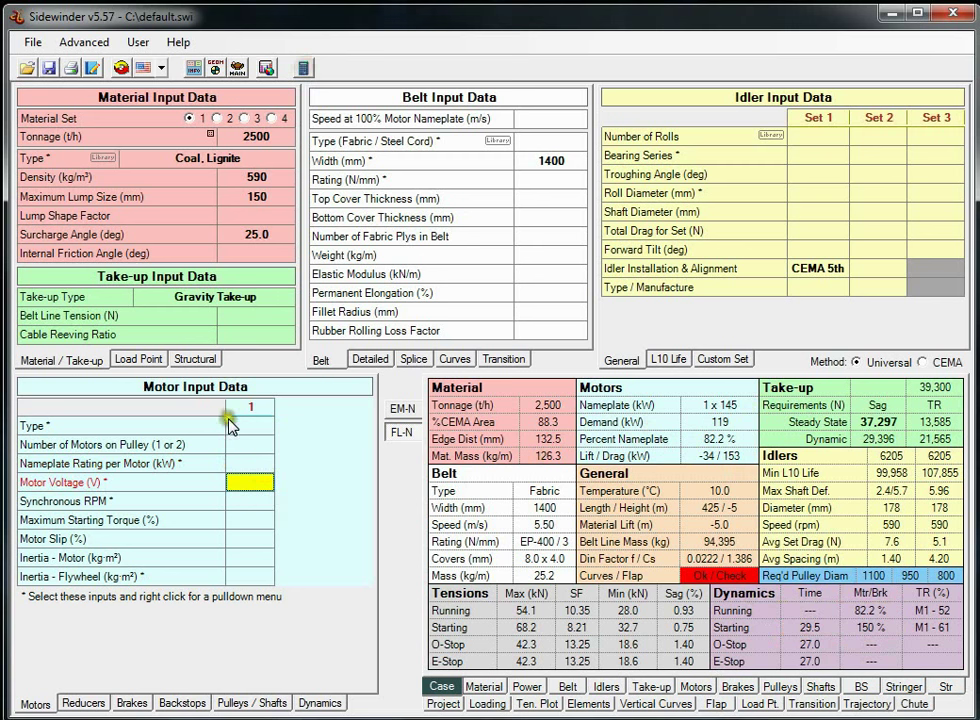
Step: Chart the 119.2 kW power breakdown as percentages, then show the belt properties summary
{"action": "left_click", "coordinate": [479, 690]}
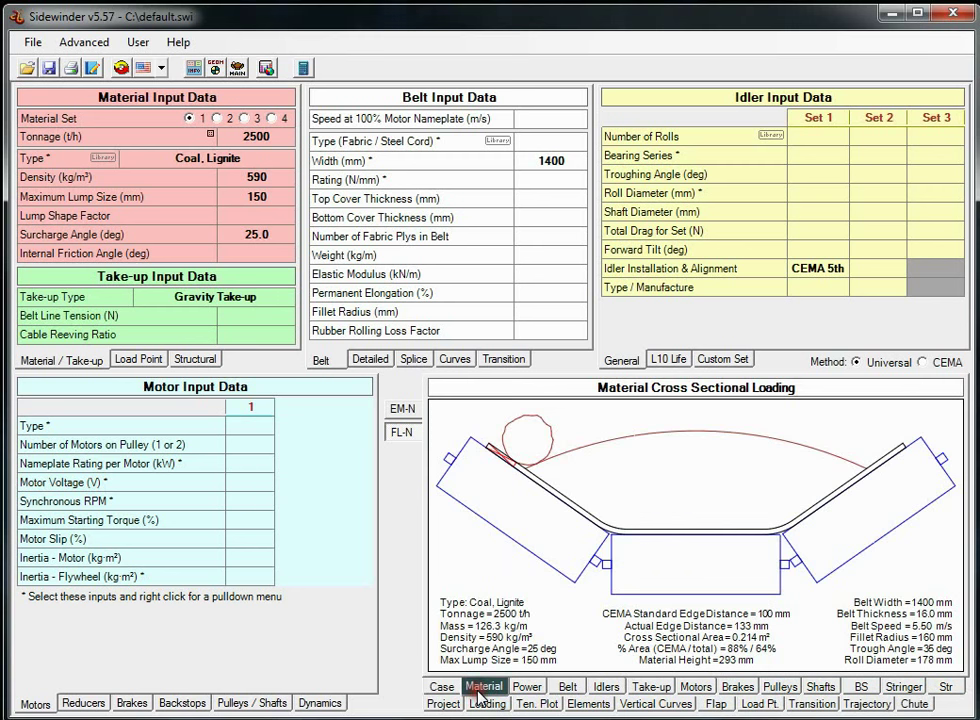
{"action": "left_click", "coordinate": [530, 688]}
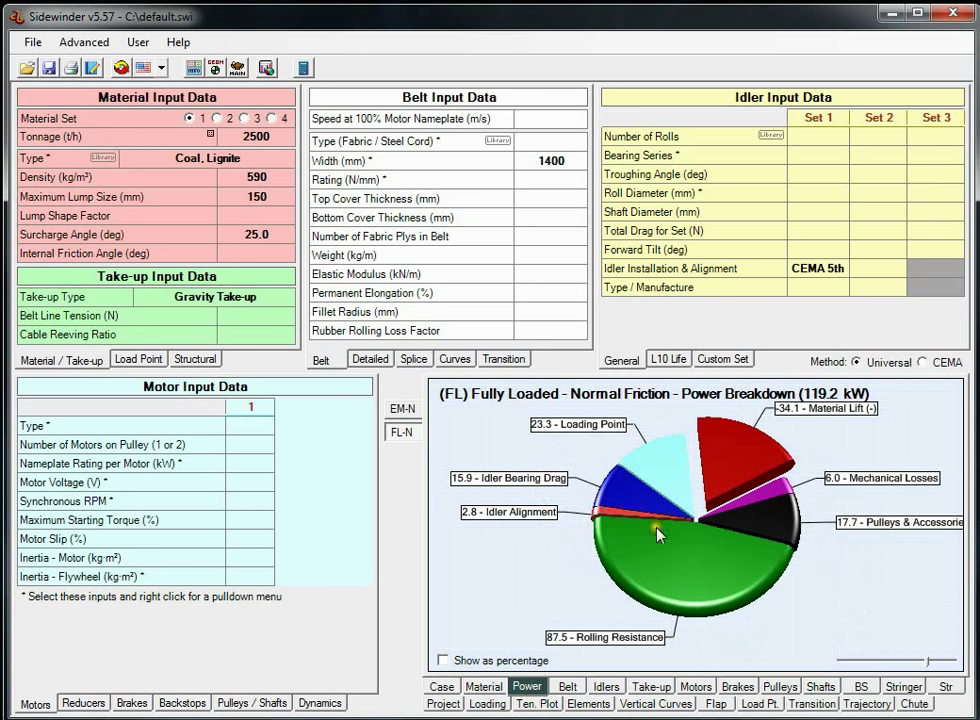
{"action": "left_click", "coordinate": [450, 661]}
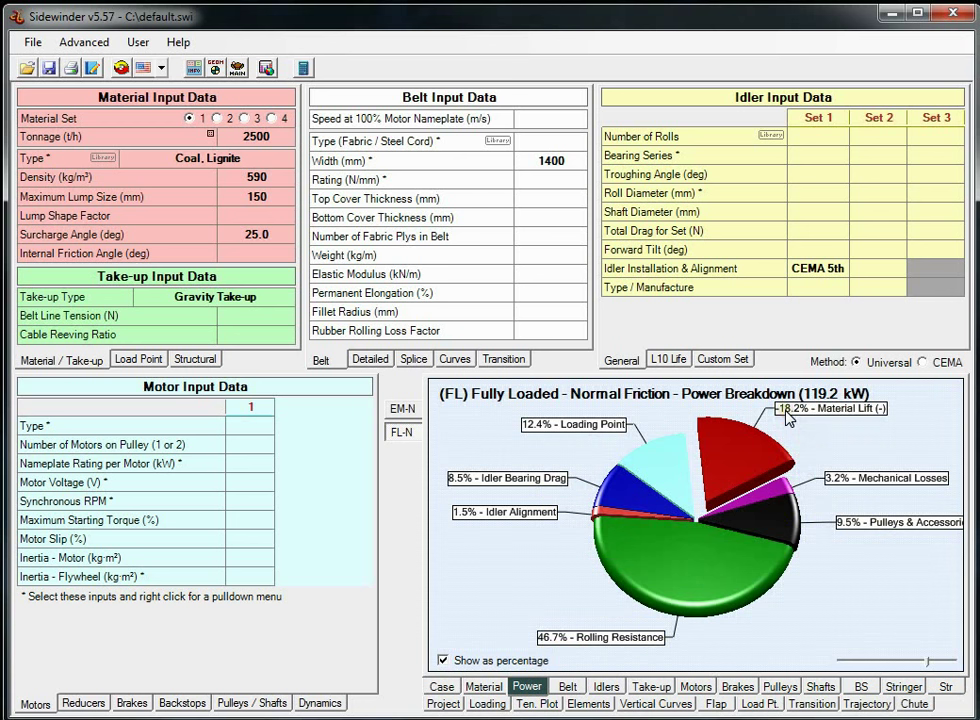
{"action": "left_click", "coordinate": [567, 688]}
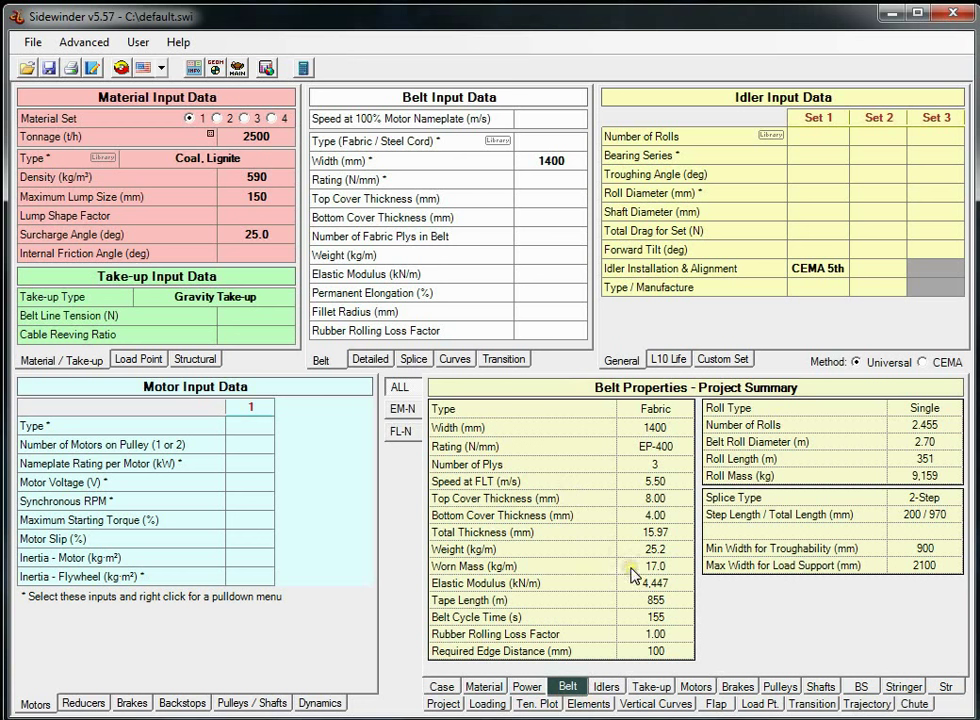
Step: Try Steel Cord as the belt type and recalculate
{"action": "left_click", "coordinate": [548, 145]}
{"action": "left_click", "coordinate": [553, 185]}
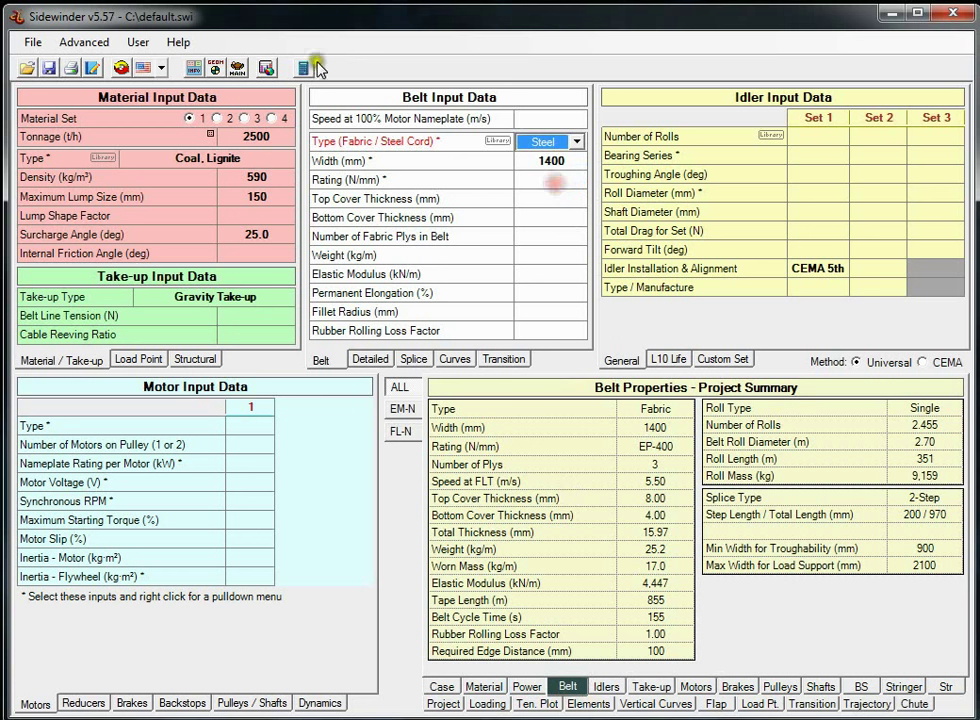
{"action": "left_click", "coordinate": [266, 68]}
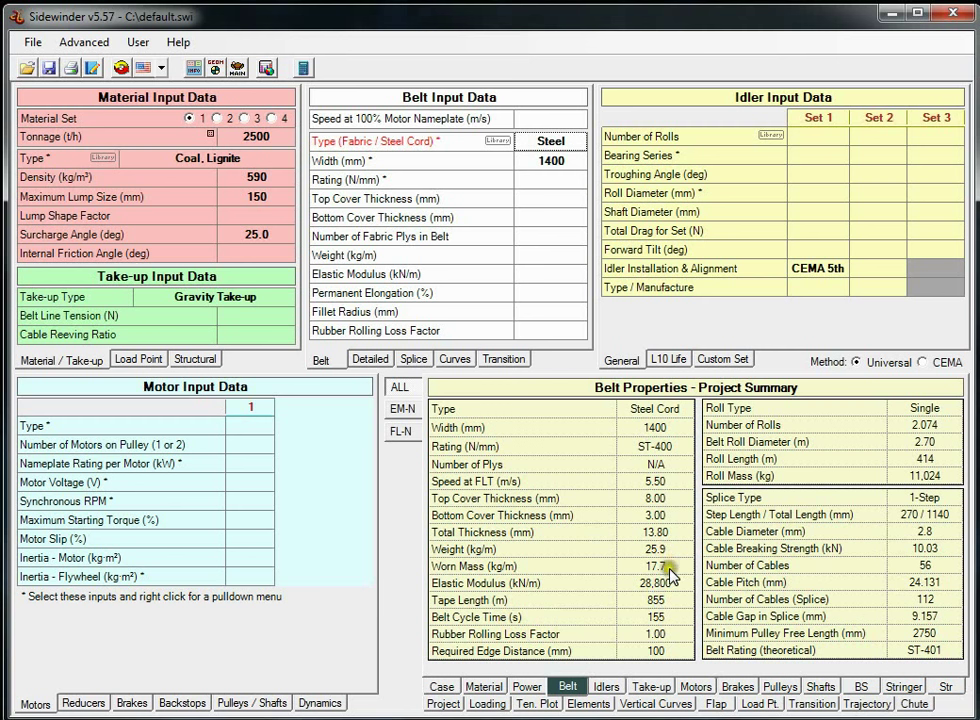
Step: Change the belt type to Fabric and show the Idler Output Data summary
{"action": "left_click", "coordinate": [550, 141]}
{"action": "left_click", "coordinate": [576, 141]}
{"action": "left_click", "coordinate": [545, 165]}
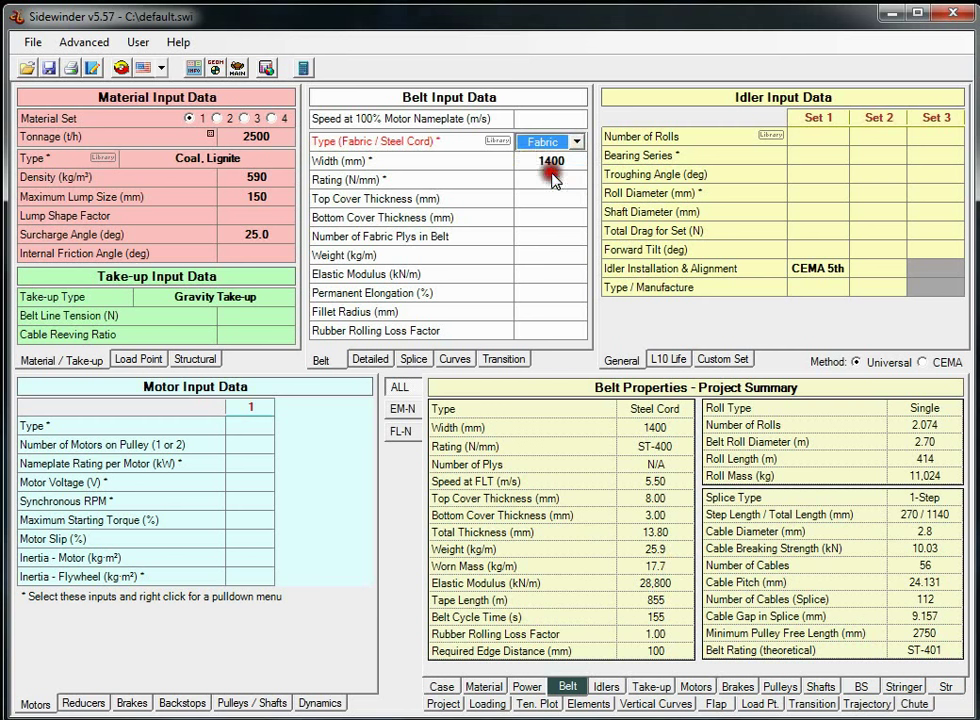
{"action": "left_click", "coordinate": [606, 686]}
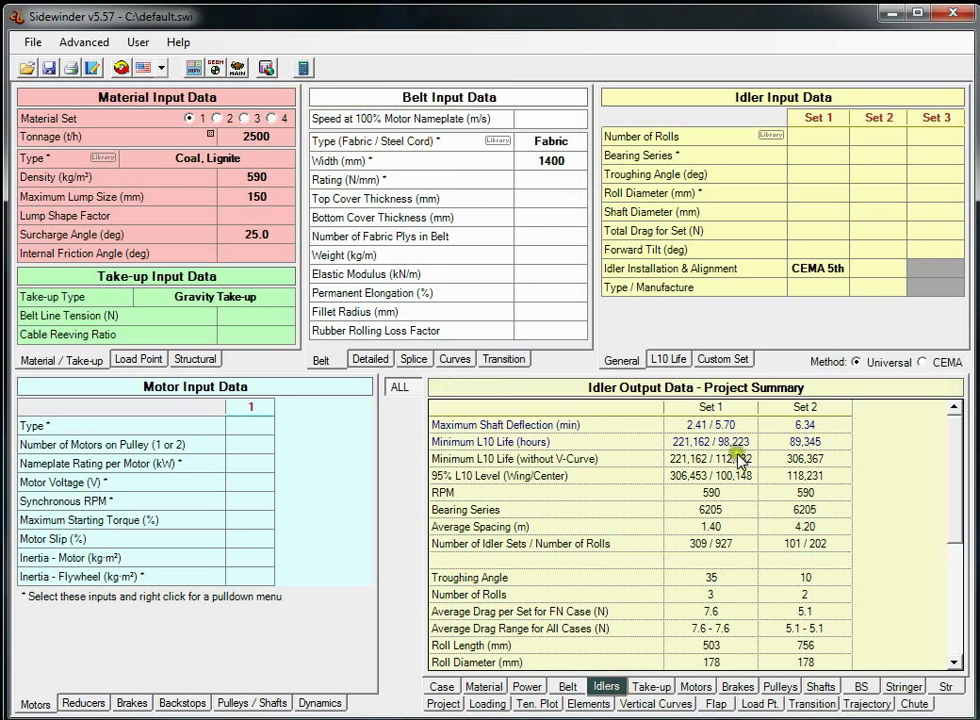
Step: Show the Take-up Results summary and try a 0:0 cable reeving ratio
{"action": "left_click", "coordinate": [652, 686]}
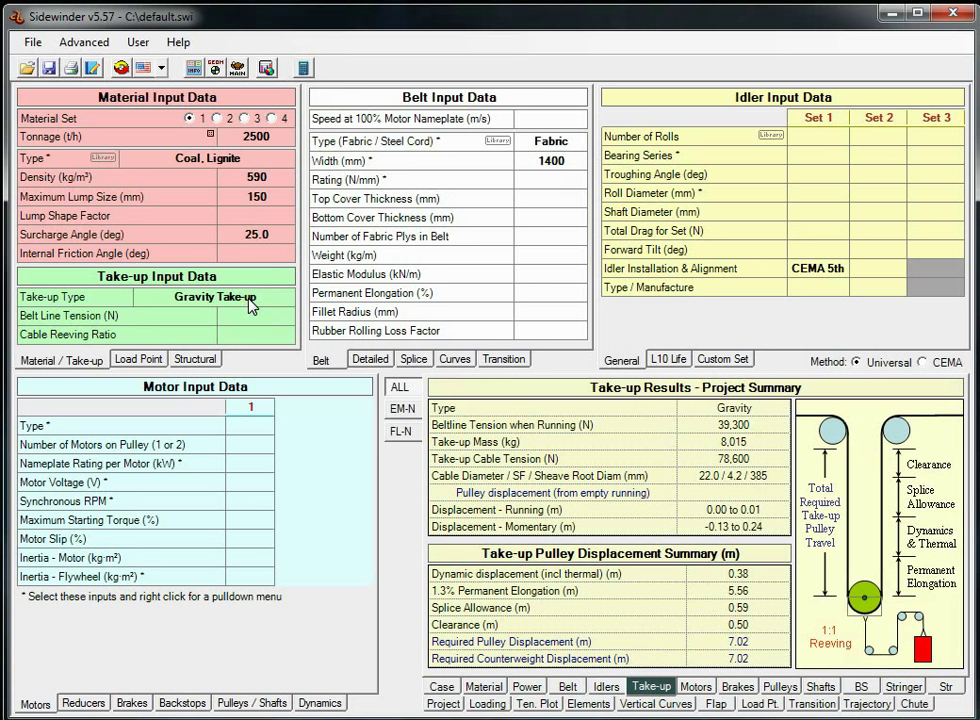
{"action": "left_click", "coordinate": [278, 334]}
{"action": "right_click", "coordinate": [278, 334]}
{"action": "left_click", "coordinate": [270, 364]}
{"action": "left_click", "coordinate": [266, 197]}
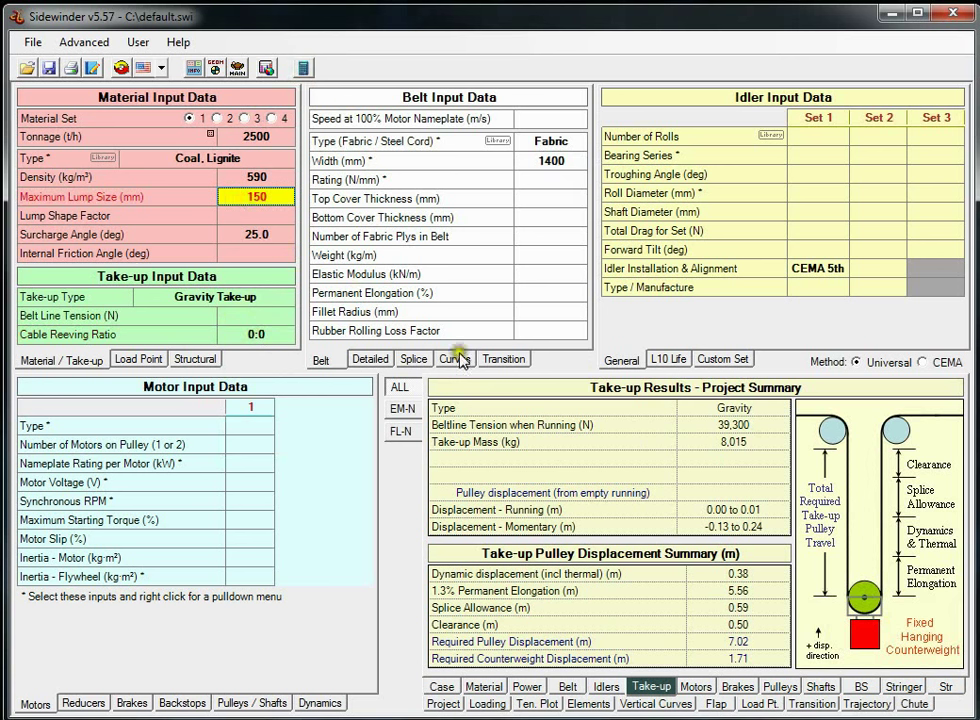
Step: Set the cable reeving ratio to 2:4 and recalculate the take-up results
{"action": "left_click", "coordinate": [282, 337]}
{"action": "left_click", "coordinate": [252, 410]}
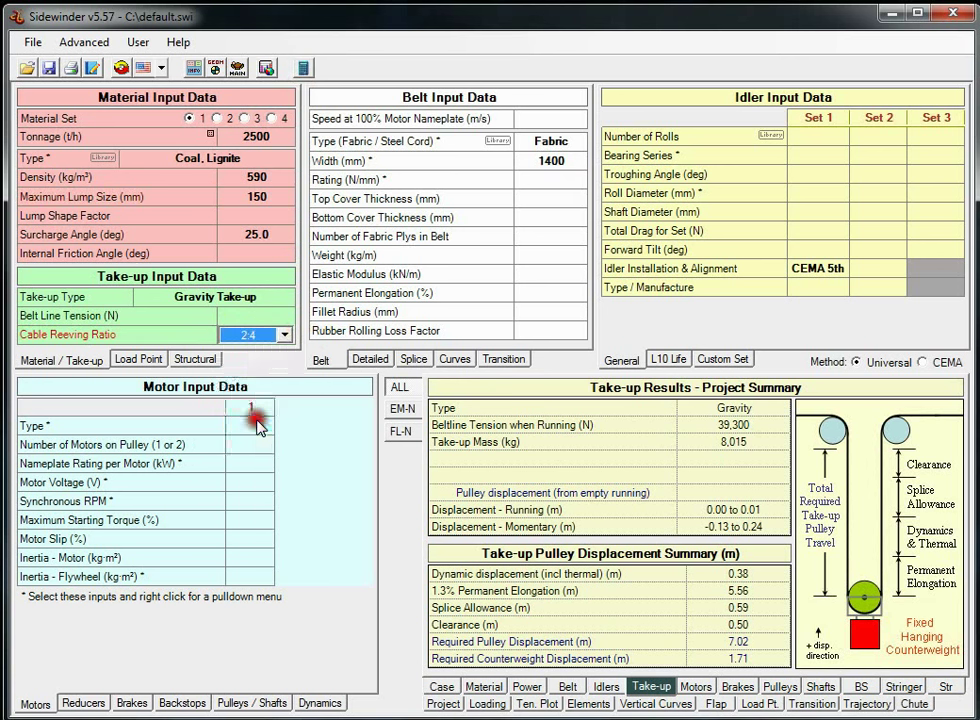
{"action": "left_click", "coordinate": [240, 66]}
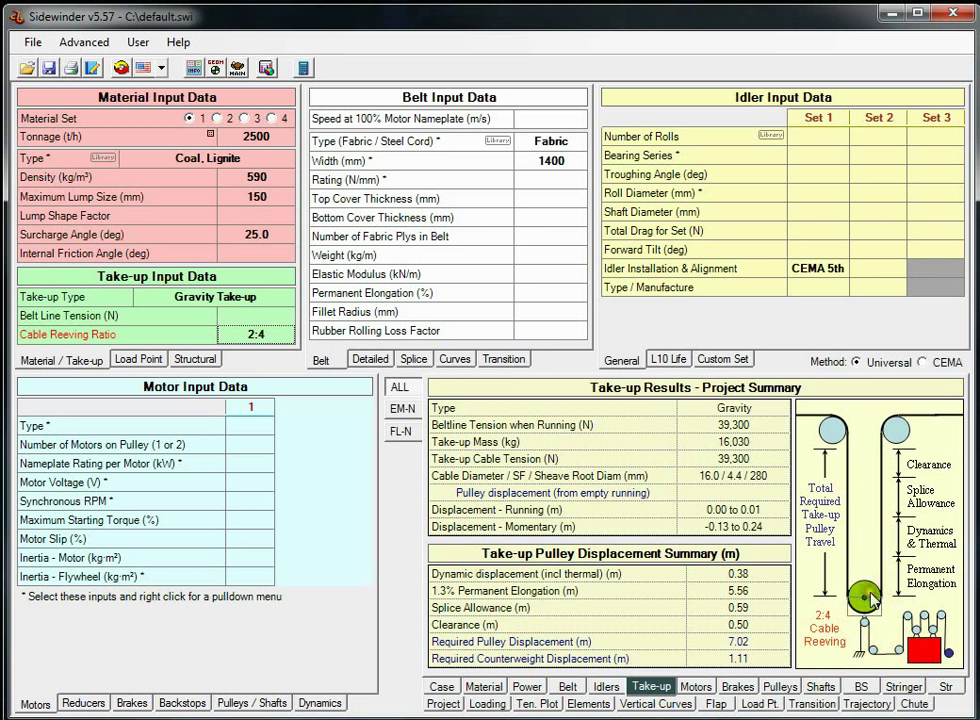
Step: Show the Motors summary and recalculate with Siemens as the reducer manufacturer
{"action": "left_click", "coordinate": [696, 686]}
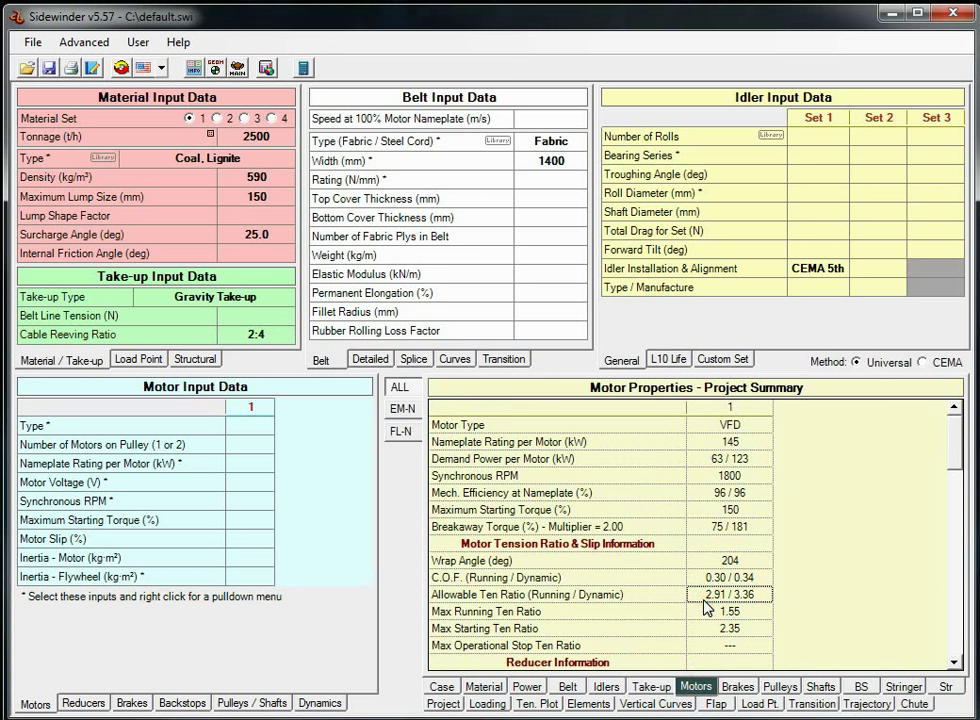
{"action": "scroll", "coordinate": [708, 607], "scroll_direction": "down", "scroll_amount": 4}
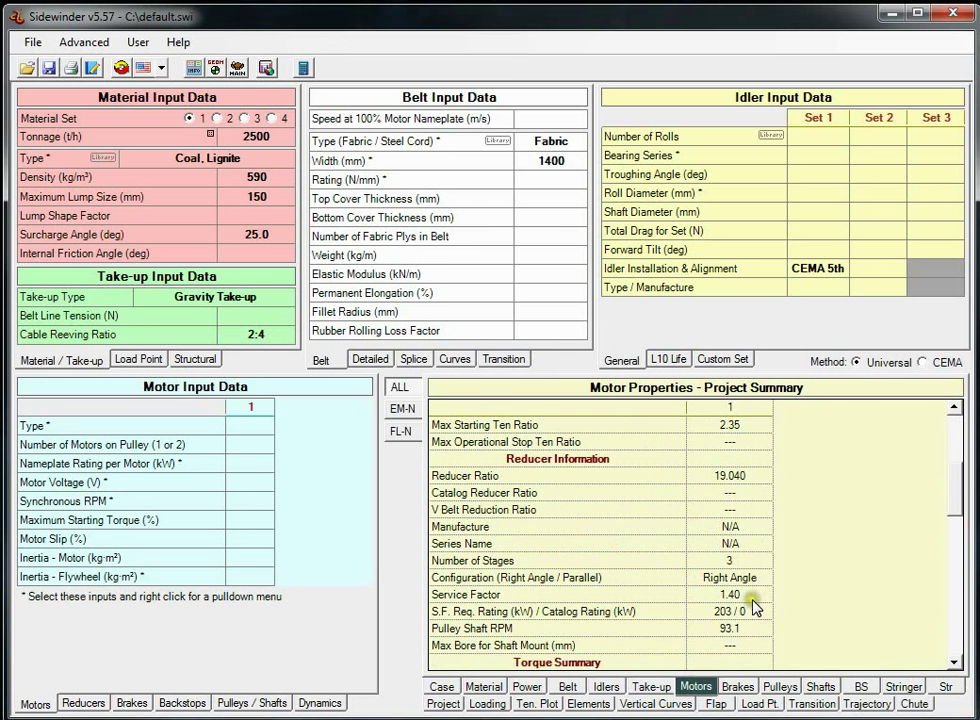
{"action": "left_click", "coordinate": [84, 703]}
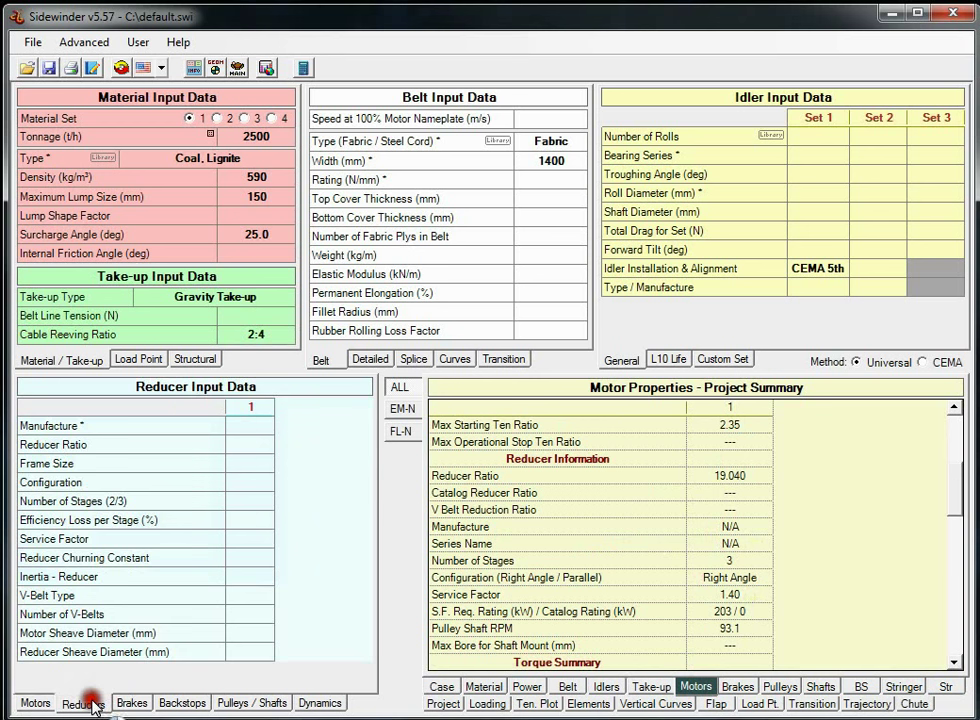
{"action": "left_click", "coordinate": [242, 430]}
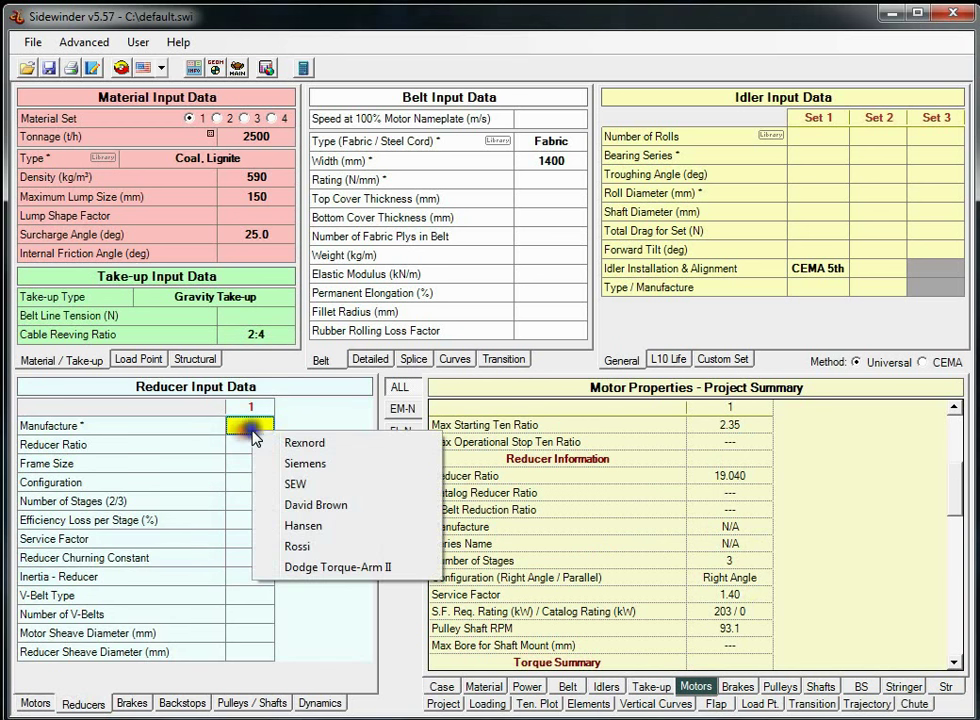
{"action": "left_click", "coordinate": [316, 465]}
{"action": "left_click", "coordinate": [302, 67]}
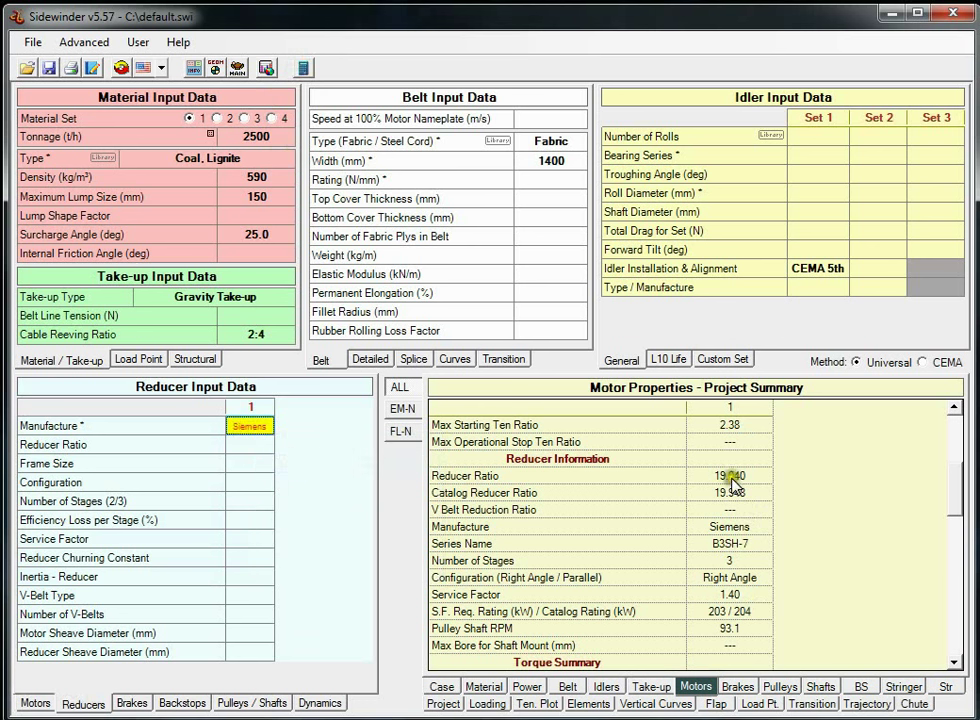
Step: Check the Siemens reducer results: calculated ratio 19.040 versus catalog ratio 19.948
{"action": "left_click", "coordinate": [744, 529]}
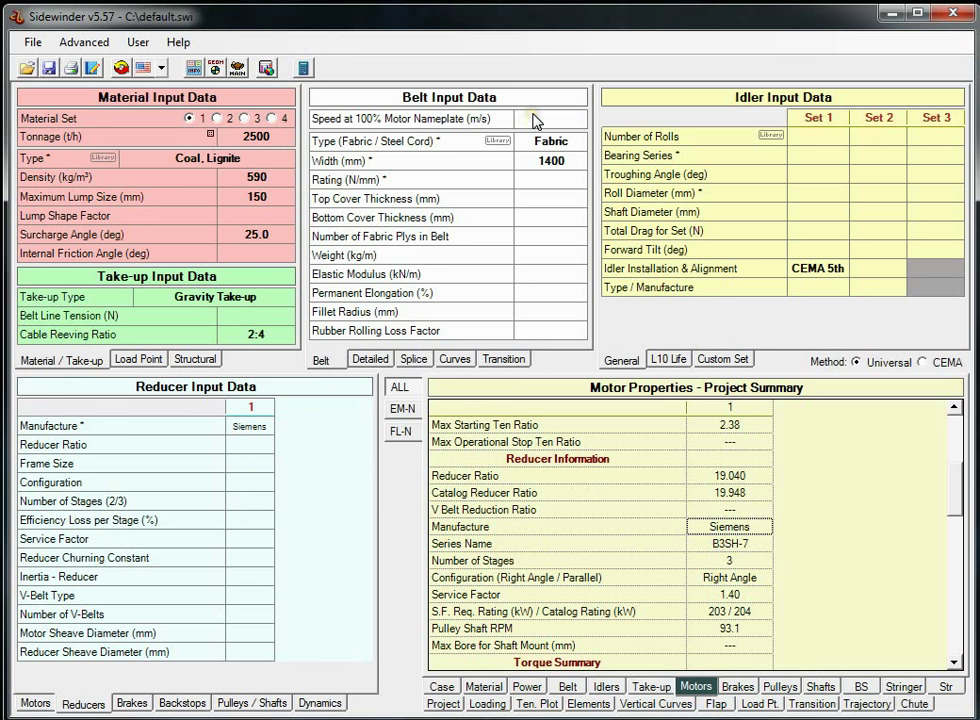
{"action": "left_click", "coordinate": [737, 476]}
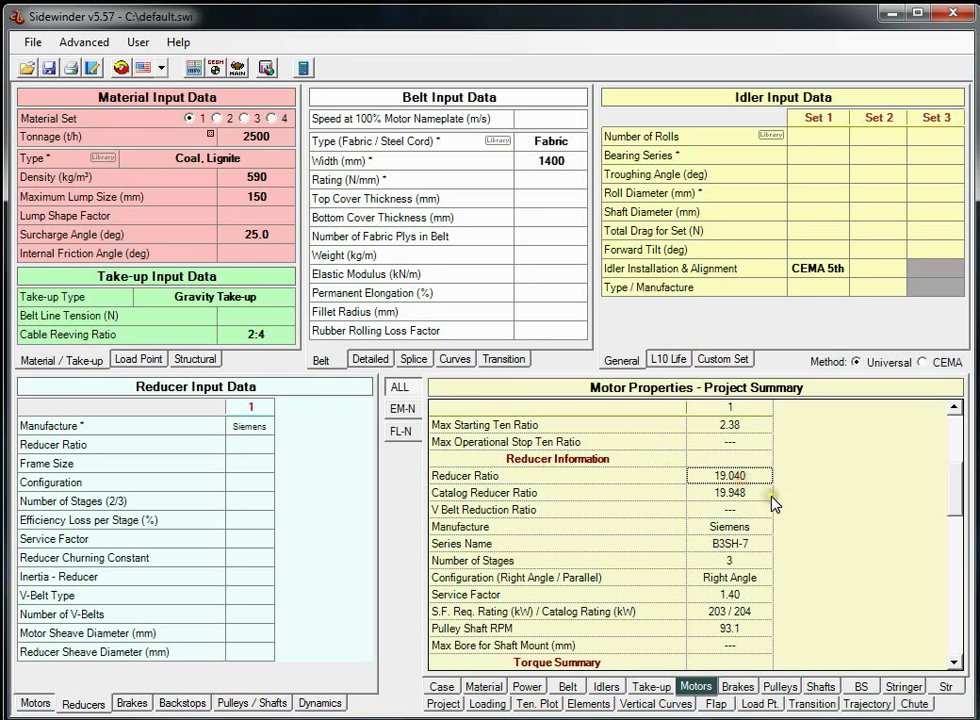
{"action": "left_click", "coordinate": [740, 493]}
Step: Keep Siemens as the reducer manufacturer and leave the V-Belt Type blank
{"action": "left_click", "coordinate": [256, 429]}
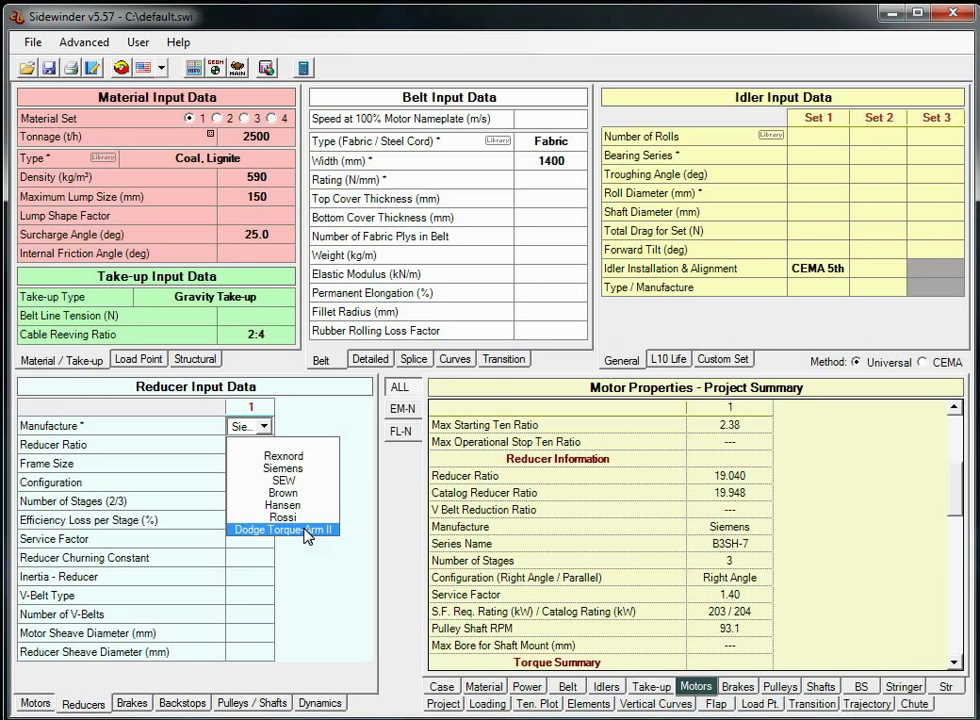
{"action": "left_click", "coordinate": [46, 590]}
{"action": "left_click", "coordinate": [245, 595]}
{"action": "left_click", "coordinate": [251, 600]}
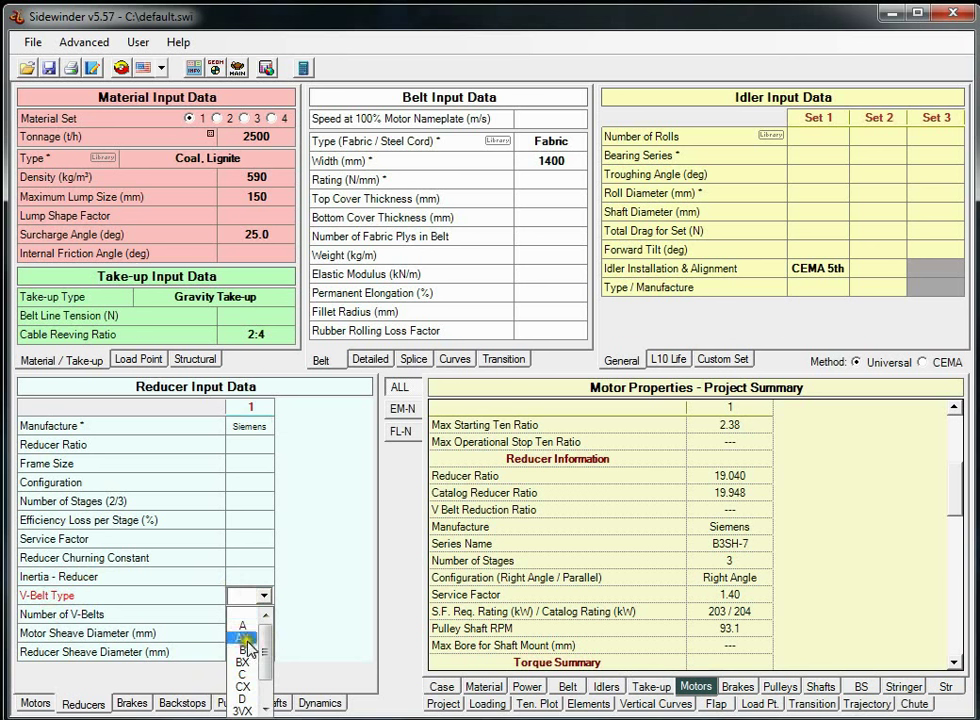
{"action": "left_click", "coordinate": [241, 613]}
Step: Clear the reducer manufacturer to blank, recalculate, and show the Brakes summary
{"action": "left_click", "coordinate": [250, 520]}
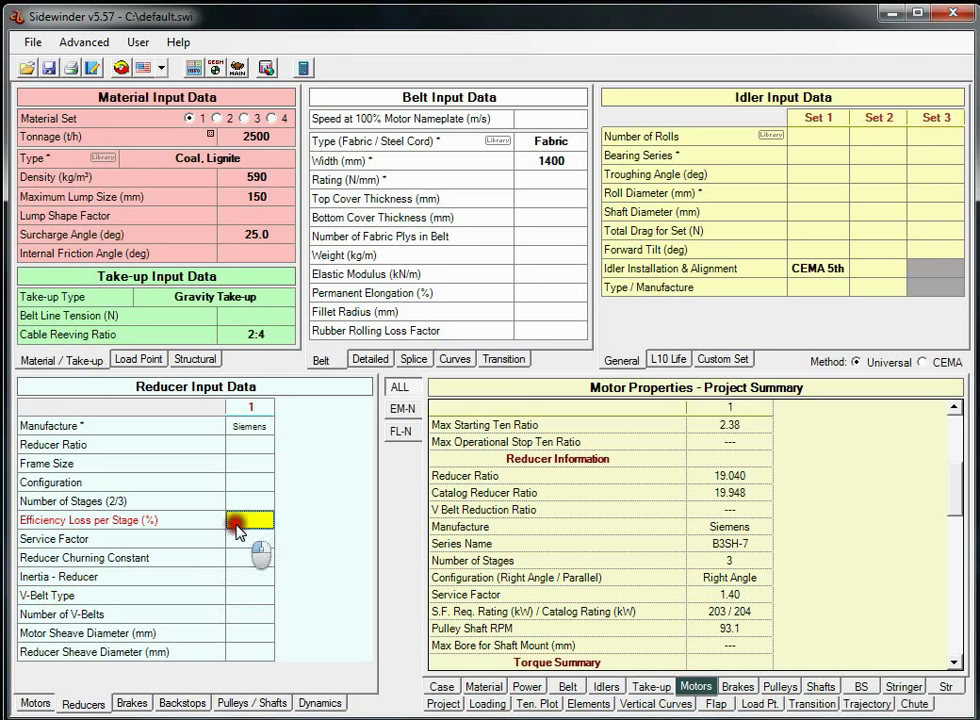
{"action": "left_click", "coordinate": [243, 428]}
{"action": "left_click", "coordinate": [252, 450]}
{"action": "left_click", "coordinate": [245, 463]}
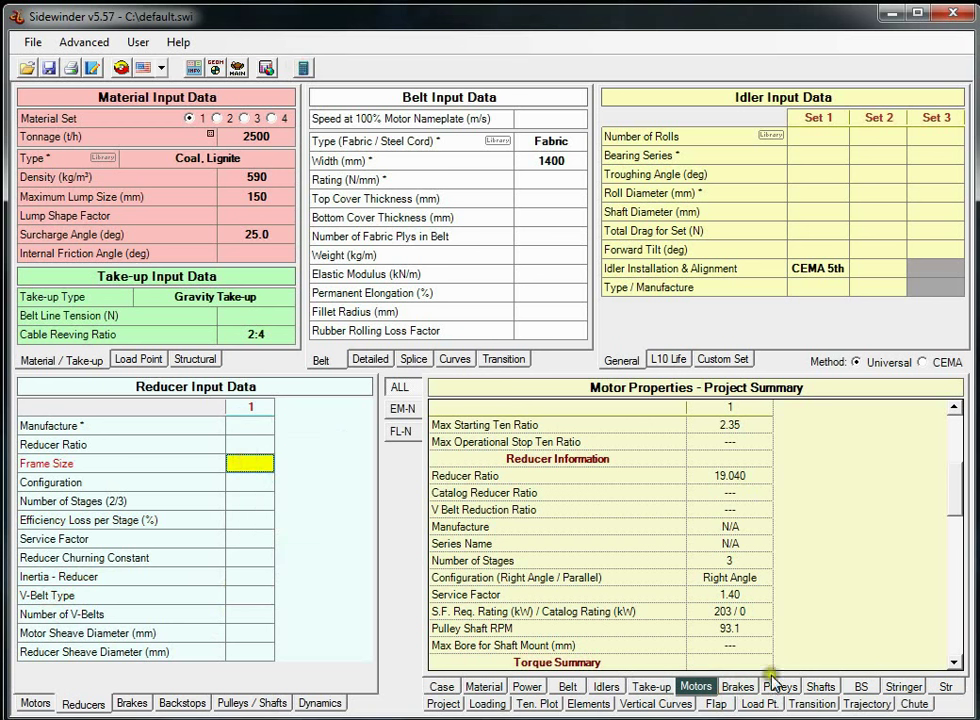
{"action": "left_click", "coordinate": [738, 687]}
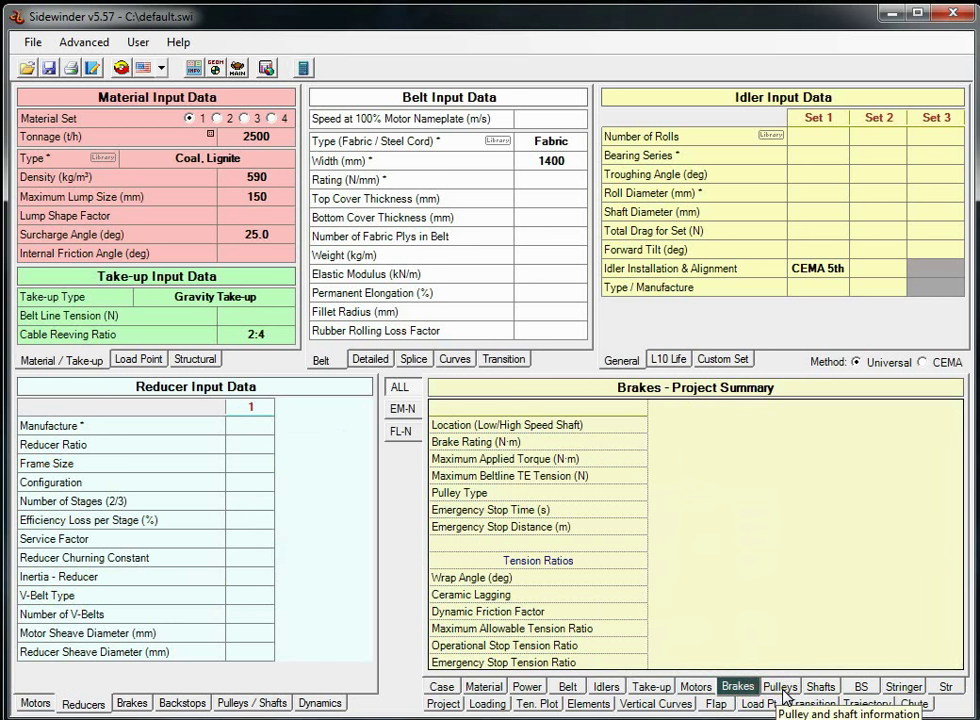
Step: Show the Pulley Shaft Design & Loads table and display Pulley 2's shaft drawing
{"action": "left_click", "coordinate": [782, 687]}
{"action": "left_click", "coordinate": [820, 687]}
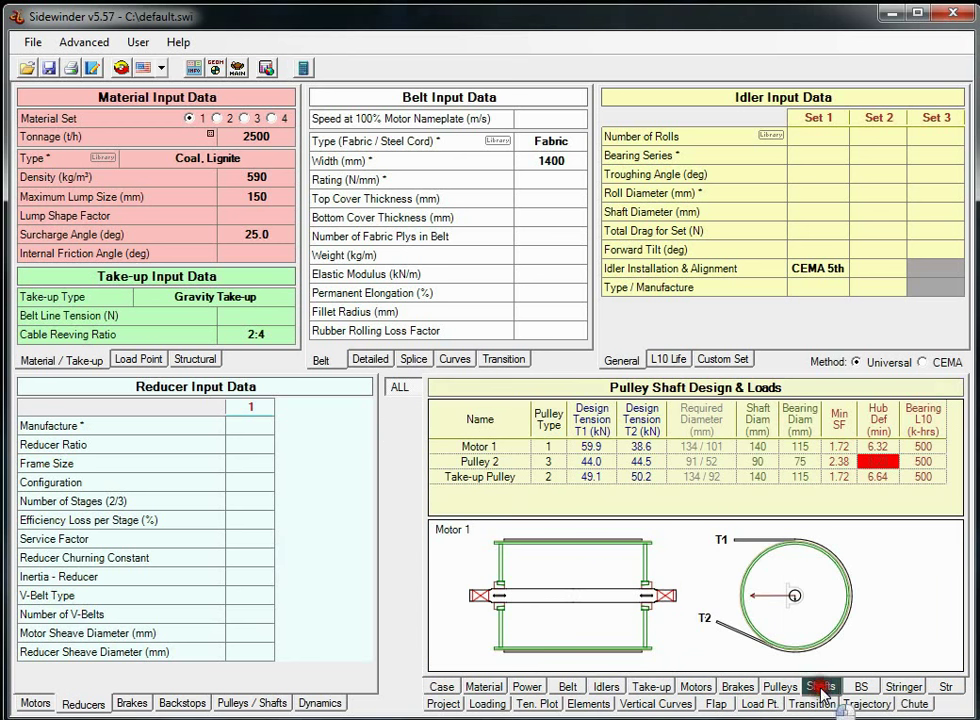
{"action": "left_click", "coordinate": [780, 687]}
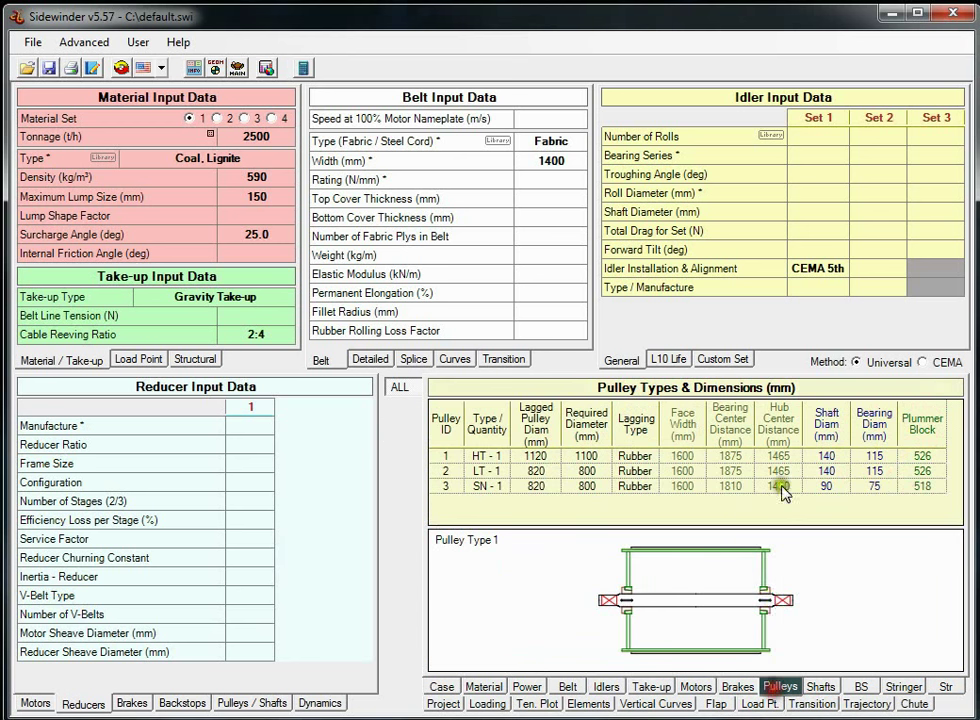
{"action": "left_click", "coordinate": [813, 689]}
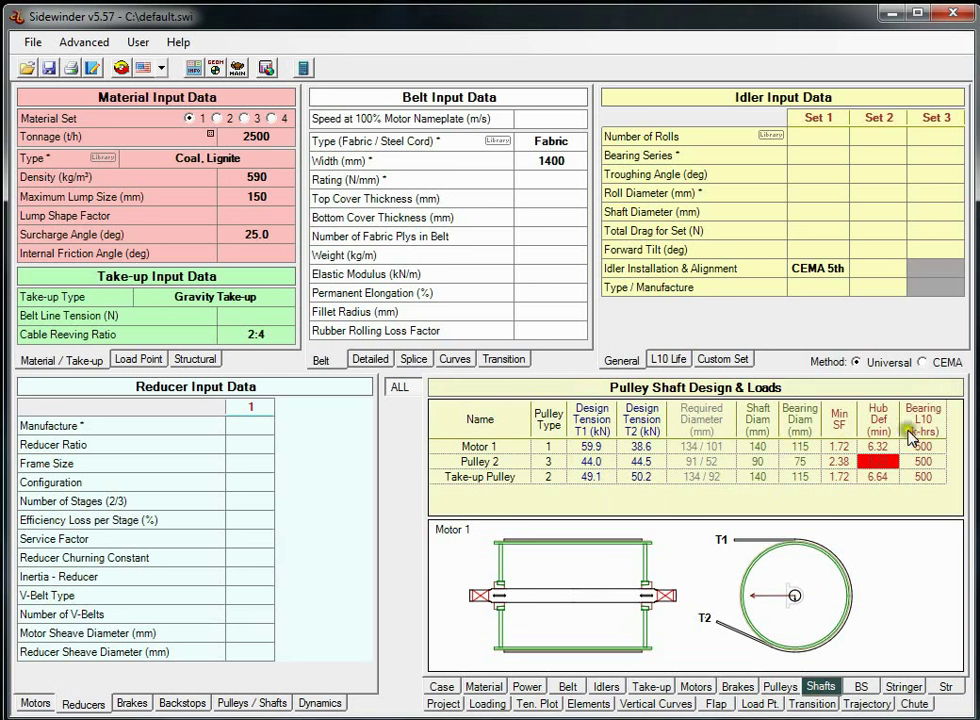
{"action": "left_click", "coordinate": [757, 462]}
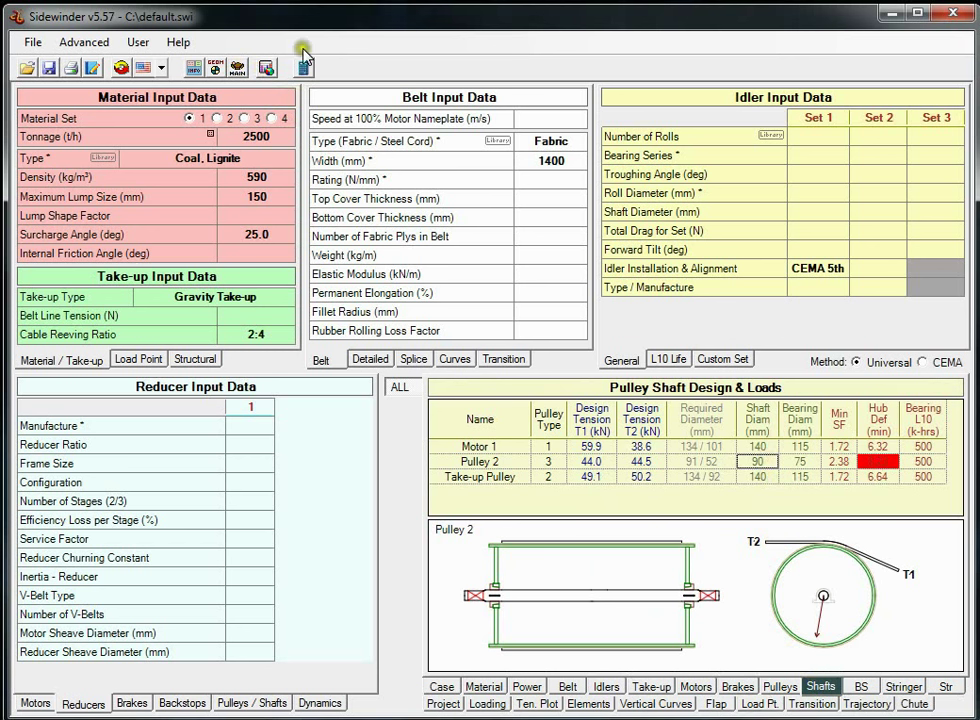
Step: Open the detailed output report and bring up Pulley 2's CEMA shaft stress calculations
{"action": "left_click", "coordinate": [266, 70]}
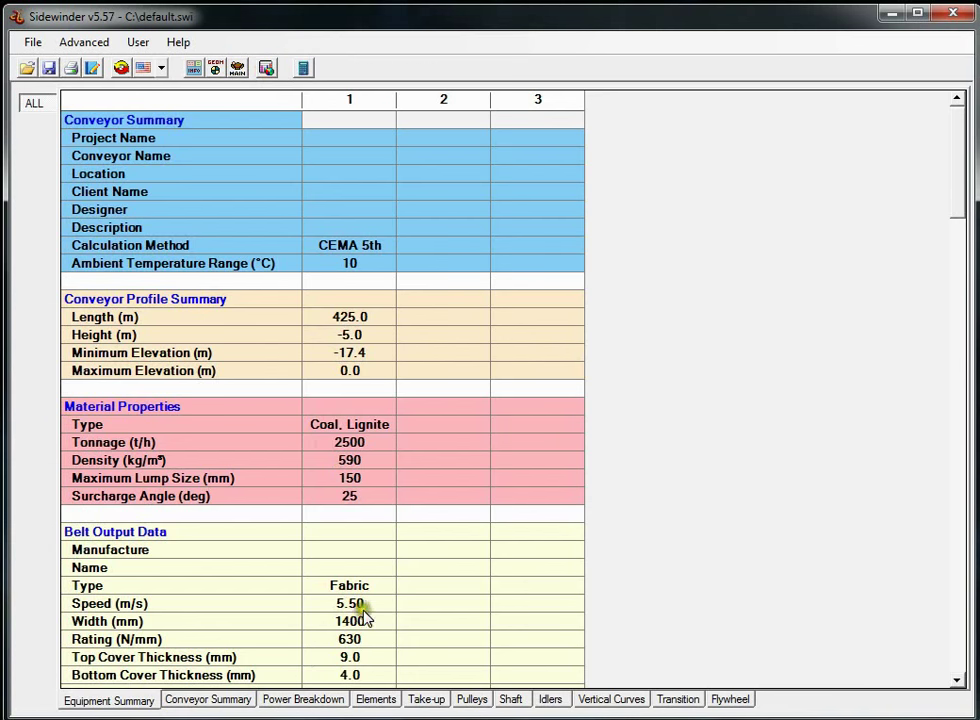
{"action": "left_click", "coordinate": [428, 698]}
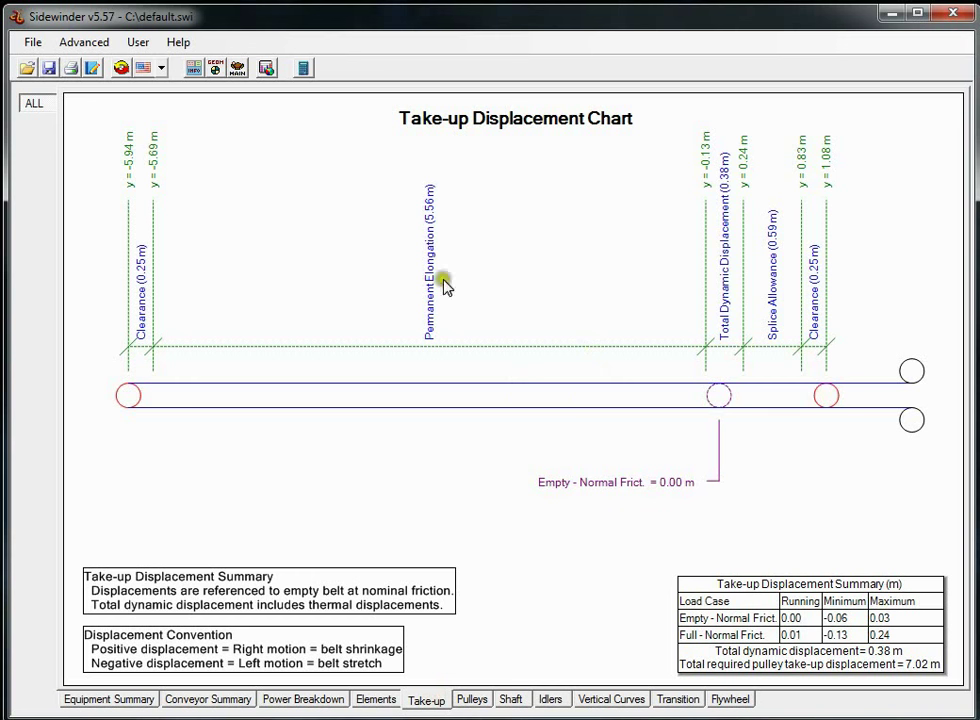
{"action": "left_click", "coordinate": [510, 699]}
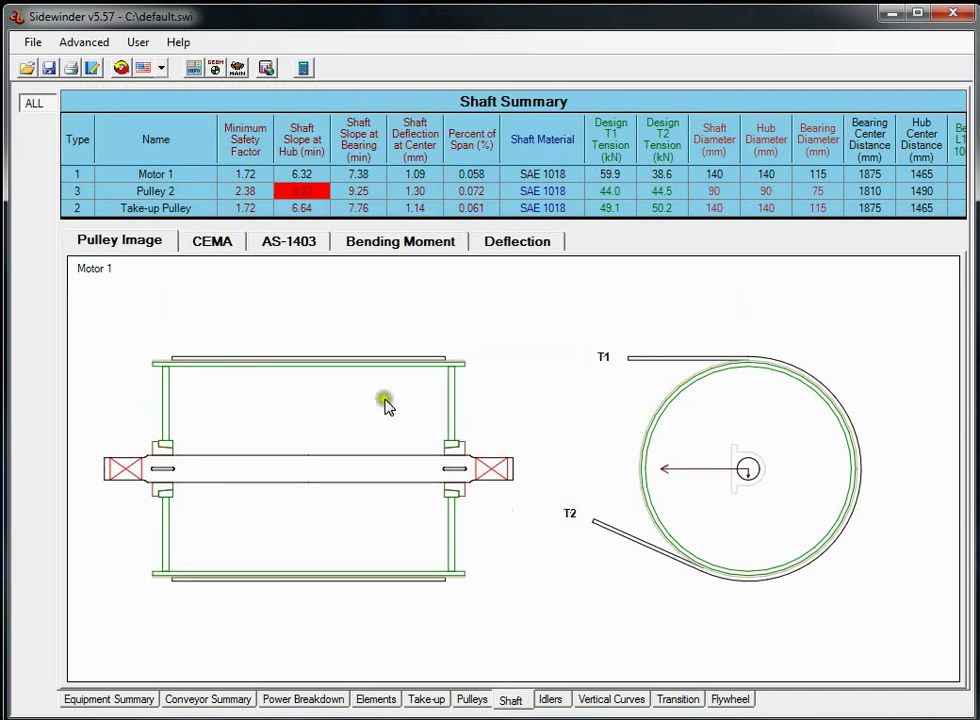
{"action": "left_click", "coordinate": [369, 195]}
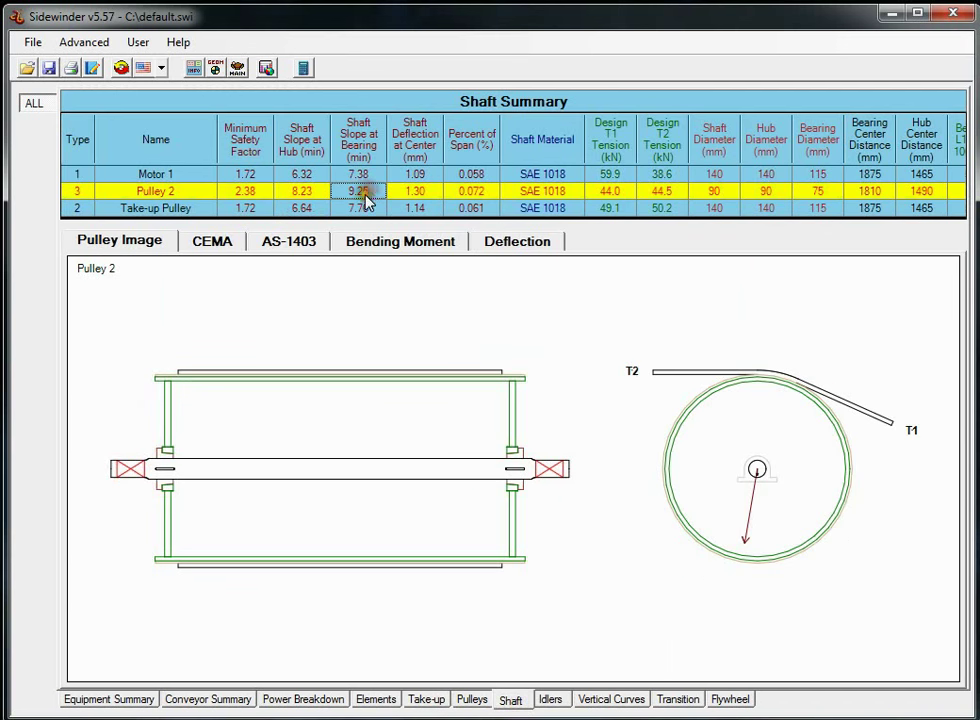
{"action": "left_click", "coordinate": [205, 240]}
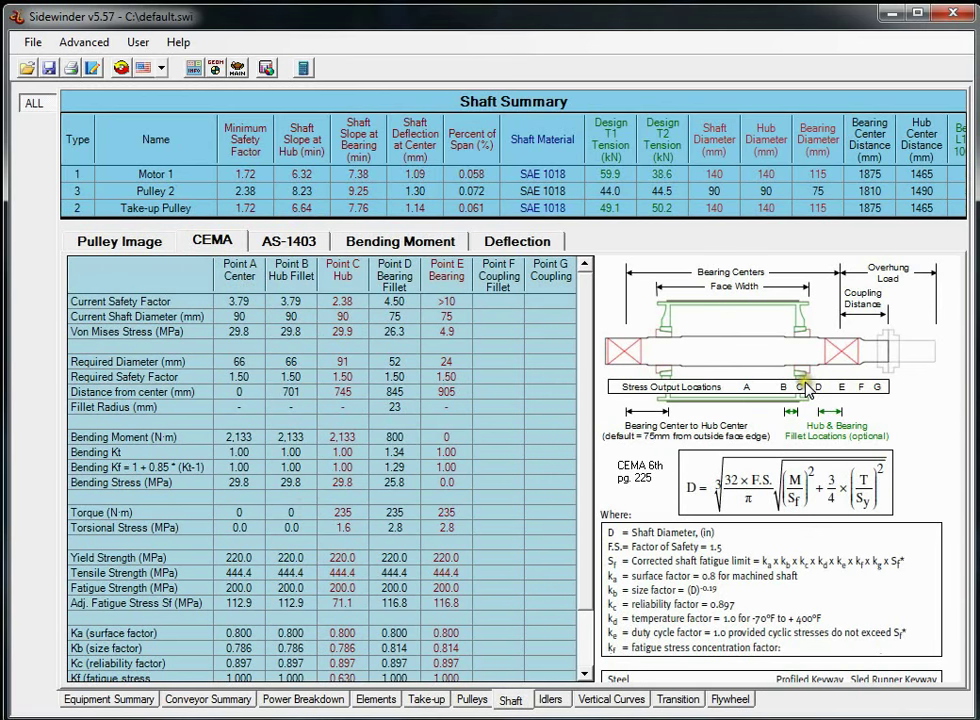
Step: Inspect Point C's Kf, Kt, tensile strength, surface factor Ka and safety factor
{"action": "left_click", "coordinate": [322, 467]}
{"action": "left_click", "coordinate": [326, 573]}
{"action": "scroll", "coordinate": [329, 578], "scroll_direction": "down", "scroll_amount": 2}
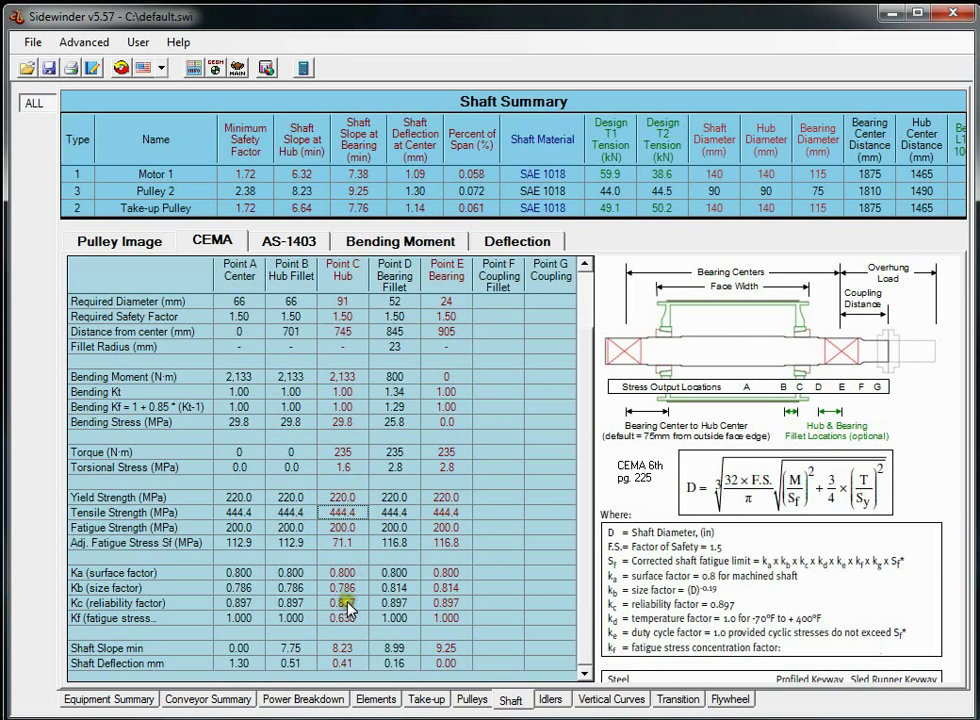
{"action": "left_click", "coordinate": [344, 575]}
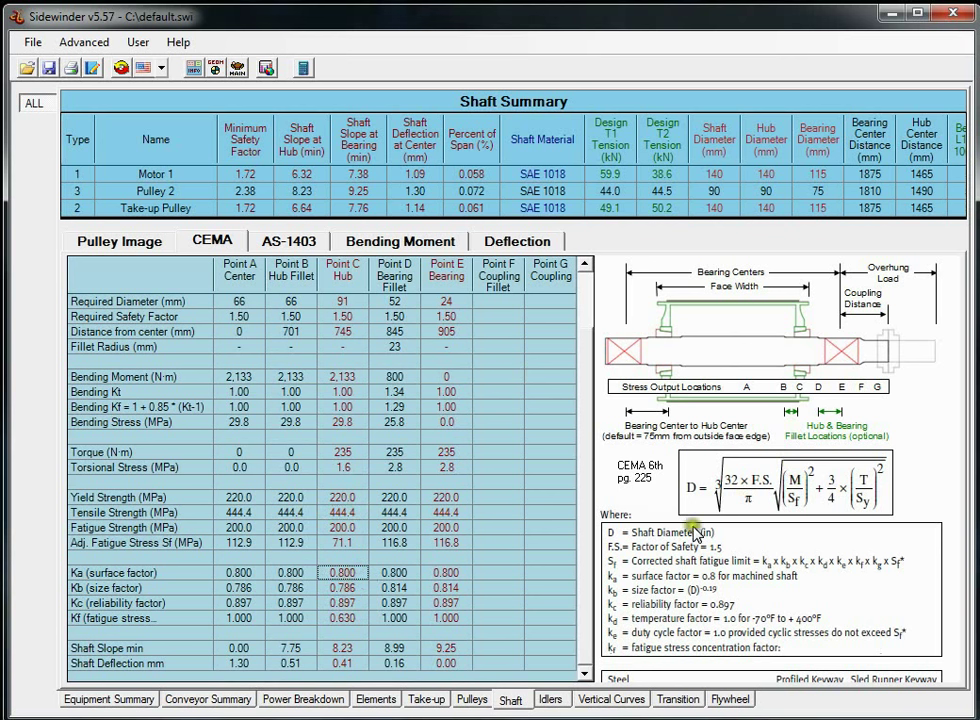
{"action": "left_click", "coordinate": [340, 617]}
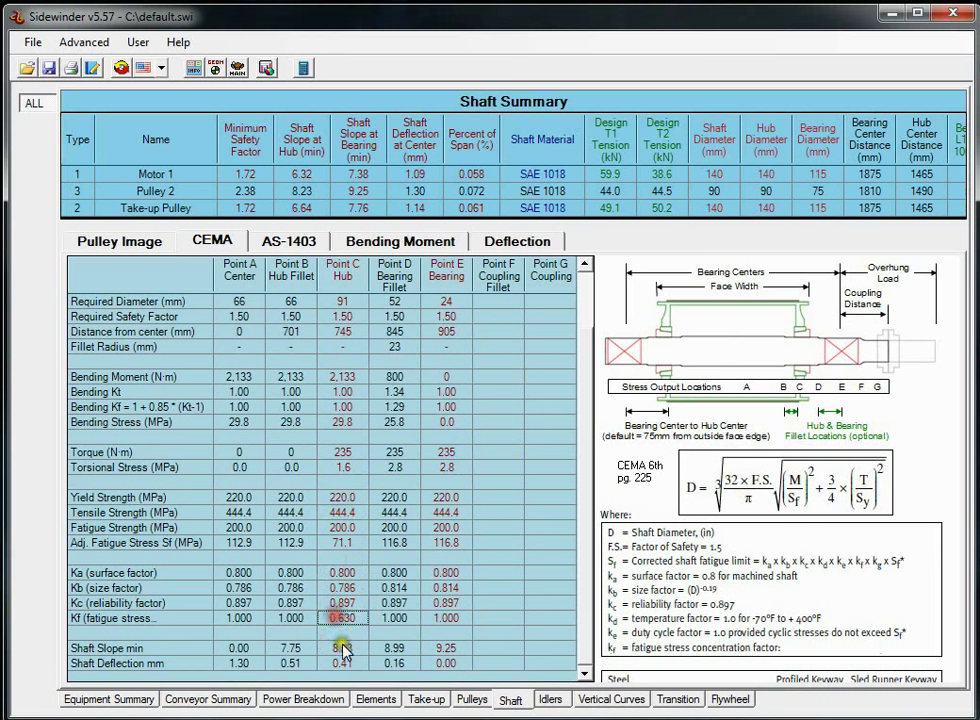
{"action": "scroll", "coordinate": [352, 425], "scroll_direction": "up", "scroll_amount": 2}
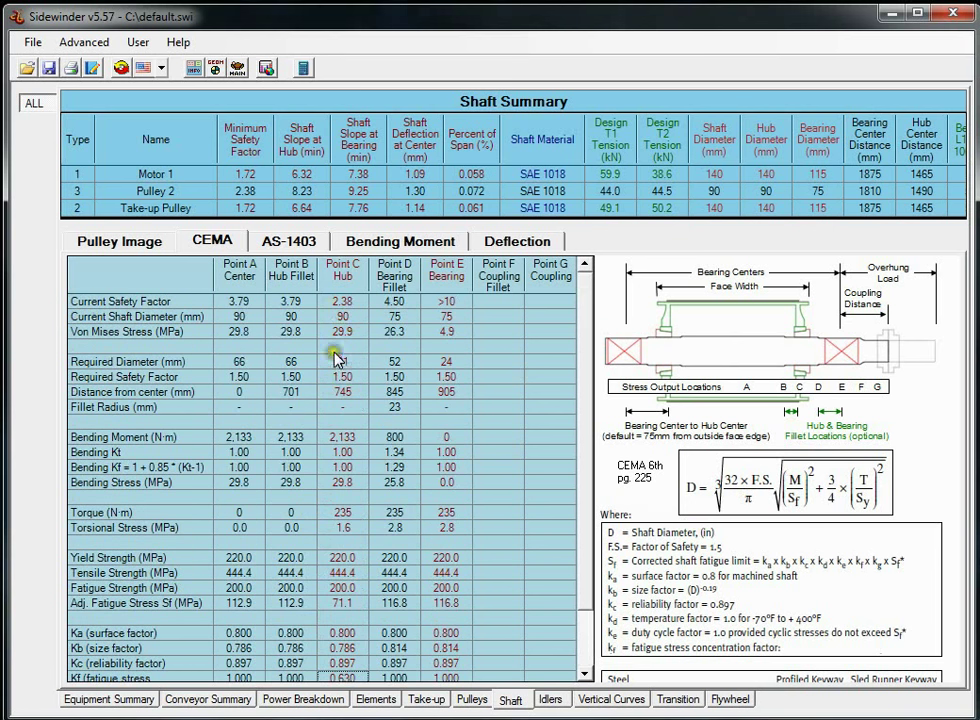
{"action": "left_click", "coordinate": [343, 304]}
{"action": "left_click", "coordinate": [343, 452]}
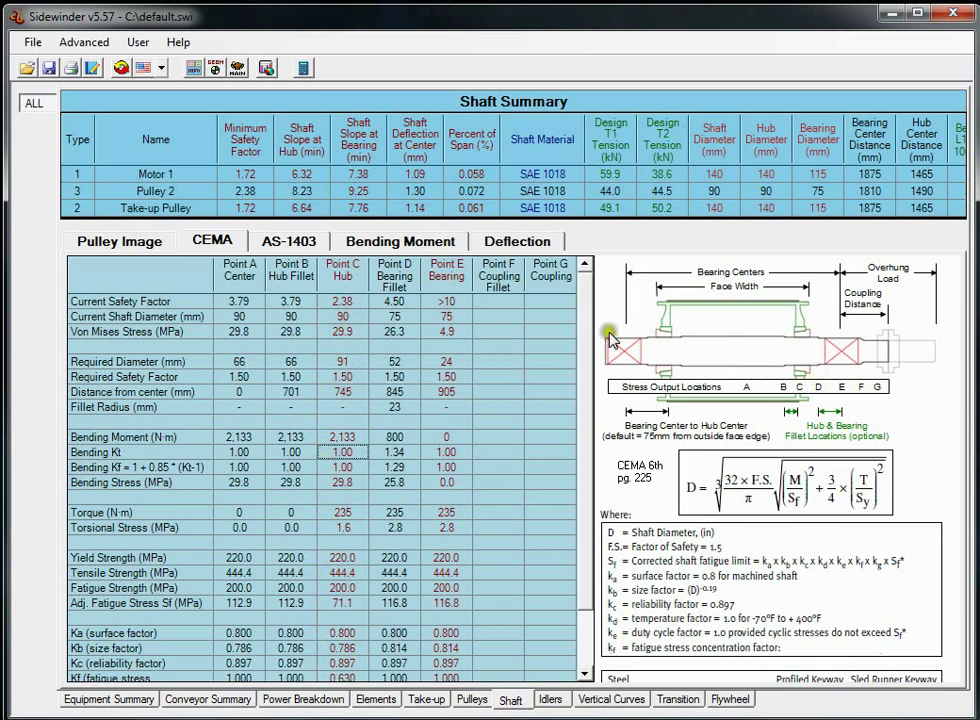
Step: View the AS-1403 calculations, bending moment and deflection diagrams, then Pulley 2's drawing
{"action": "left_click", "coordinate": [270, 242]}
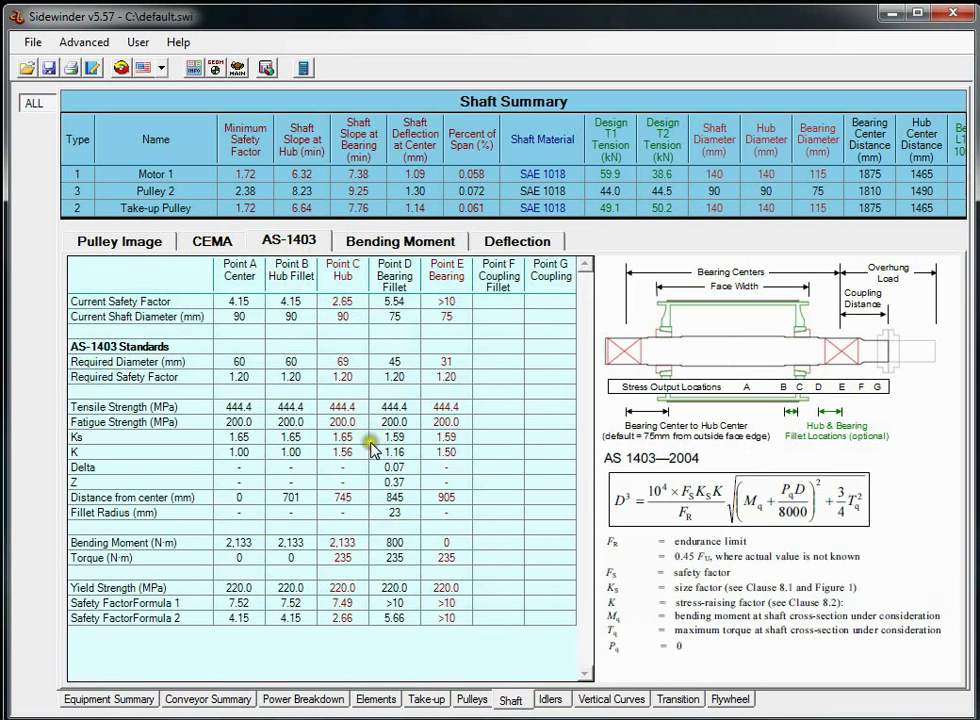
{"action": "left_click", "coordinate": [403, 247]}
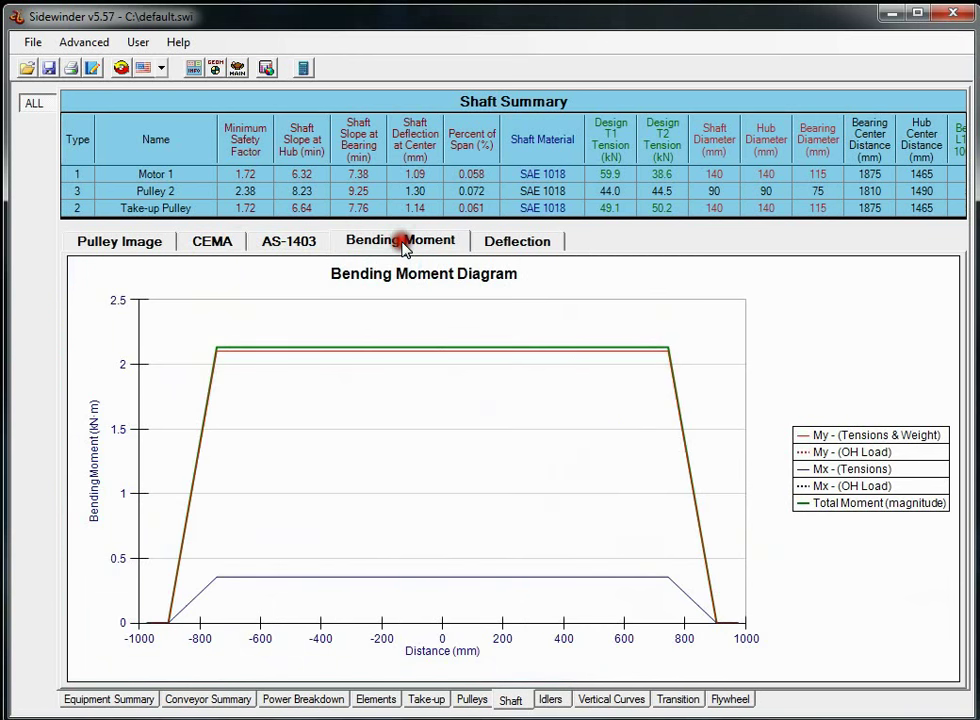
{"action": "left_click", "coordinate": [510, 245]}
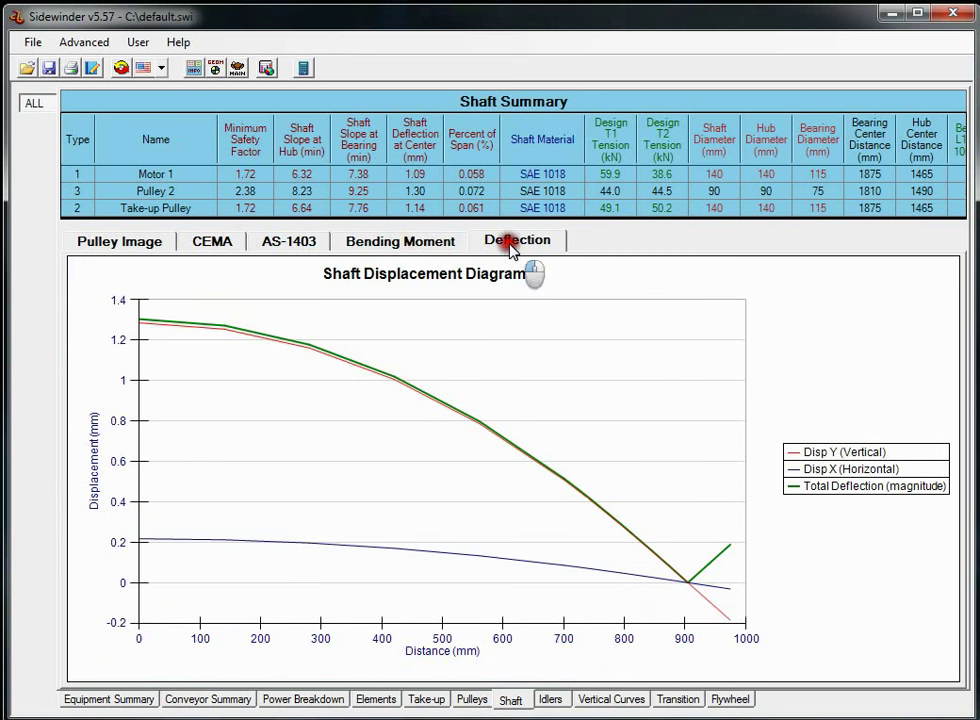
{"action": "left_click", "coordinate": [145, 243]}
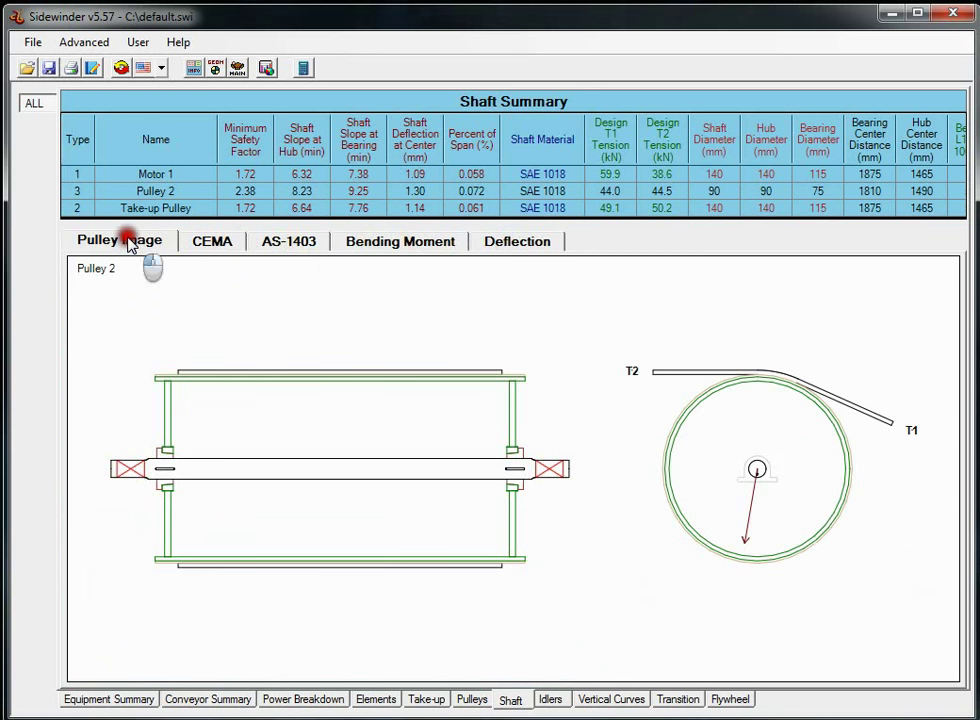
Step: From the main screen, view the Backstops summary, then the Stringer page, selecting belt rating and 2500 tonnage
{"action": "left_click", "coordinate": [237, 67]}
{"action": "left_click", "coordinate": [861, 688]}
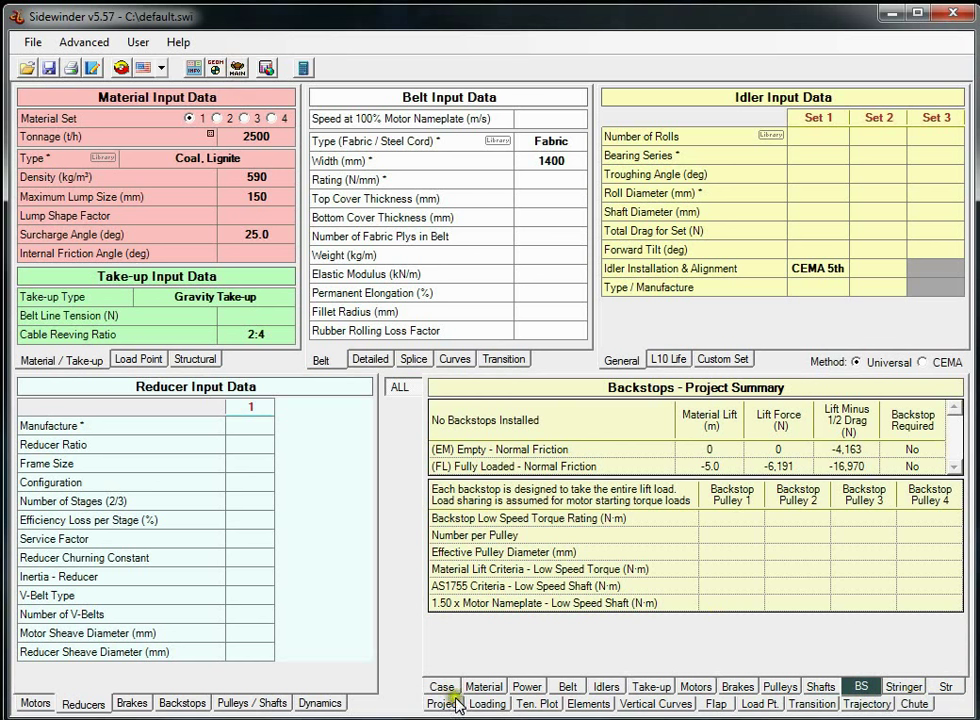
{"action": "left_click", "coordinate": [913, 688]}
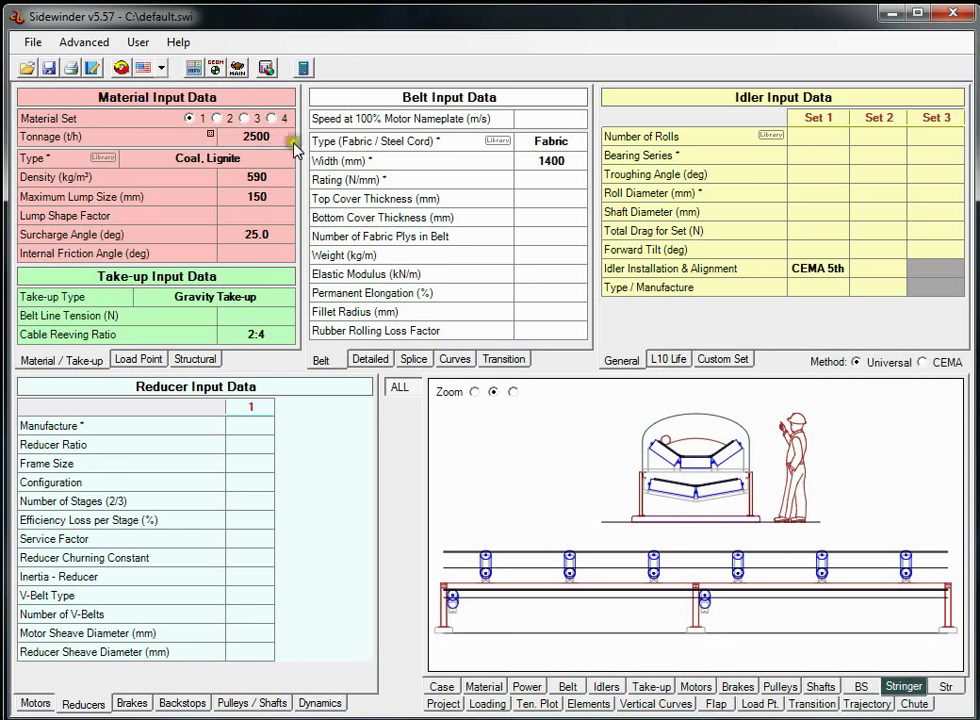
{"action": "left_click", "coordinate": [550, 182]}
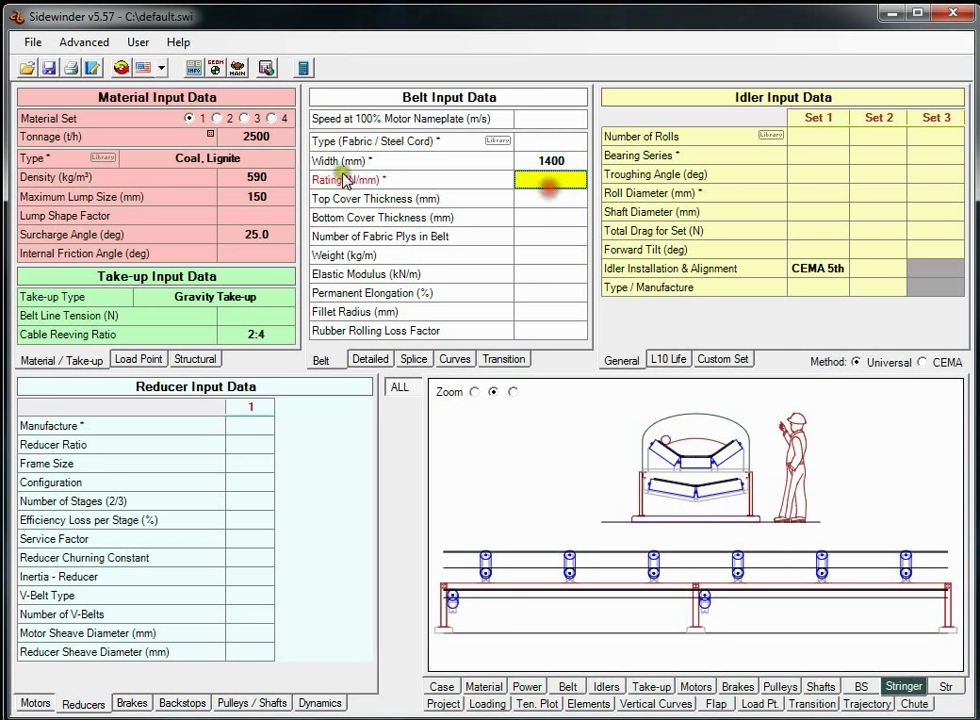
{"action": "left_click", "coordinate": [255, 136]}
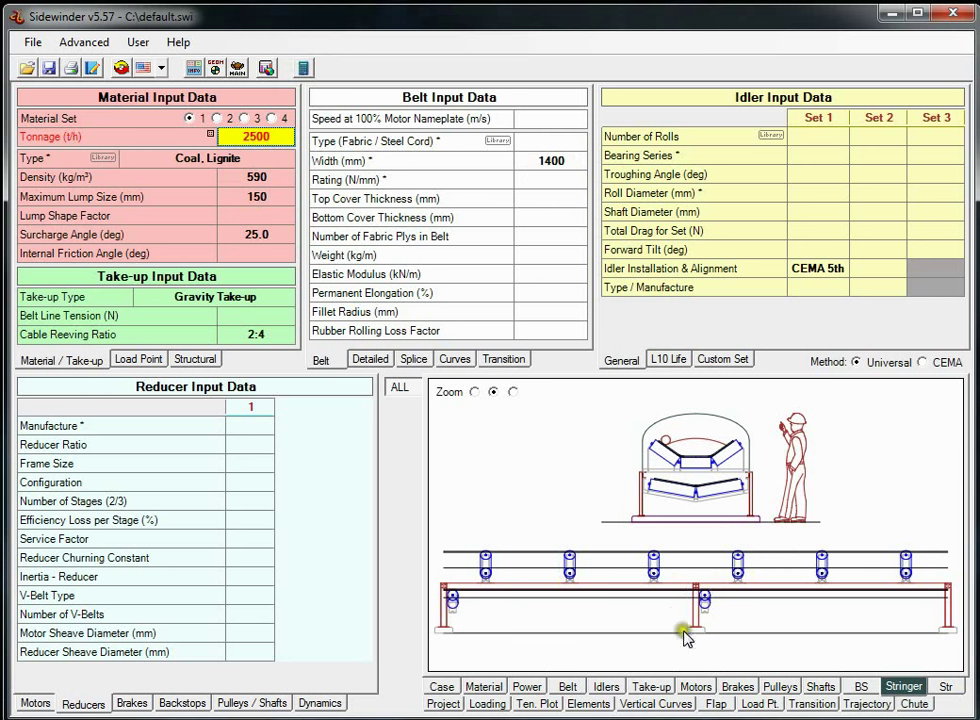
Step: Show the structural inputs and browse stringer configuration and channel size choices unchanged
{"action": "left_click", "coordinate": [195, 359]}
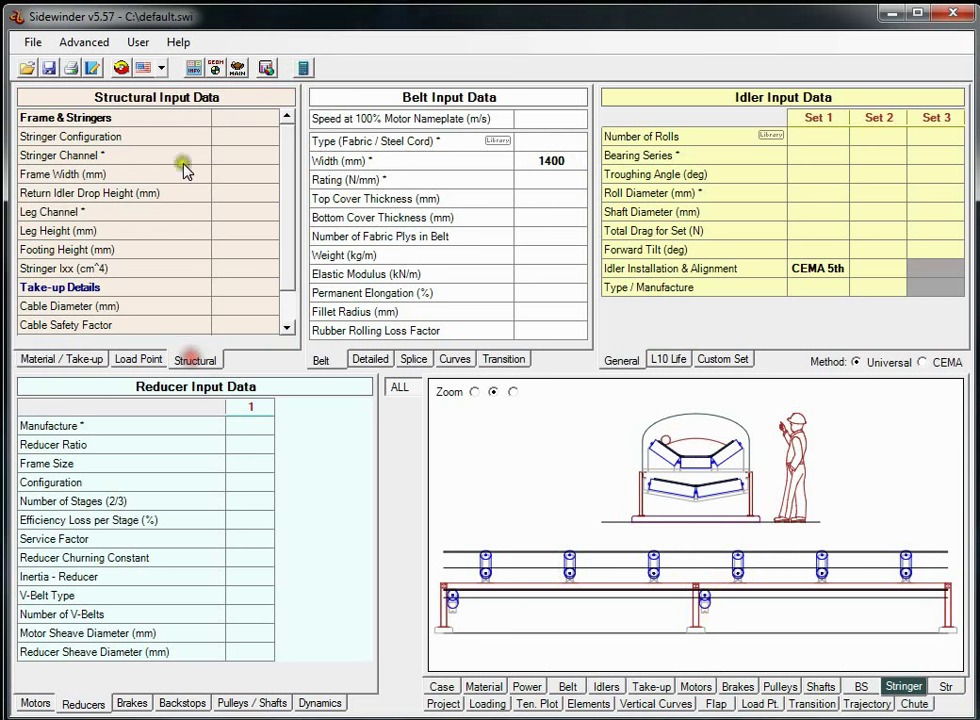
{"action": "left_click", "coordinate": [240, 137]}
{"action": "left_click", "coordinate": [148, 143]}
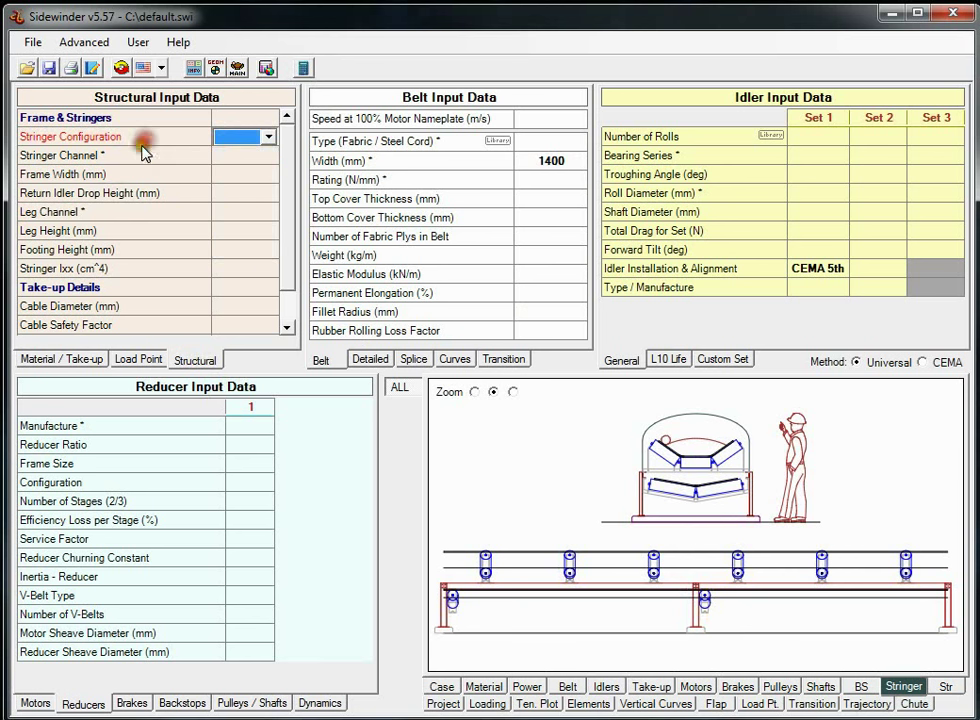
{"action": "left_click", "coordinate": [250, 160]}
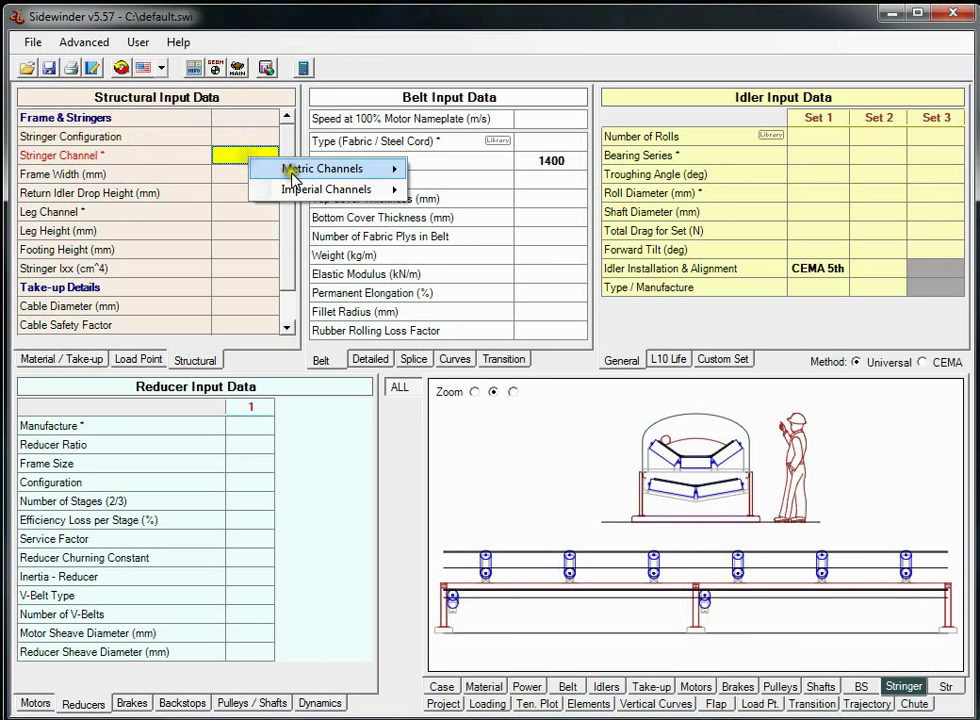
{"action": "mouse_move", "coordinate": [295, 190]}
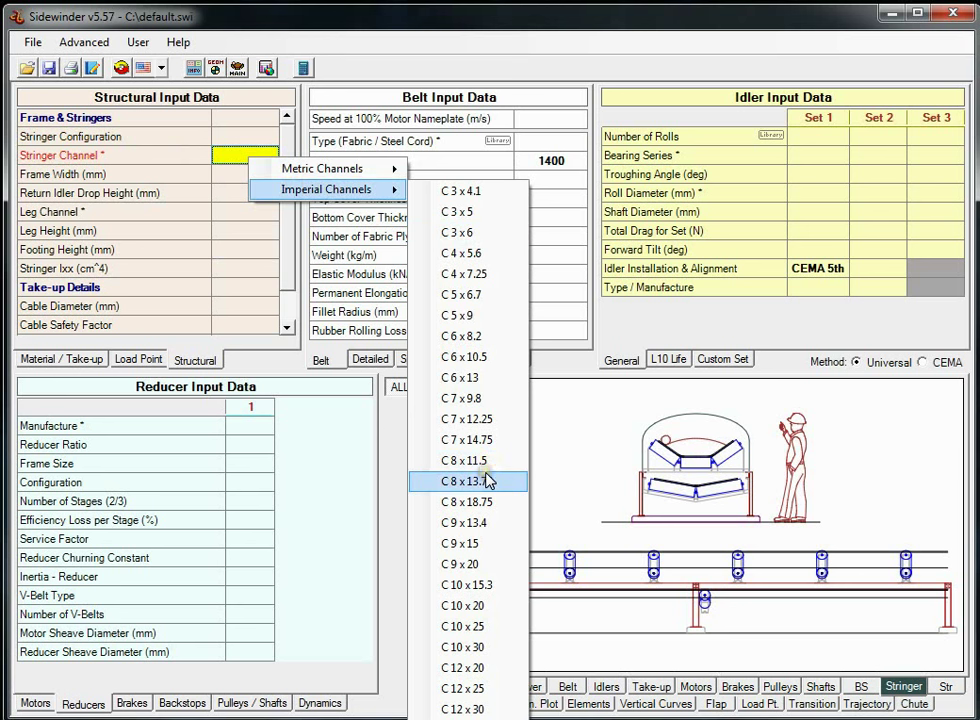
{"action": "left_click", "coordinate": [247, 269]}
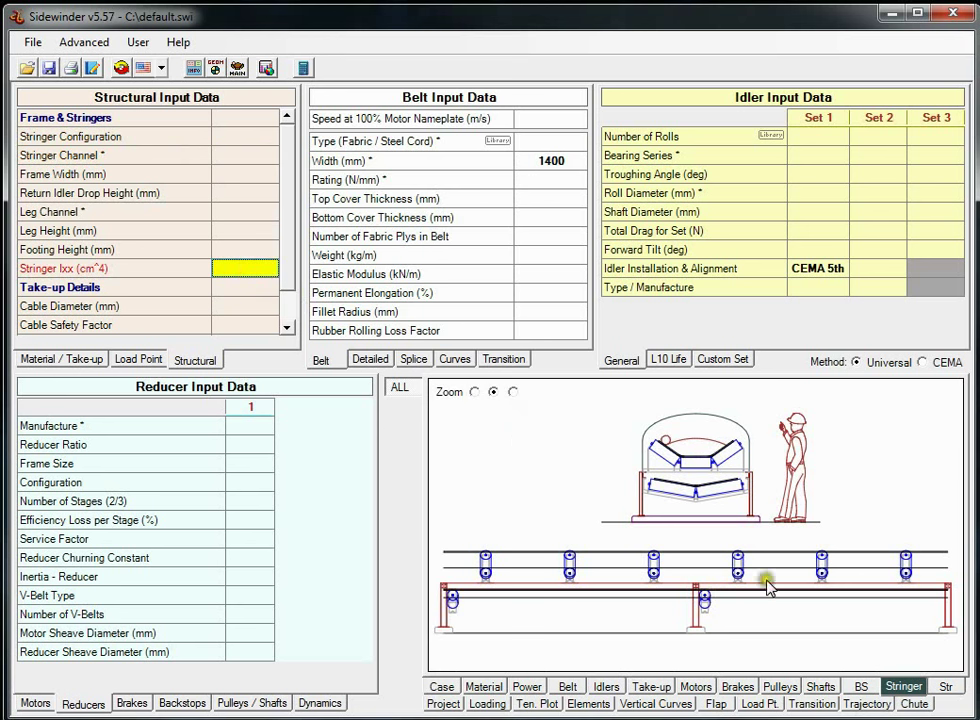
Step: View structural loads, the steady state summary, and the empty and fully loaded elevation profiles
{"action": "left_click", "coordinate": [943, 687]}
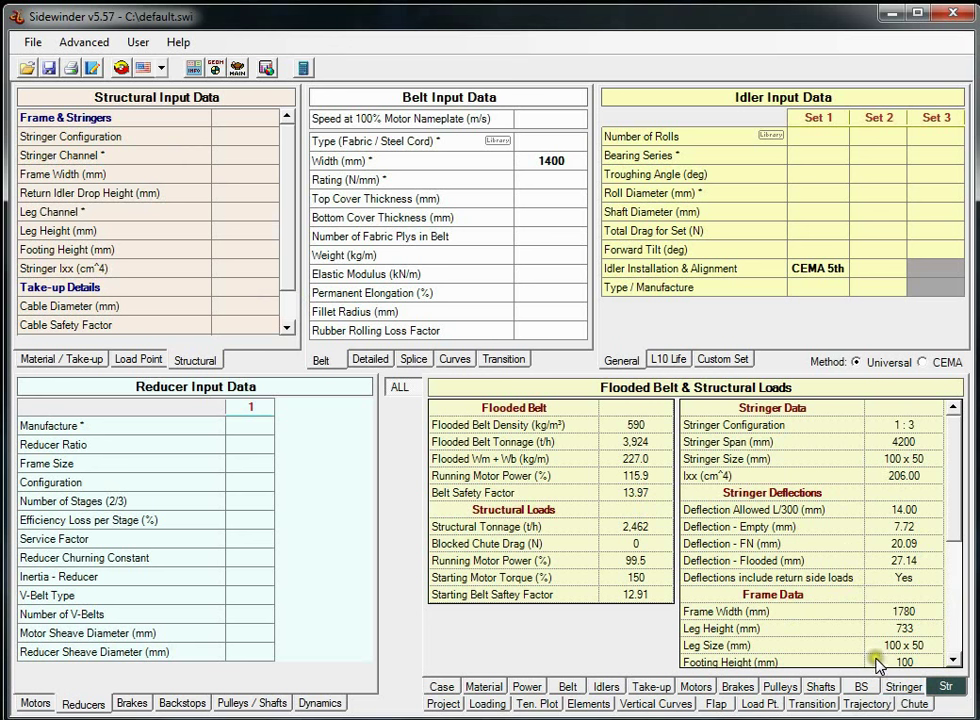
{"action": "left_click", "coordinate": [432, 704]}
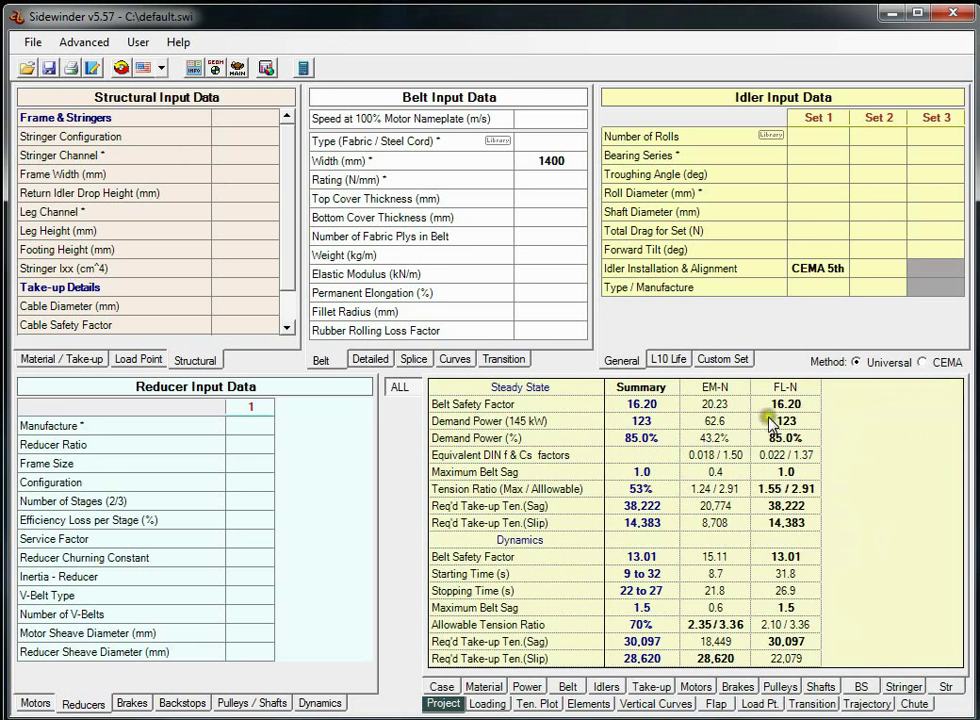
{"action": "left_click", "coordinate": [487, 704]}
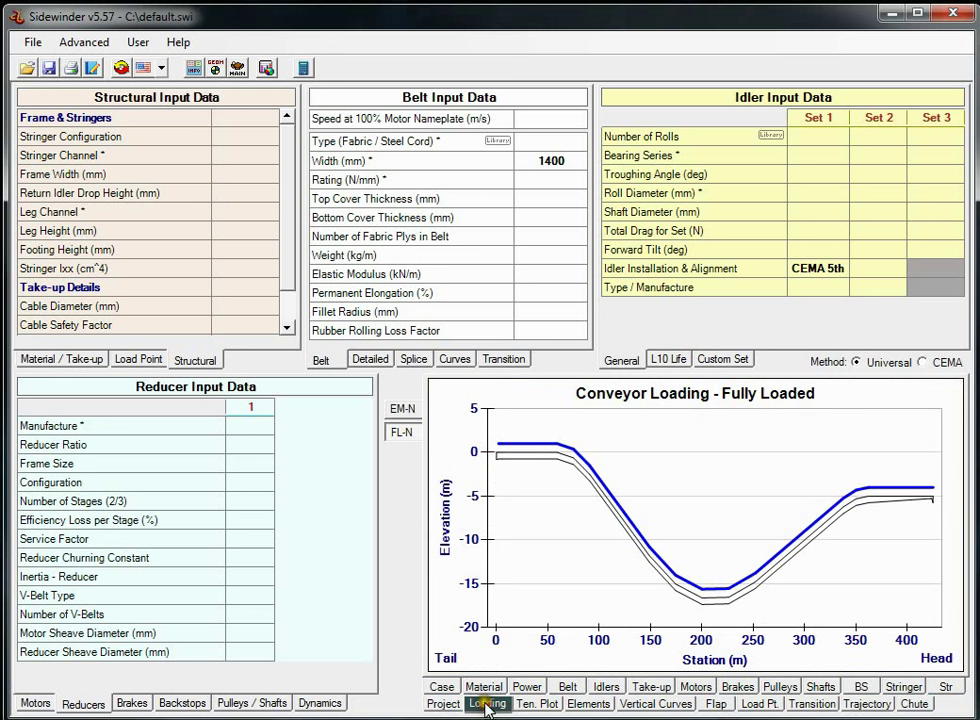
{"action": "left_click", "coordinate": [401, 411]}
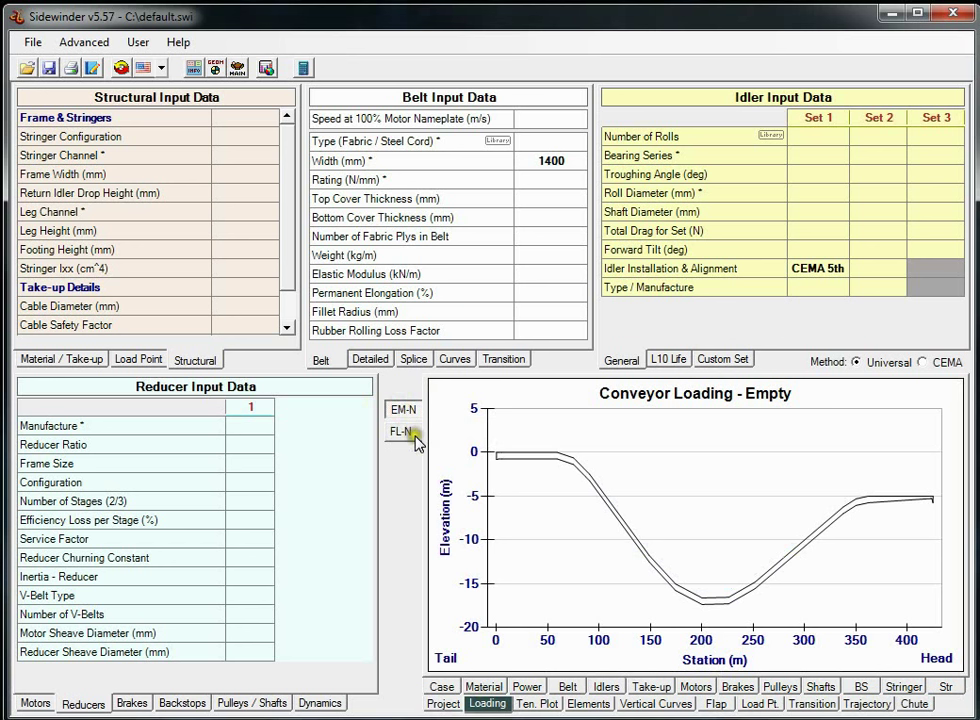
{"action": "left_click", "coordinate": [403, 431]}
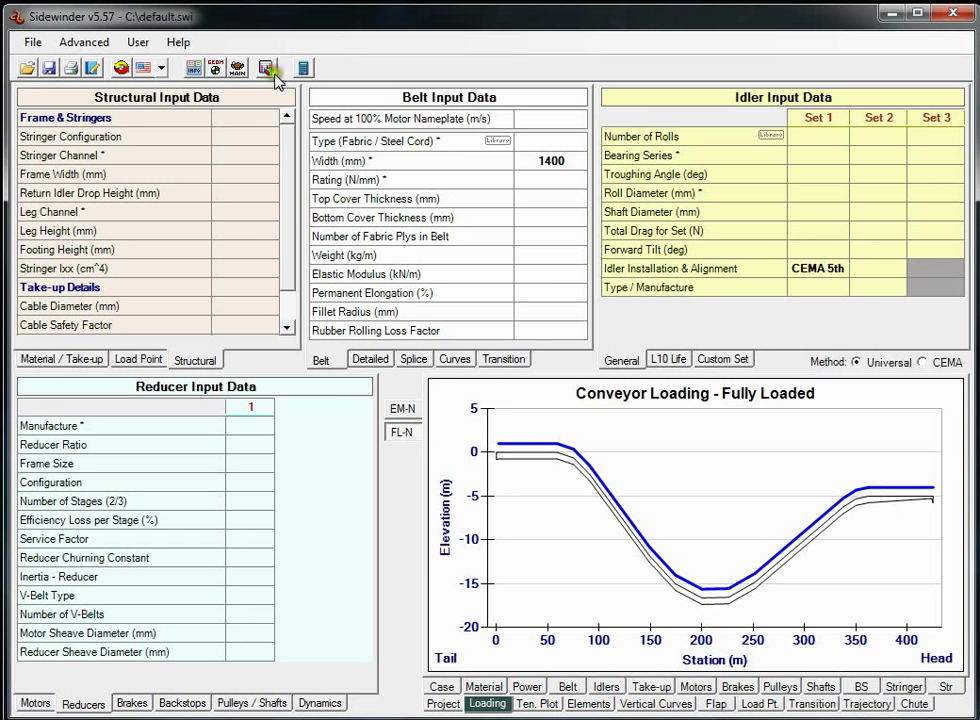
{"action": "left_click", "coordinate": [193, 70]}
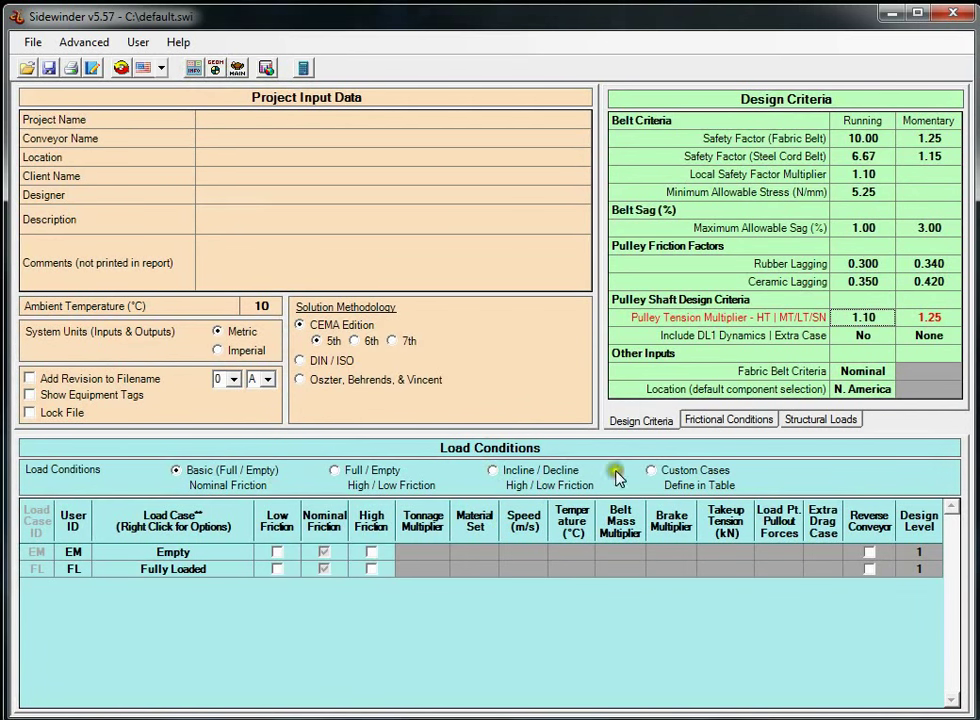
Step: Use Incline / Decline load conditions, setting friction for Inclines + Flat, Declines Only and Fully Loaded cases
{"action": "left_click", "coordinate": [494, 471]}
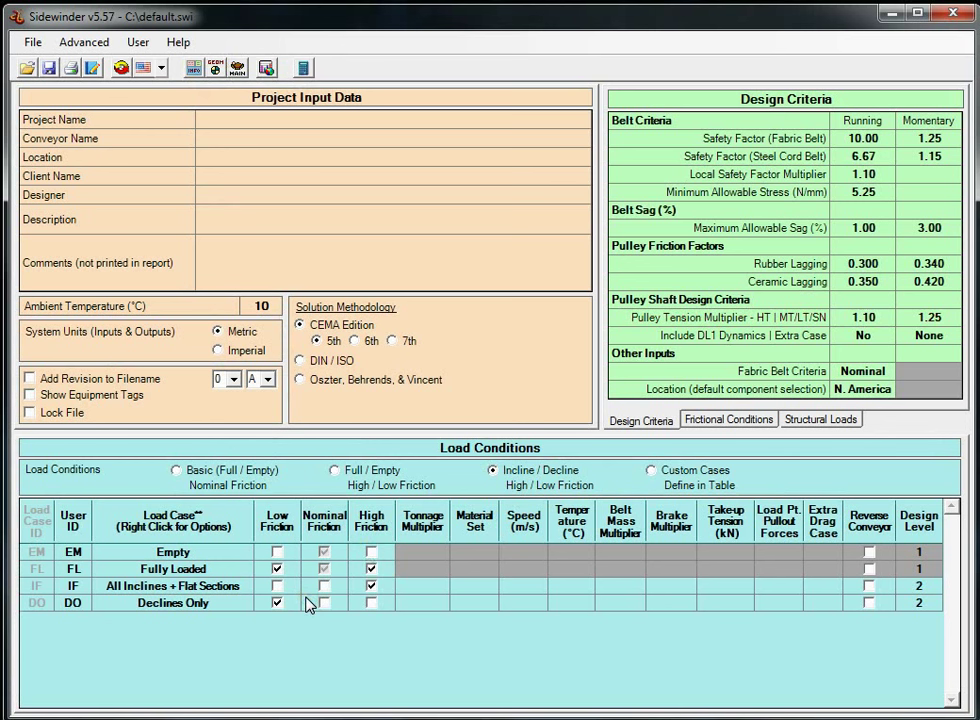
{"action": "left_click", "coordinate": [164, 588]}
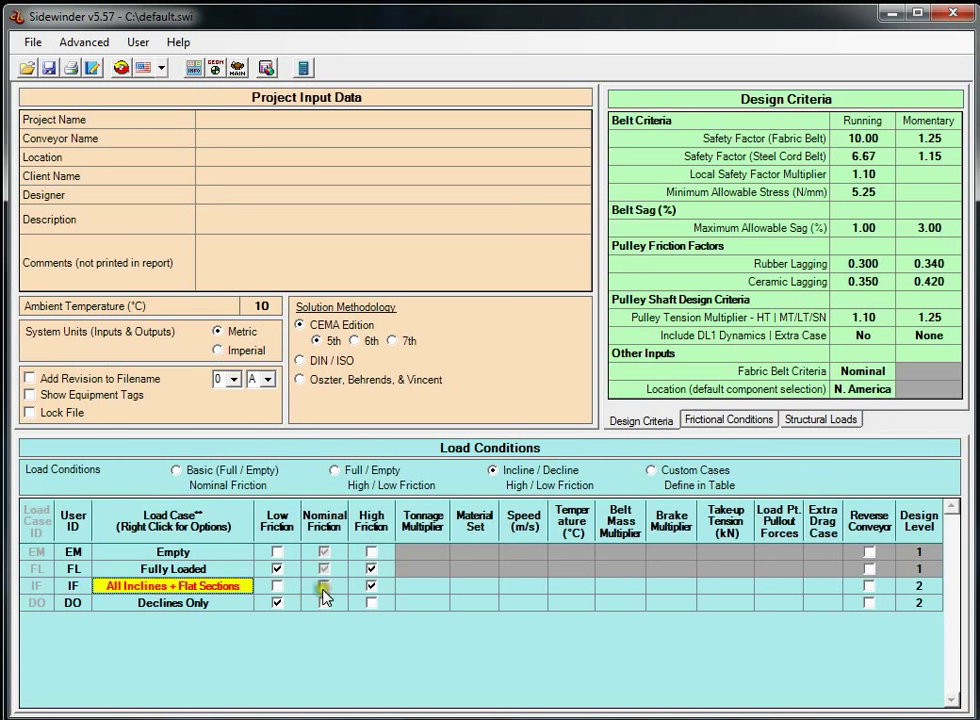
{"action": "left_click", "coordinate": [388, 588]}
{"action": "left_click", "coordinate": [170, 604]}
{"action": "left_click", "coordinate": [273, 604]}
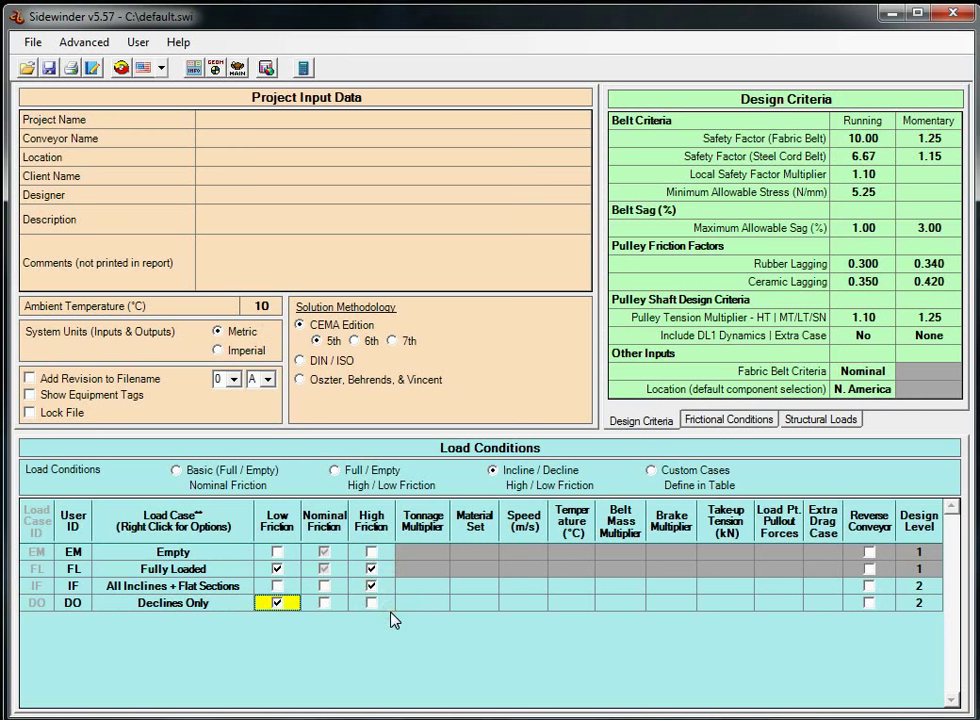
{"action": "left_click", "coordinate": [190, 568]}
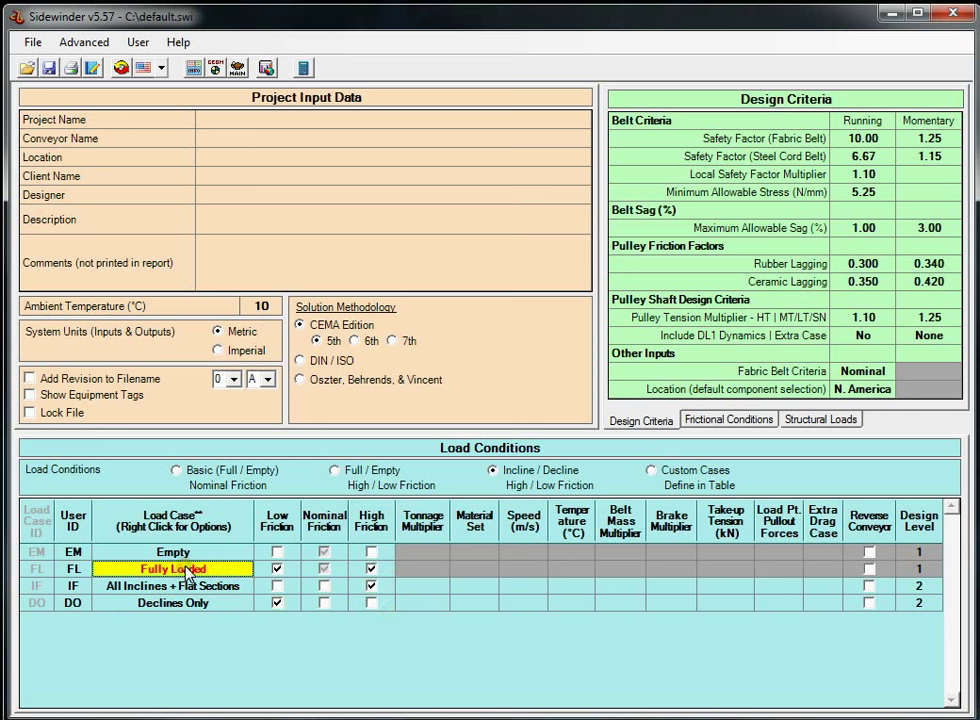
{"action": "left_click", "coordinate": [283, 569]}
{"action": "left_click", "coordinate": [372, 568]}
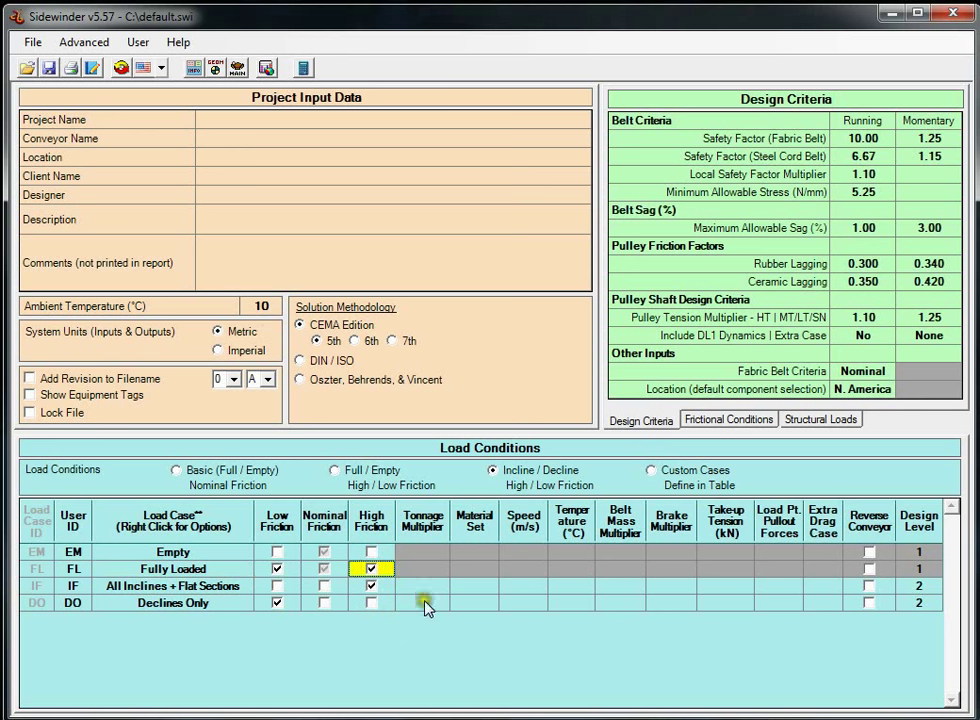
{"action": "left_click", "coordinate": [237, 70]}
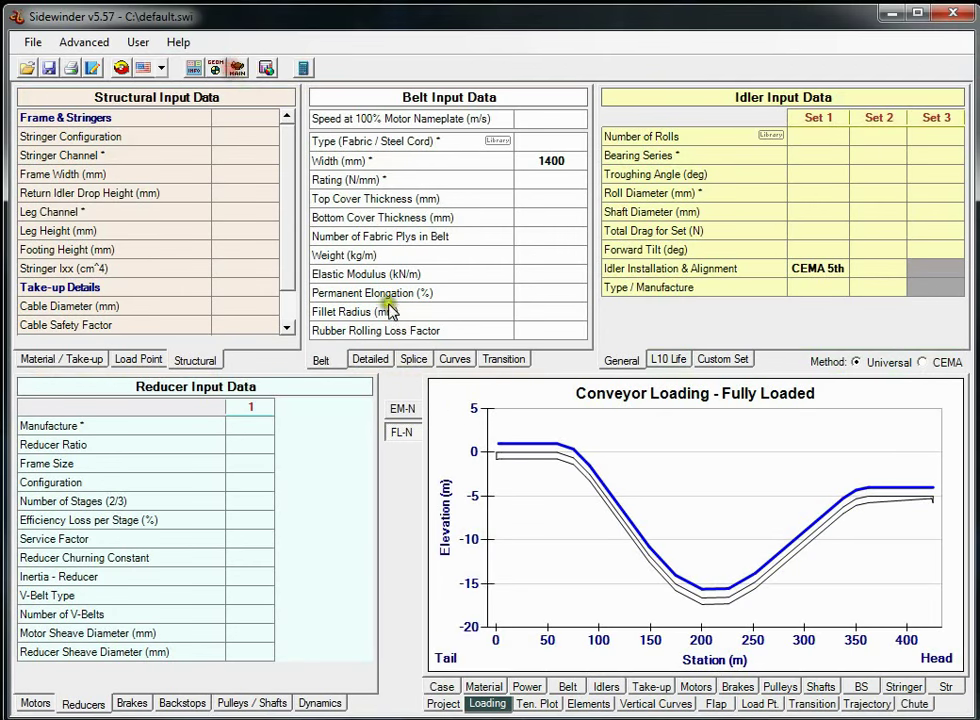
Step: Recalculate with the new load cases and compare the All Inclines + Flat Sections and Declines Only loading profiles
{"action": "left_click", "coordinate": [440, 687]}
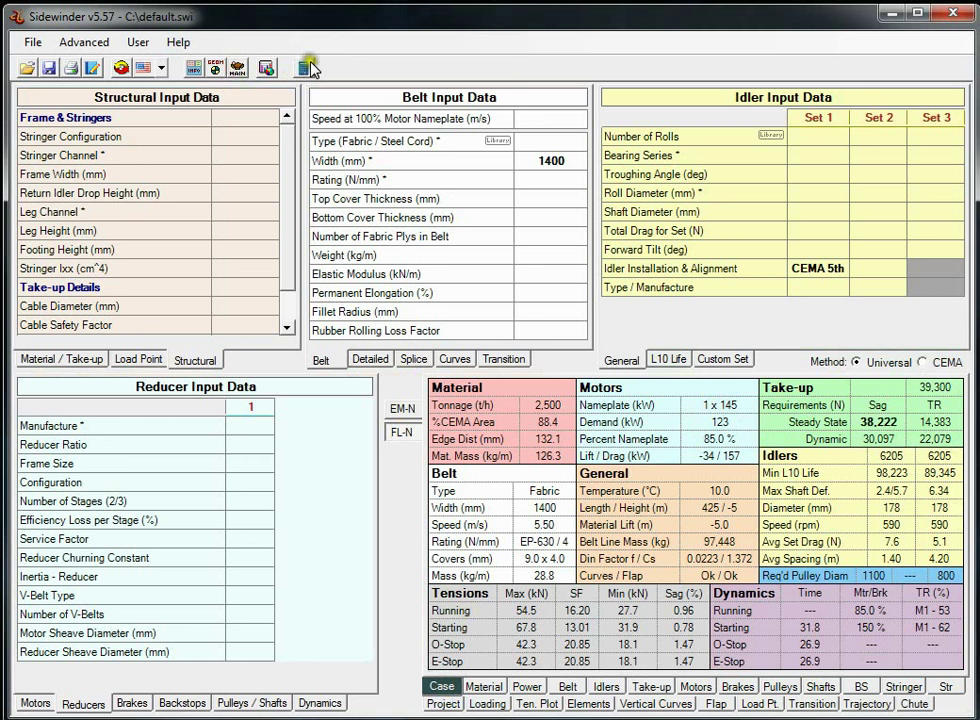
{"action": "left_click", "coordinate": [266, 67]}
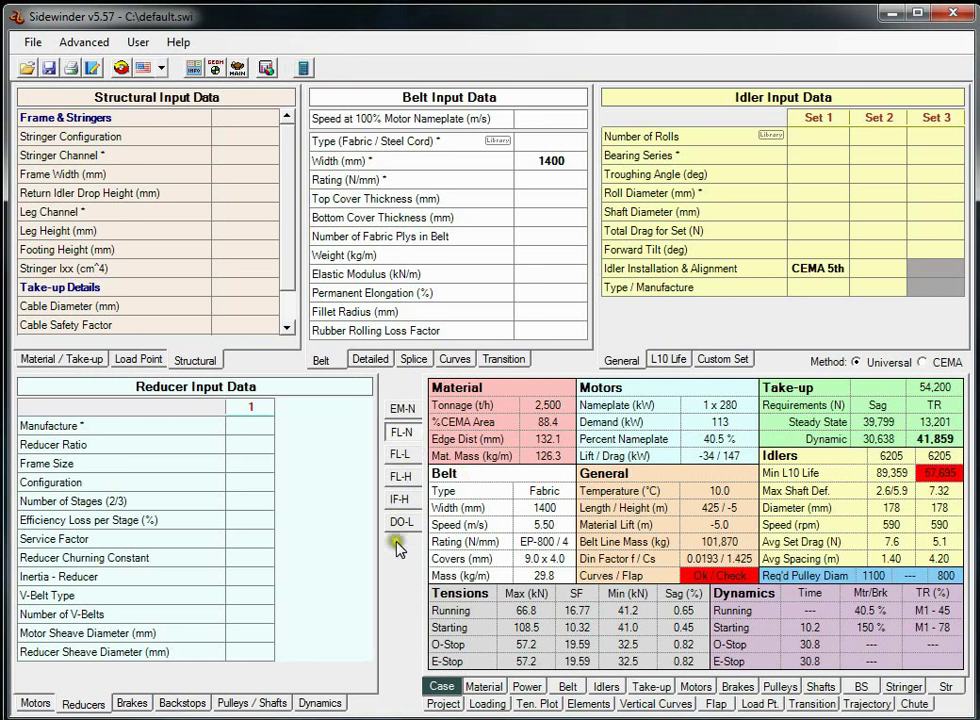
{"action": "left_click", "coordinate": [487, 704]}
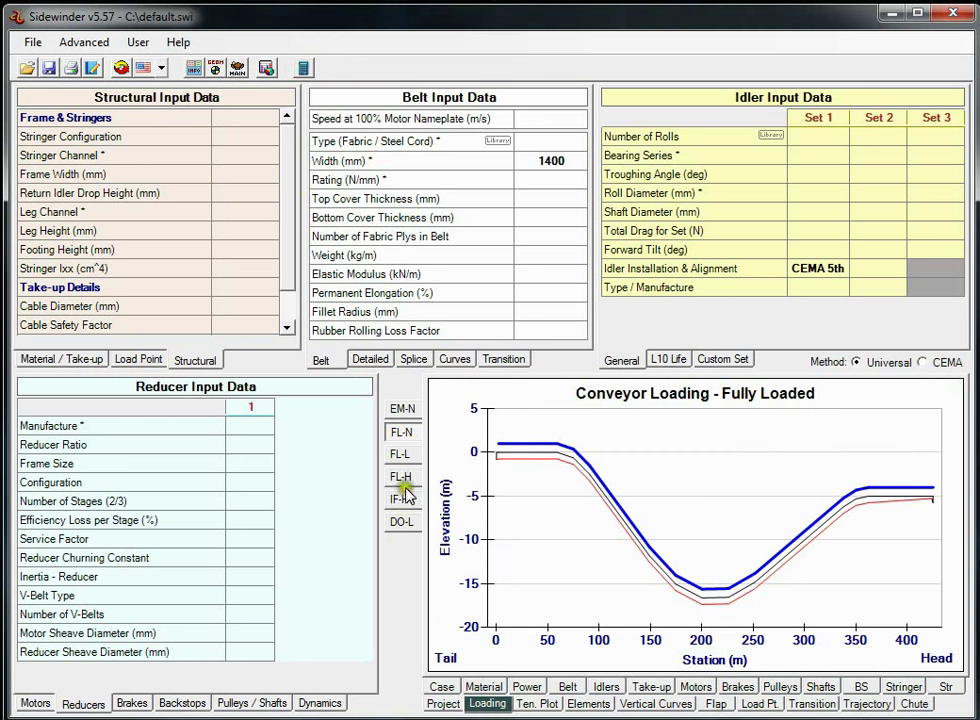
{"action": "left_click", "coordinate": [400, 499]}
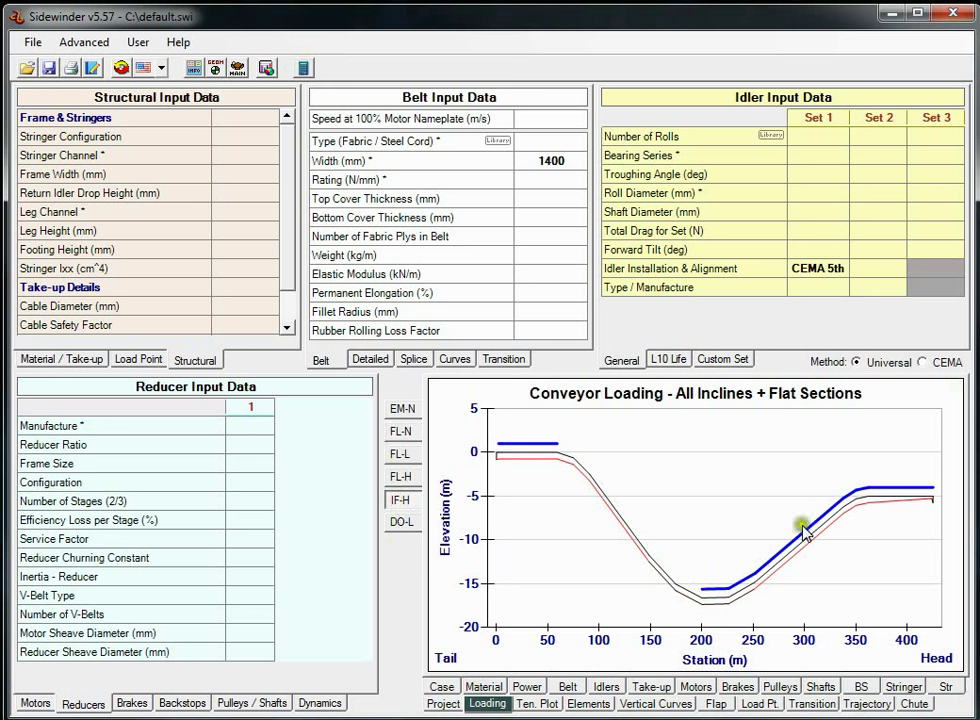
{"action": "left_click", "coordinate": [401, 522]}
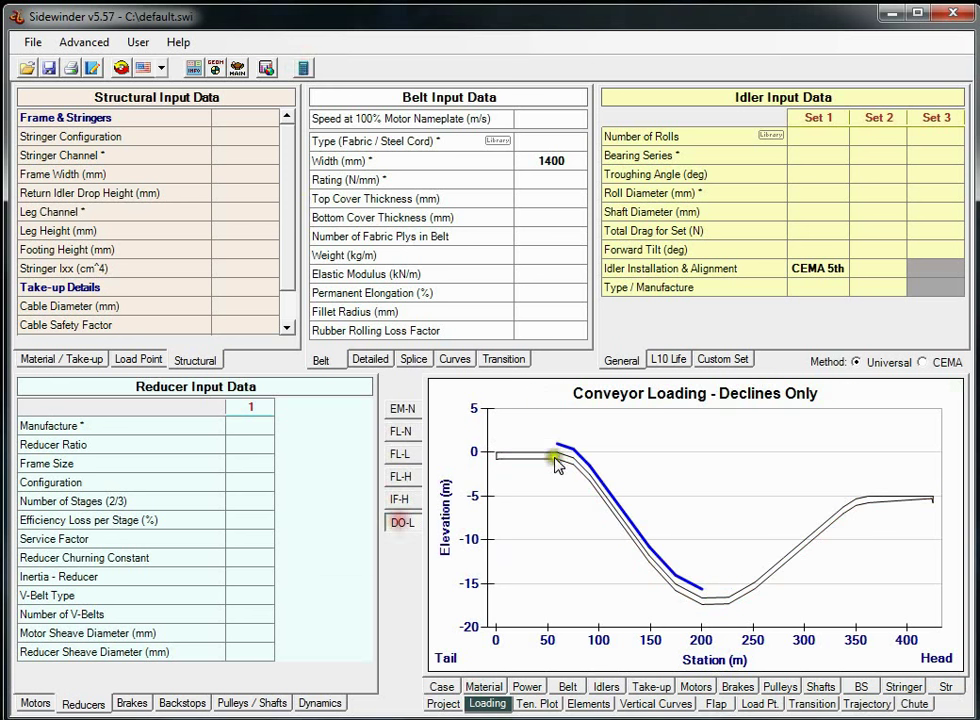
Step: Review the inclines case results in the summary tables, then its conveyor loading elevation chart
{"action": "left_click", "coordinate": [441, 686]}
{"action": "left_click", "coordinate": [720, 406]}
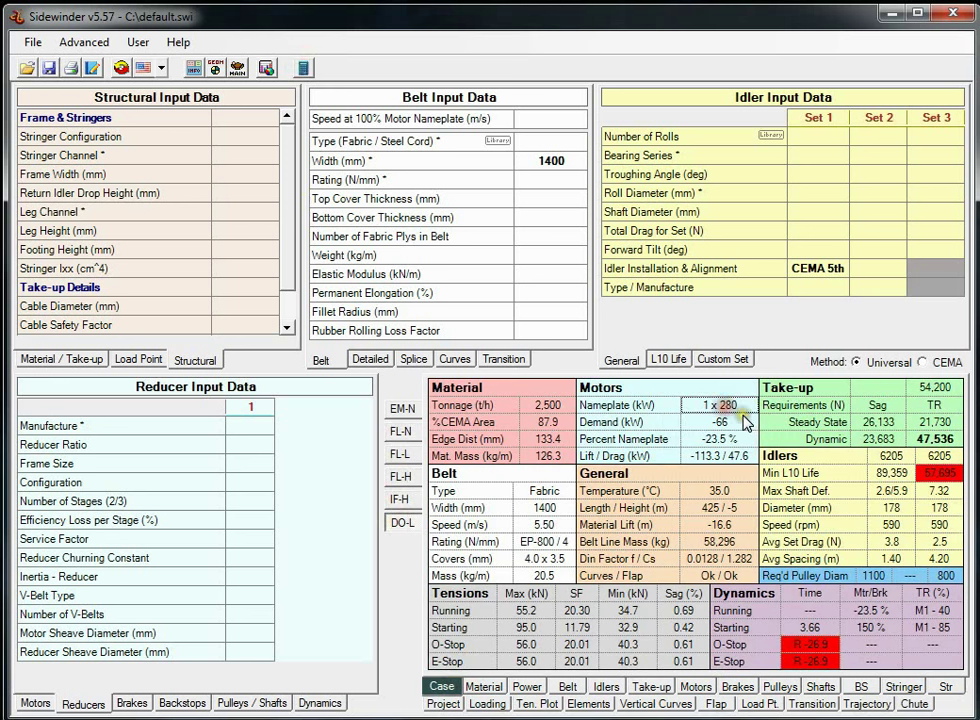
{"action": "left_click", "coordinate": [399, 499]}
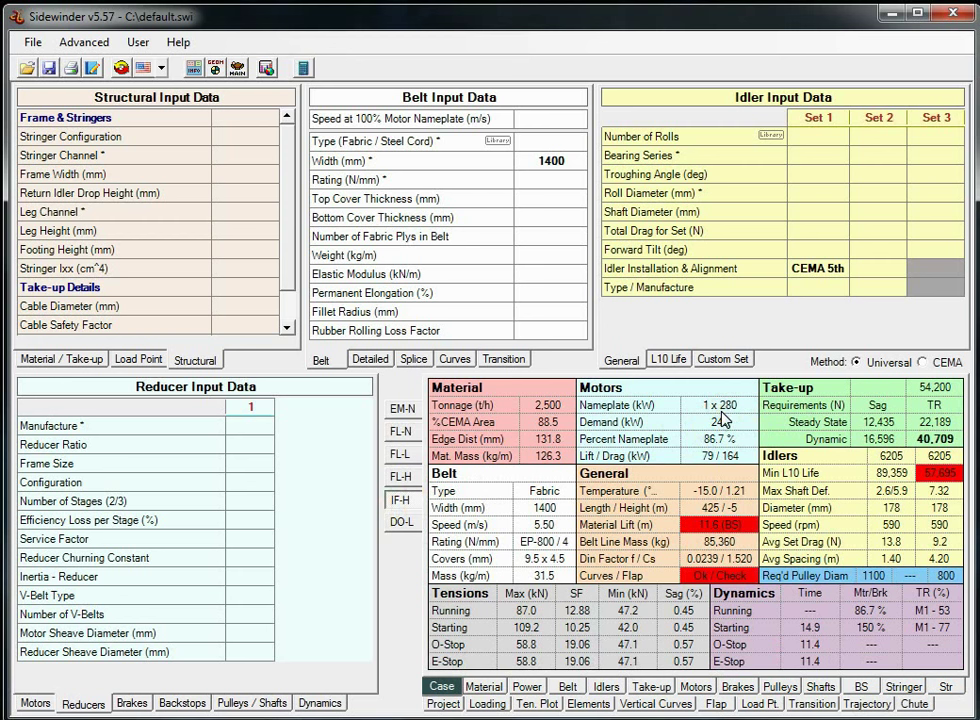
{"action": "left_click", "coordinate": [490, 702]}
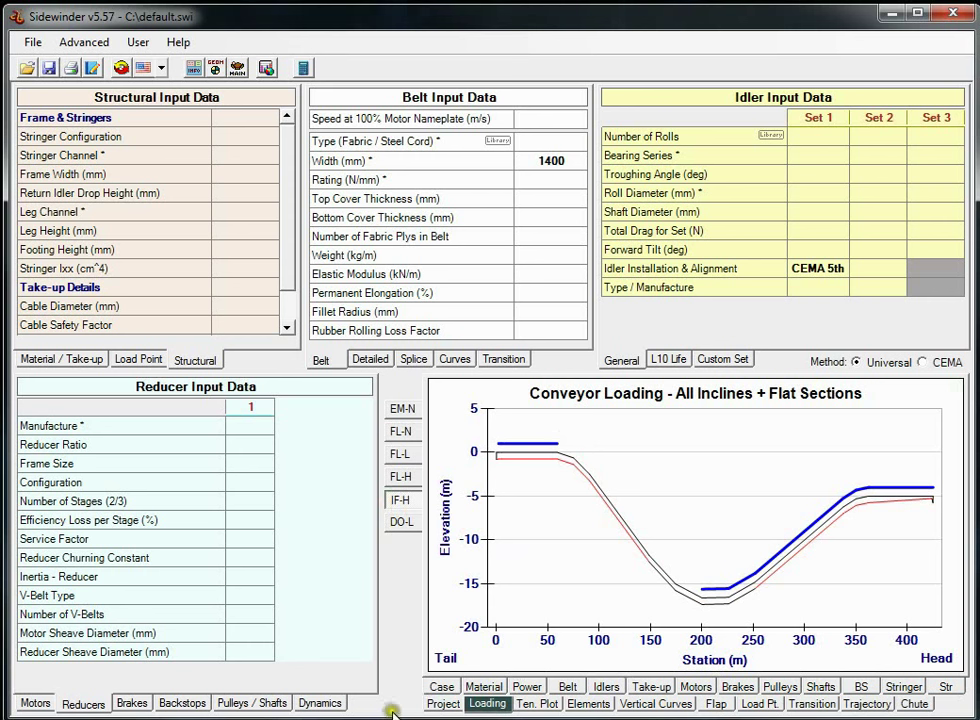
Step: Switch load conditions to Custom Cases and add an incline case in the empty row below Declines Only
{"action": "left_click", "coordinate": [200, 71]}
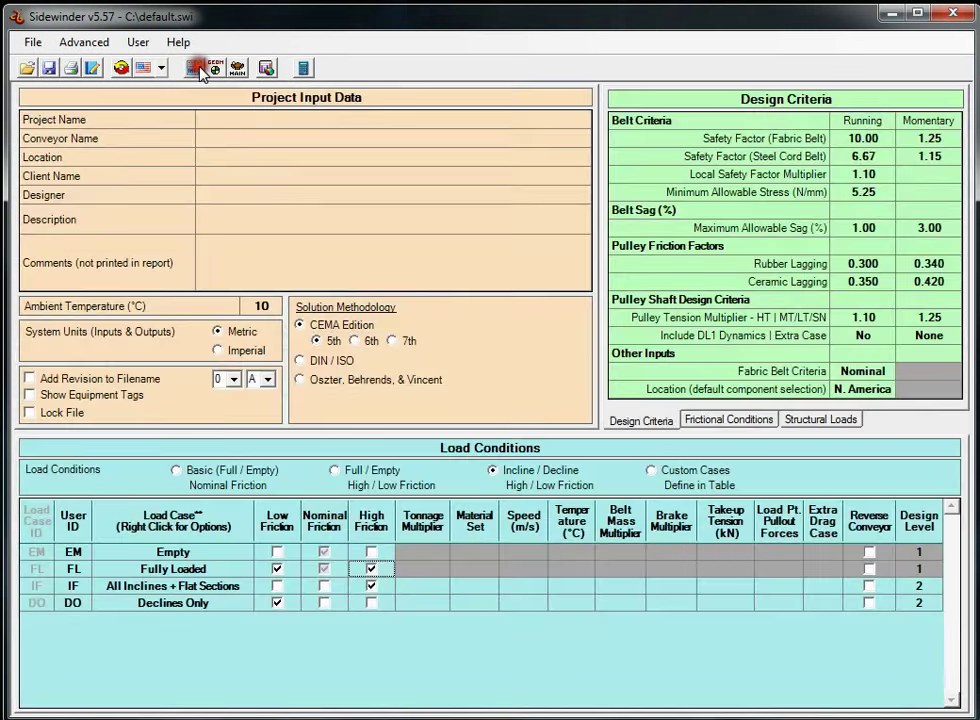
{"action": "left_click", "coordinate": [655, 474]}
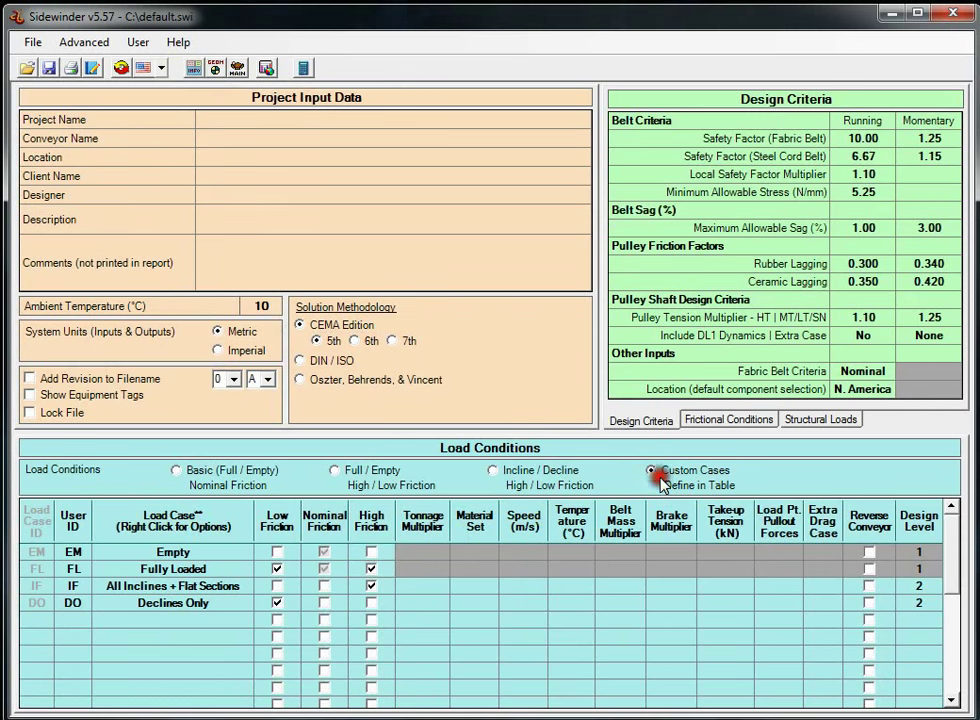
{"action": "left_click", "coordinate": [146, 619]}
{"action": "right_click", "coordinate": [146, 620]}
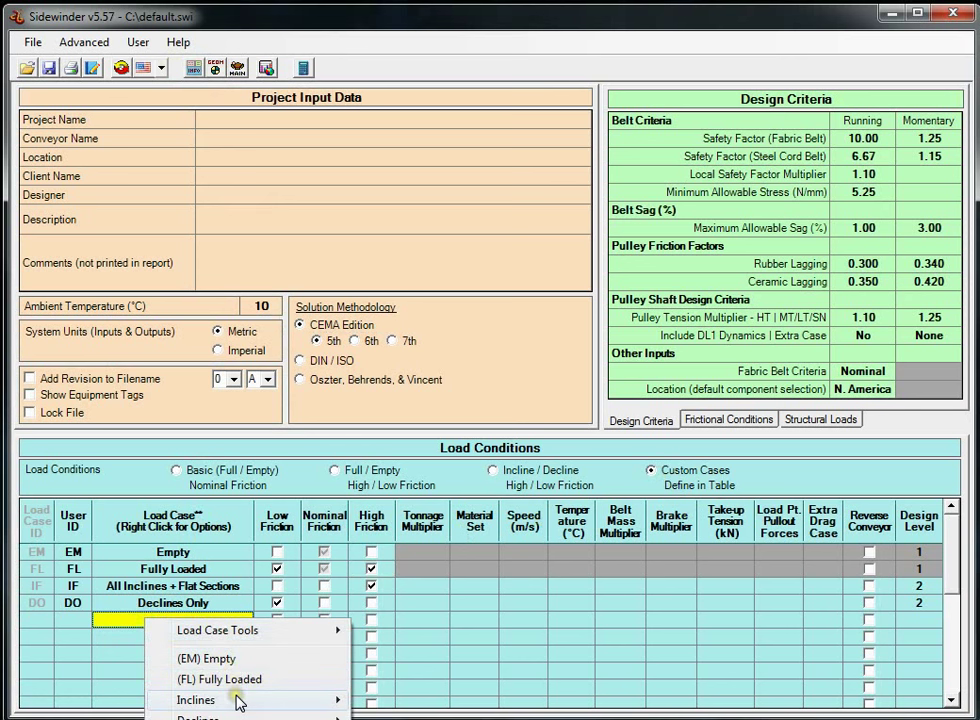
{"action": "mouse_move", "coordinate": [236, 700]}
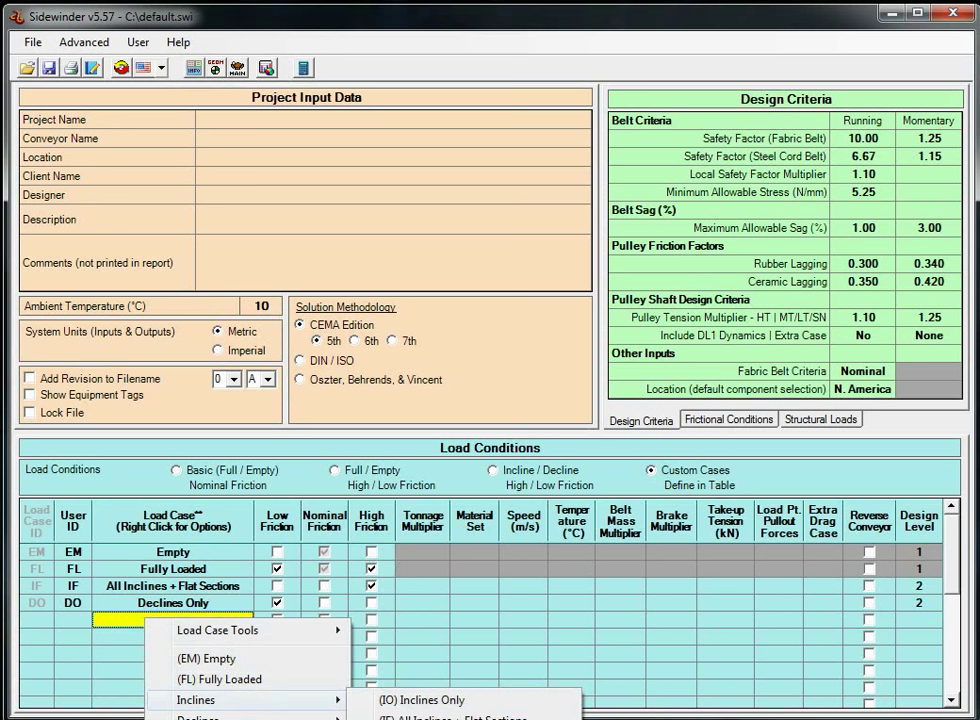
{"action": "left_click", "coordinate": [430, 718]}
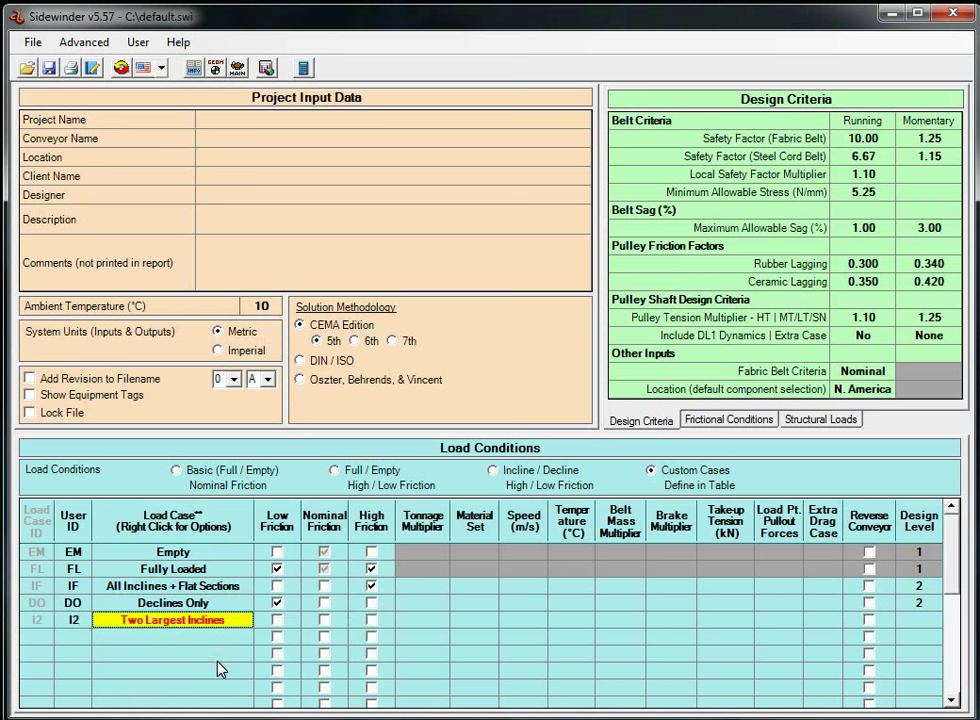
Step: Set the new row to the (IO) Inclines Only case with low friction
{"action": "right_click", "coordinate": [204, 620]}
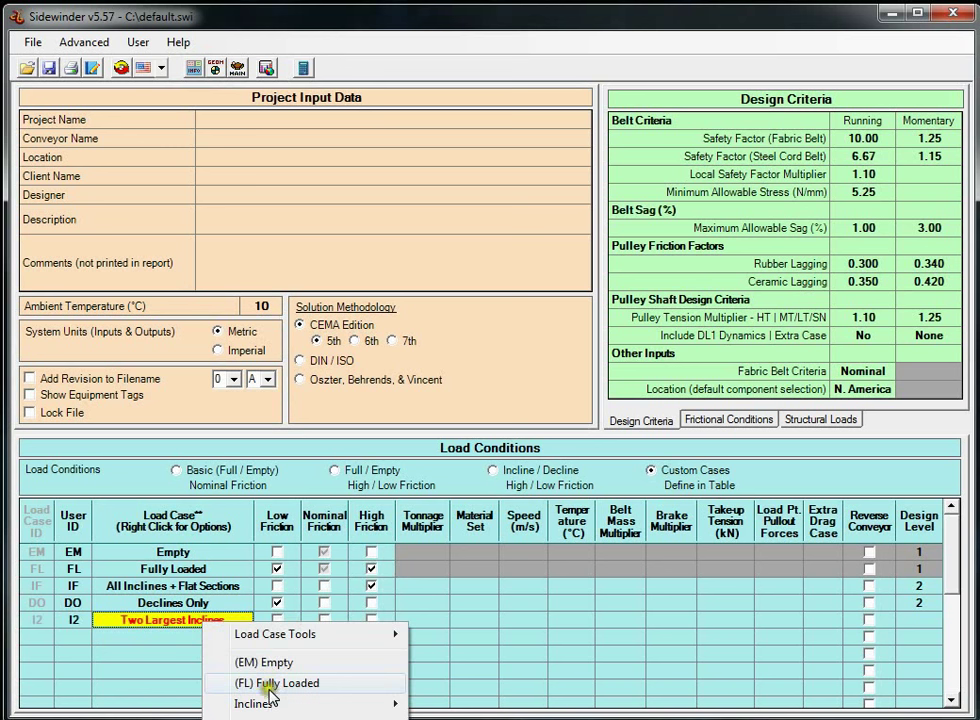
{"action": "left_click", "coordinate": [270, 689]}
{"action": "right_click", "coordinate": [204, 621]}
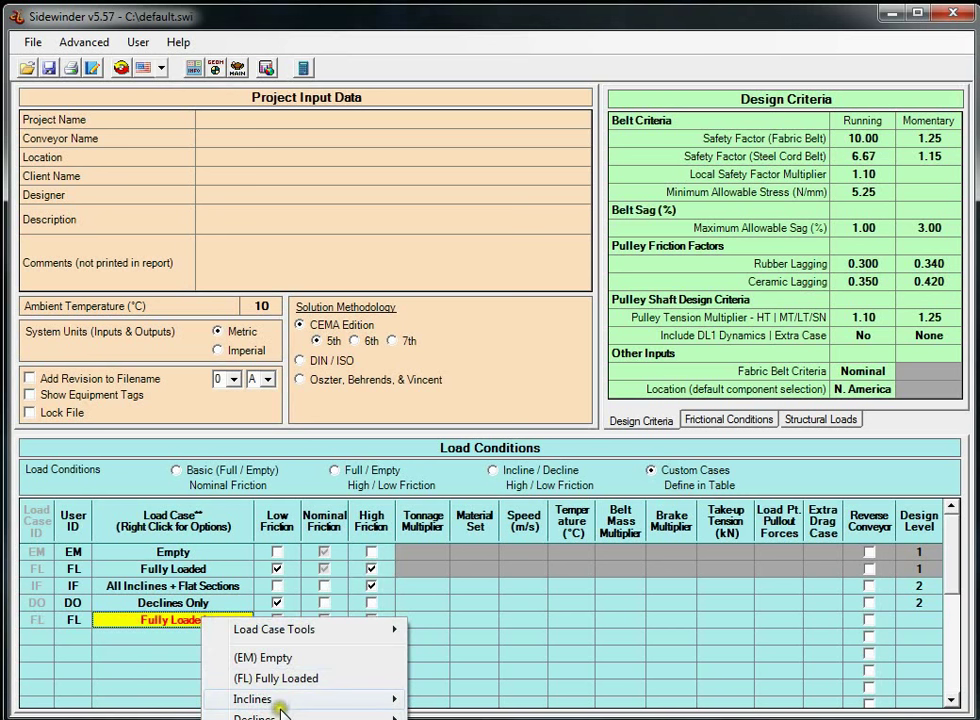
{"action": "mouse_move", "coordinate": [283, 699]}
{"action": "left_click", "coordinate": [466, 700]}
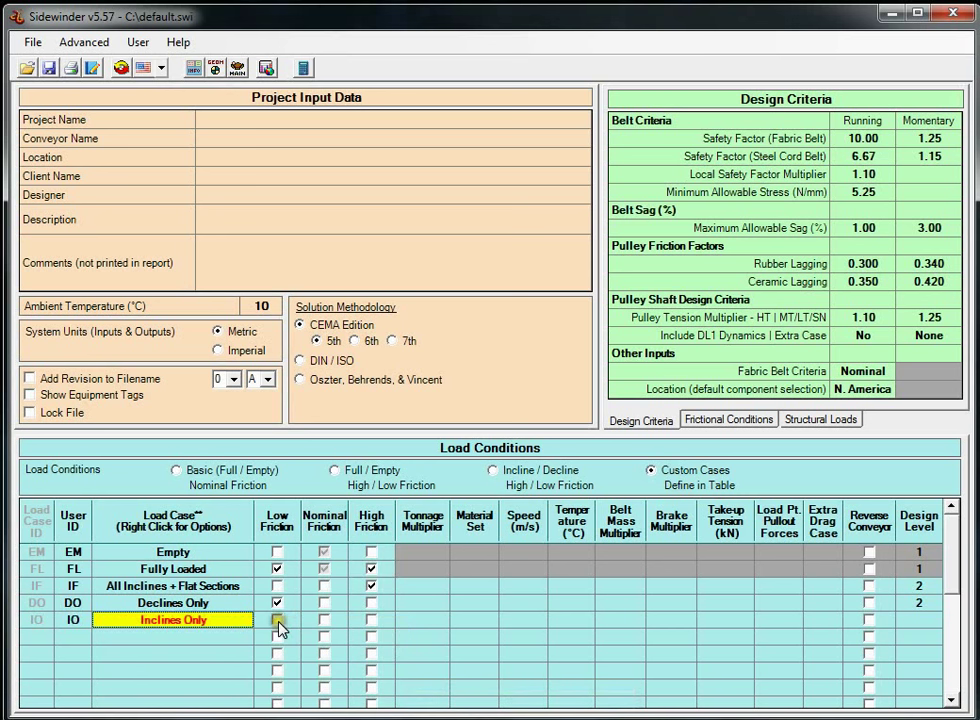
{"action": "left_click", "coordinate": [278, 622]}
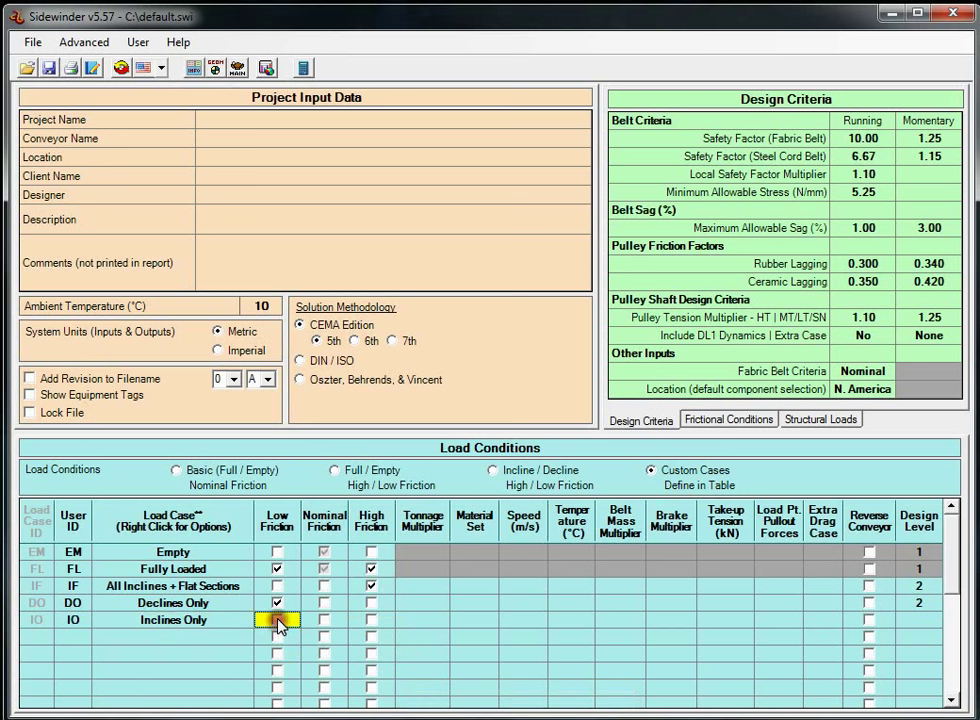
Step: Turn on high friction for All Inclines + Flat Sections and return to the main screen
{"action": "left_click", "coordinate": [372, 588]}
{"action": "left_click", "coordinate": [192, 619]}
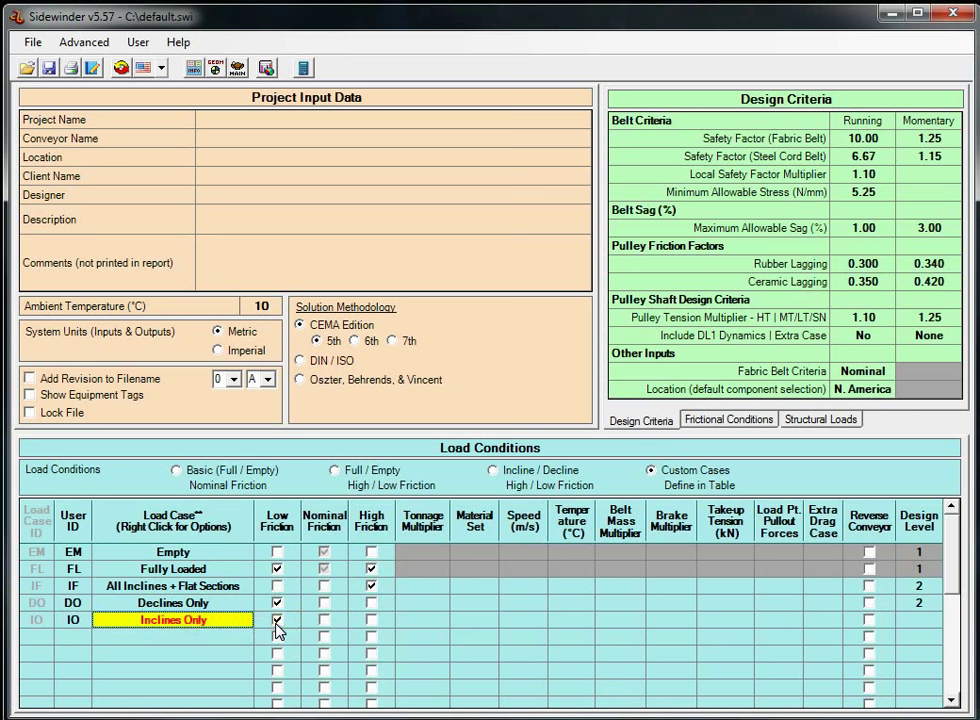
{"action": "left_click", "coordinate": [237, 68]}
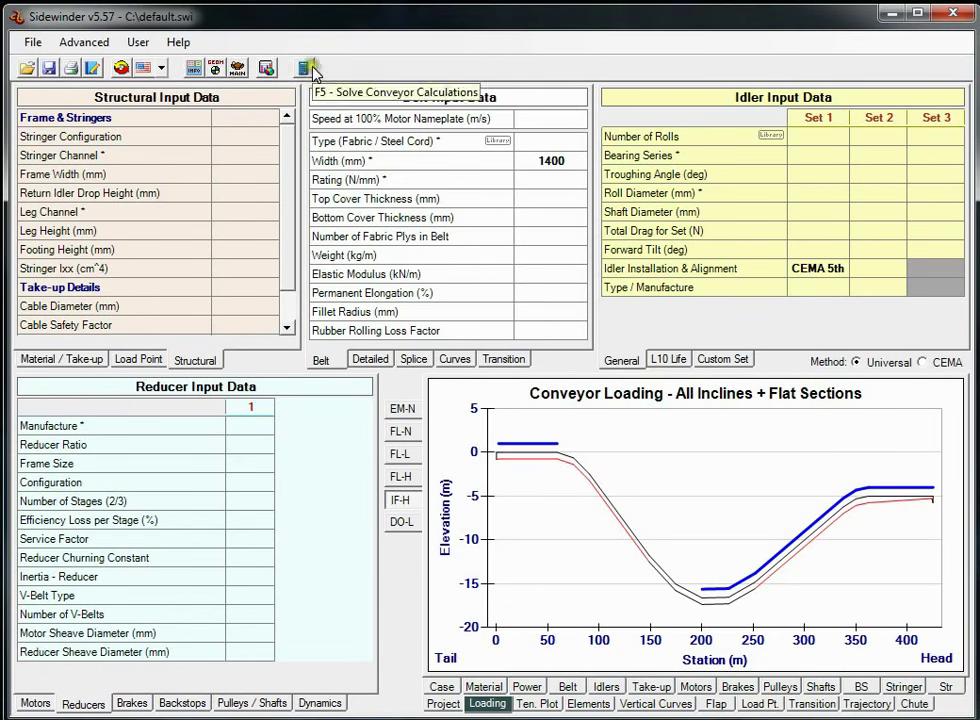
Step: Review the case summary and backstop requirements, selecting the Fully Loaded high friction row
{"action": "left_click", "coordinate": [441, 686]}
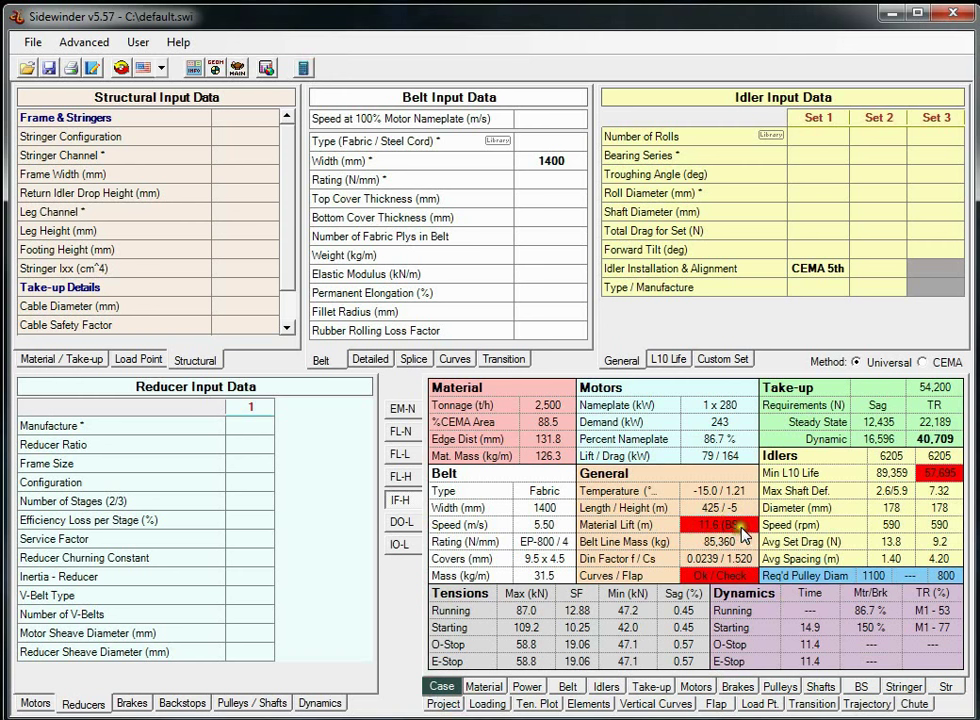
{"action": "left_click", "coordinate": [672, 526]}
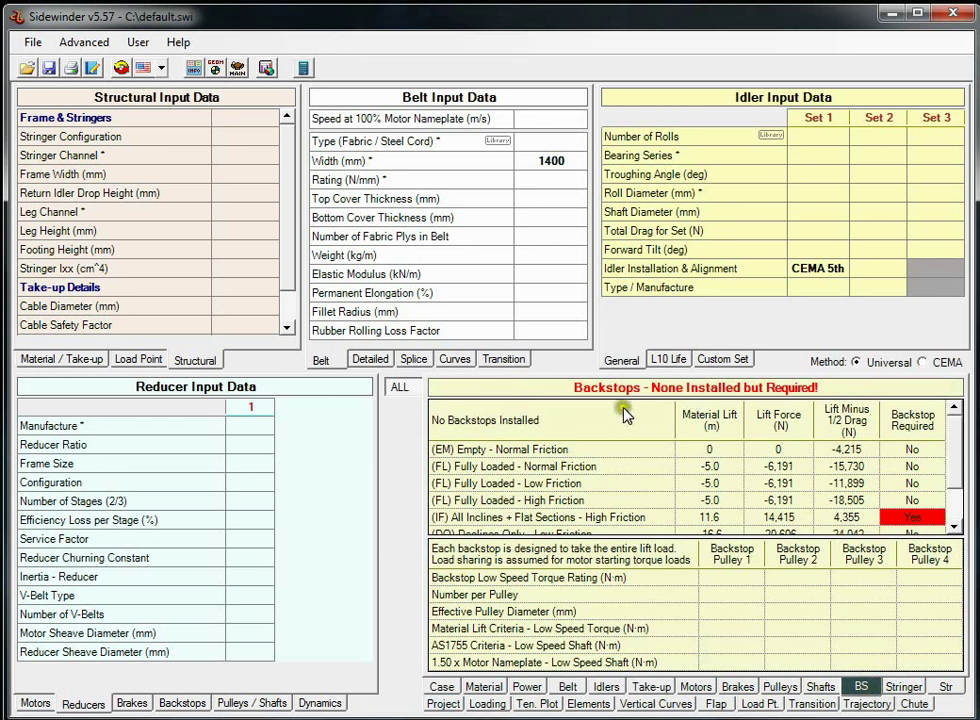
{"action": "left_click", "coordinate": [905, 500]}
{"action": "scroll", "coordinate": [918, 520], "scroll_direction": "down", "scroll_amount": 1}
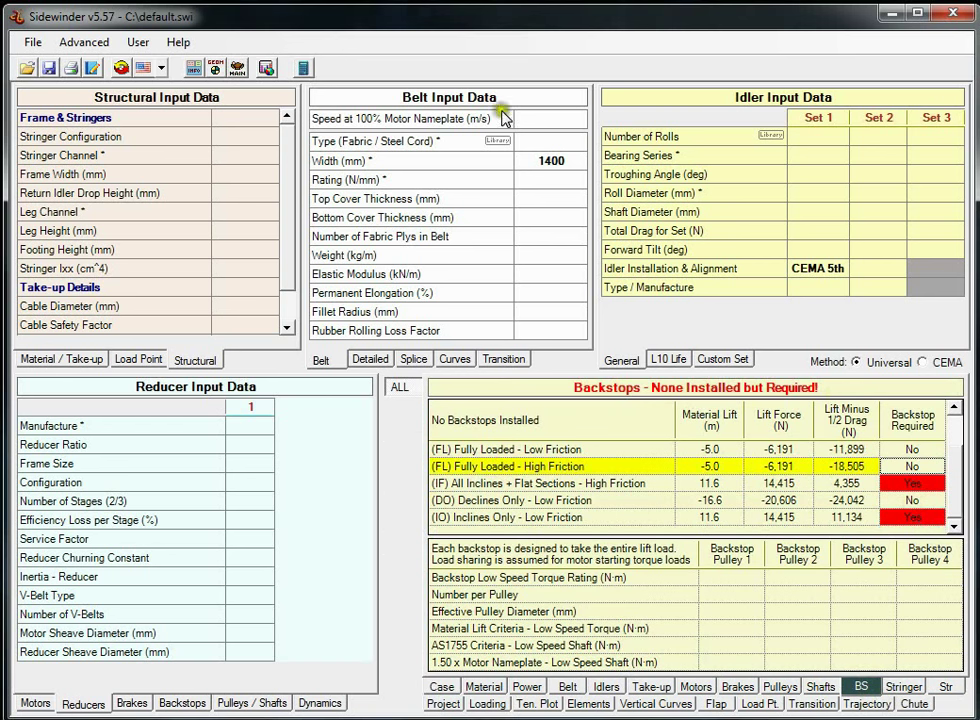
Step: In Easy Profile, set Add Backstops on Pulleys to Motor 1, then return to MAIN
{"action": "left_click", "coordinate": [218, 68]}
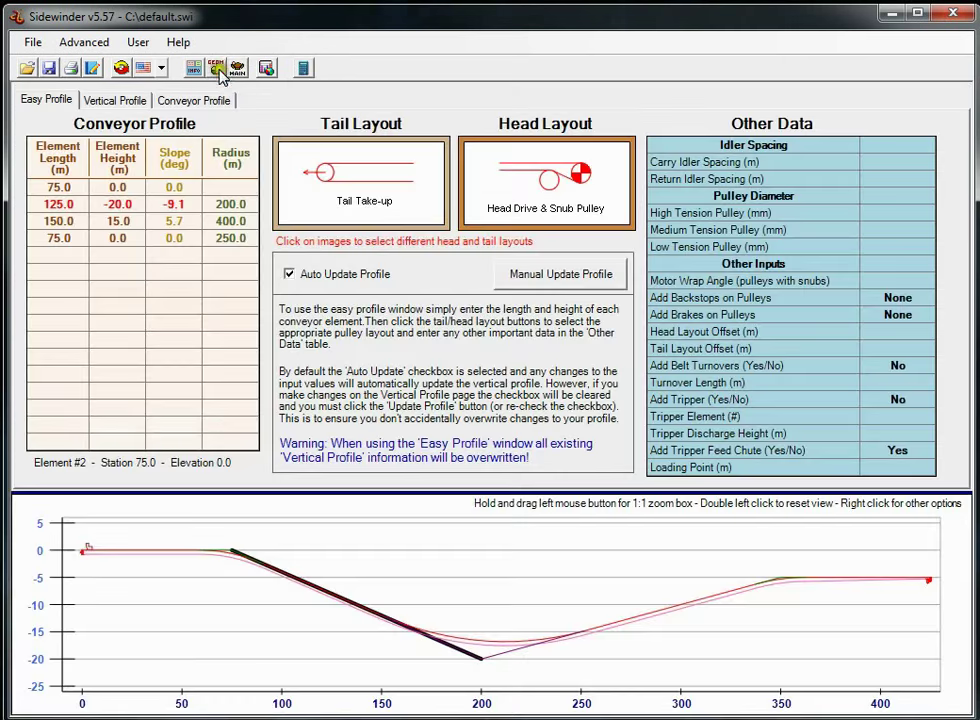
{"action": "left_click", "coordinate": [898, 297]}
{"action": "left_click", "coordinate": [899, 298]}
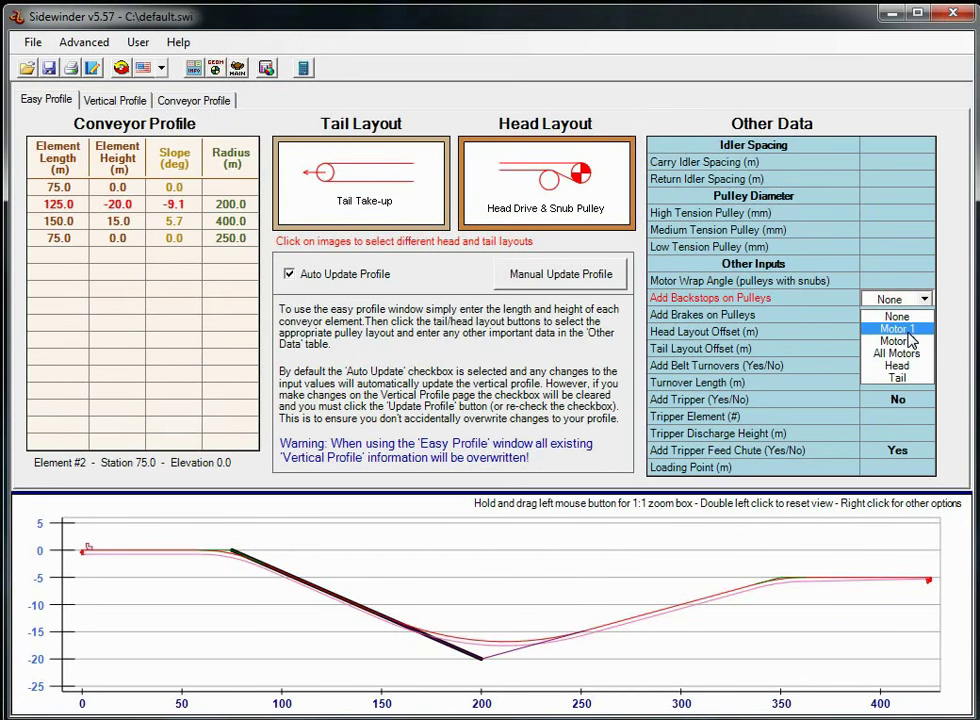
{"action": "left_click", "coordinate": [908, 331]}
{"action": "left_click", "coordinate": [908, 331]}
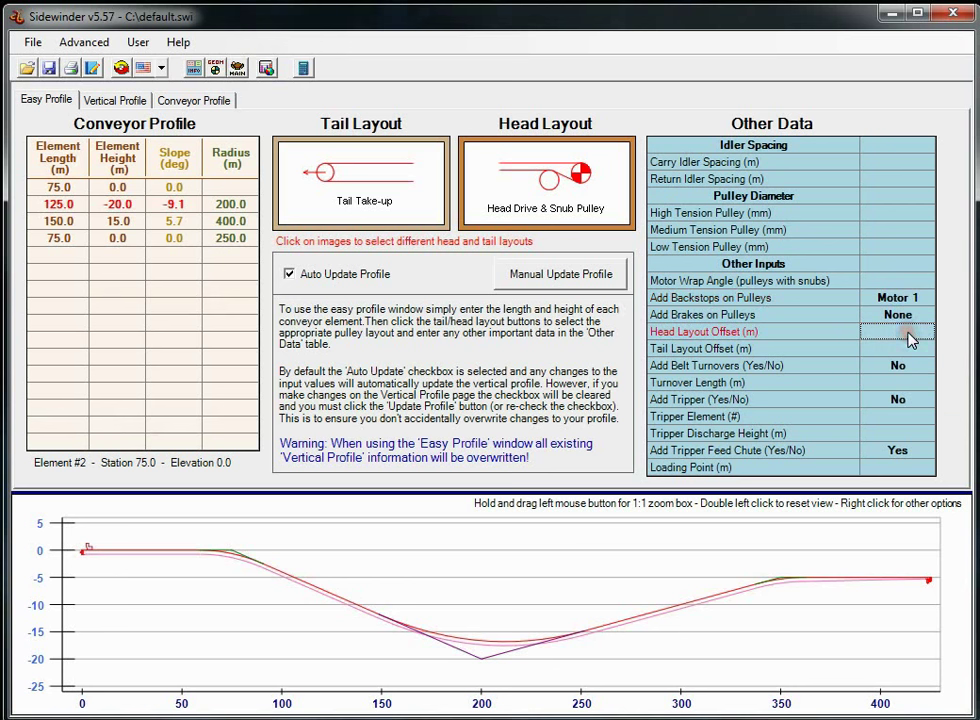
{"action": "left_click", "coordinate": [318, 79]}
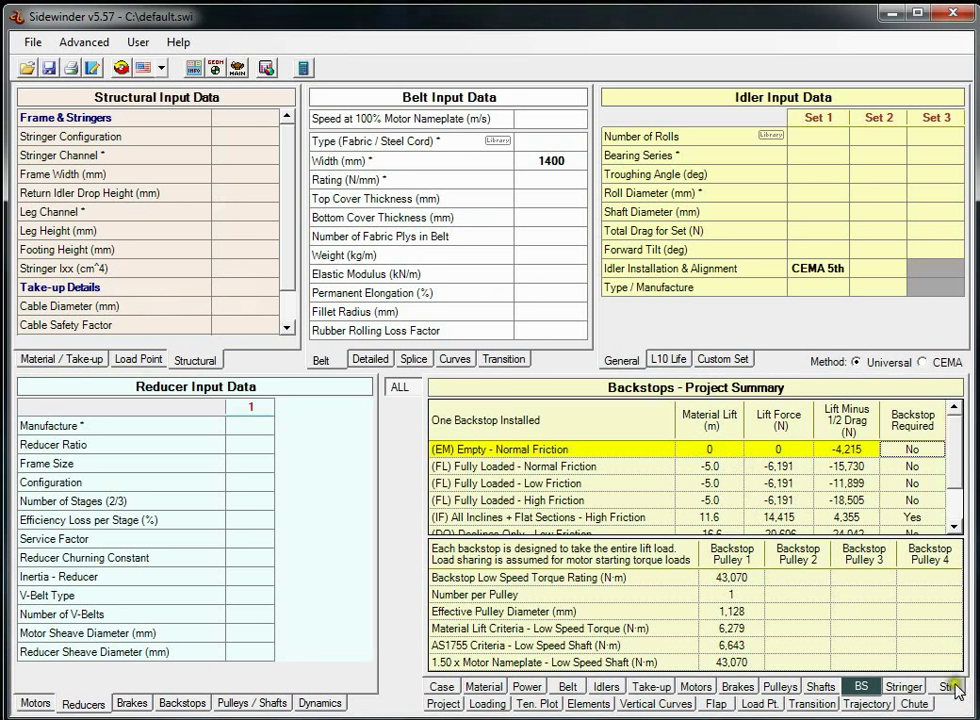
Step: Plot belt tensions for the FL-N case, then show its element data table
{"action": "left_click", "coordinate": [486, 703]}
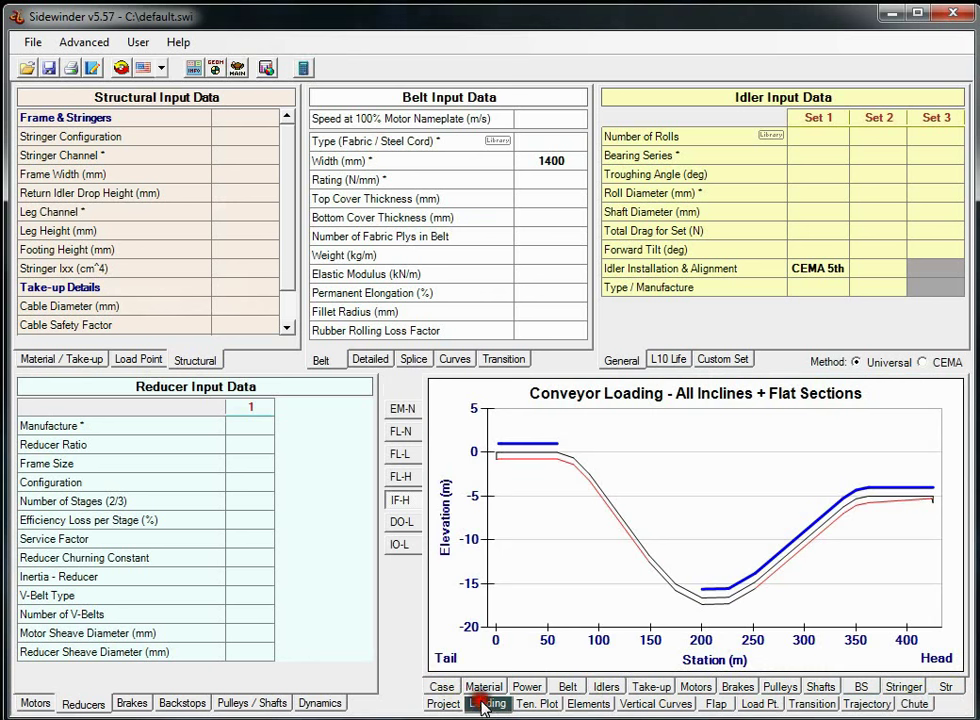
{"action": "left_click", "coordinate": [537, 703]}
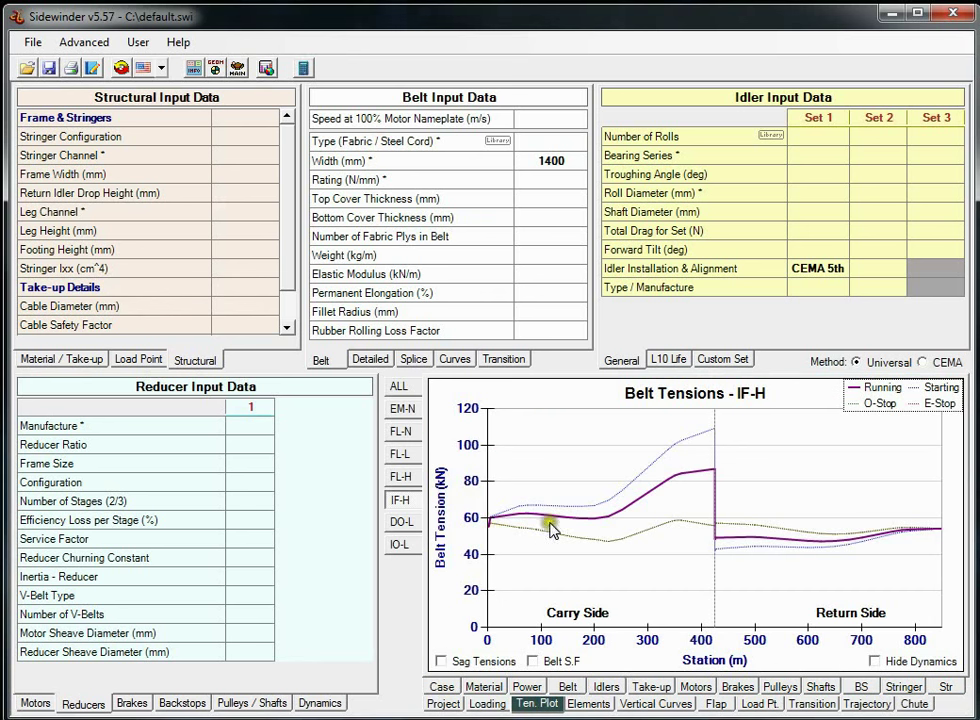
{"action": "left_click", "coordinate": [401, 432]}
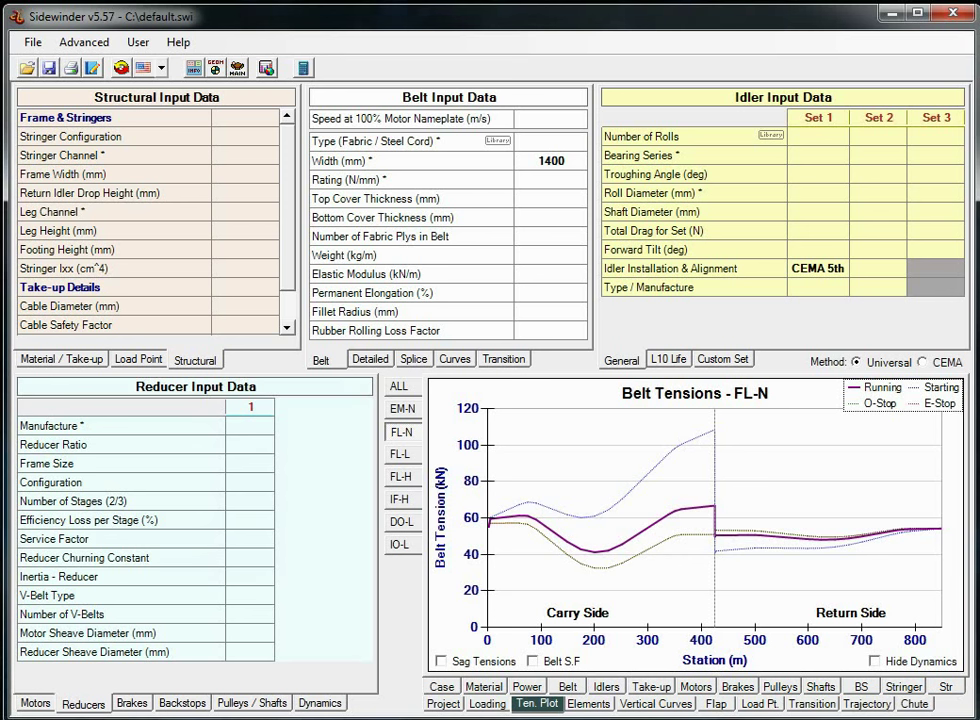
{"action": "left_click", "coordinate": [590, 704]}
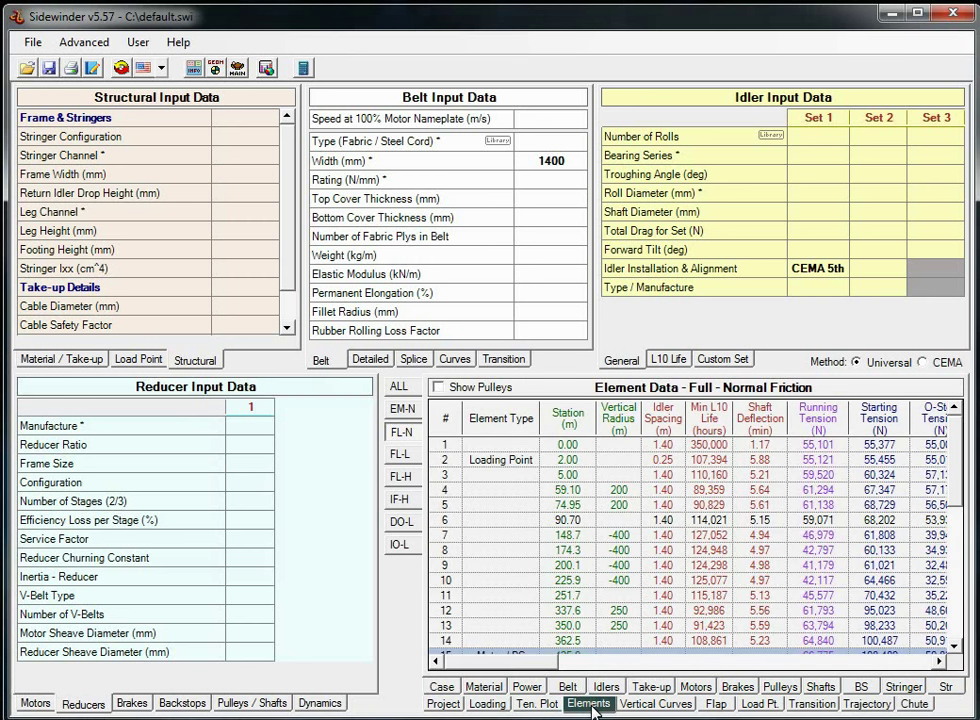
{"action": "left_click", "coordinate": [681, 503]}
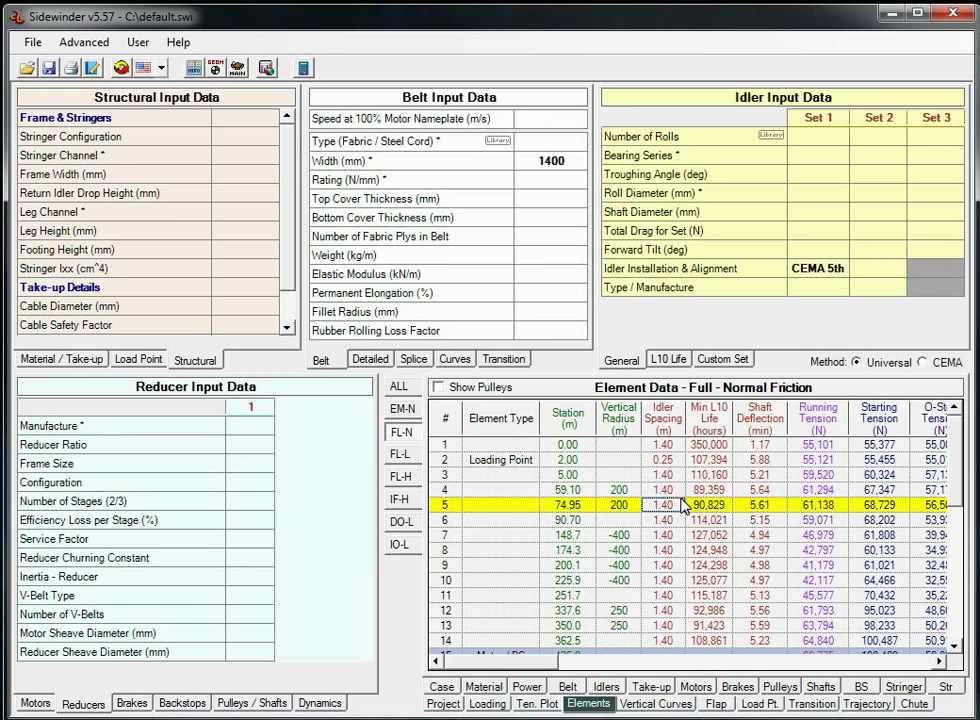
{"action": "key", "text": "Left"}
{"action": "key", "text": "Right"}
{"action": "key", "text": "Right"}
{"action": "key", "text": "Right"}
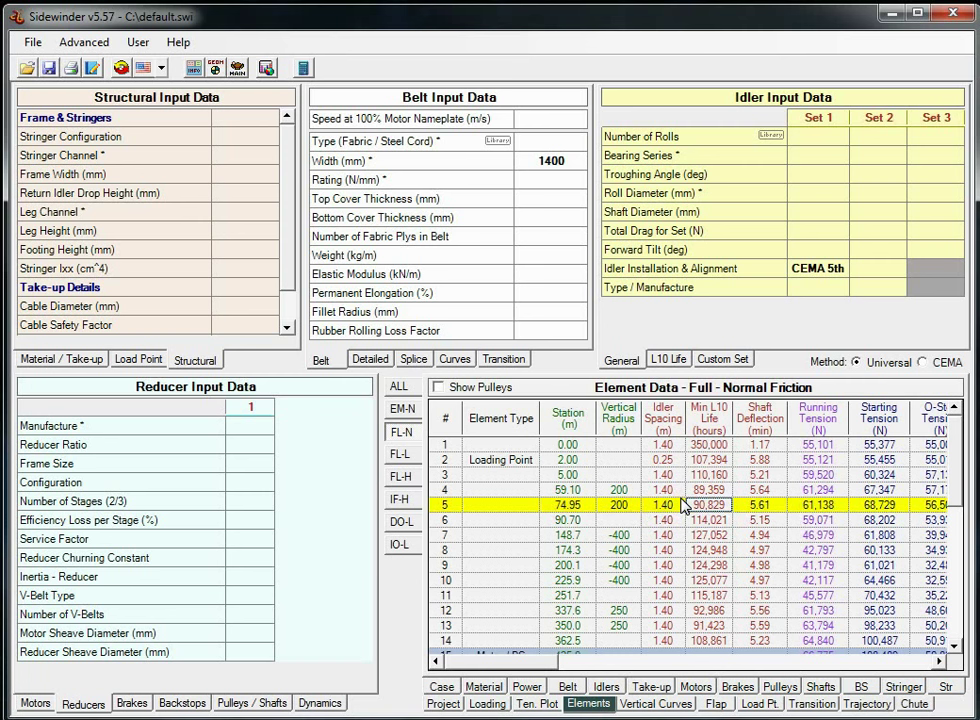
{"action": "key", "text": "Right"}
{"action": "key", "text": "Right"}
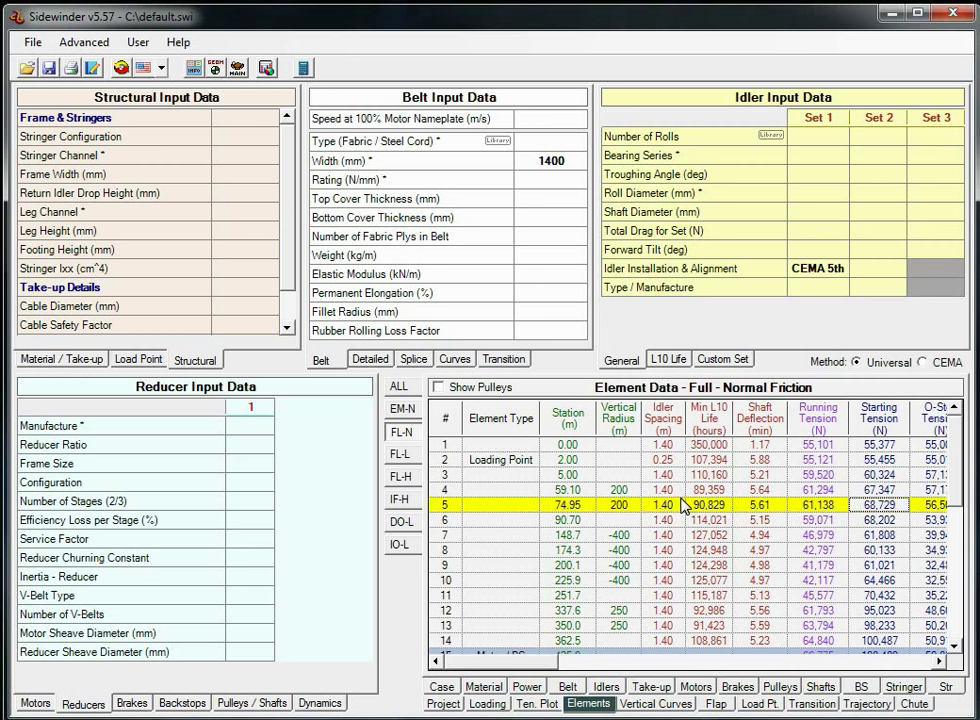
{"action": "key", "text": "Right"}
{"action": "key", "text": "Right"}
{"action": "key", "text": "Right"}
{"action": "key", "text": "Right"}
{"action": "key", "text": "Right"}
{"action": "key", "text": "Right"}
{"action": "key", "text": "Right"}
{"action": "key", "text": "Right"}
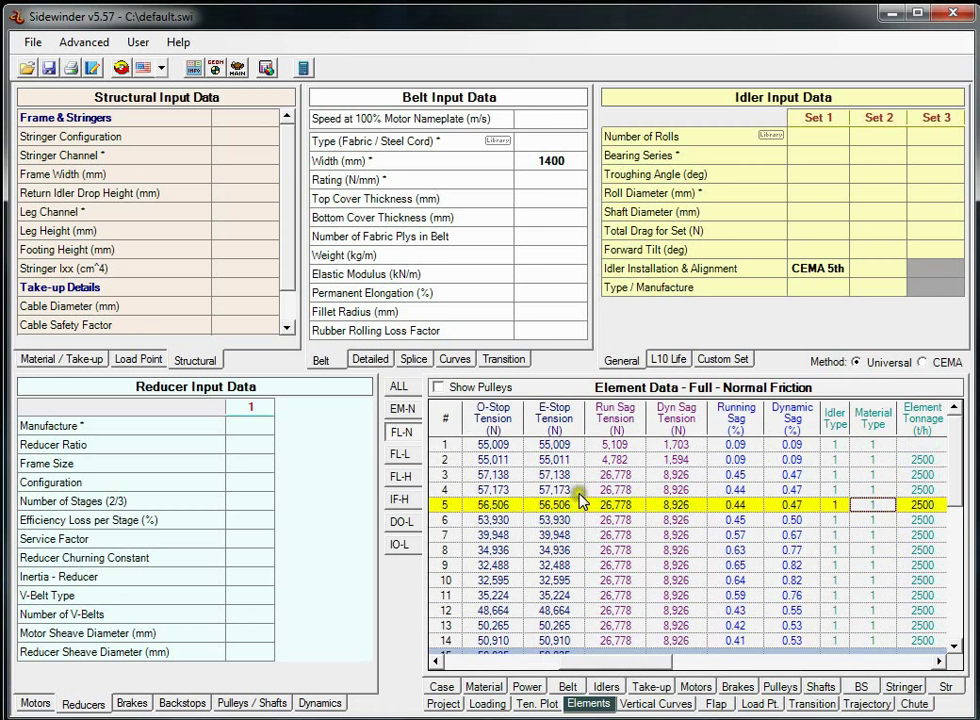
{"action": "right_click", "coordinate": [580, 498]}
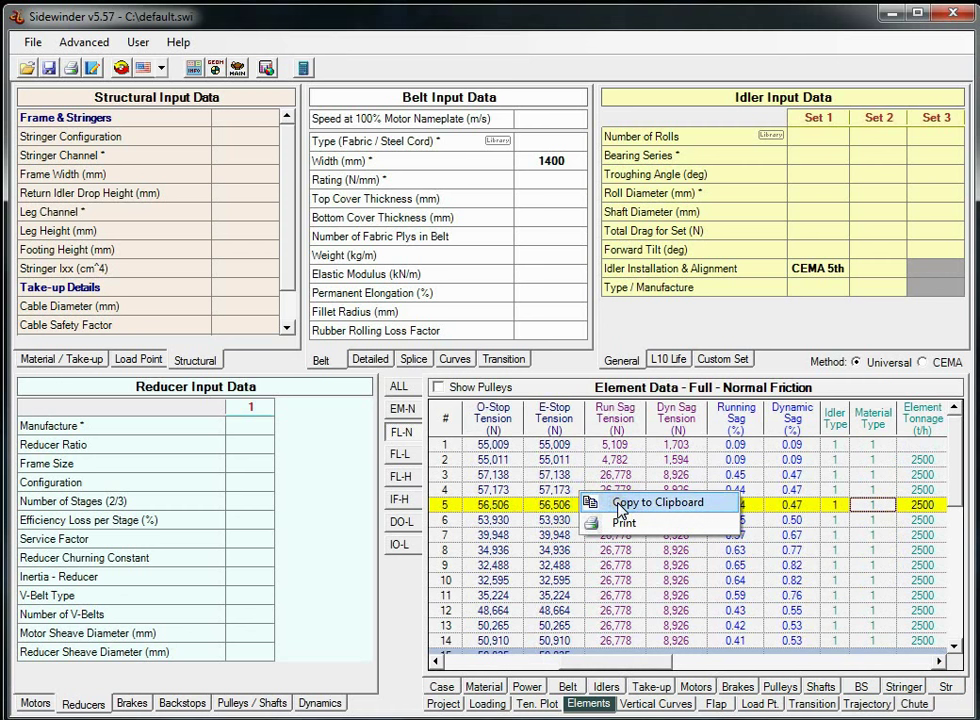
Step: Copy the Full, Normal Friction element data and paste it into Excel's Book1 at A1
{"action": "left_click", "coordinate": [640, 505]}
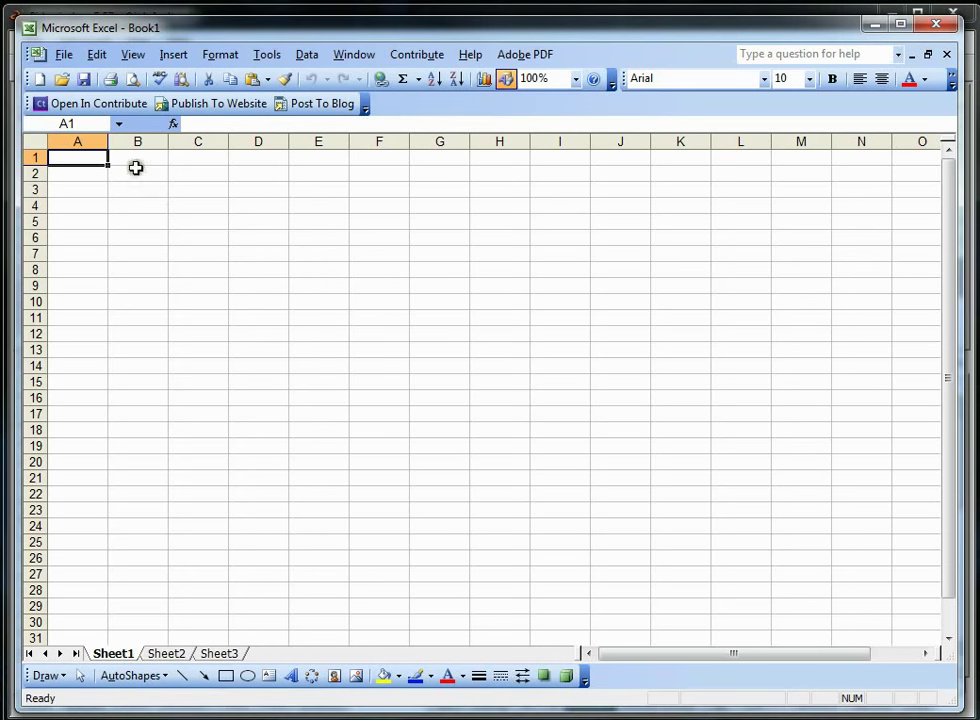
{"action": "right_click", "coordinate": [67, 161]}
{"action": "left_click", "coordinate": [164, 216]}
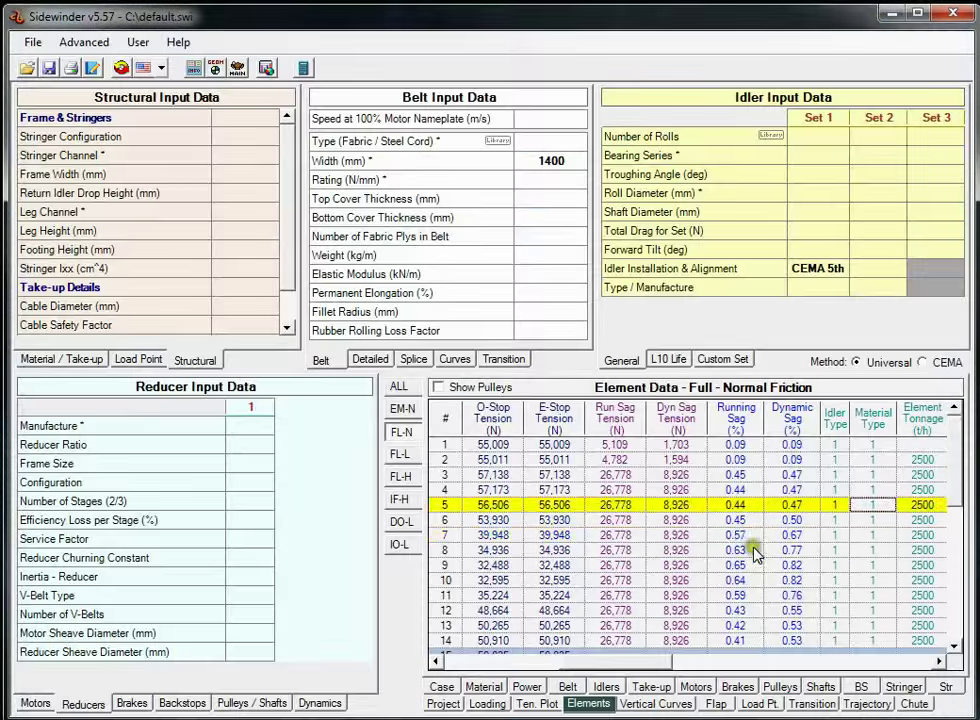
Step: Copy the Belt Tensions FL-N plot and paste it into Word's Document1
{"action": "left_click", "coordinate": [752, 537]}
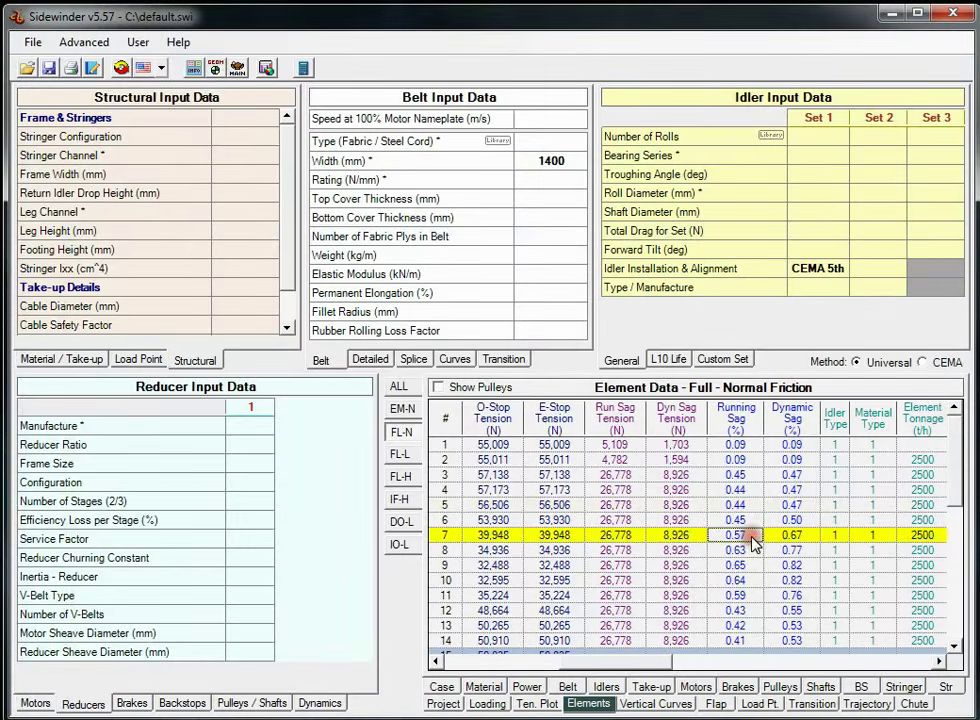
{"action": "left_click", "coordinate": [536, 704]}
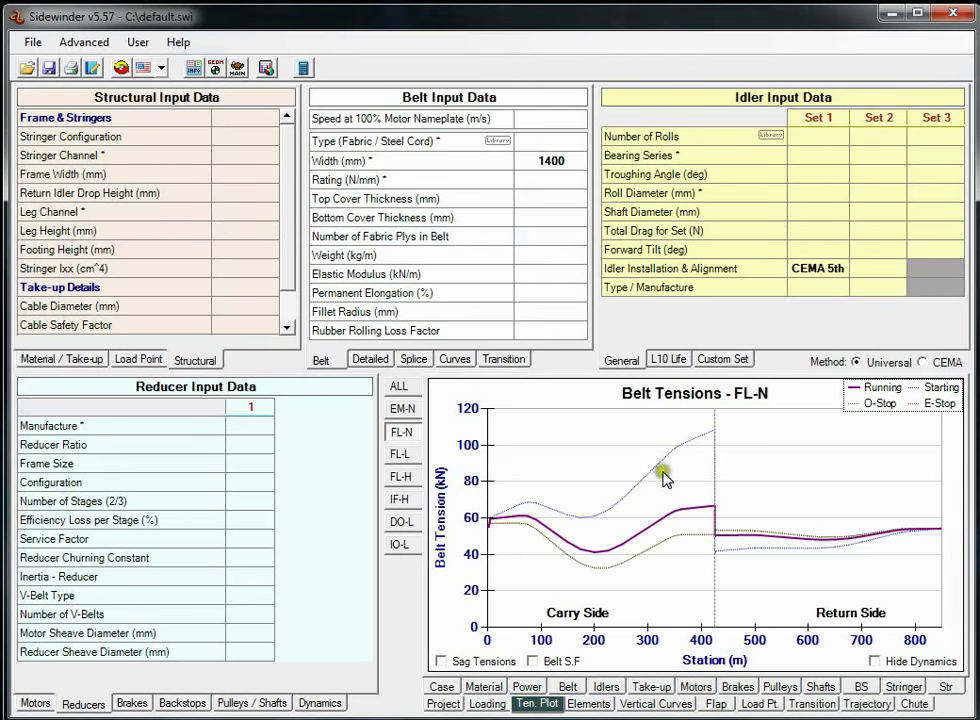
{"action": "right_click", "coordinate": [663, 471]}
{"action": "left_click", "coordinate": [721, 484]}
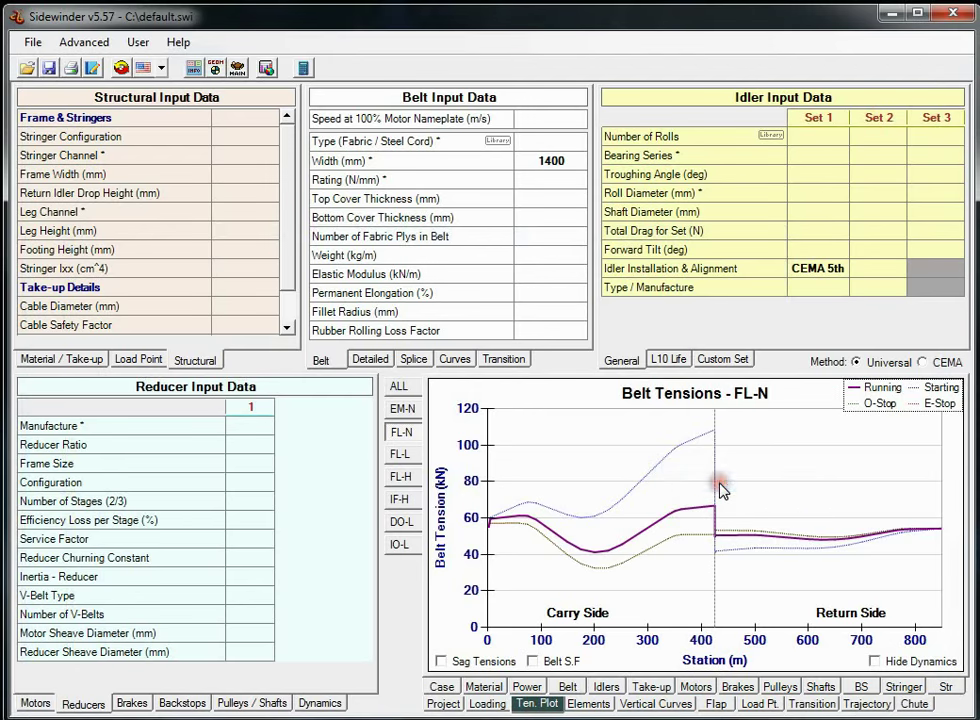
{"action": "key", "text": "alt+Tab"}
{"action": "right_click", "coordinate": [385, 275]}
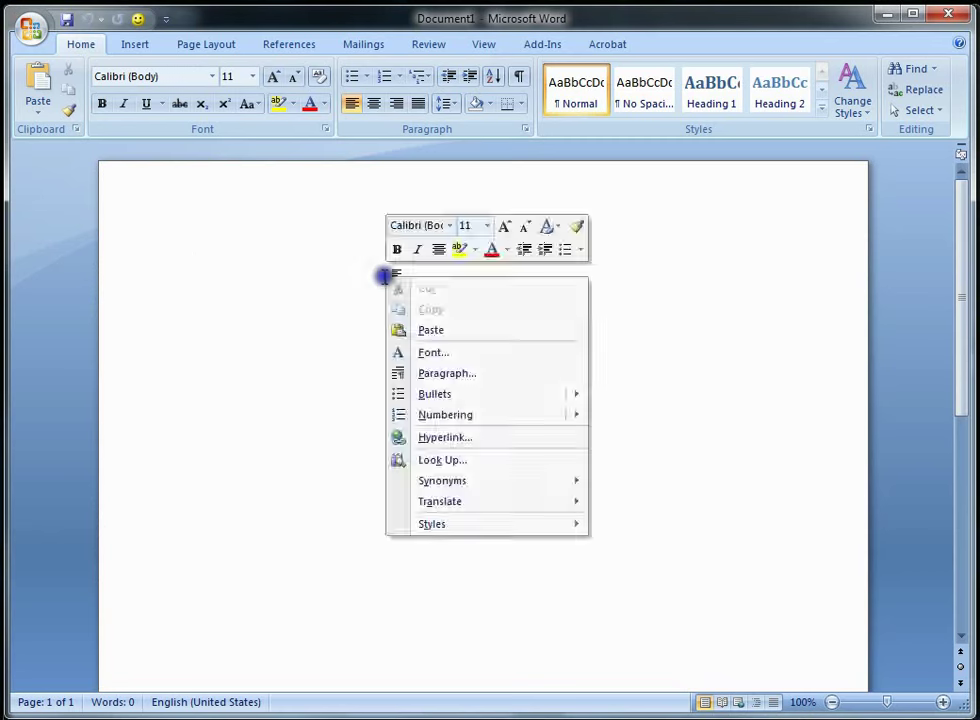
{"action": "left_click", "coordinate": [426, 331]}
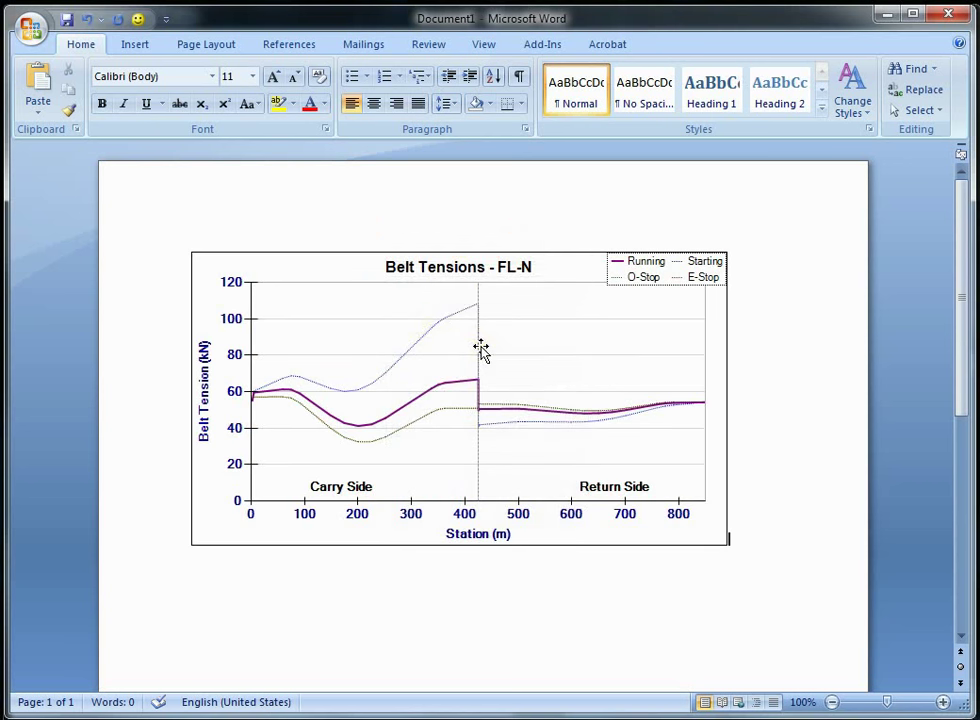
Step: Delete the pasted chart from the Word page and go back to Sidewinder
{"action": "left_click", "coordinate": [481, 349]}
{"action": "key", "text": "Delete"}
{"action": "left_click", "coordinate": [888, 13]}
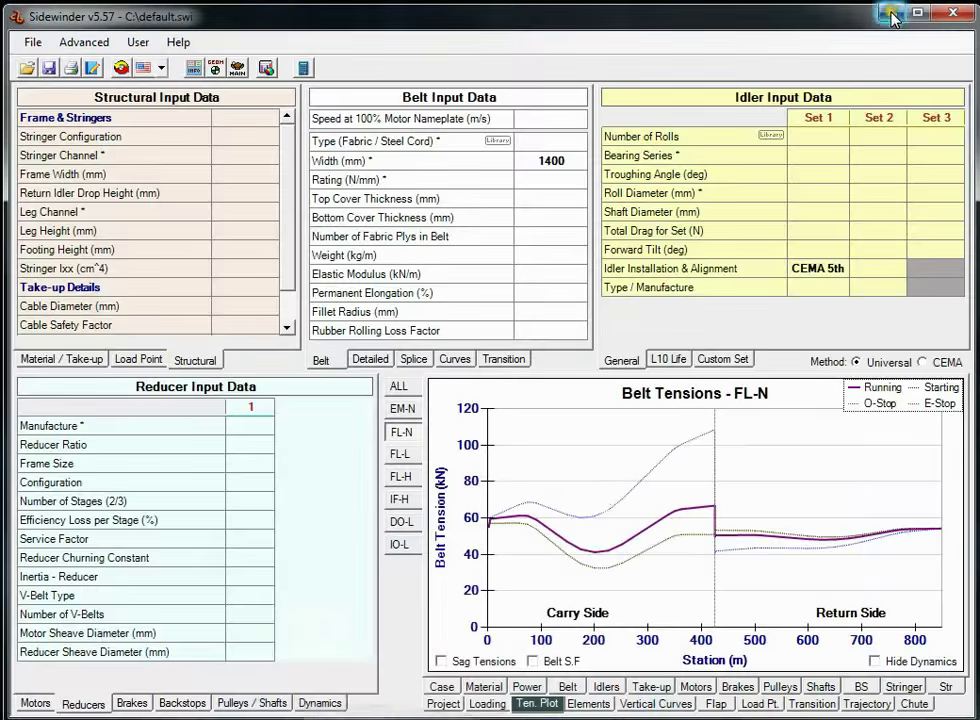
Step: Open the element data and scan across element 7's force columns to its extra accessory force
{"action": "left_click", "coordinate": [611, 704]}
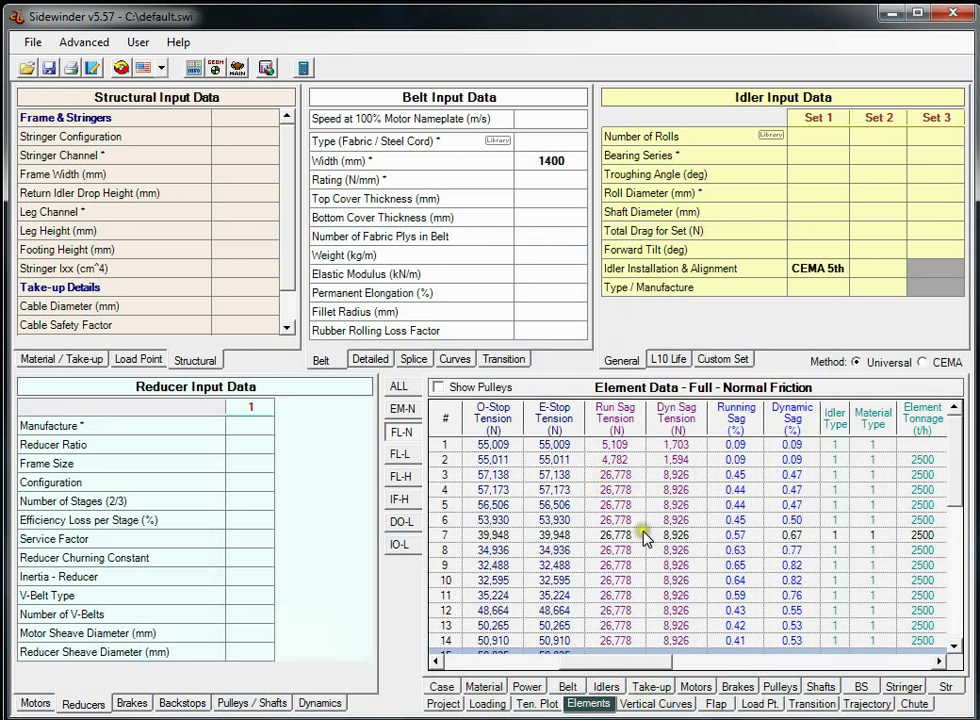
{"action": "left_click", "coordinate": [712, 535]}
{"action": "key", "text": "Right"}
{"action": "key", "text": "Right"}
{"action": "key", "text": "Right"}
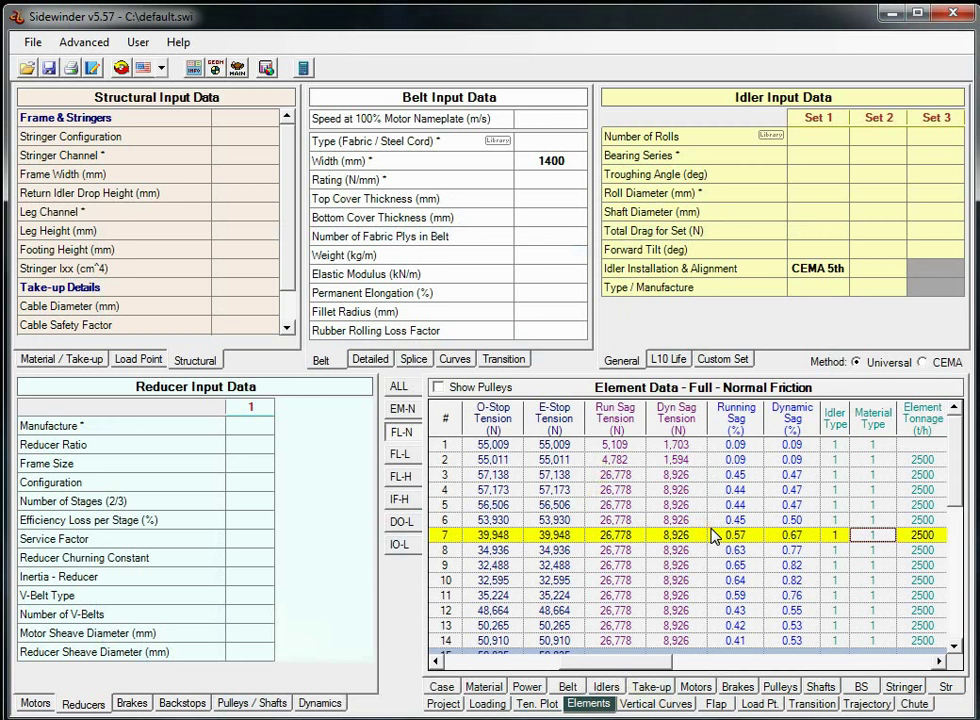
{"action": "key", "text": "Right"}
{"action": "key", "text": "Right"}
{"action": "key", "text": "Right"}
{"action": "key", "text": "Right"}
{"action": "key", "text": "Right"}
{"action": "key", "text": "Right"}
{"action": "key", "text": "Right"}
{"action": "key", "text": "Right"}
{"action": "key", "text": "Right"}
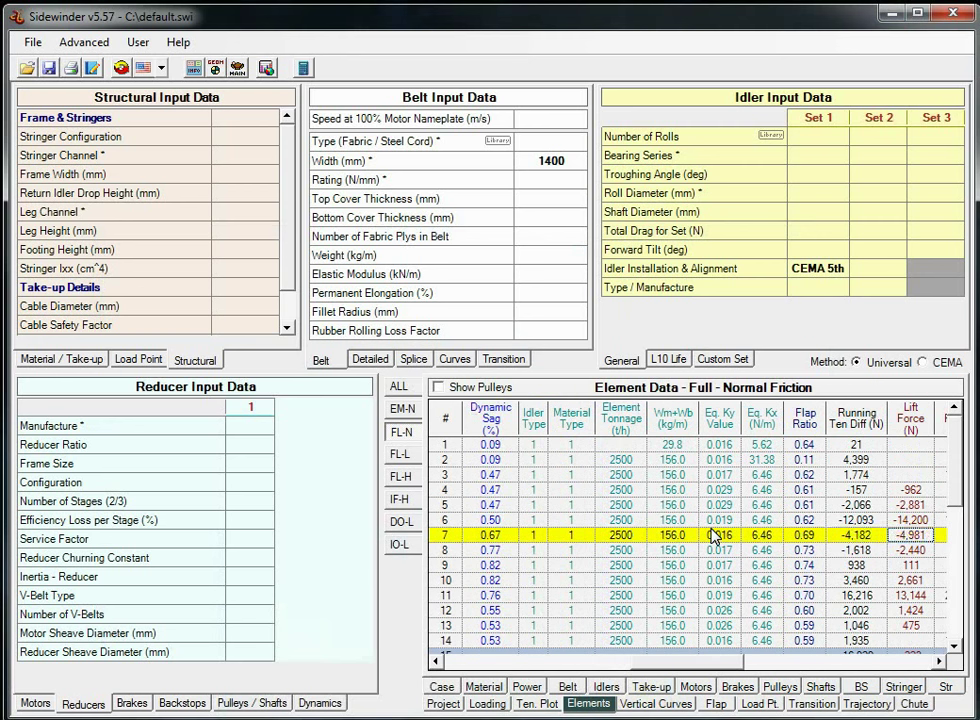
{"action": "key", "text": "Right"}
{"action": "key", "text": "Right"}
{"action": "key", "text": "Right"}
{"action": "key", "text": "Right"}
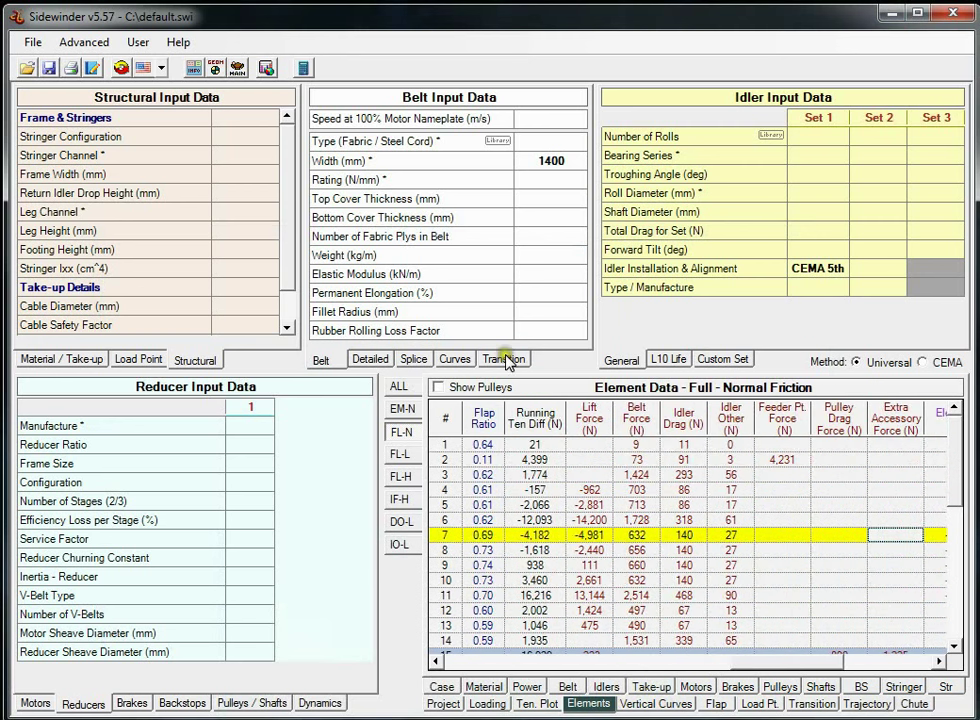
Step: Inspect element 5's lift, belt and idler forces and element 2's 4,231 N feeder force
{"action": "left_click", "coordinate": [537, 477]}
{"action": "left_click", "coordinate": [537, 505]}
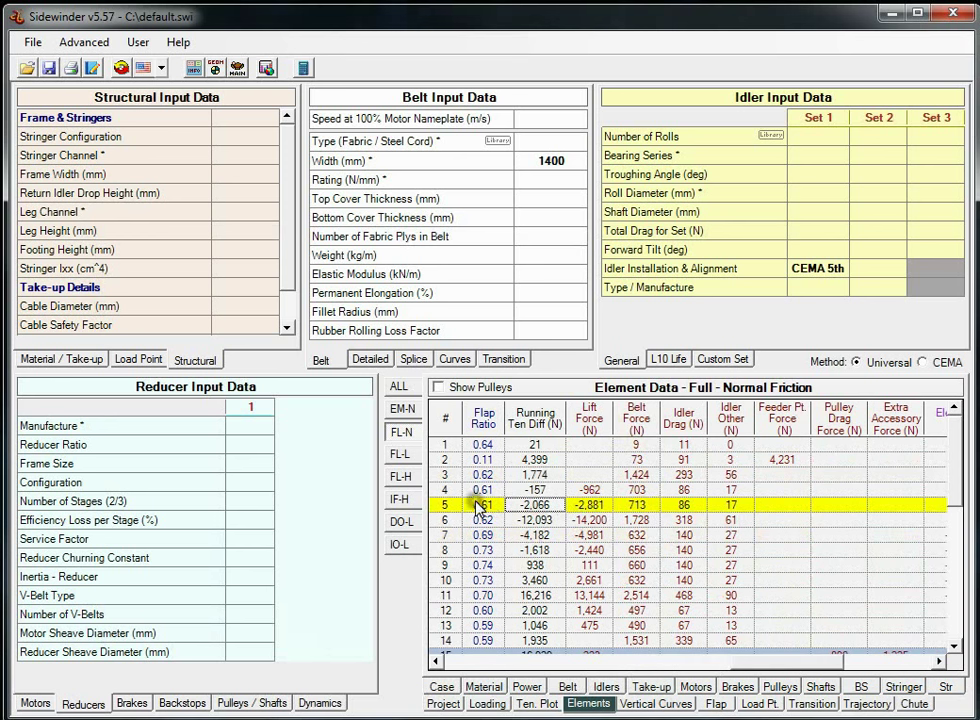
{"action": "left_click", "coordinate": [589, 505]}
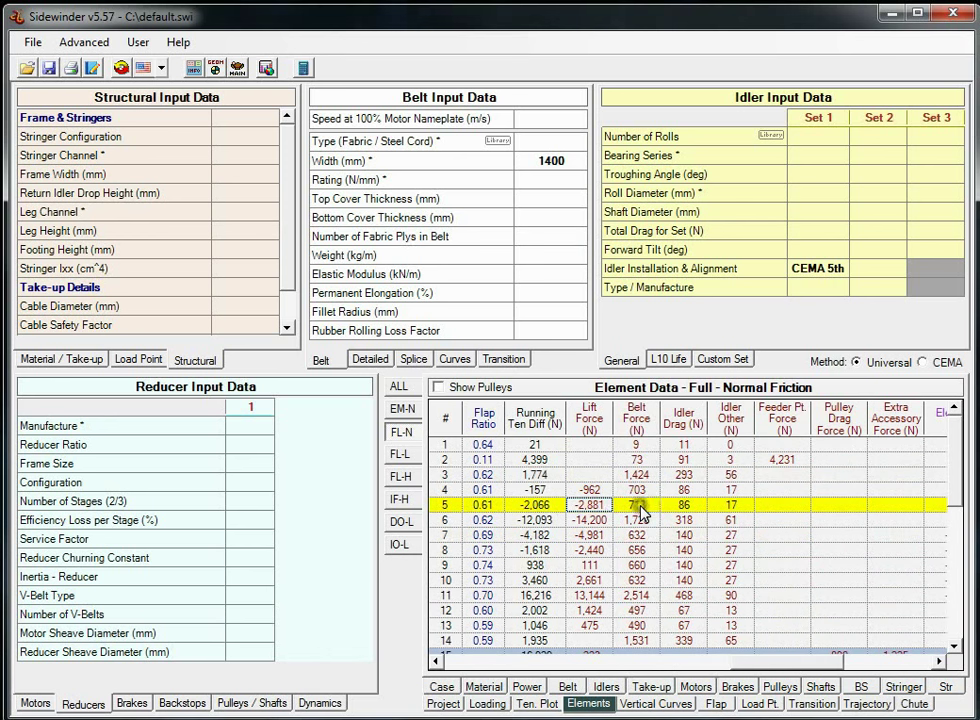
{"action": "left_click", "coordinate": [638, 505]}
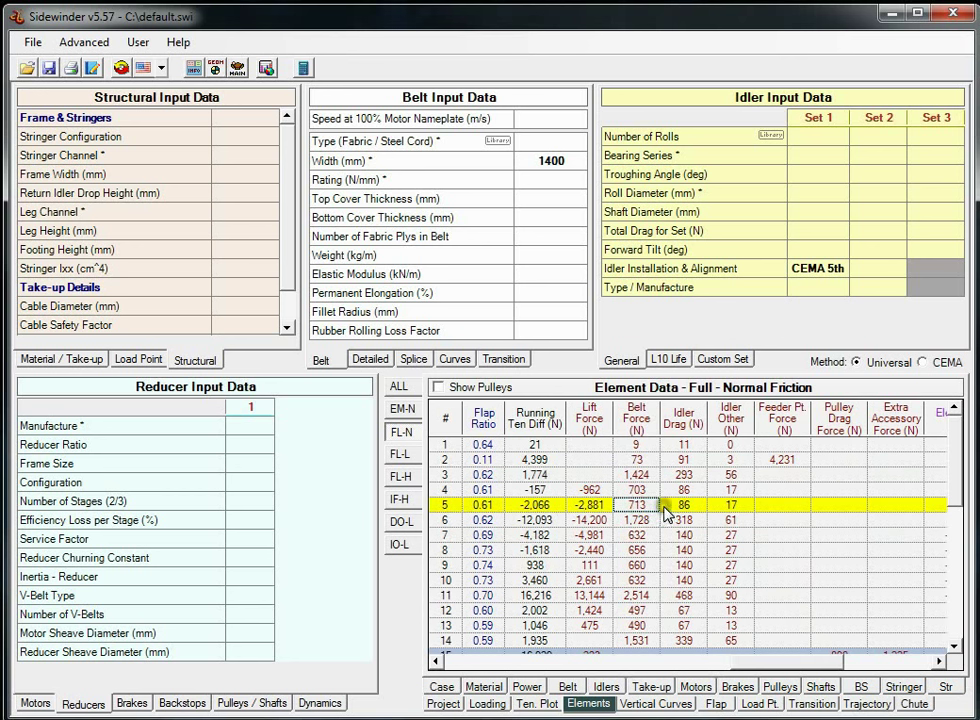
{"action": "left_click", "coordinate": [686, 505]}
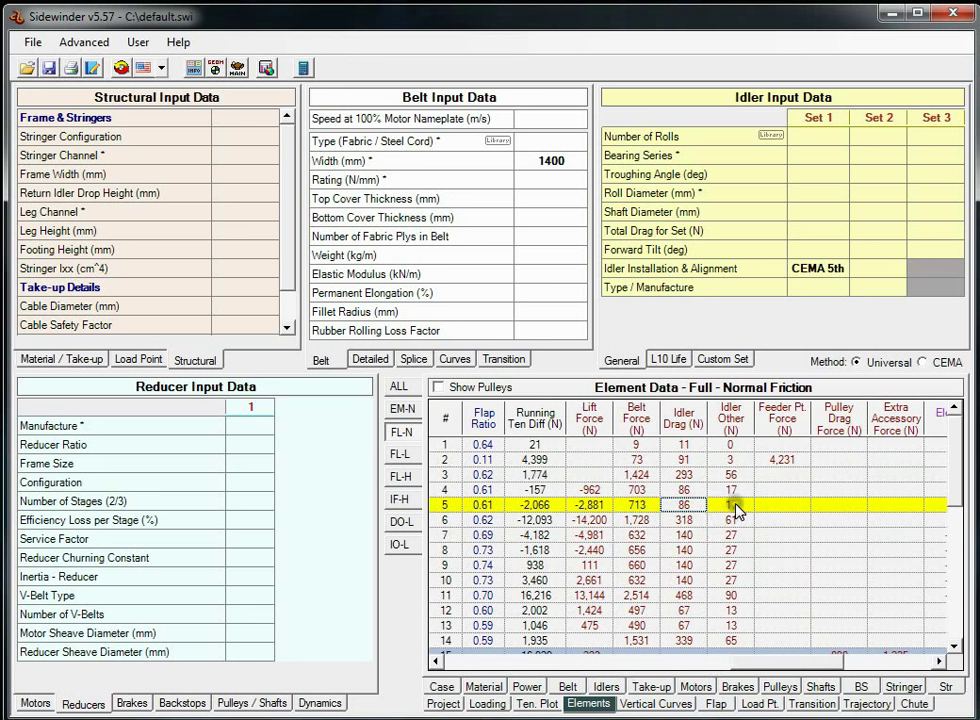
{"action": "left_click", "coordinate": [735, 507]}
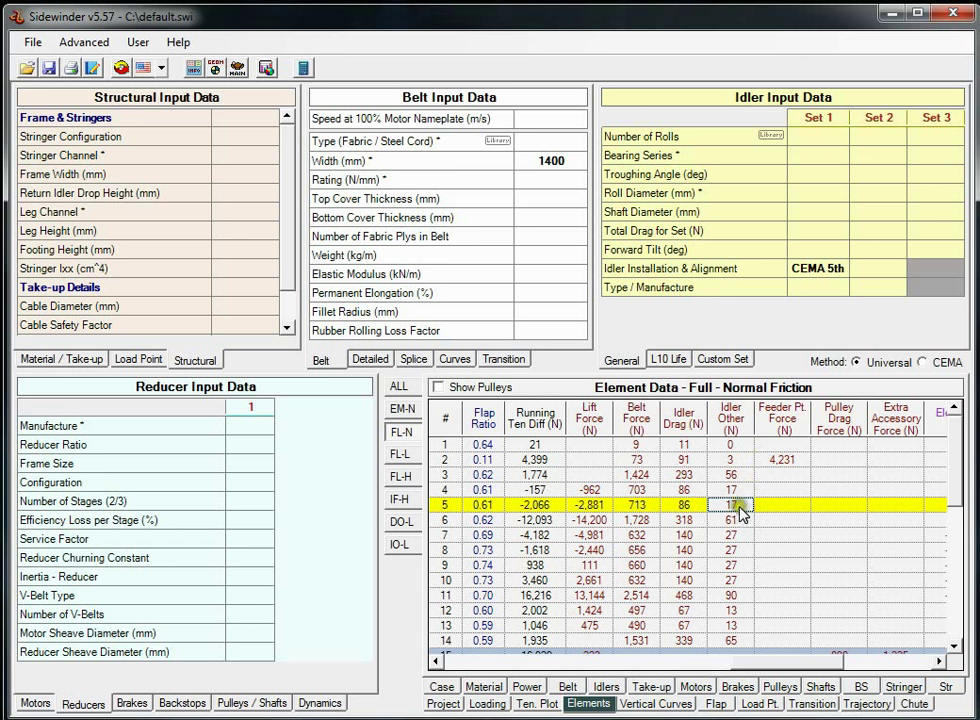
{"action": "left_click", "coordinate": [787, 463]}
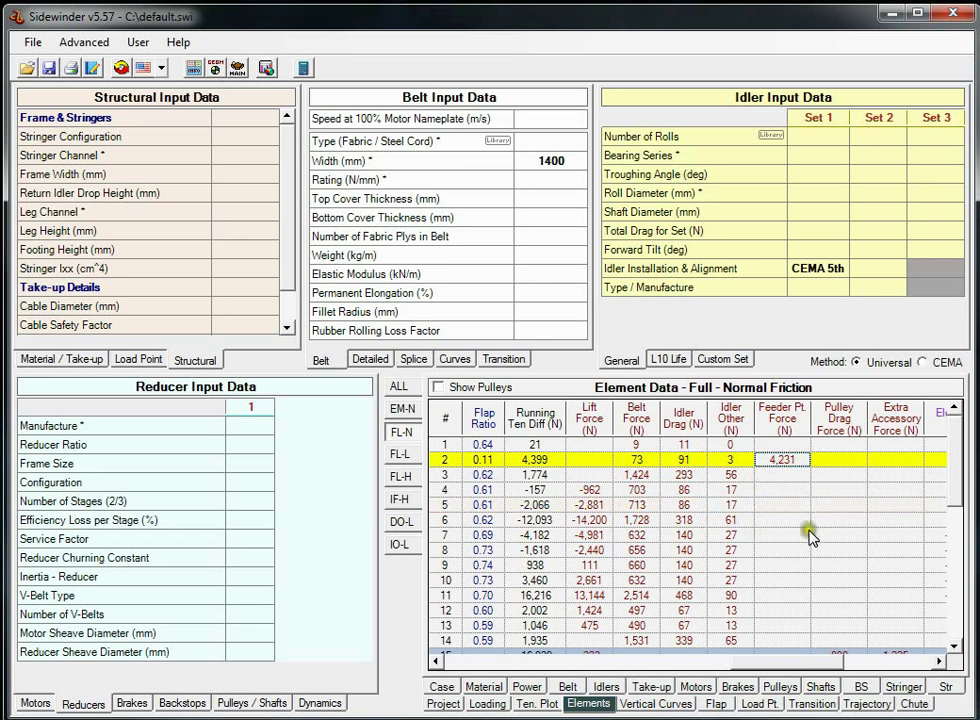
Step: Scroll down to inspect element 15's extra accessory force
{"action": "scroll", "coordinate": [812, 535], "scroll_direction": "down", "scroll_amount": 2}
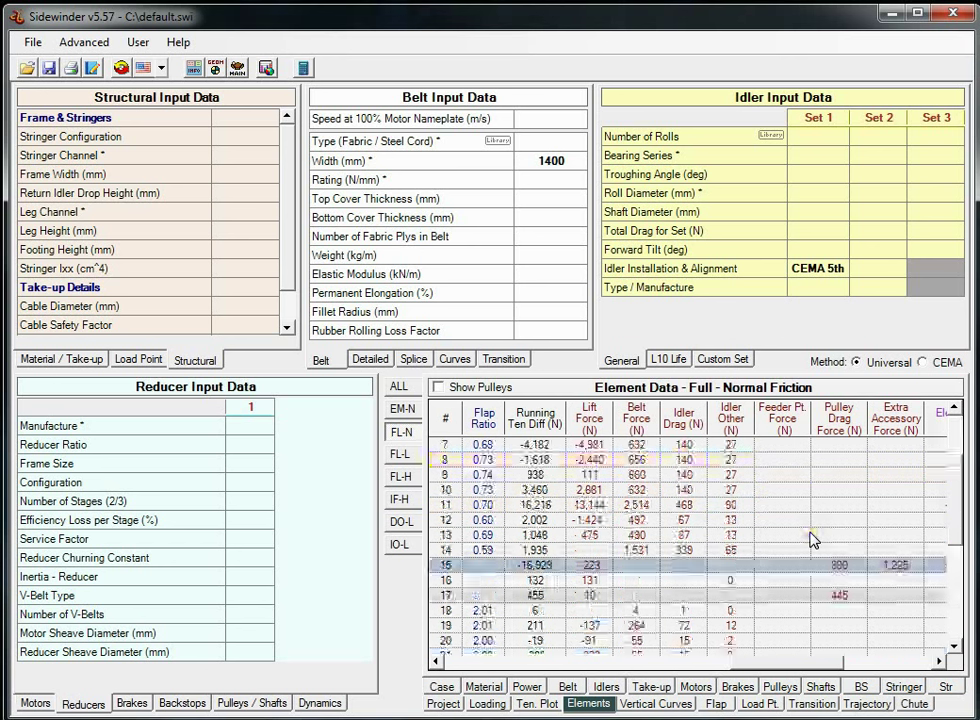
{"action": "left_click", "coordinate": [906, 567]}
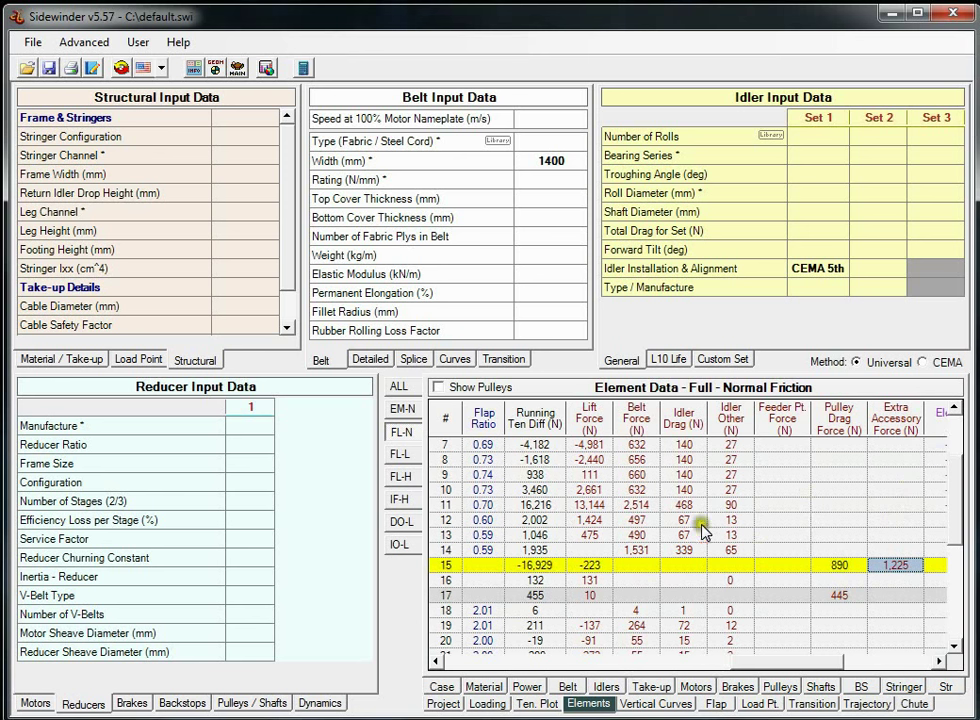
{"action": "scroll", "coordinate": [688, 537], "scroll_direction": "up", "scroll_amount": 2}
Step: Step through the FL-L, FL-H, IF-H, DO-L and IO-L element results
{"action": "left_click", "coordinate": [400, 453]}
{"action": "left_click", "coordinate": [402, 479]}
{"action": "left_click", "coordinate": [401, 499]}
{"action": "left_click", "coordinate": [401, 522]}
{"action": "left_click", "coordinate": [401, 546]}
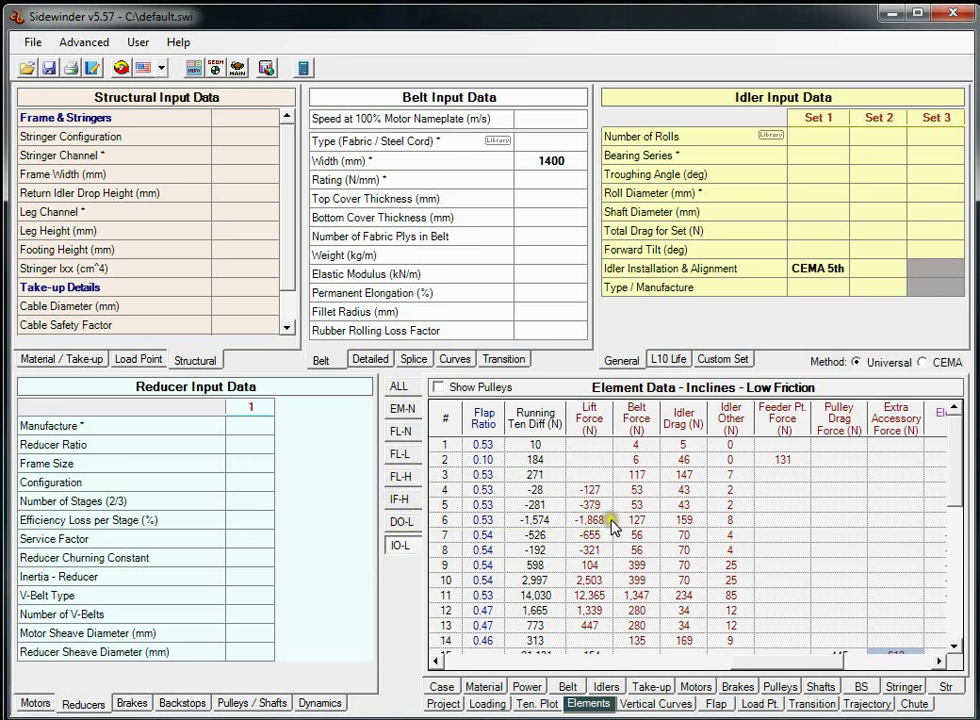
Step: In Vertical Curves, compare curve 7-10's required -397 m radius with its current -400 m, and check curve 12-13
{"action": "left_click", "coordinate": [650, 704]}
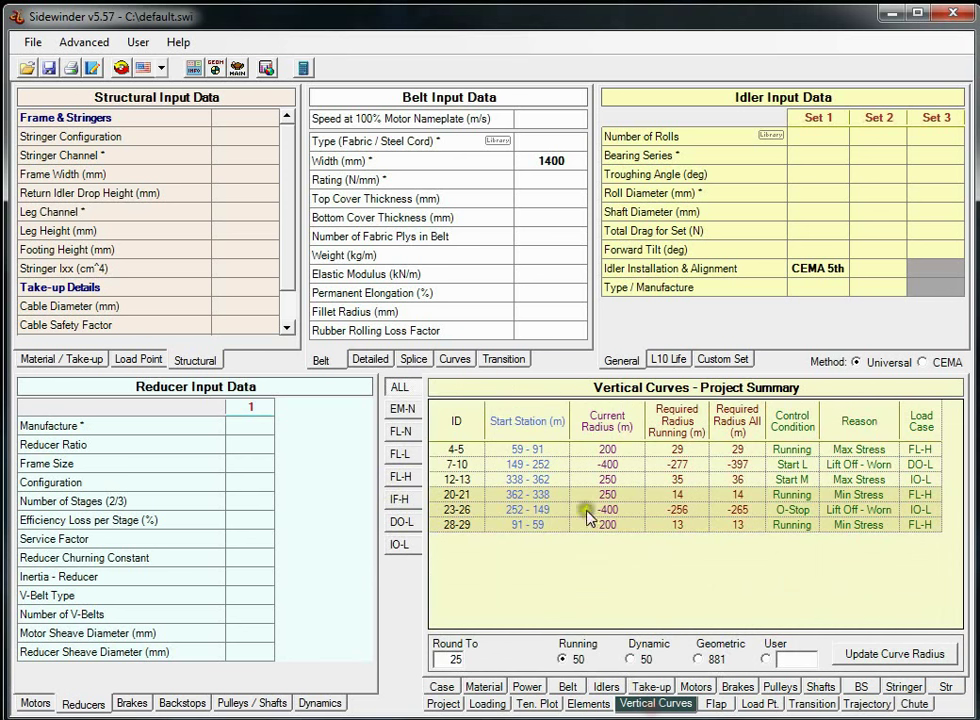
{"action": "left_click", "coordinate": [617, 451]}
{"action": "left_click", "coordinate": [614, 464]}
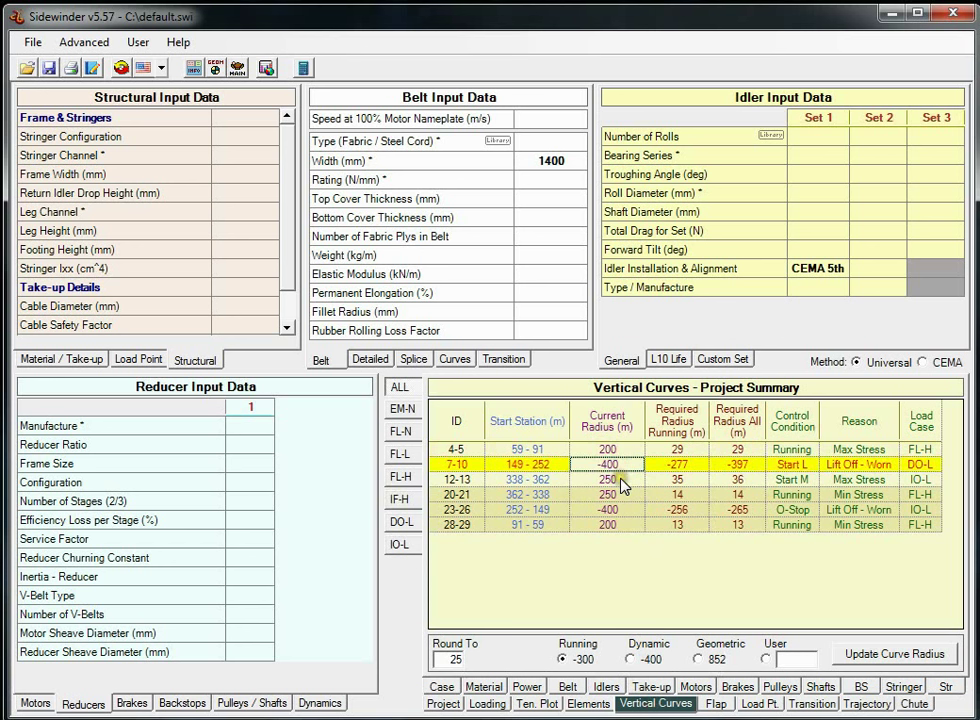
{"action": "left_click", "coordinate": [620, 480]}
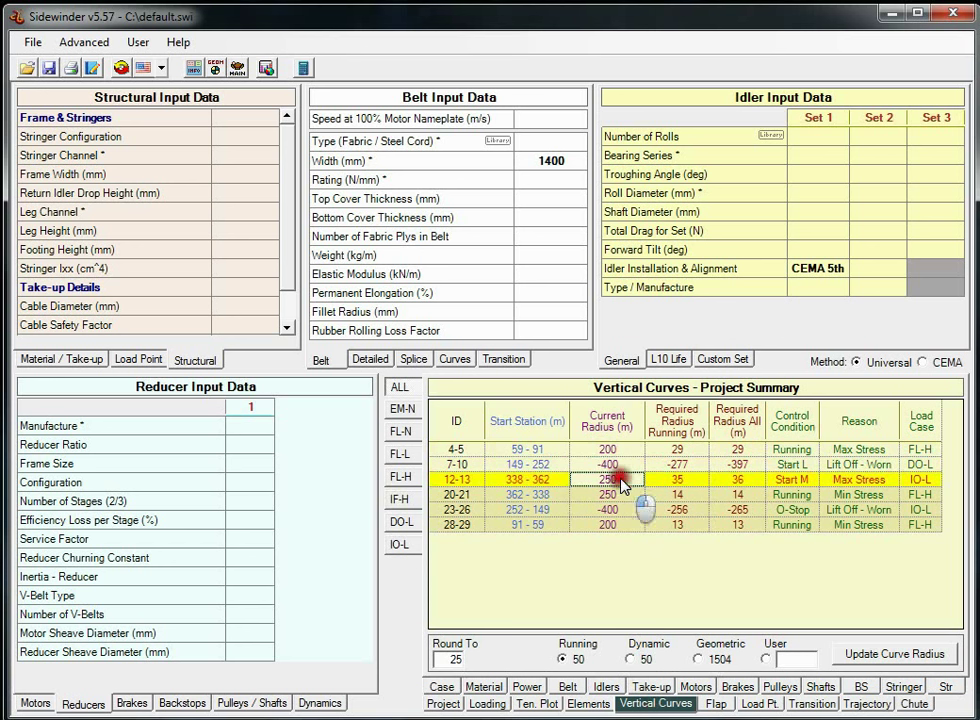
{"action": "left_click", "coordinate": [678, 465]}
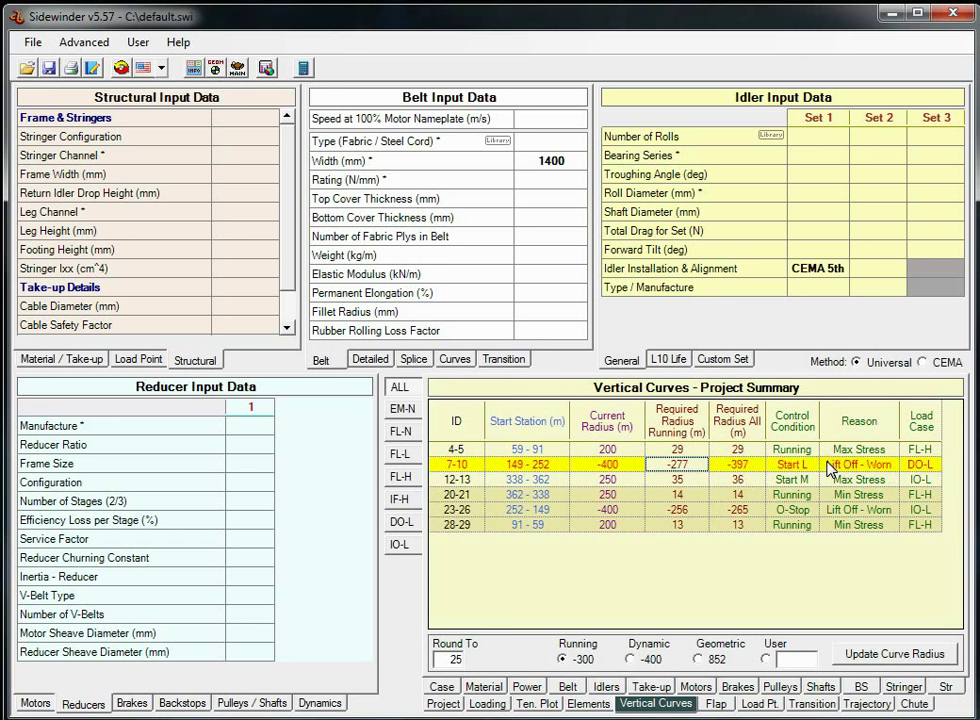
{"action": "left_click", "coordinate": [755, 465]}
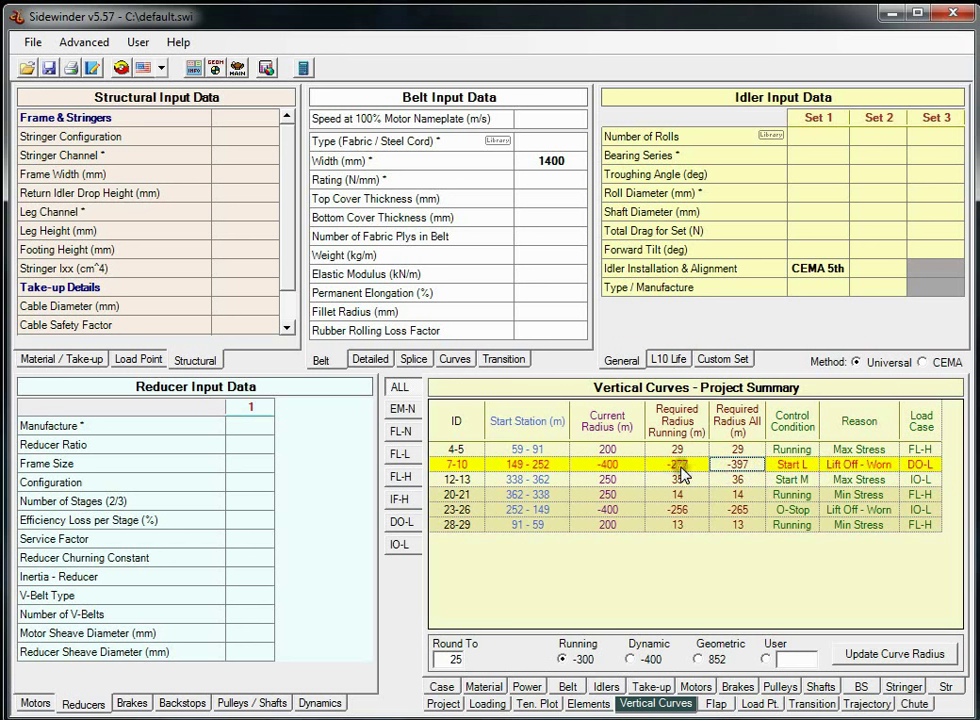
{"action": "left_click", "coordinate": [615, 465]}
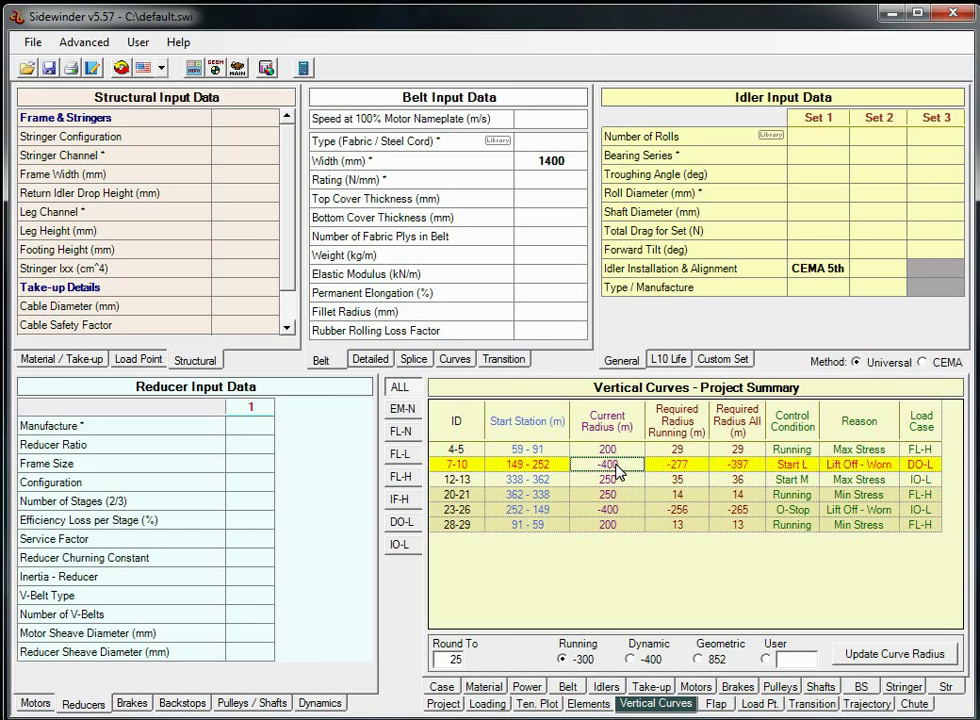
{"action": "left_click", "coordinate": [740, 479]}
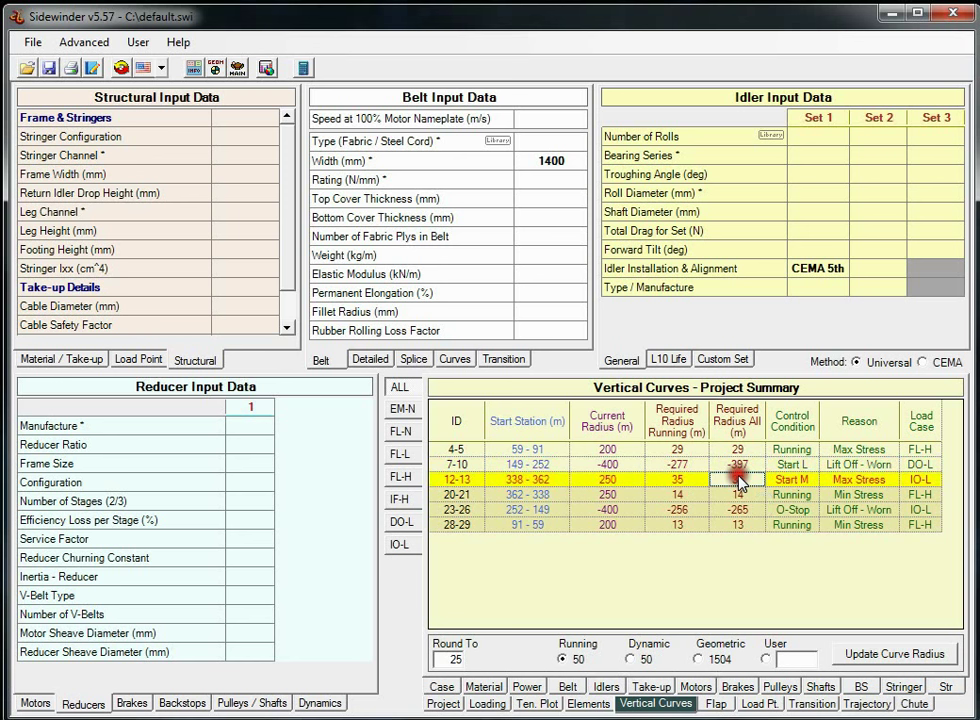
{"action": "left_click", "coordinate": [441, 686]}
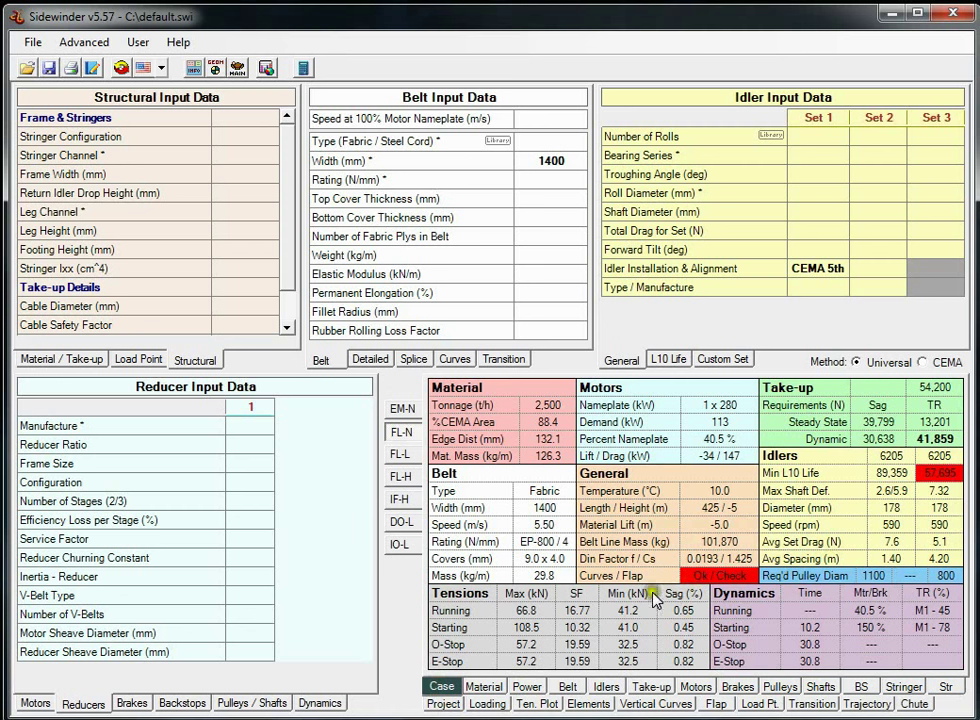
{"action": "left_click", "coordinate": [683, 704]}
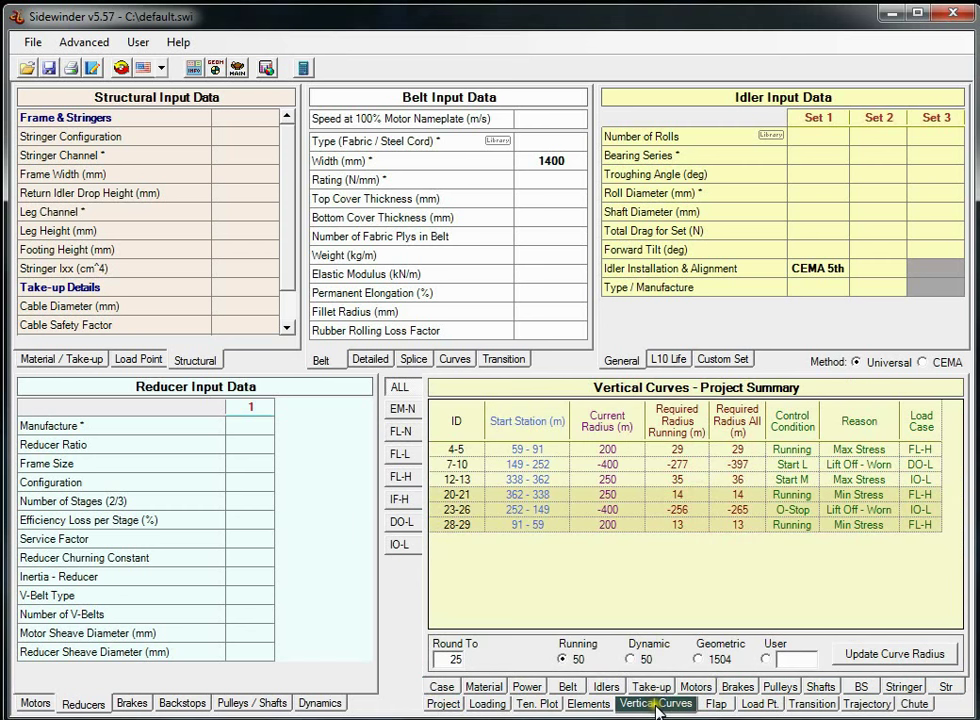
Step: Open the detailed vertical curves summary for the Full - Low Friction case
{"action": "left_click", "coordinate": [268, 70]}
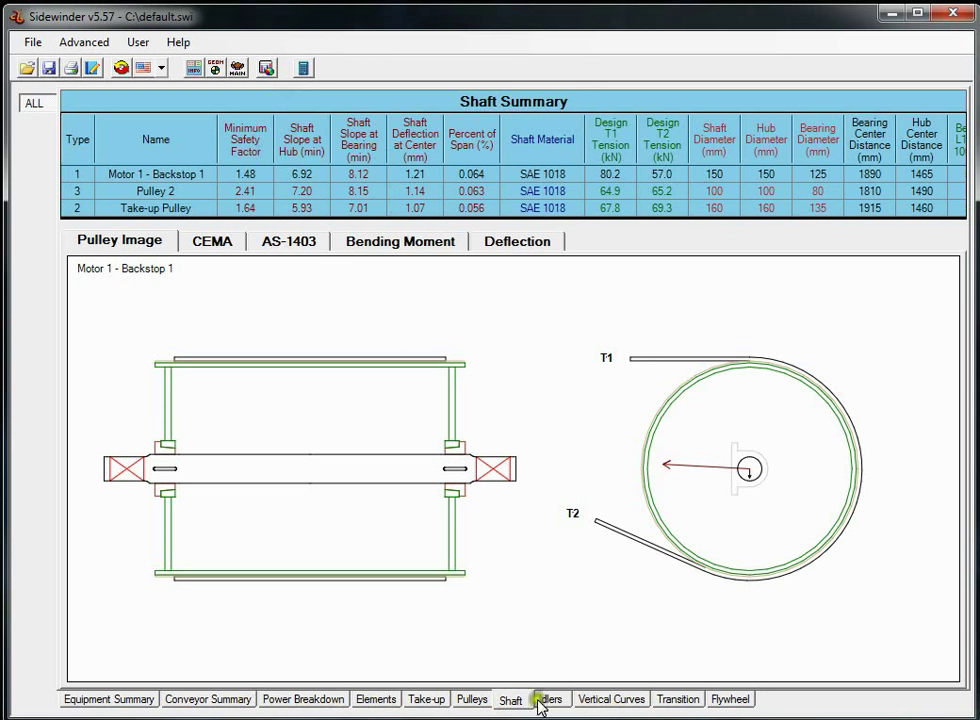
{"action": "left_click", "coordinate": [601, 703]}
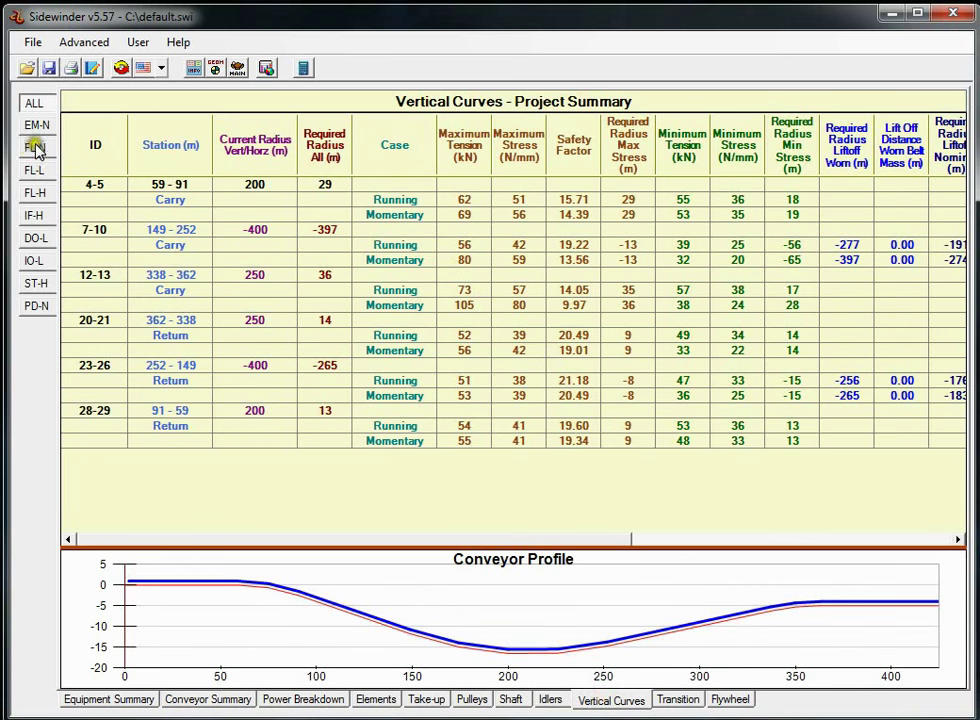
{"action": "left_click", "coordinate": [36, 148]}
{"action": "left_click", "coordinate": [35, 171]}
Step: Inspect curves 4-5, 7-10 and 12-13, moving to 7-10's worn and loaded liftoff radius columns
{"action": "left_click", "coordinate": [491, 230]}
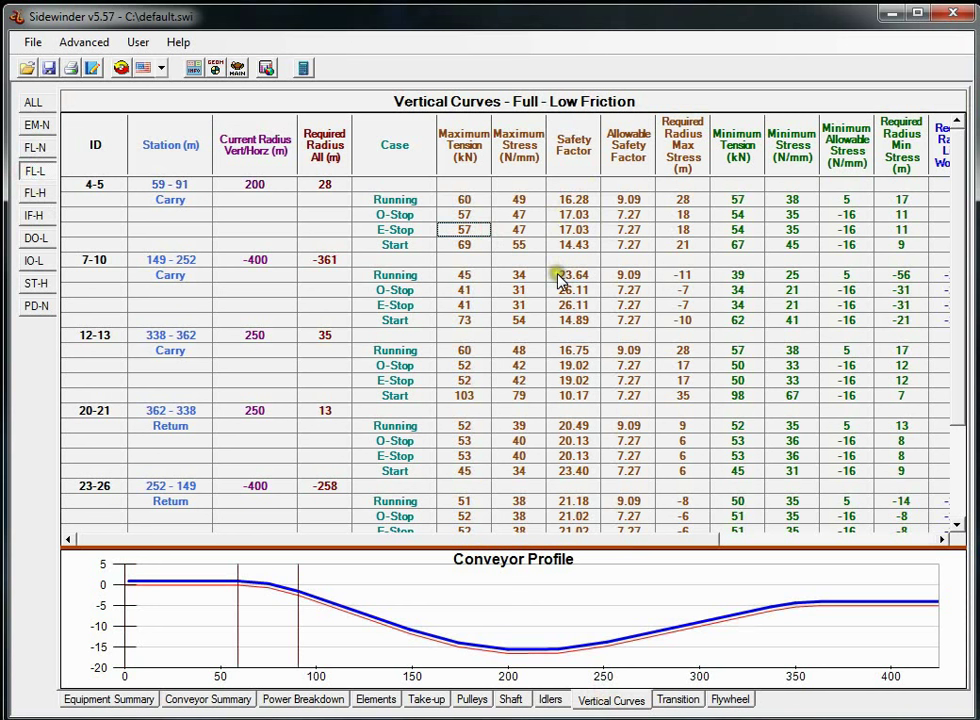
{"action": "left_click", "coordinate": [628, 290]}
{"action": "left_click", "coordinate": [794, 366]}
{"action": "left_click", "coordinate": [845, 367]}
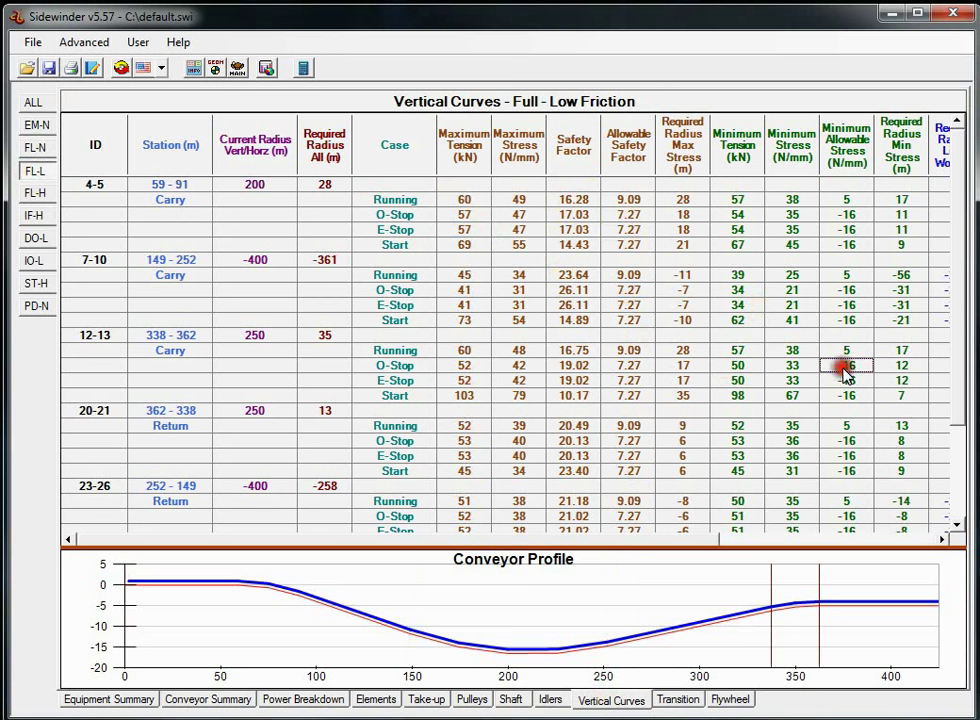
{"action": "key", "text": "Right"}
{"action": "key", "text": "Right"}
{"action": "key", "text": "Right"}
{"action": "key", "text": "Right"}
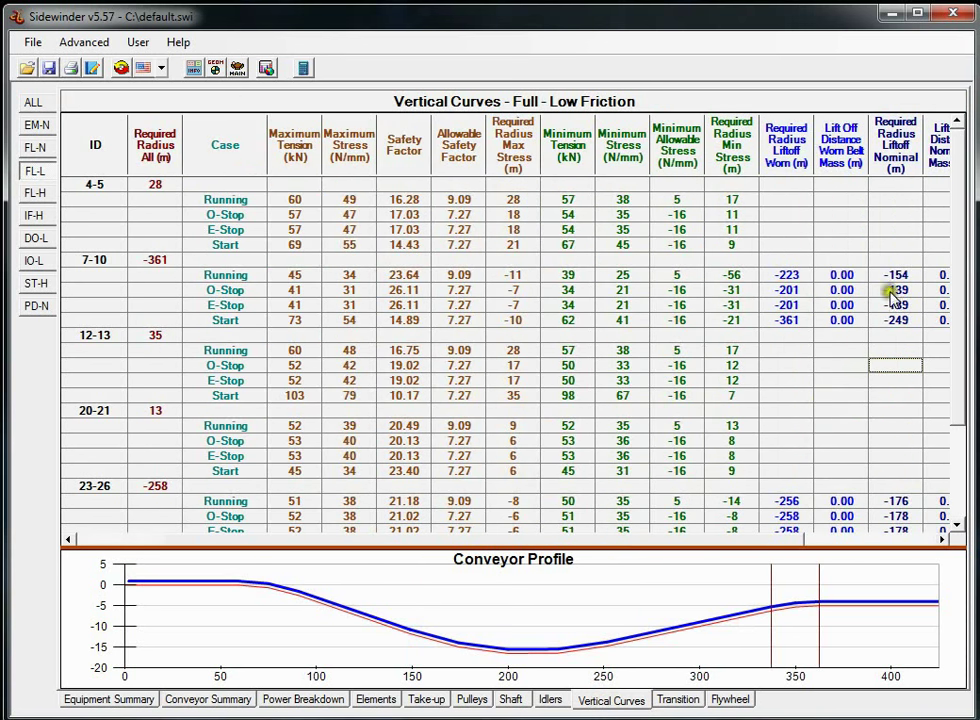
{"action": "left_click", "coordinate": [786, 290]}
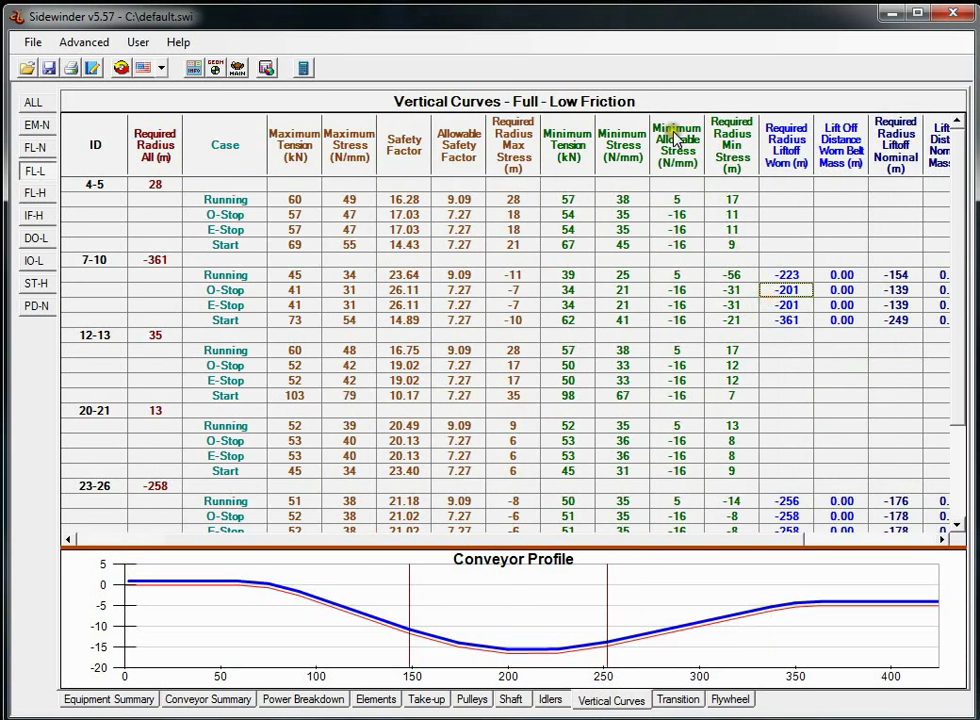
{"action": "left_click", "coordinate": [800, 290]}
{"action": "key", "text": "Right"}
{"action": "key", "text": "Right"}
{"action": "key", "text": "Right"}
{"action": "key", "text": "Right"}
{"action": "key", "text": "Right"}
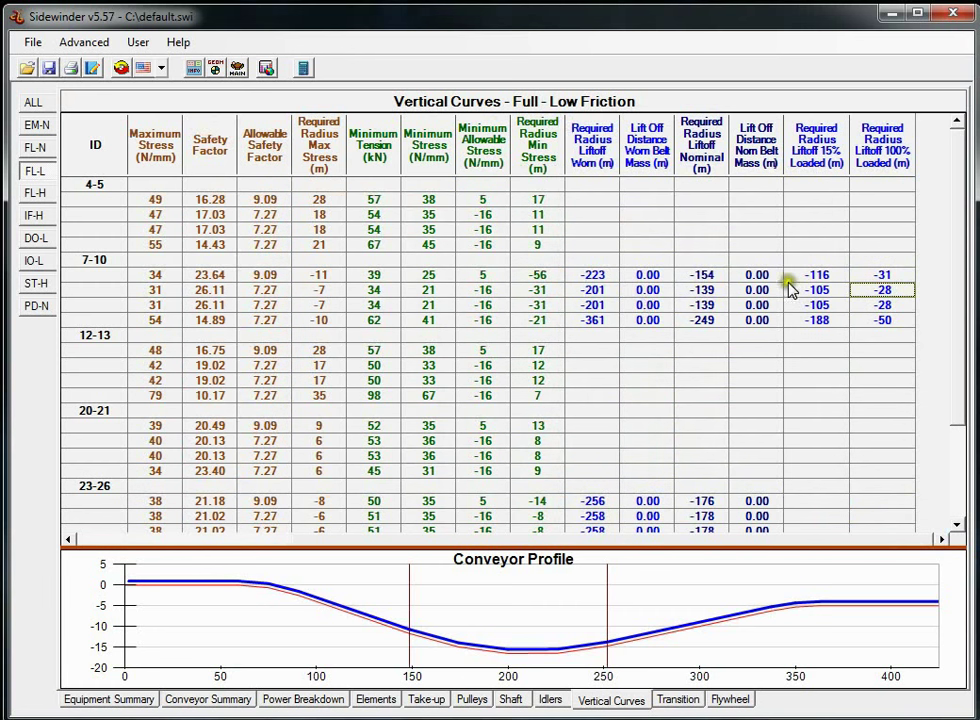
Step: Return to the main screen and view the flap ratio and load point force results
{"action": "left_click", "coordinate": [237, 68]}
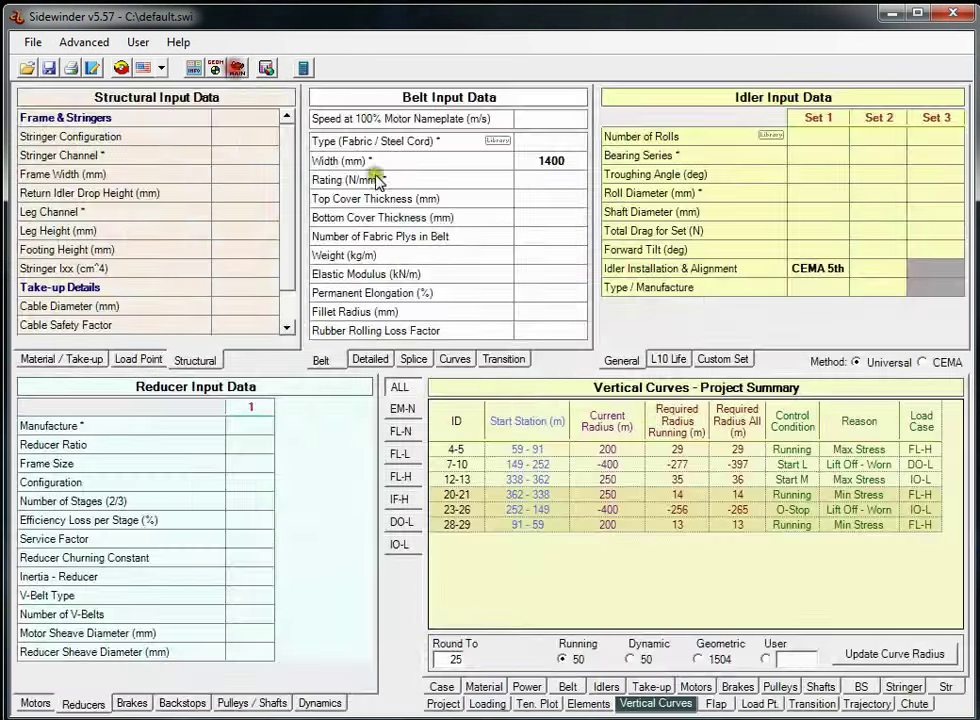
{"action": "left_click", "coordinate": [718, 704]}
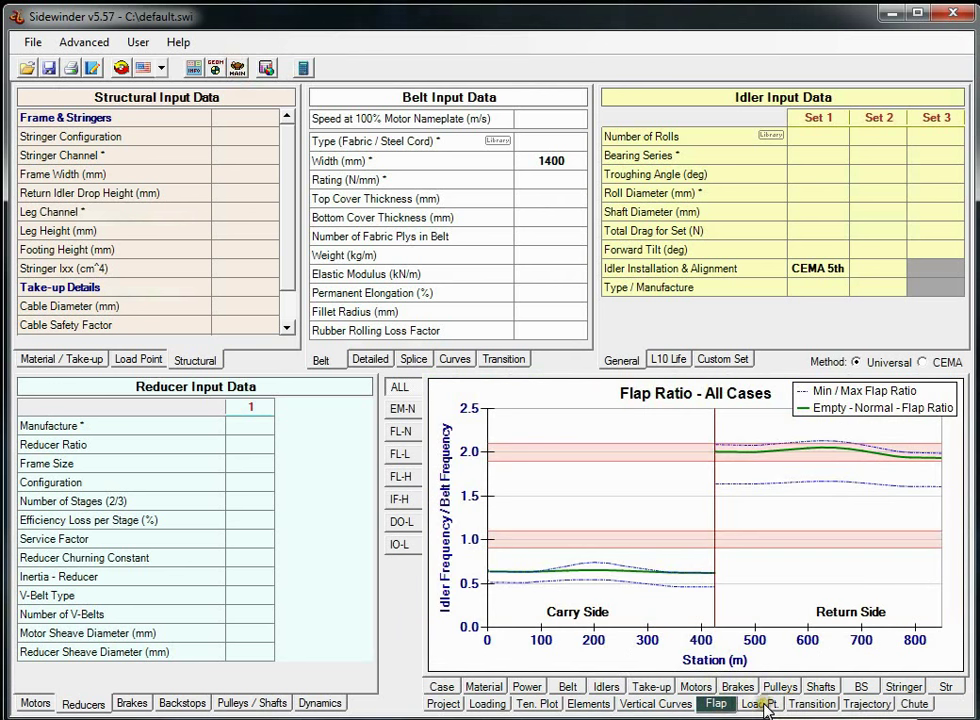
{"action": "left_click", "coordinate": [762, 704]}
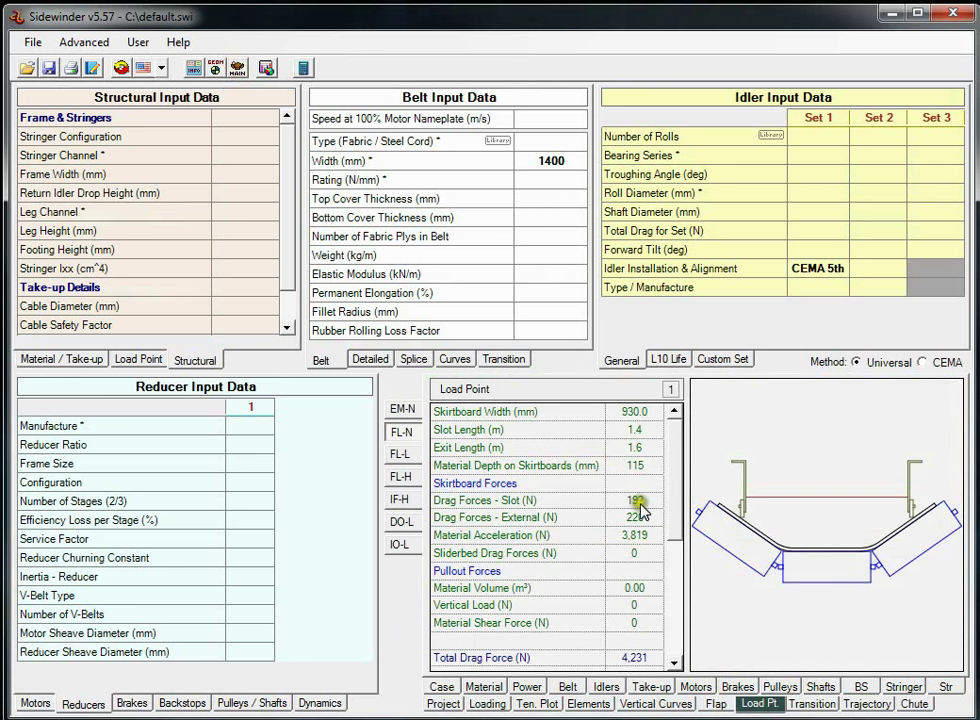
Step: Show the Load Point input data and select the pullout force calculation method setting
{"action": "left_click", "coordinate": [127, 361]}
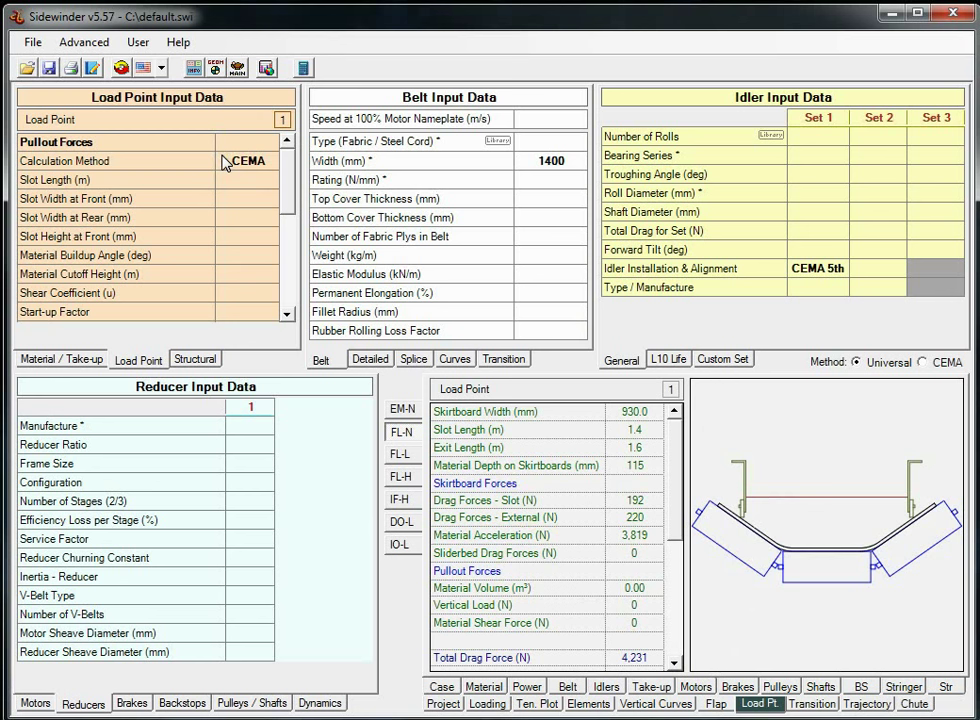
{"action": "left_click", "coordinate": [152, 161]}
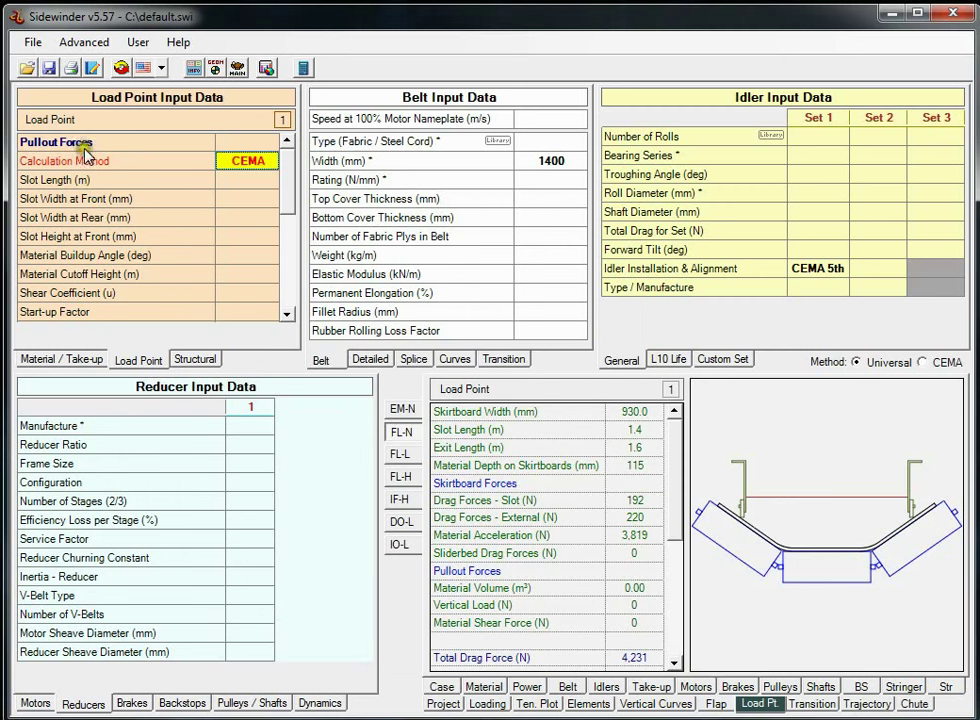
{"action": "mouse_move", "coordinate": [83, 167]}
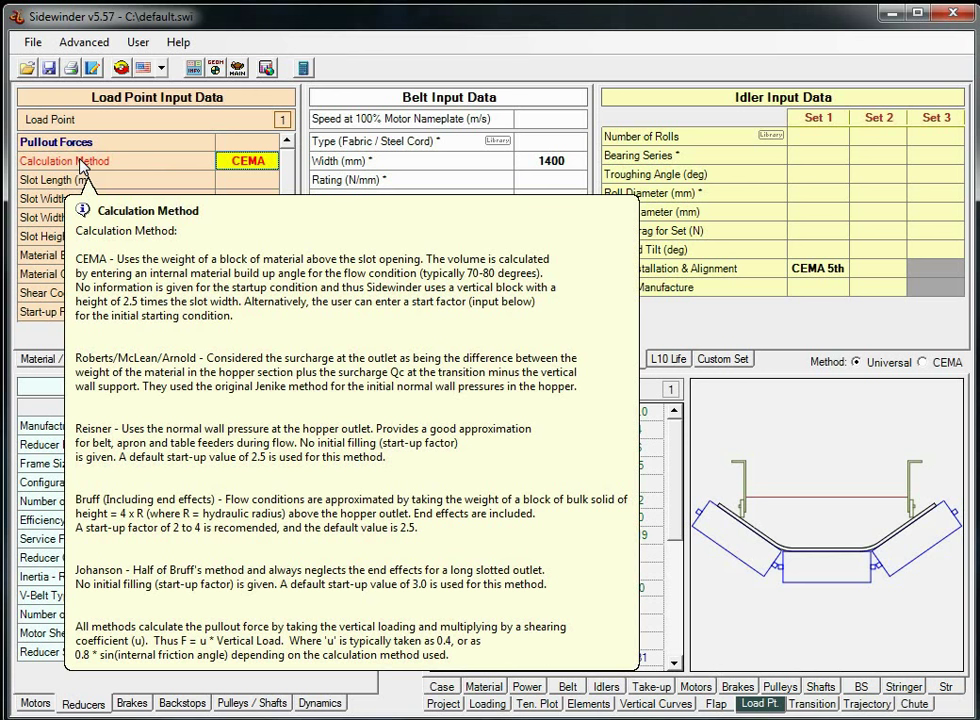
{"action": "scroll", "coordinate": [672, 500], "scroll_direction": "down", "scroll_amount": 5}
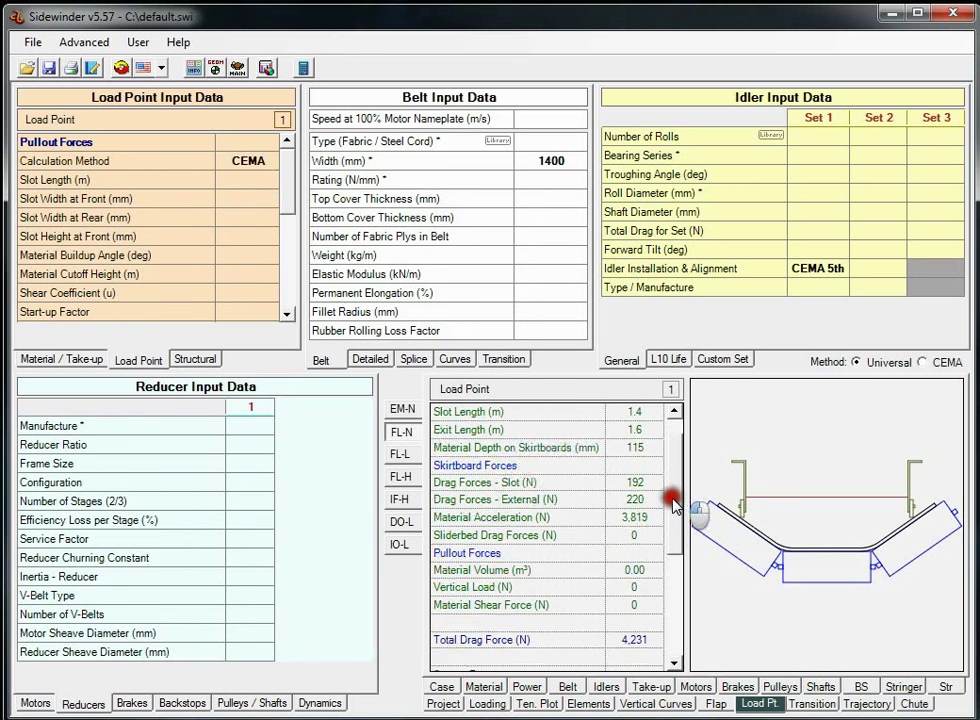
{"action": "scroll", "coordinate": [670, 578], "scroll_direction": "down", "scroll_amount": 1}
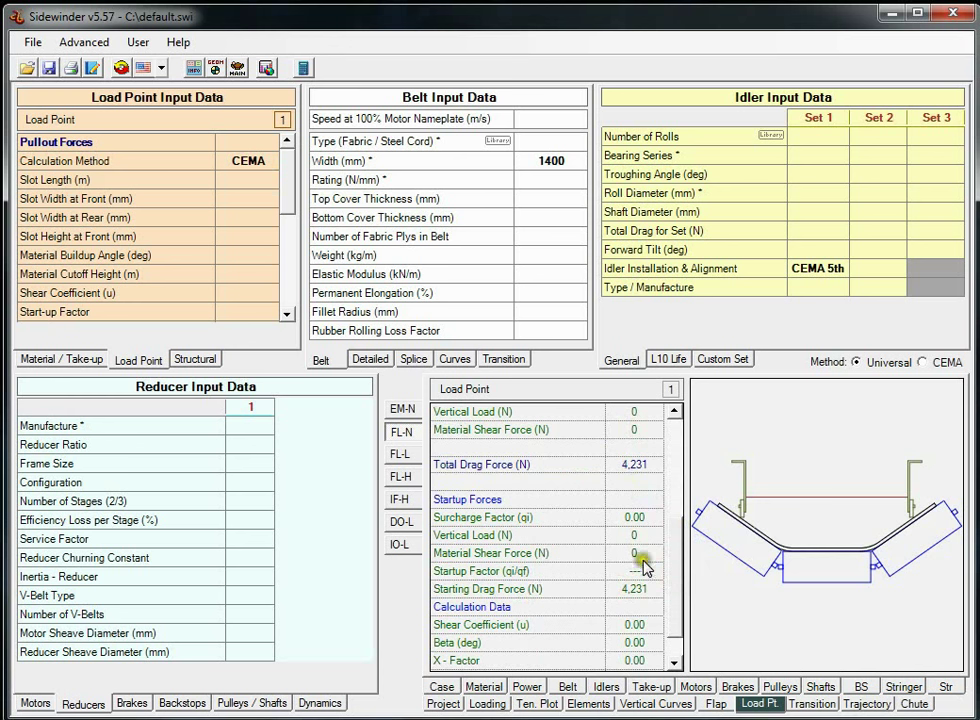
Step: Check element 2's feeder point force in the element table, then return to the load point results
{"action": "left_click", "coordinate": [589, 703]}
{"action": "left_click", "coordinate": [727, 519]}
{"action": "left_click", "coordinate": [782, 459]}
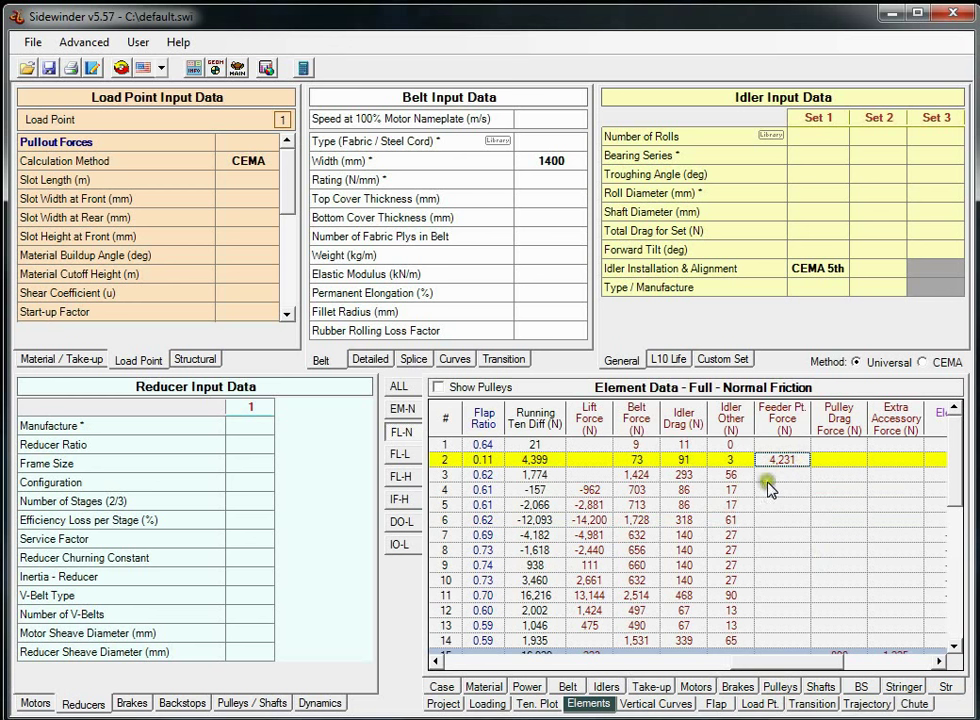
{"action": "left_click", "coordinate": [760, 705]}
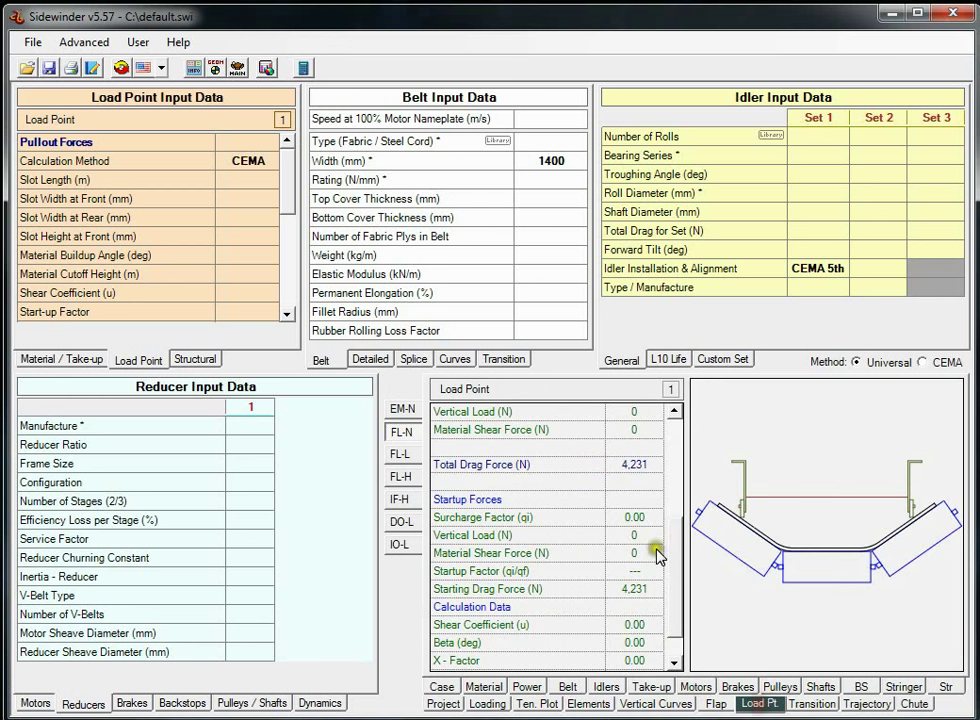
{"action": "scroll", "coordinate": [640, 570], "scroll_direction": "up", "scroll_amount": 3}
{"action": "scroll", "coordinate": [646, 500], "scroll_direction": "up", "scroll_amount": 1}
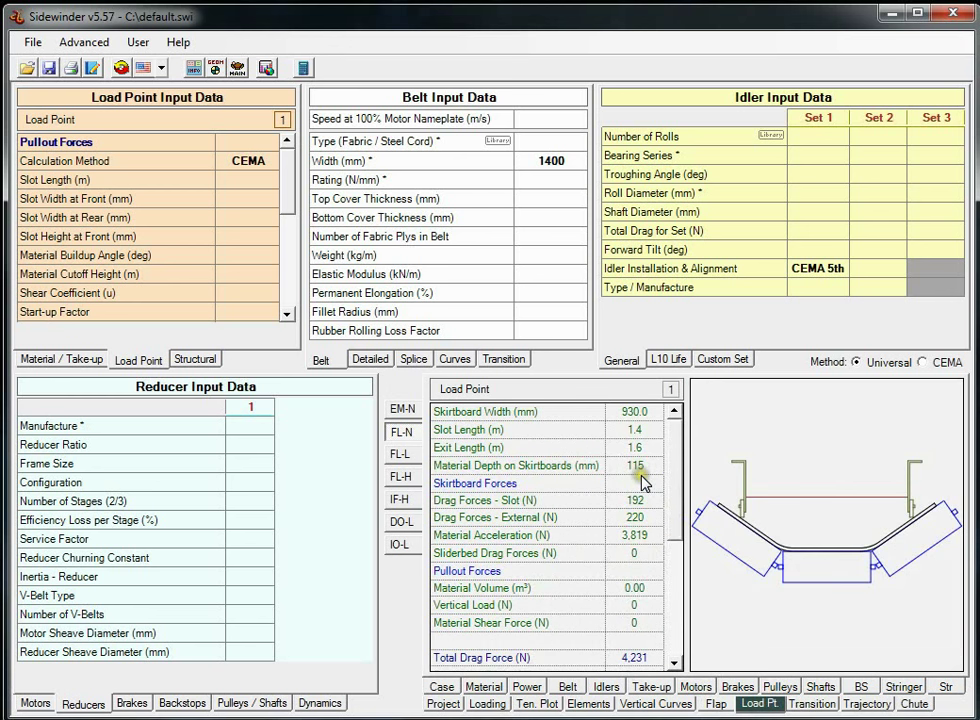
Step: In the transition inputs, try ISO 5293 and DIN 22101, then settle on the Beckley method
{"action": "left_click", "coordinate": [813, 704]}
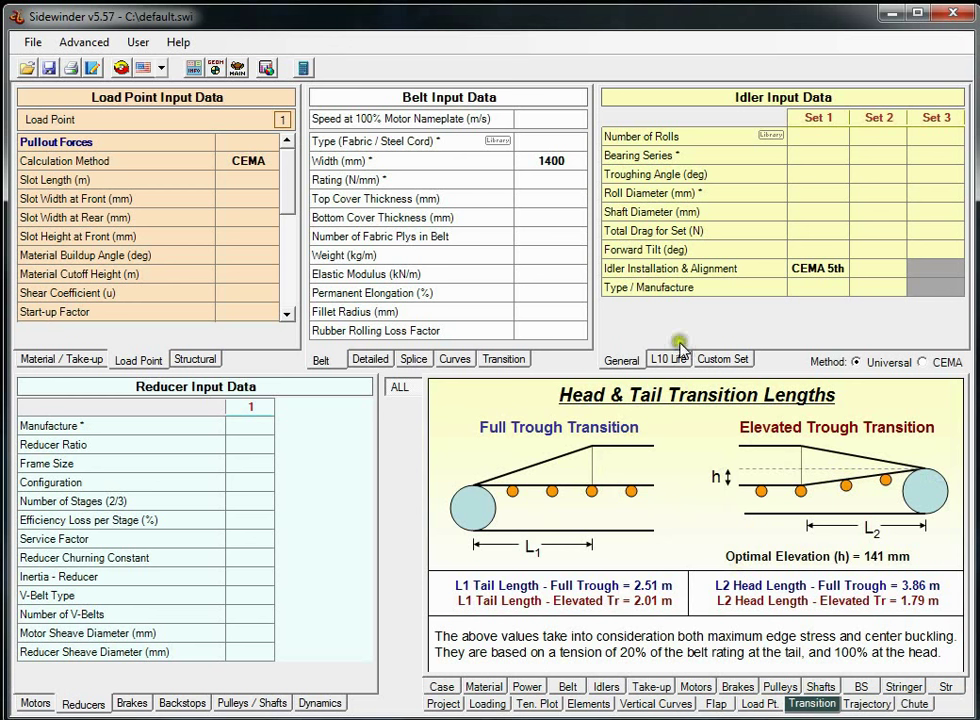
{"action": "left_click", "coordinate": [455, 360]}
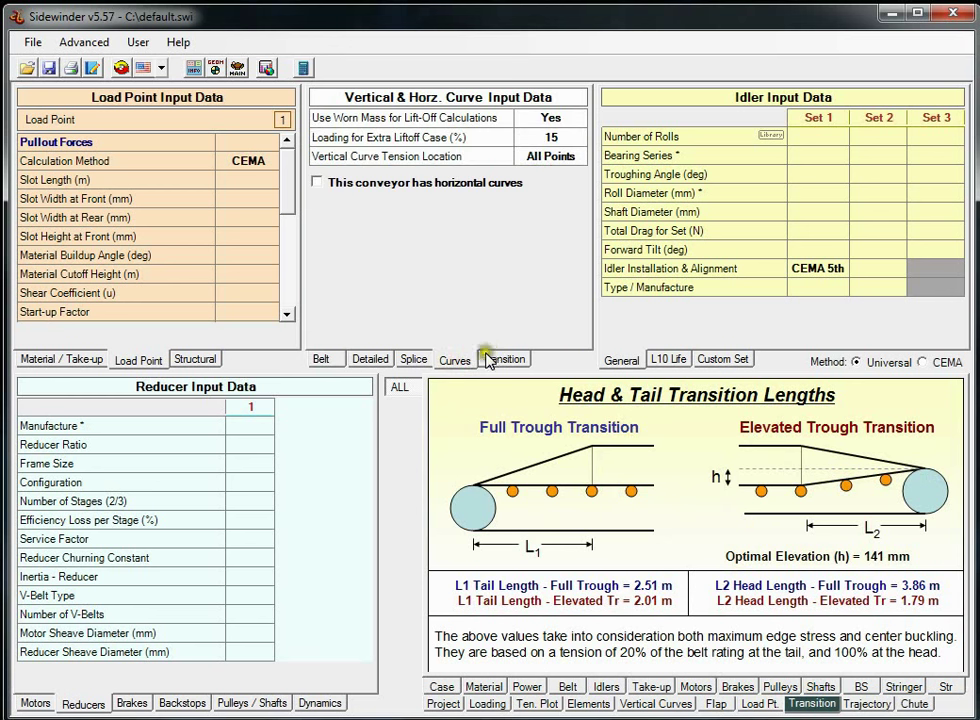
{"action": "left_click", "coordinate": [502, 360]}
{"action": "left_click", "coordinate": [573, 117]}
{"action": "left_click", "coordinate": [576, 118]}
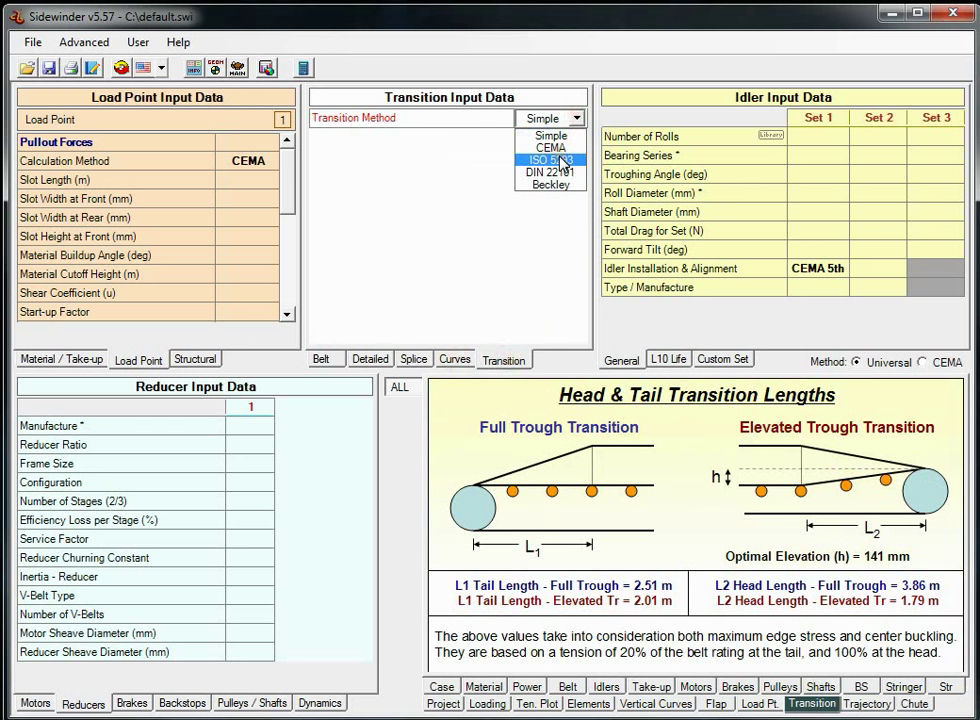
{"action": "left_click", "coordinate": [551, 160]}
{"action": "left_click", "coordinate": [304, 67]}
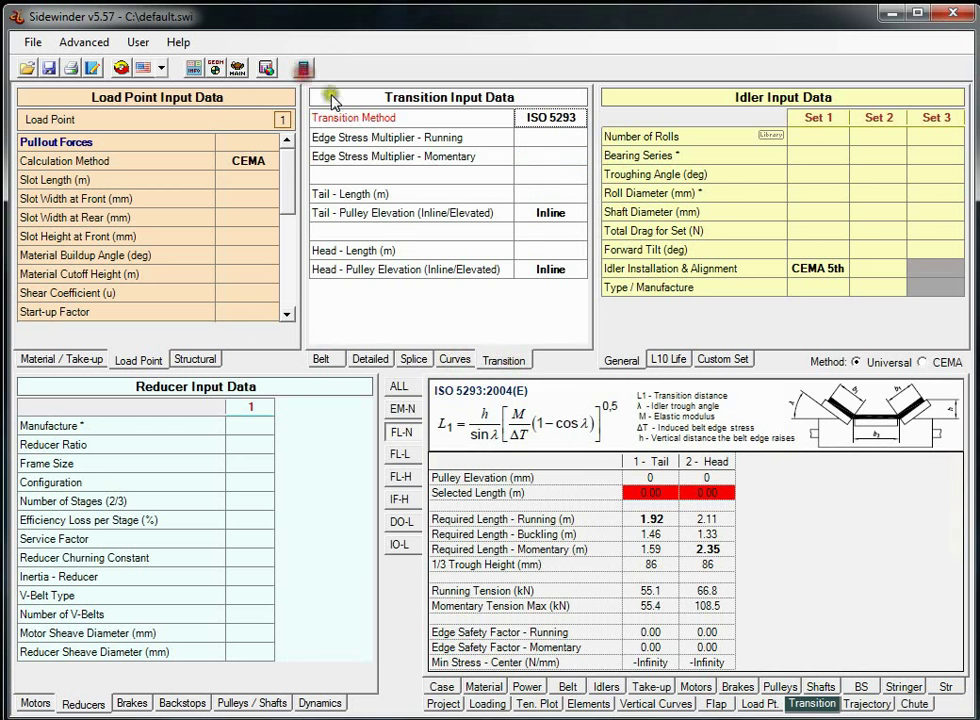
{"action": "left_click", "coordinate": [567, 112]}
{"action": "left_click", "coordinate": [558, 173]}
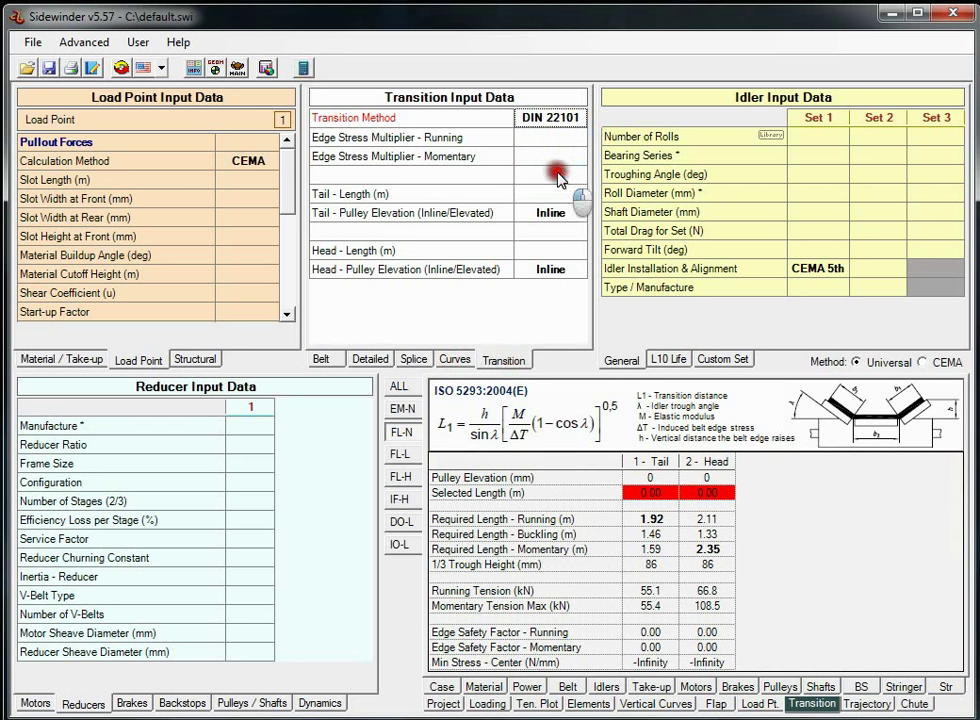
{"action": "left_click", "coordinate": [565, 115]}
{"action": "left_click", "coordinate": [563, 190]}
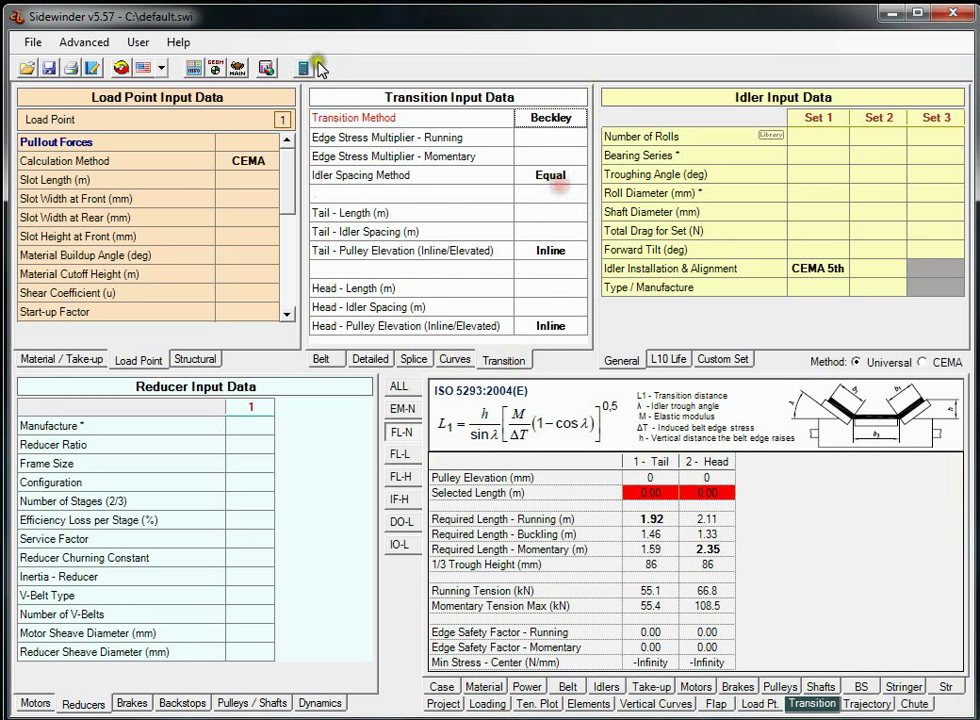
{"action": "left_click", "coordinate": [306, 67]}
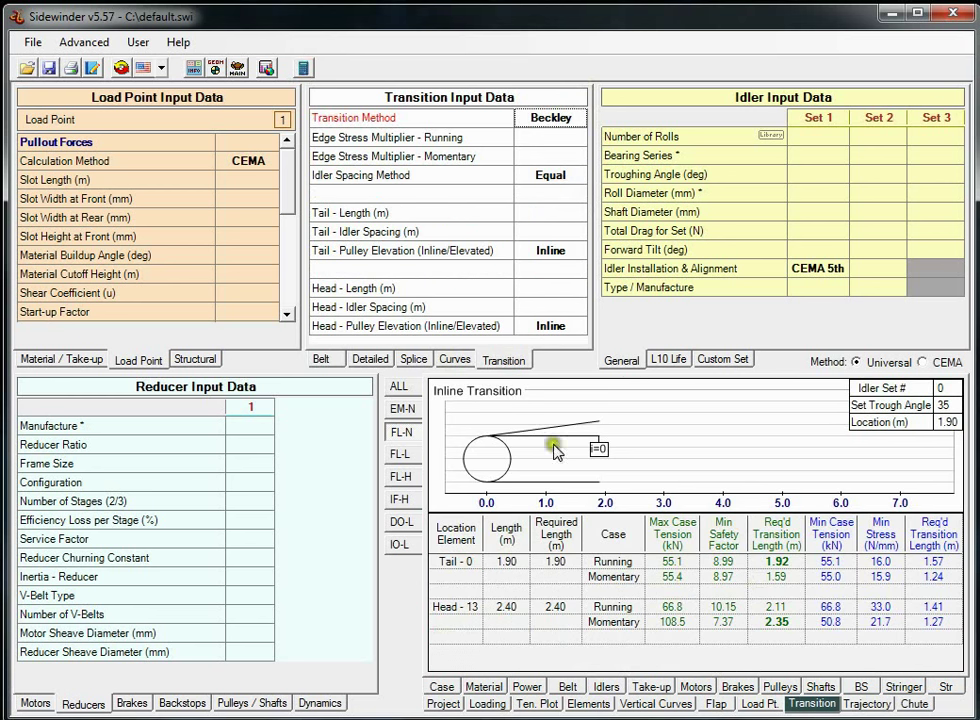
Step: Set the head transition length to 5.00 m and head idler spacing to 1.00 m
{"action": "left_click", "coordinate": [545, 617]}
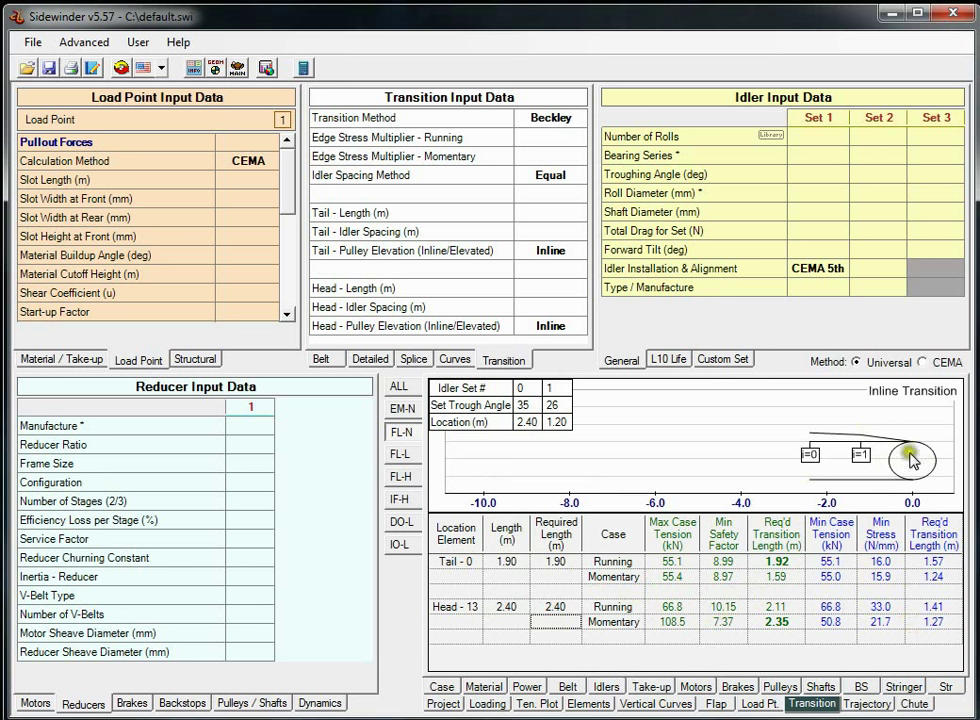
{"action": "left_click", "coordinate": [545, 307]}
{"action": "left_click", "coordinate": [543, 290]}
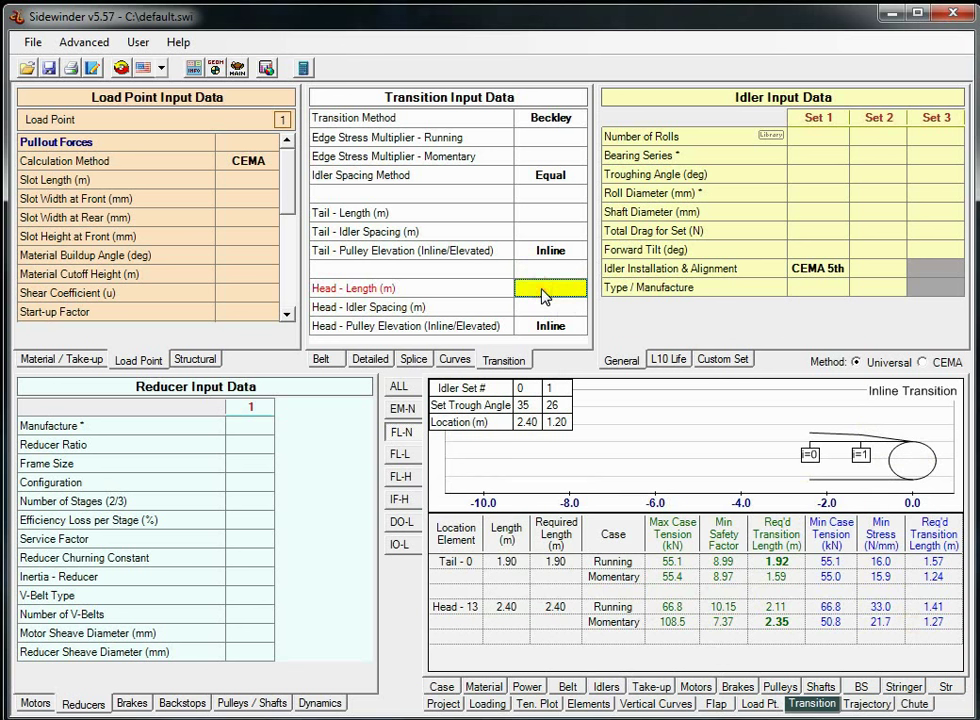
{"action": "type", "text": "5"}
{"action": "key", "text": "Return"}
{"action": "type", "text": "2"}
{"action": "key", "text": "Return"}
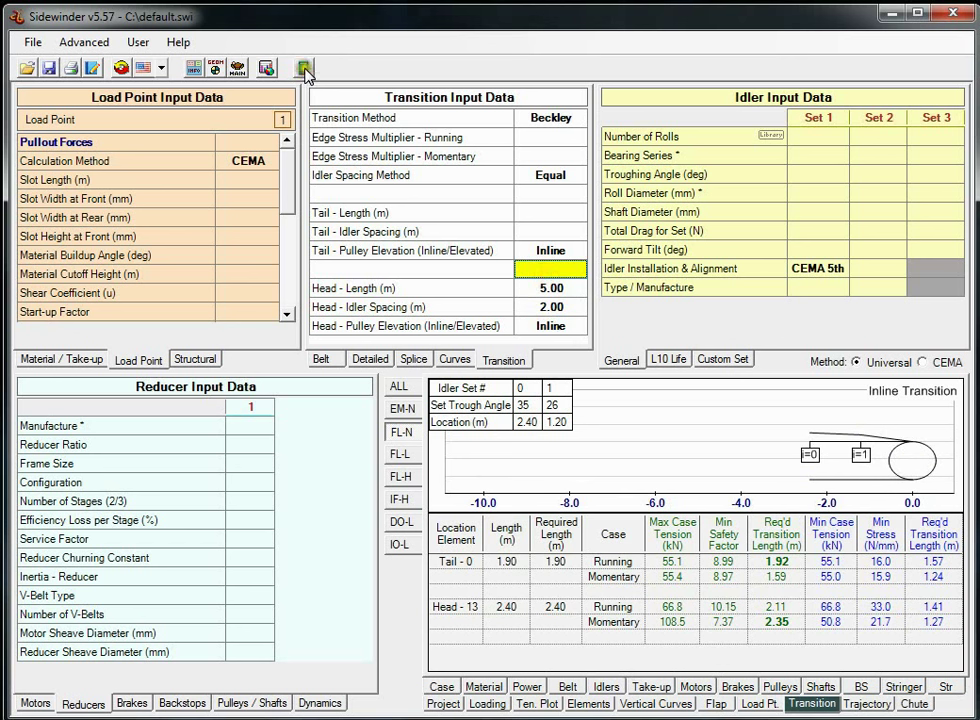
{"action": "left_click", "coordinate": [548, 307]}
{"action": "type", "text": "1"}
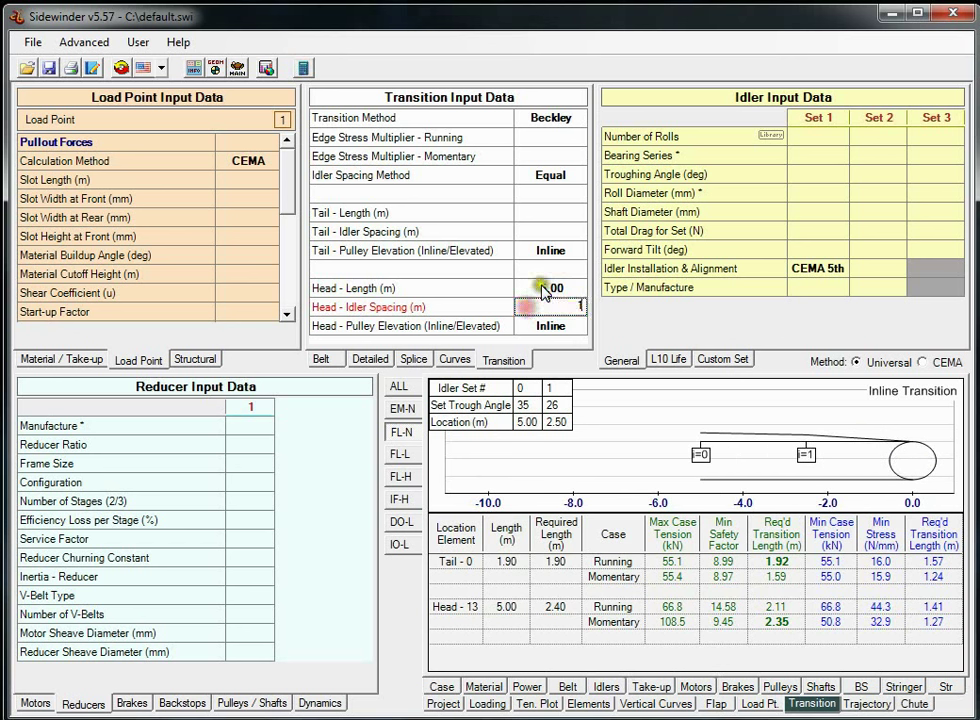
{"action": "left_click", "coordinate": [548, 288]}
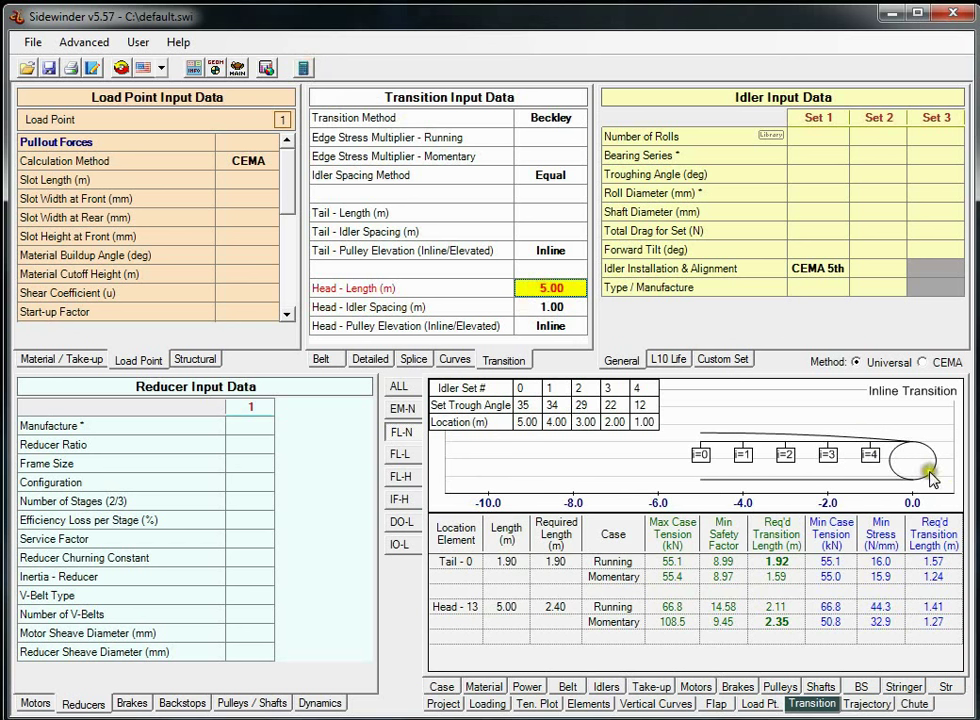
Step: Make the head pulley elevated and show the material discharge trajectory
{"action": "left_click", "coordinate": [552, 327]}
{"action": "left_click", "coordinate": [551, 341]}
{"action": "left_click", "coordinate": [551, 287]}
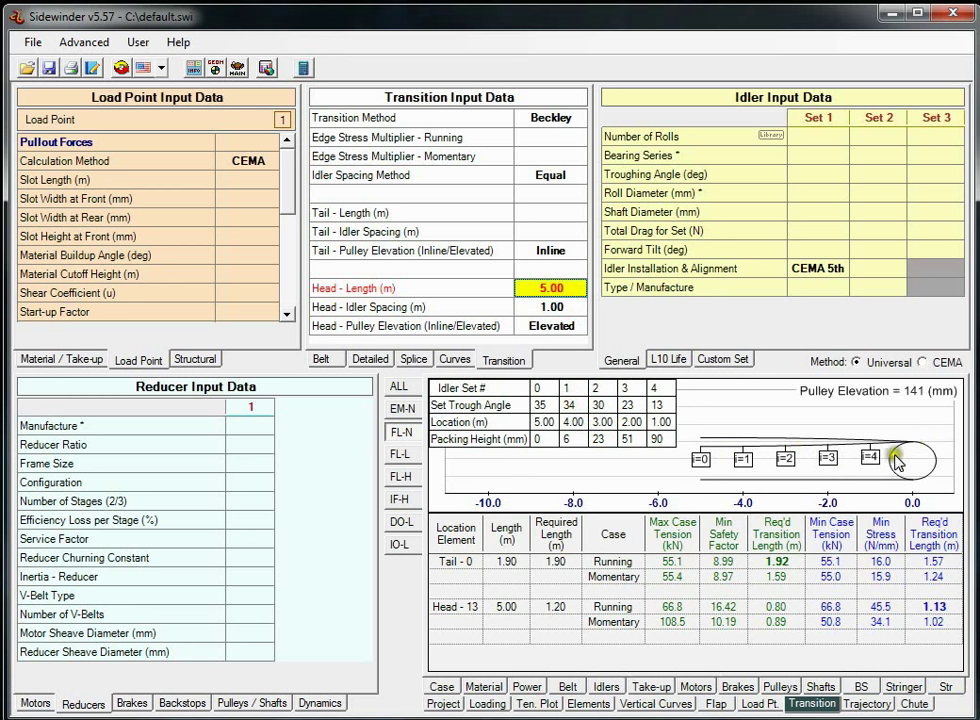
{"action": "left_click", "coordinate": [868, 704]}
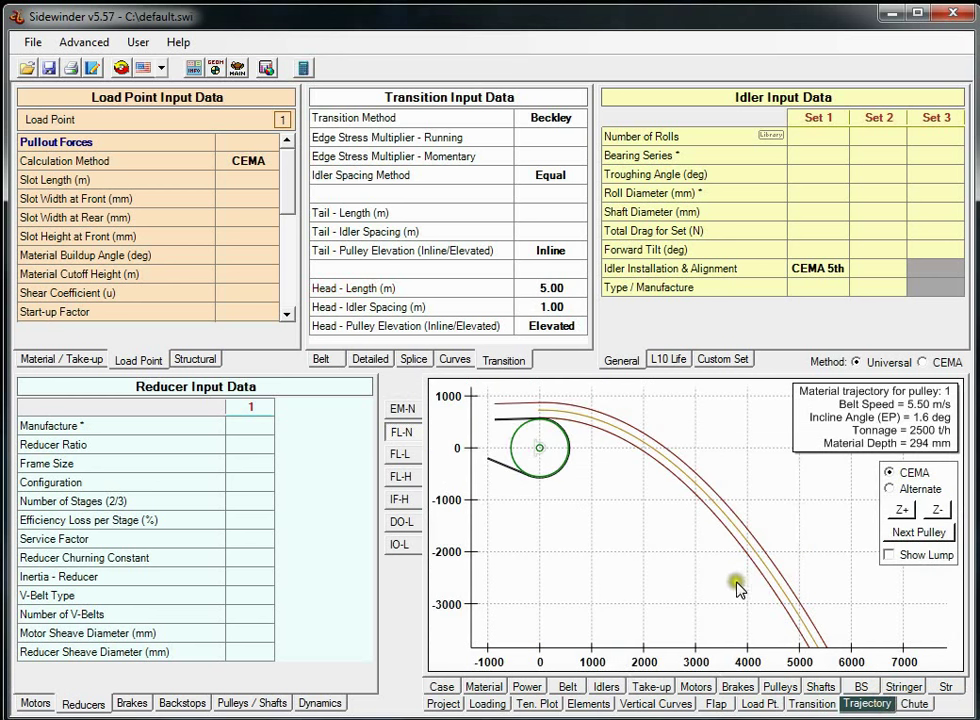
Step: Check the trajectory plot's Copy/Export to dxf menu, then show the chute material buildup table (18.2 m³ Full - Normal Friction)
{"action": "right_click", "coordinate": [675, 440]}
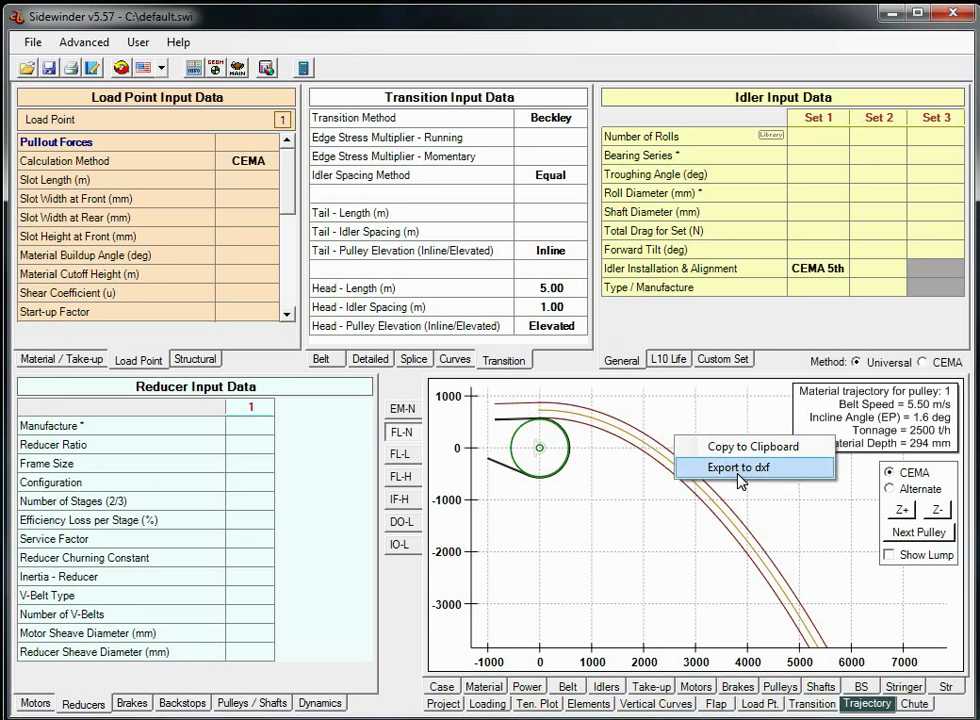
{"action": "left_click", "coordinate": [914, 703]}
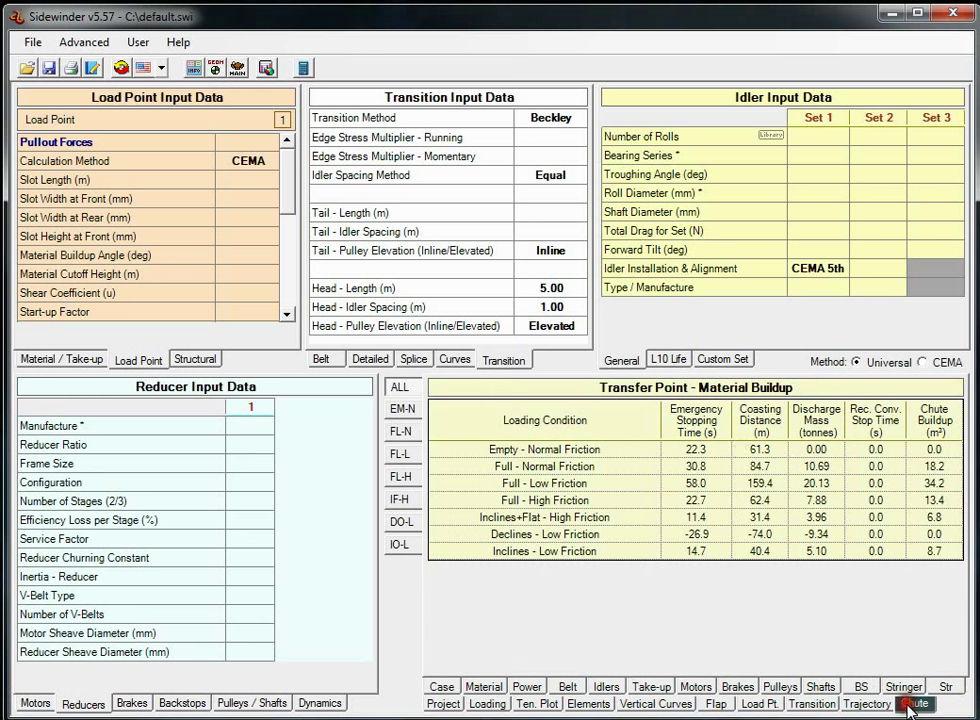
Step: View the Full - Low Friction chute fill level, then return to the case summary (1 x 280 kW motor, EP-800/4 belt)
{"action": "left_click", "coordinate": [400, 454]}
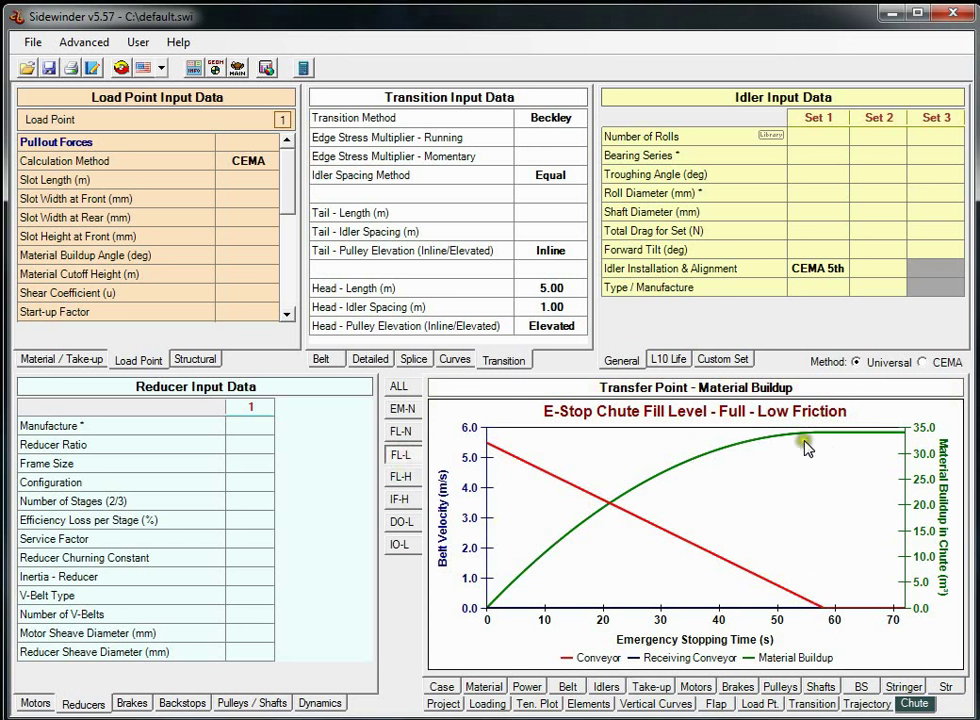
{"action": "left_click", "coordinate": [438, 687]}
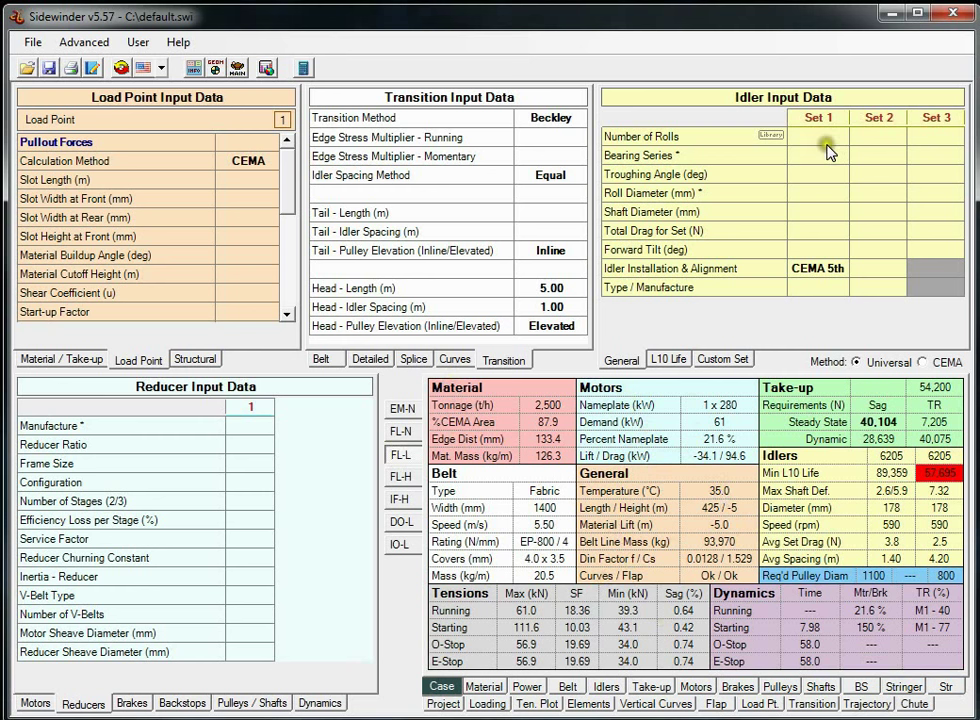
Step: Bring up the material cross-section and belt inputs, trying 3 then 4 rolls for idler Set 1
{"action": "left_click", "coordinate": [430, 418]}
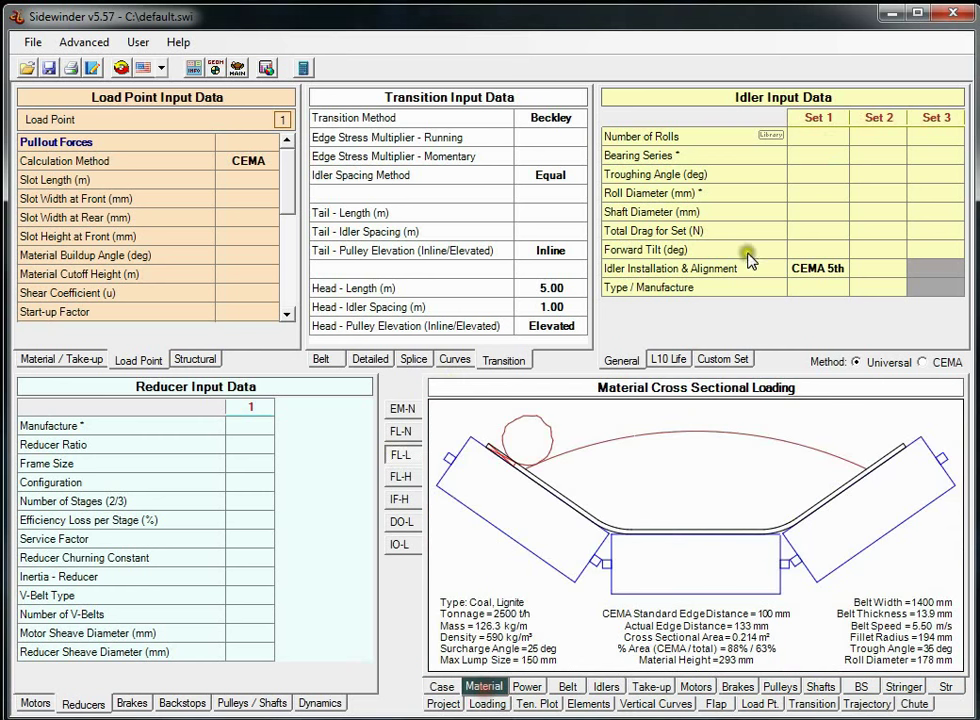
{"action": "left_click", "coordinate": [328, 360]}
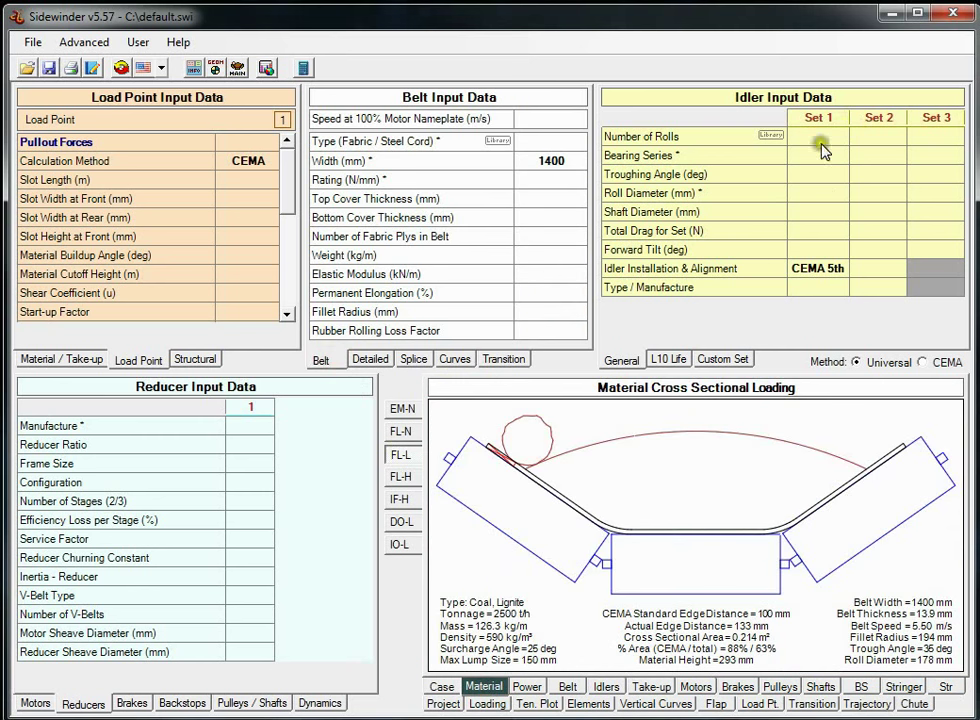
{"action": "left_click", "coordinate": [822, 137]}
{"action": "type", "text": "3"}
{"action": "left_click", "coordinate": [816, 154]}
{"action": "left_click", "coordinate": [830, 137]}
{"action": "type", "text": "4"}
{"action": "key", "text": "Return"}
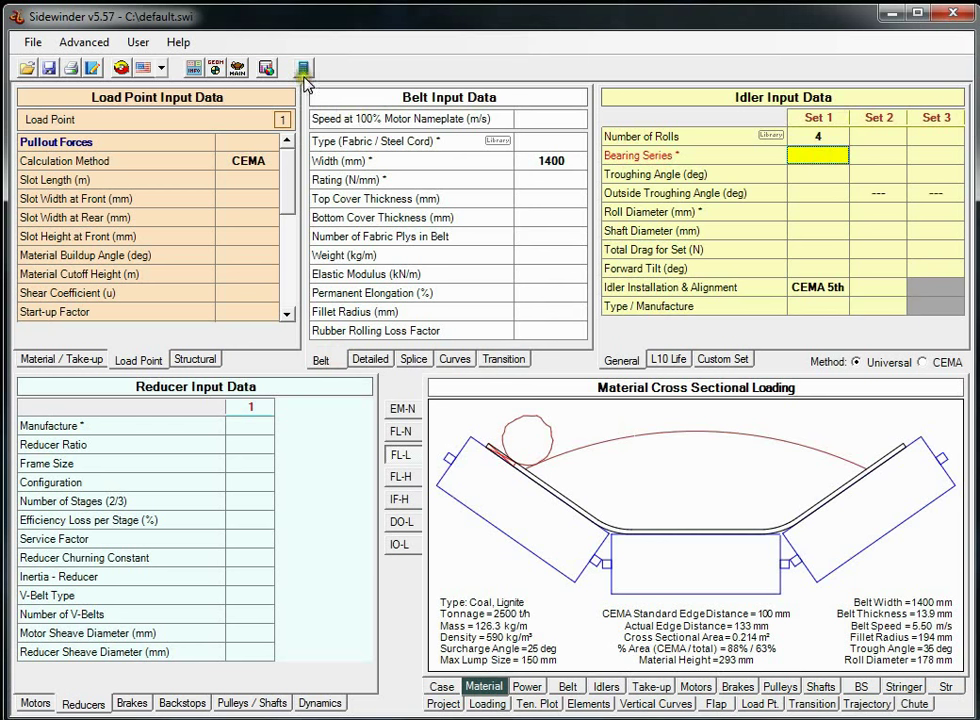
Step: Try 5 and 6 rolls for Set 1, settle back on 3 rolls, and solve
{"action": "left_click", "coordinate": [820, 136]}
{"action": "type", "text": "5"}
{"action": "left_click", "coordinate": [824, 192]}
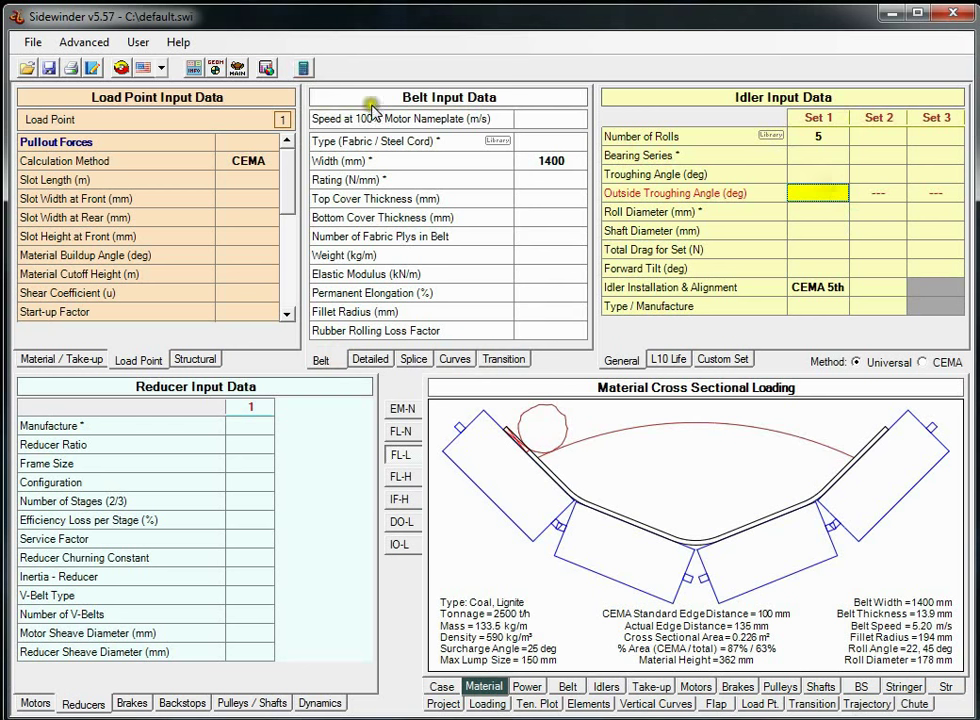
{"action": "left_click", "coordinate": [818, 137]}
{"action": "type", "text": "6"}
{"action": "left_click", "coordinate": [823, 155]}
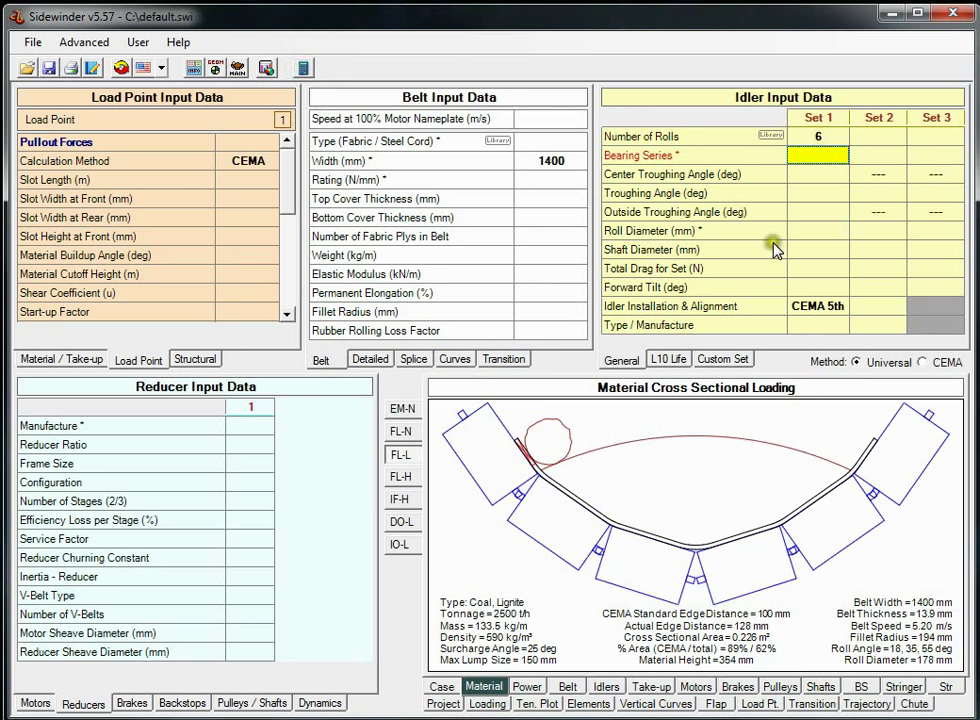
{"action": "left_click", "coordinate": [818, 136]}
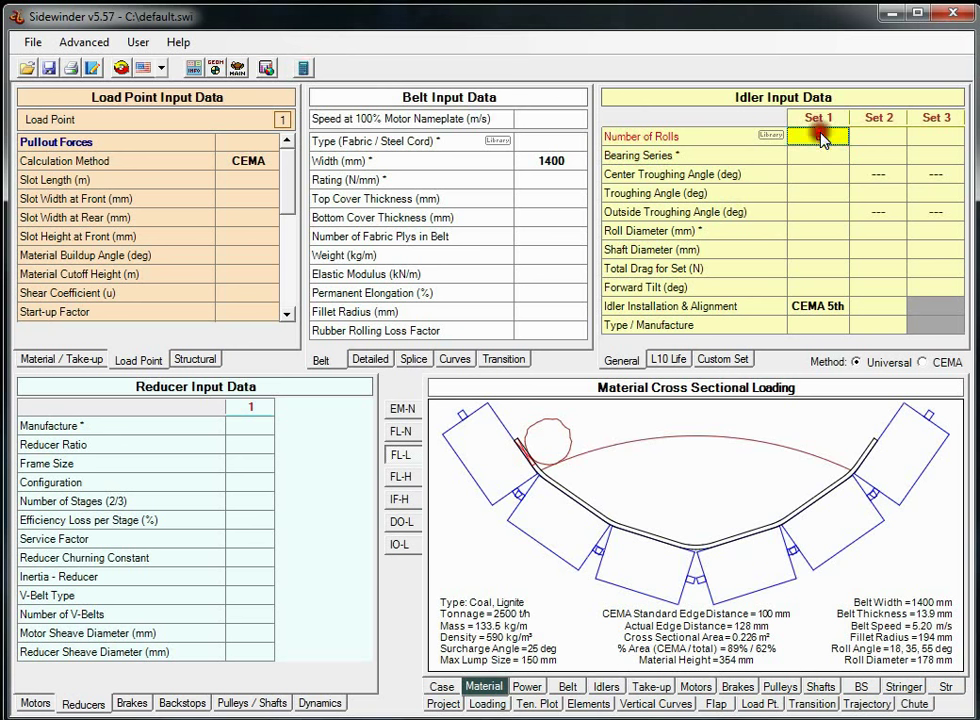
{"action": "type", "text": "3"}
{"action": "left_click", "coordinate": [820, 208]}
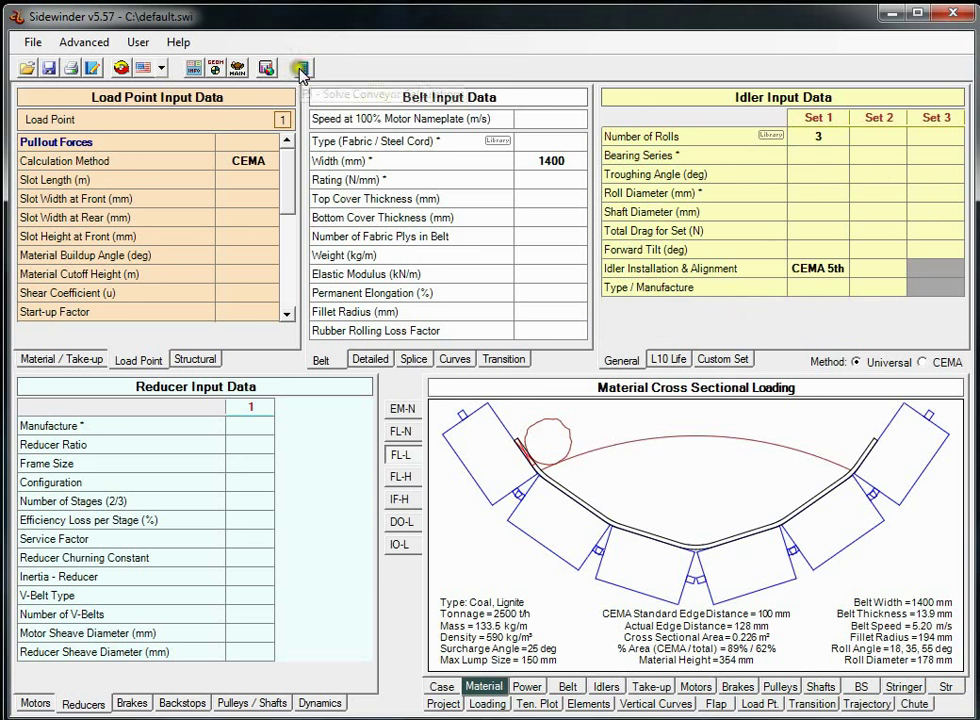
{"action": "left_click", "coordinate": [302, 67]}
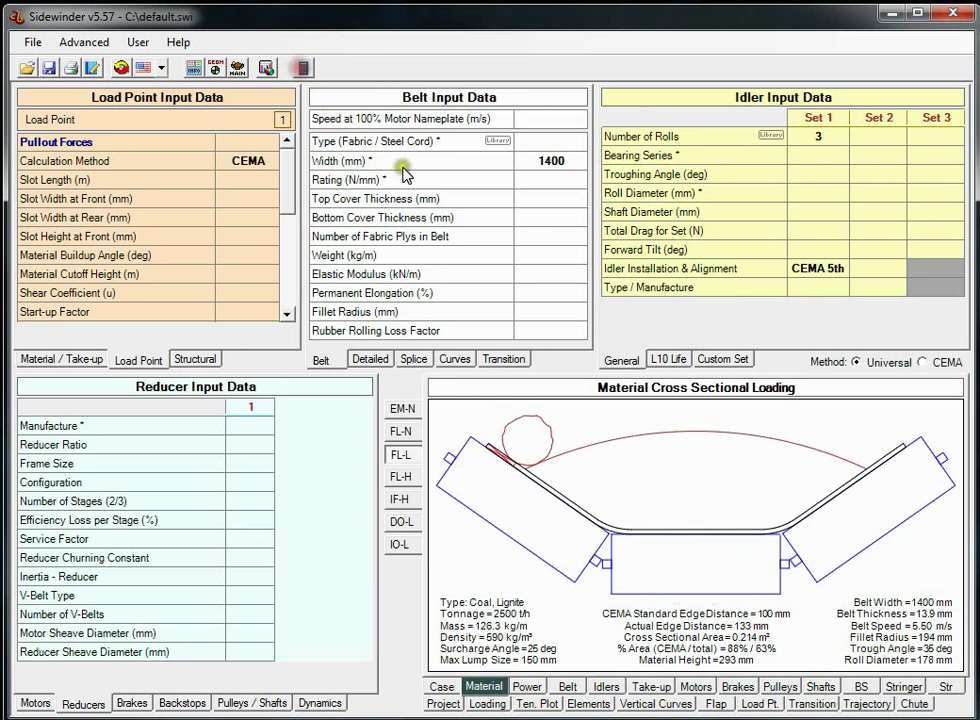
Step: Set the Set 1 troughing angle to 45° and re-solve the conveyor
{"action": "left_click", "coordinate": [814, 174]}
{"action": "type", "text": "45"}
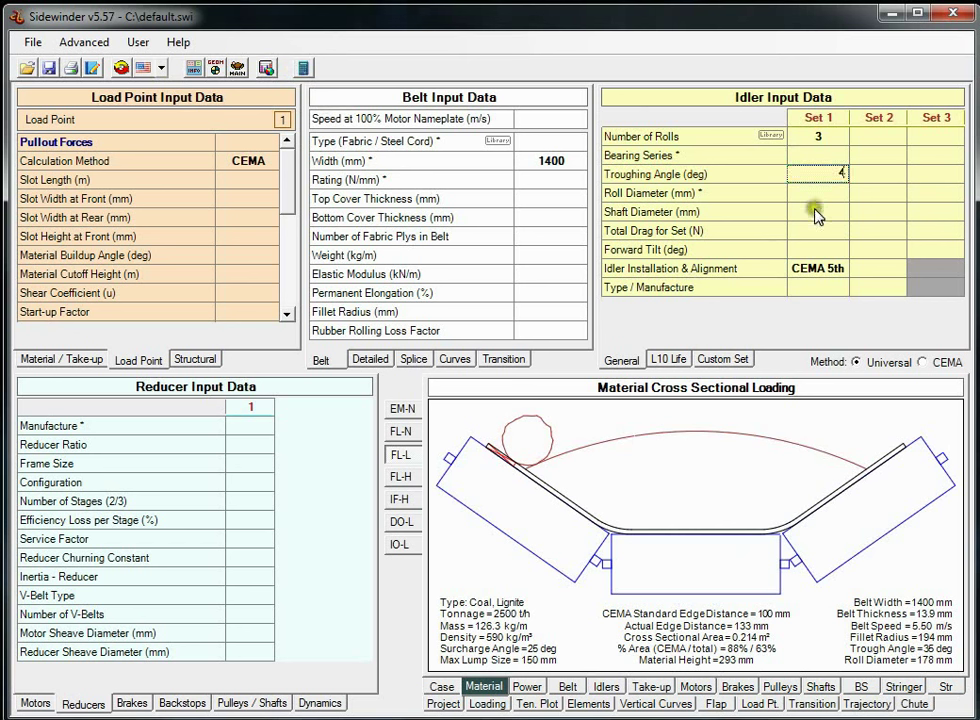
{"action": "left_click", "coordinate": [816, 229]}
{"action": "left_click", "coordinate": [302, 67]}
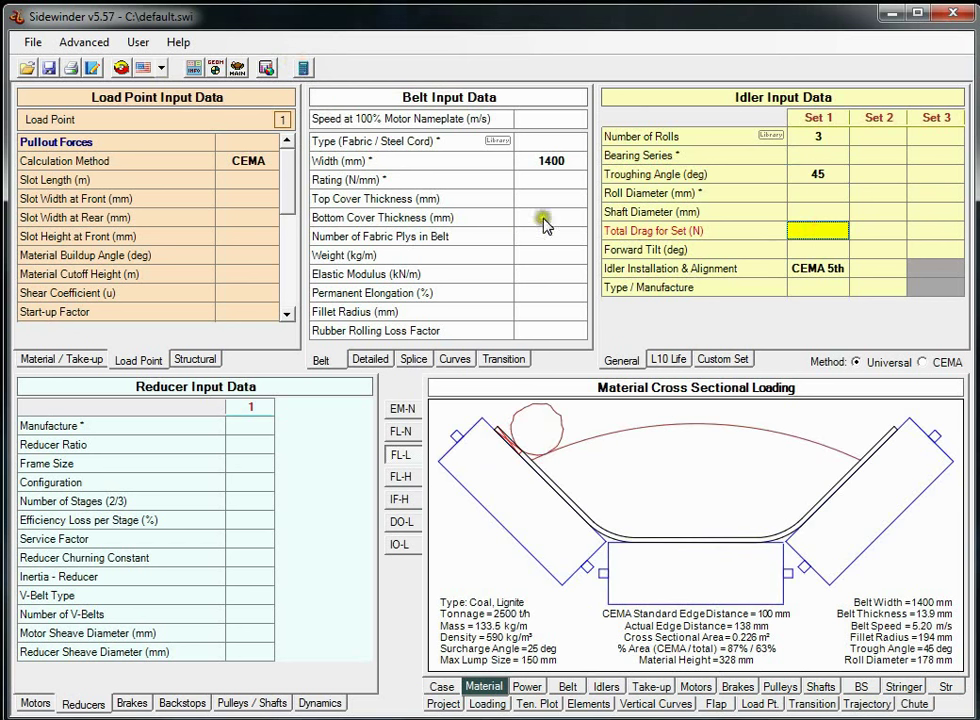
Step: In the Custom Set inputs, enter a 127 mm wing roll diameter and recalculate
{"action": "left_click", "coordinate": [728, 362]}
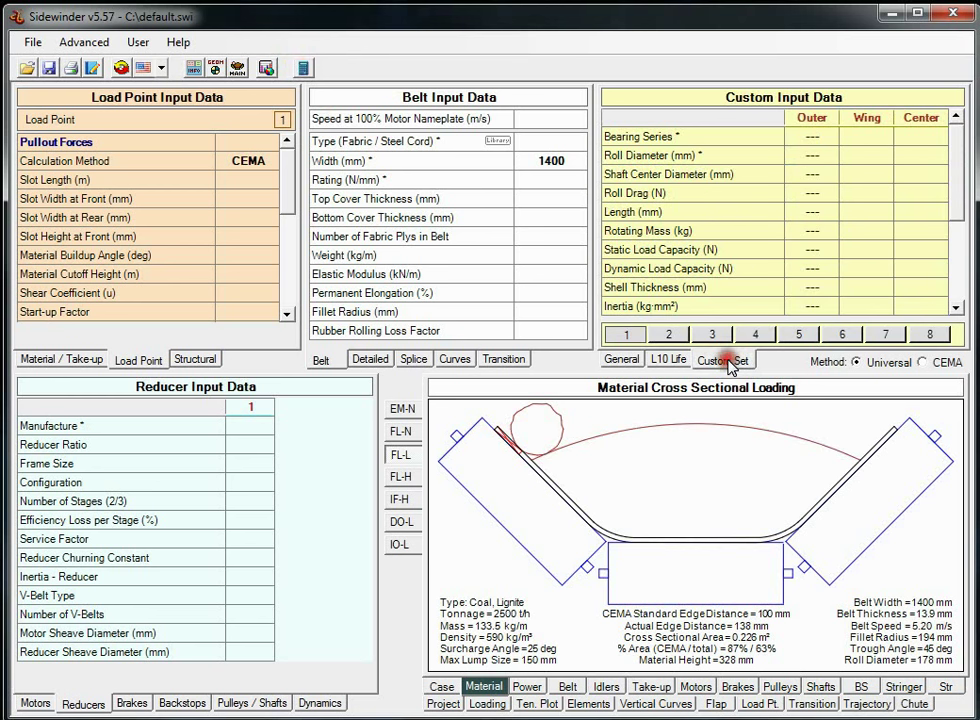
{"action": "left_click", "coordinate": [834, 174]}
{"action": "left_click", "coordinate": [875, 160]}
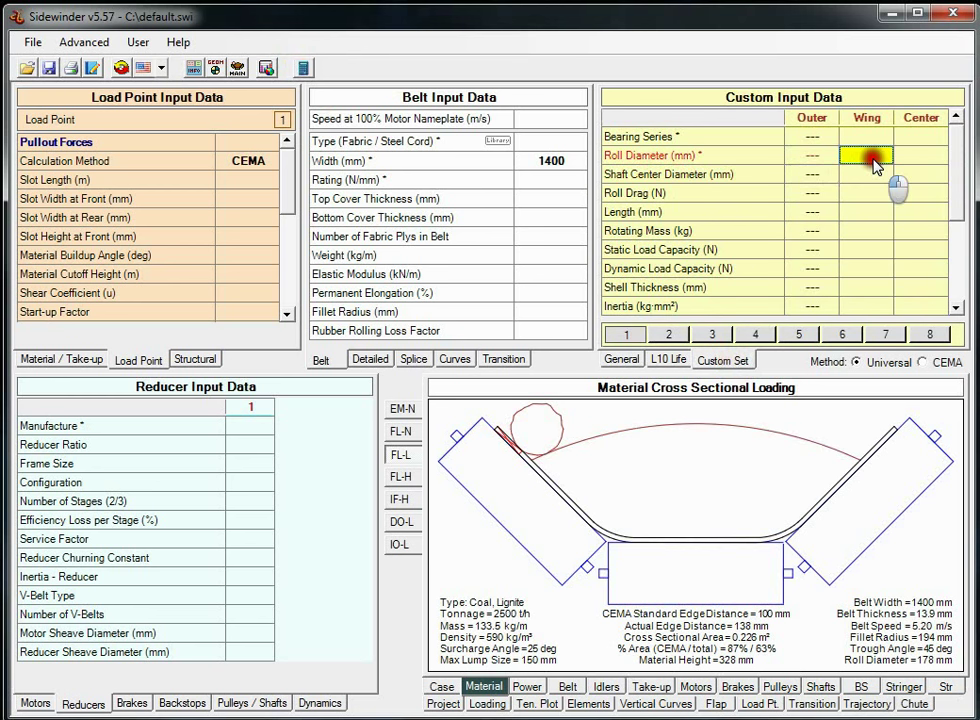
{"action": "type", "text": "127"}
{"action": "key", "text": "Tab"}
{"action": "key", "text": "Return"}
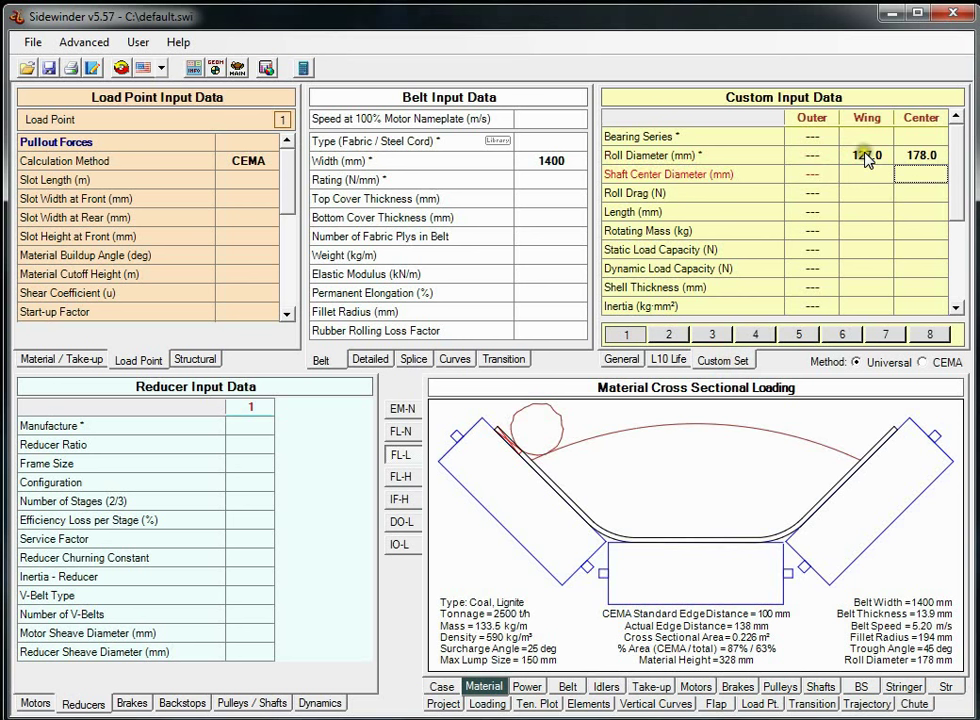
{"action": "left_click", "coordinate": [866, 155]}
{"action": "left_click", "coordinate": [306, 68]}
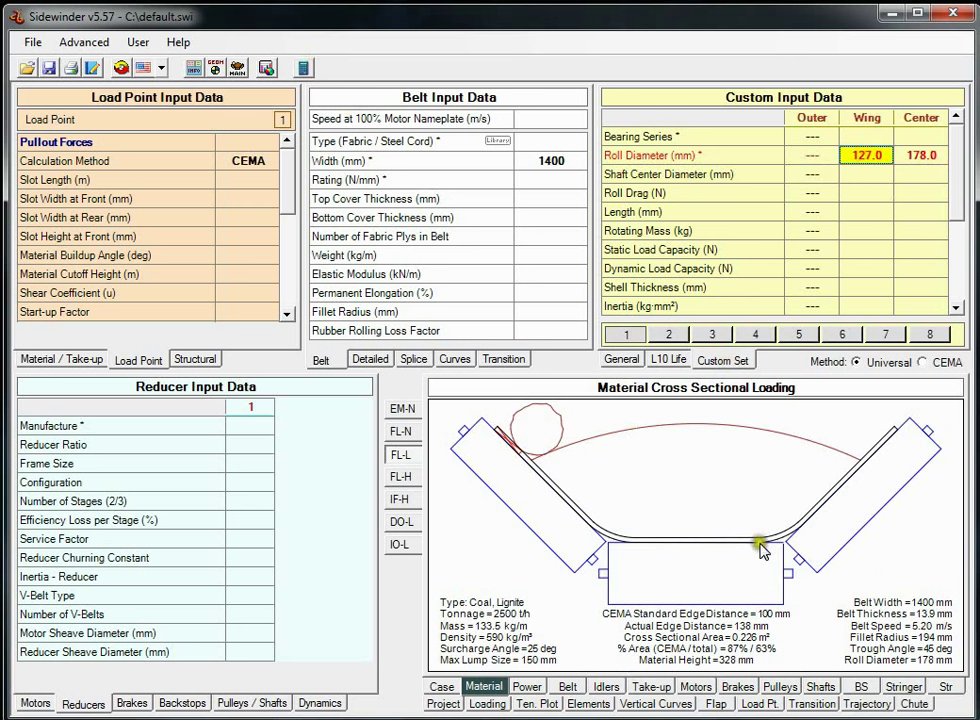
Step: Set the centre roll length, correcting 0.40 to 500 mm, and recalculate
{"action": "left_click", "coordinate": [860, 213]}
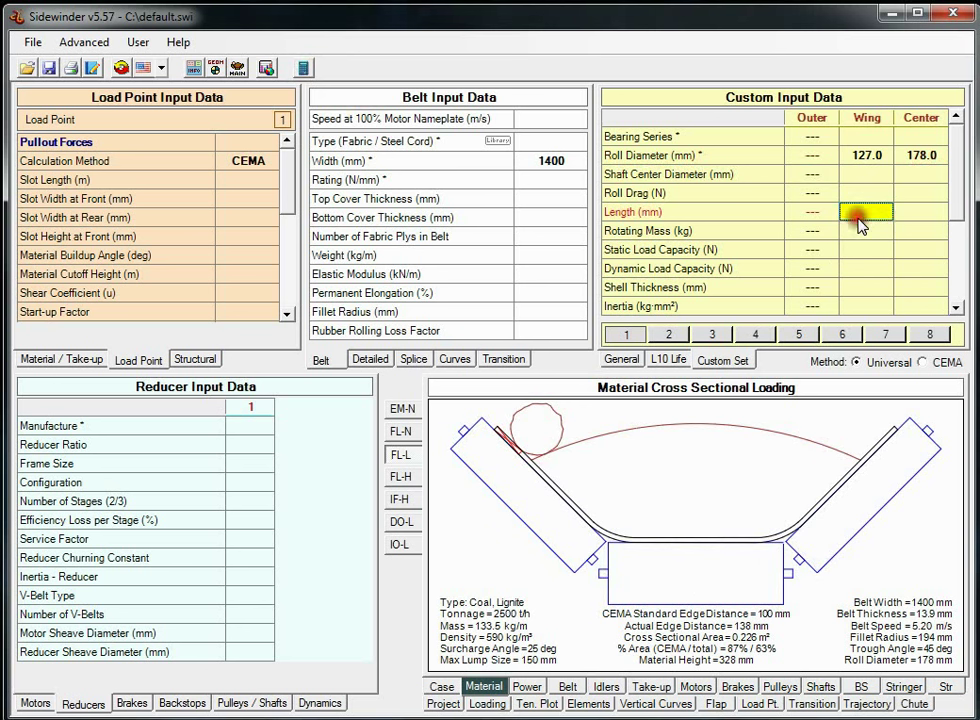
{"action": "left_click", "coordinate": [918, 213]}
{"action": "type", "text": "0.40"}
{"action": "key", "text": "Up"}
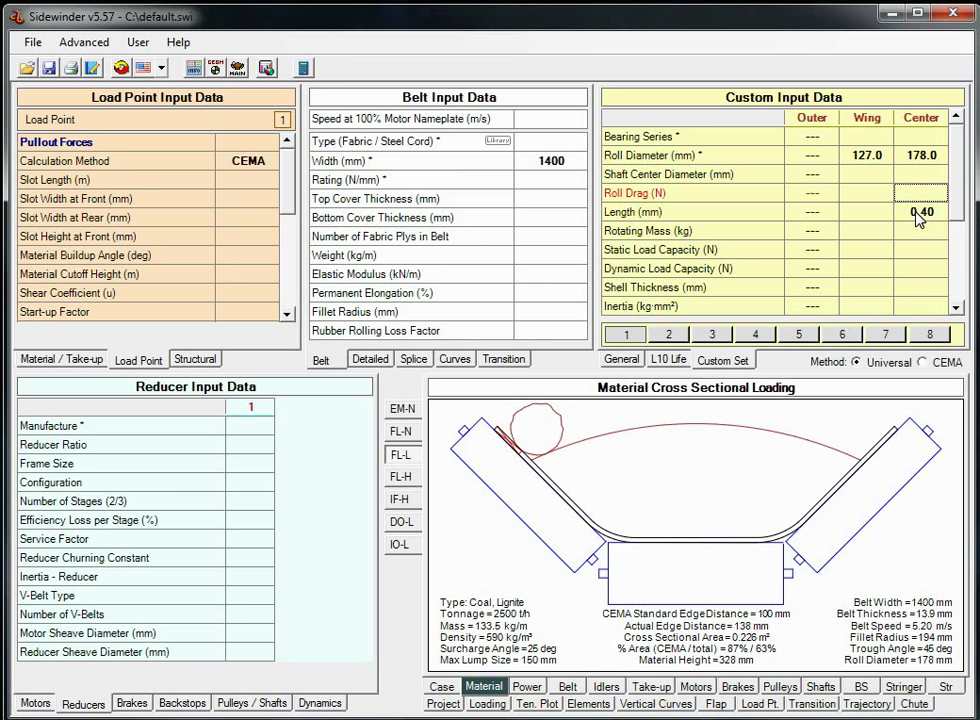
{"action": "left_click", "coordinate": [303, 67]}
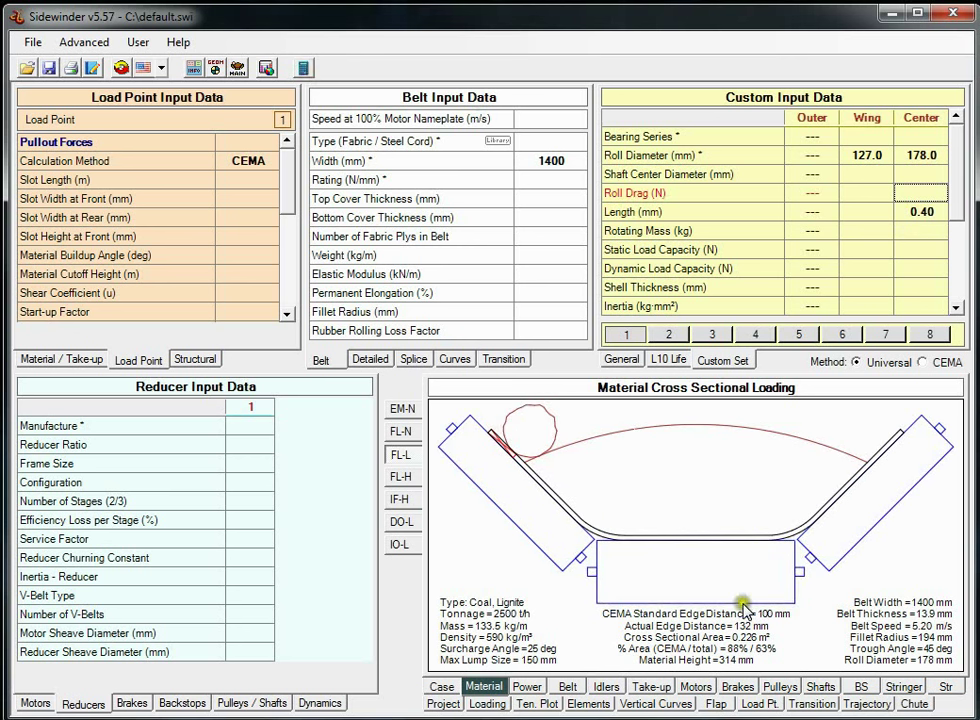
{"action": "left_click", "coordinate": [930, 212]}
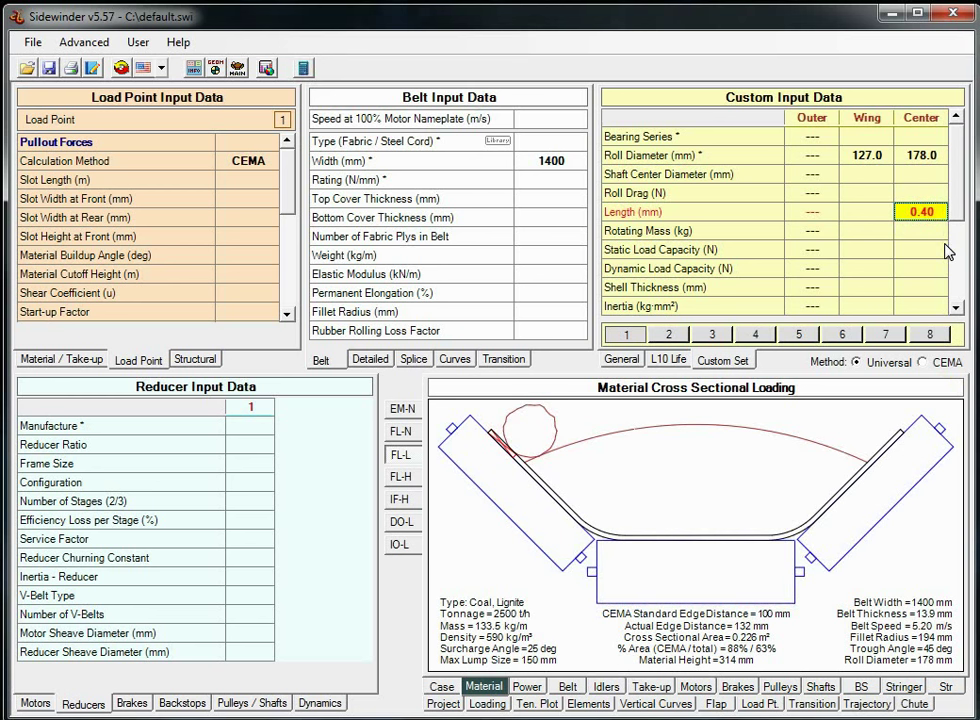
{"action": "type", "text": "500"}
{"action": "key", "text": "Up"}
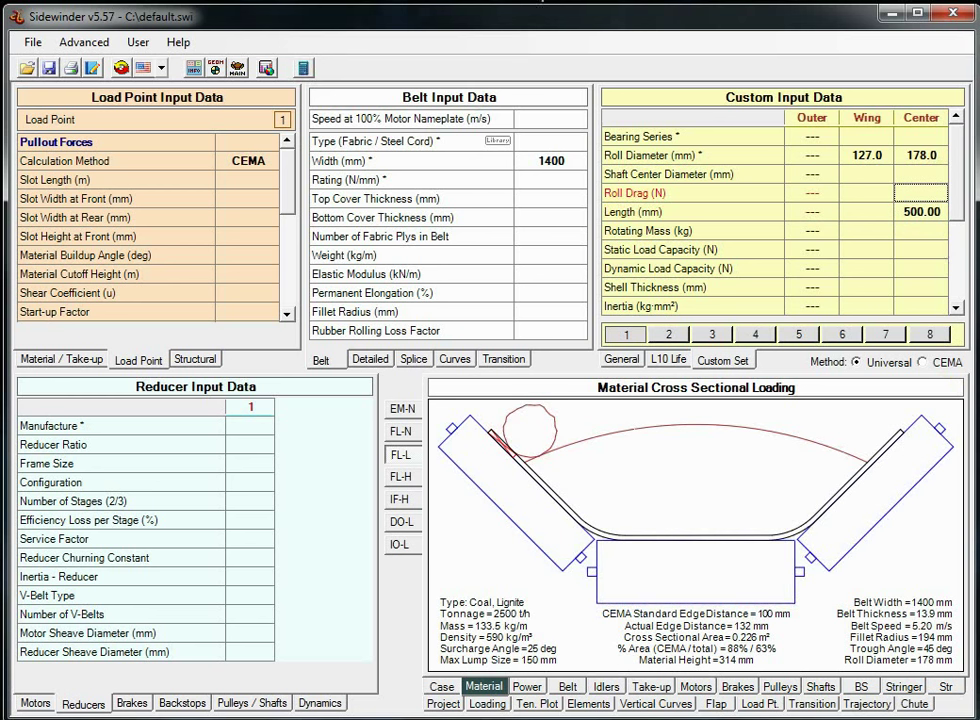
{"action": "left_click", "coordinate": [301, 68]}
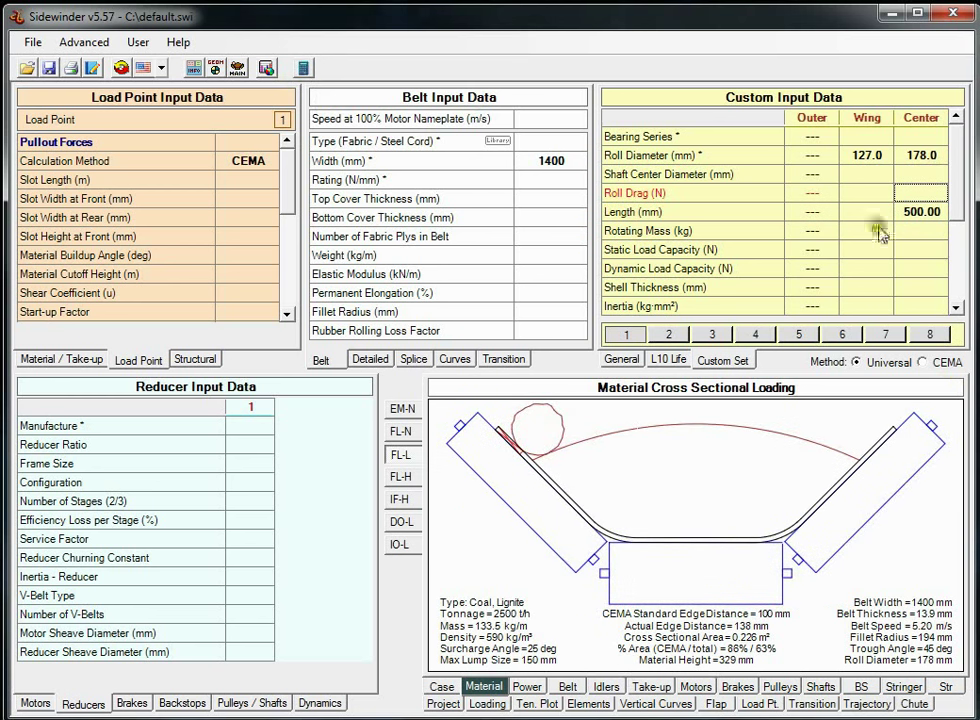
{"action": "left_click", "coordinate": [924, 217]}
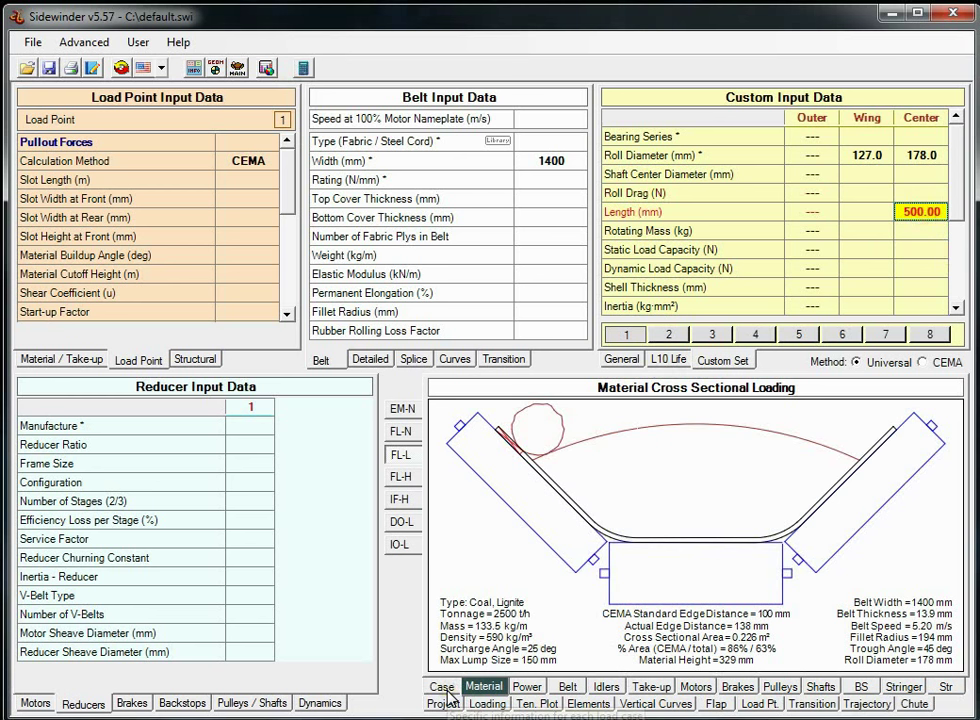
Step: Return to the General idler inputs and case summary, then open Easy Profile
{"action": "left_click", "coordinate": [628, 361]}
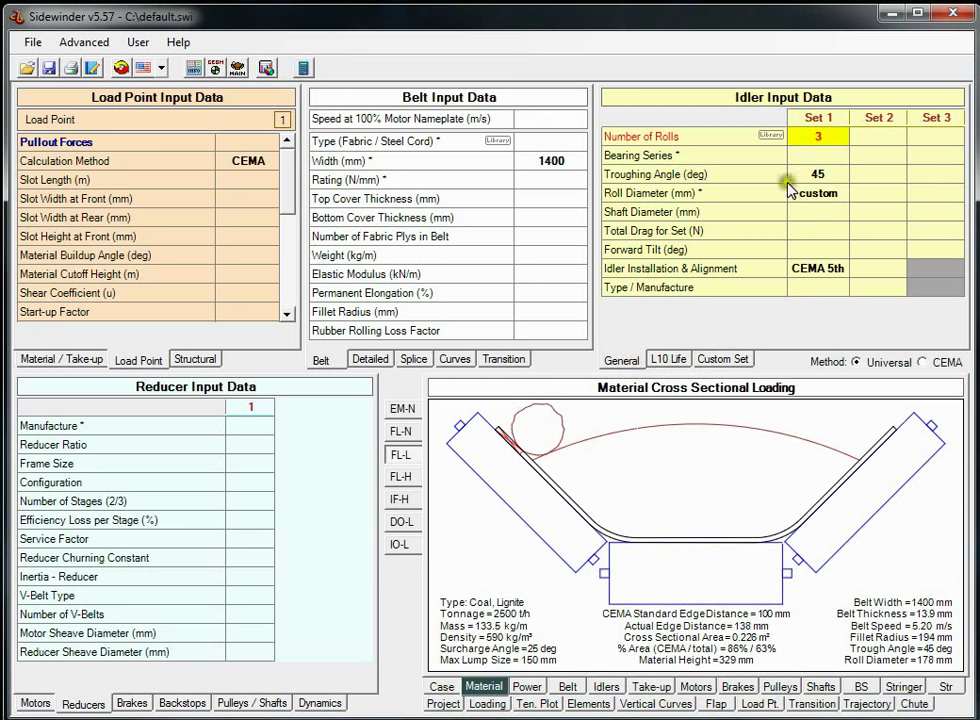
{"action": "left_click", "coordinate": [441, 687]}
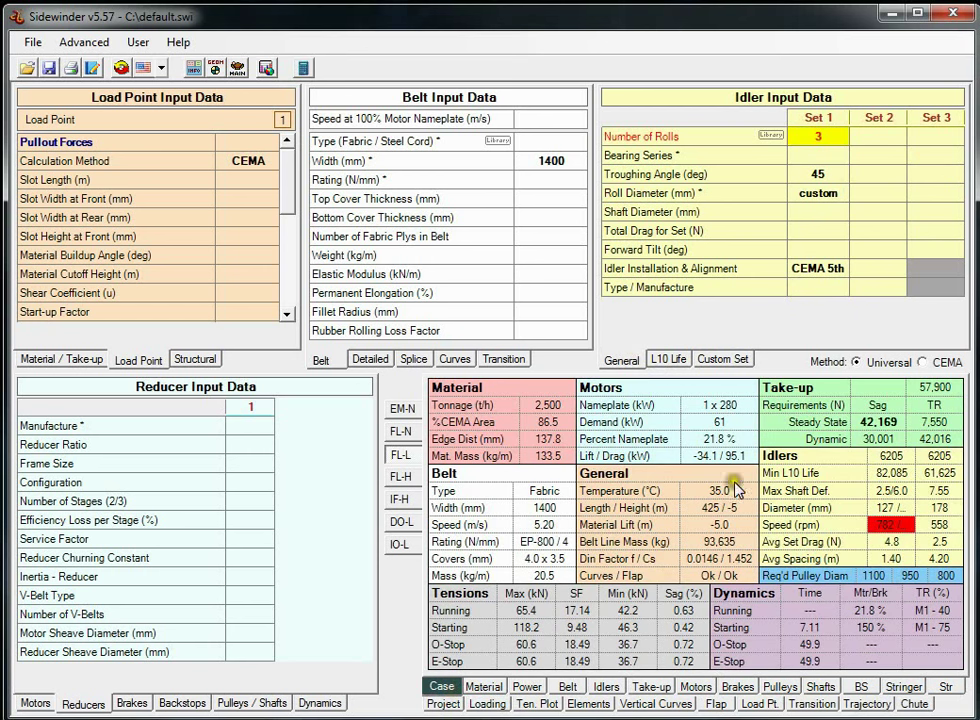
{"action": "left_click", "coordinate": [214, 68]}
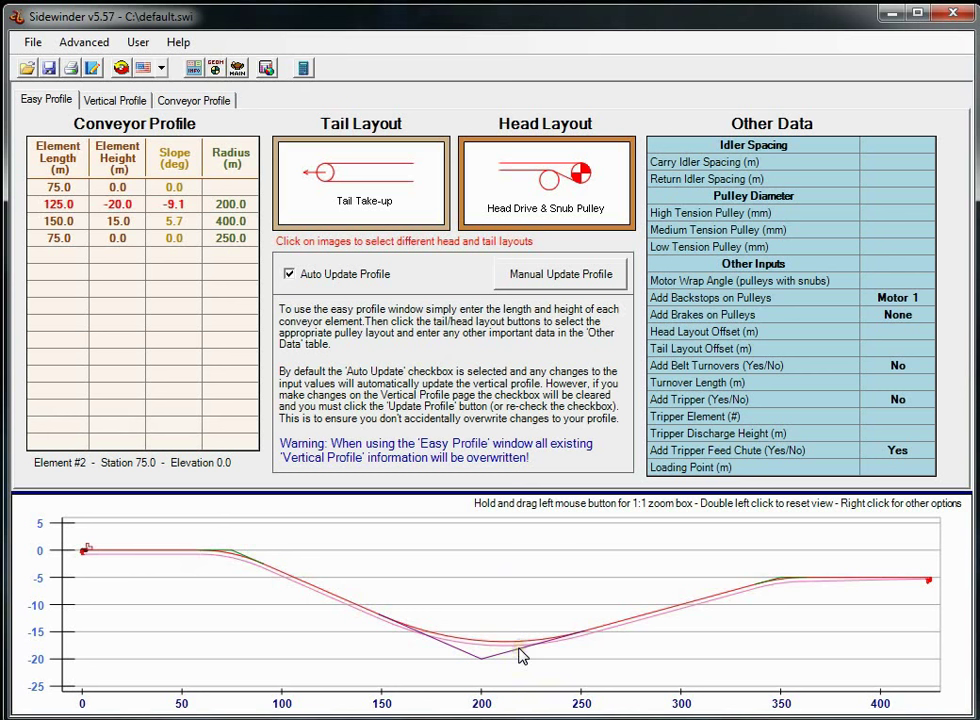
Step: Show the Vertical Profile station table, including the Motor / Backstop at station 425.00 m
{"action": "left_click", "coordinate": [670, 610]}
{"action": "left_click", "coordinate": [115, 100]}
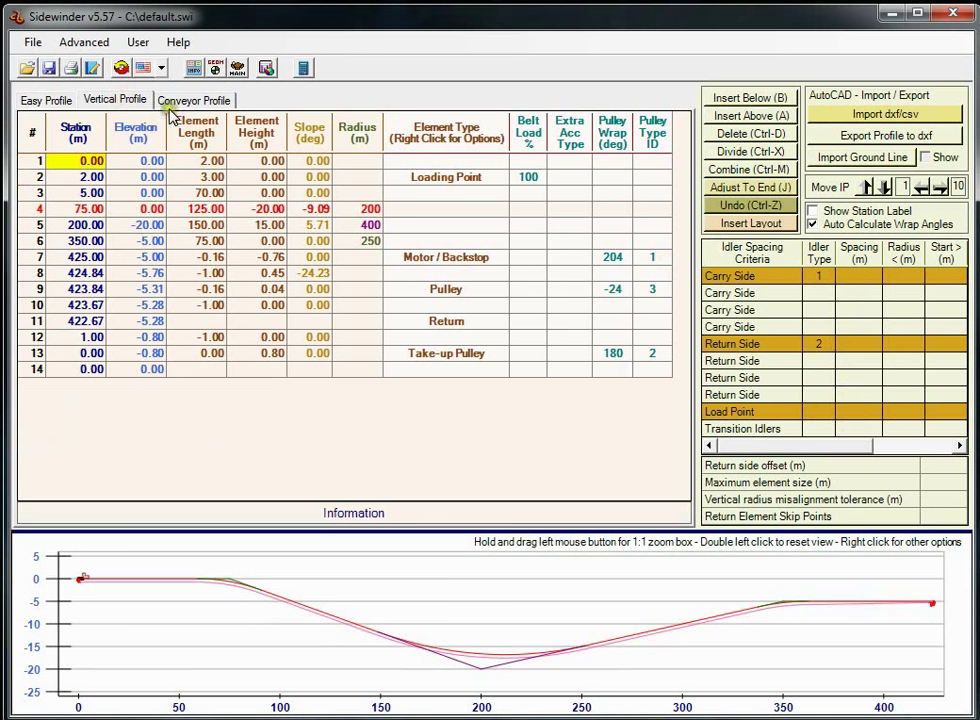
Step: Return to the main design screen and generate the conveyor design report in Word
{"action": "left_click", "coordinate": [237, 68]}
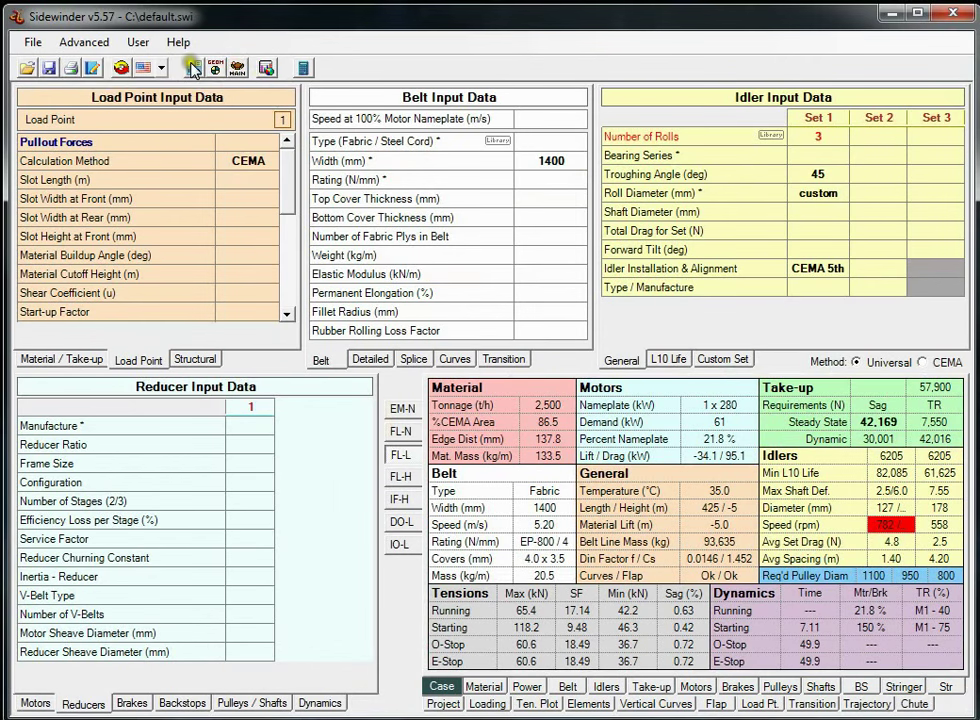
{"action": "left_click", "coordinate": [76, 68]}
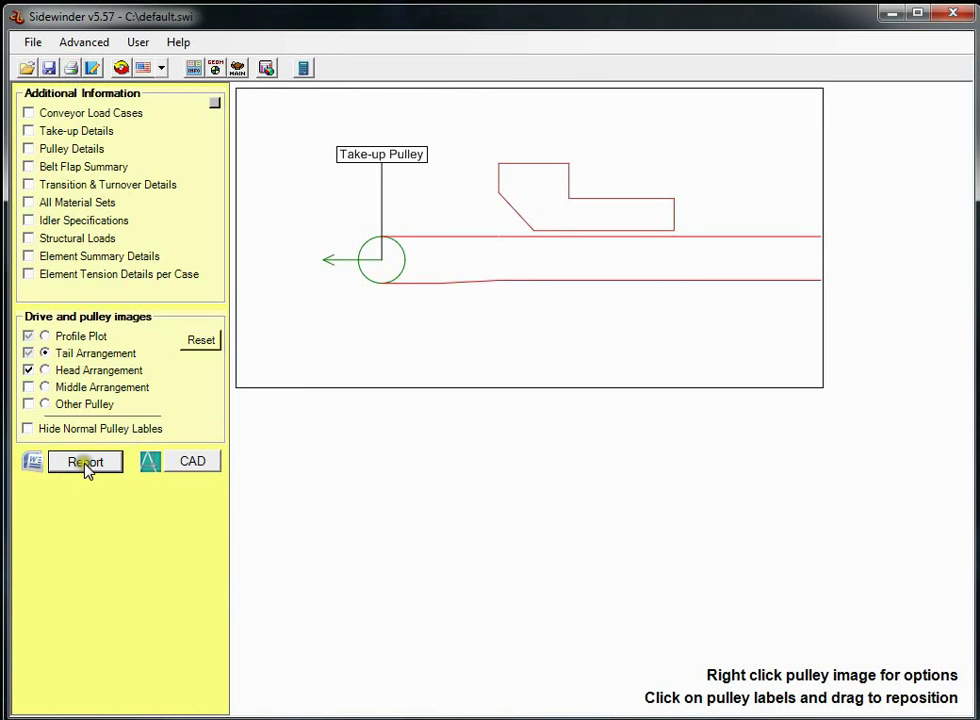
{"action": "left_click", "coordinate": [86, 462]}
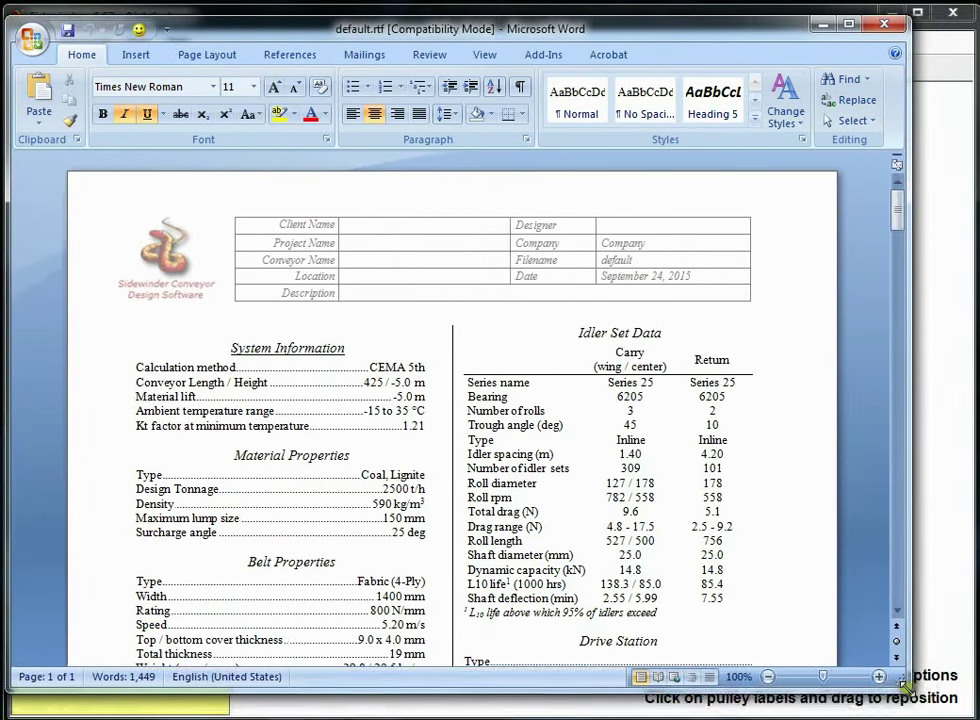
Step: Review the five-page Word report in a two-page view, then close Word
{"action": "scroll", "coordinate": [772, 551], "scroll_direction": "down", "scroll_amount": 10}
{"action": "scroll", "coordinate": [772, 551], "scroll_direction": "down", "scroll_amount": 20}
{"action": "scroll", "coordinate": [760, 558], "scroll_direction": "down", "scroll_amount": 20}
{"action": "scroll", "coordinate": [760, 555], "scroll_direction": "down", "scroll_amount": 12}
{"action": "scroll", "coordinate": [758, 550], "scroll_direction": "up", "scroll_amount": 15}
{"action": "scroll", "coordinate": [752, 545], "scroll_direction": "up", "scroll_amount": 3}
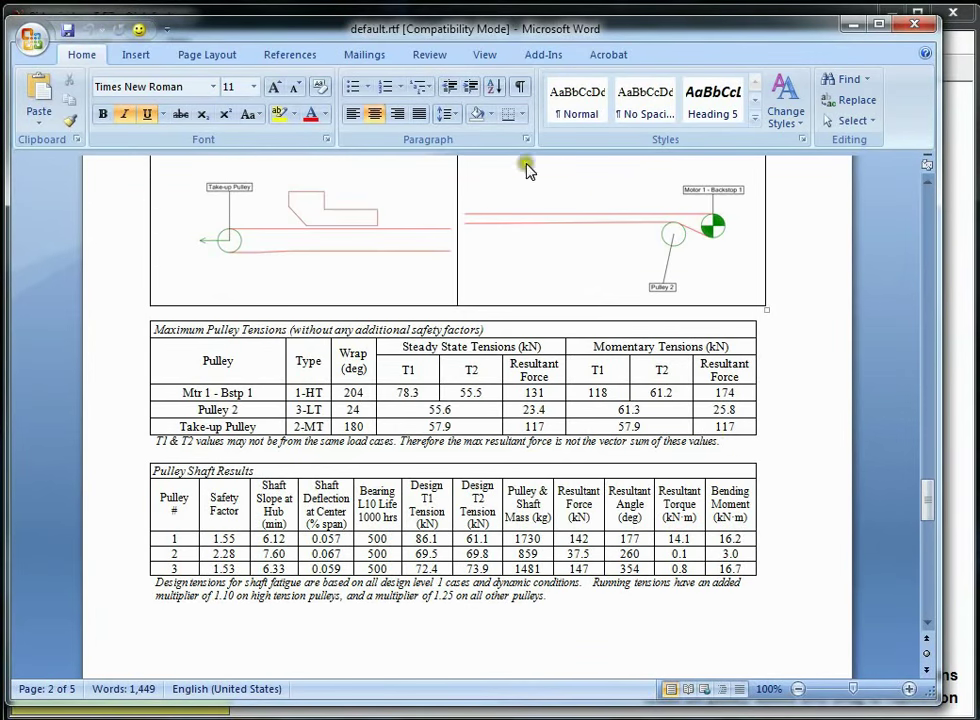
{"action": "left_click", "coordinate": [490, 55]}
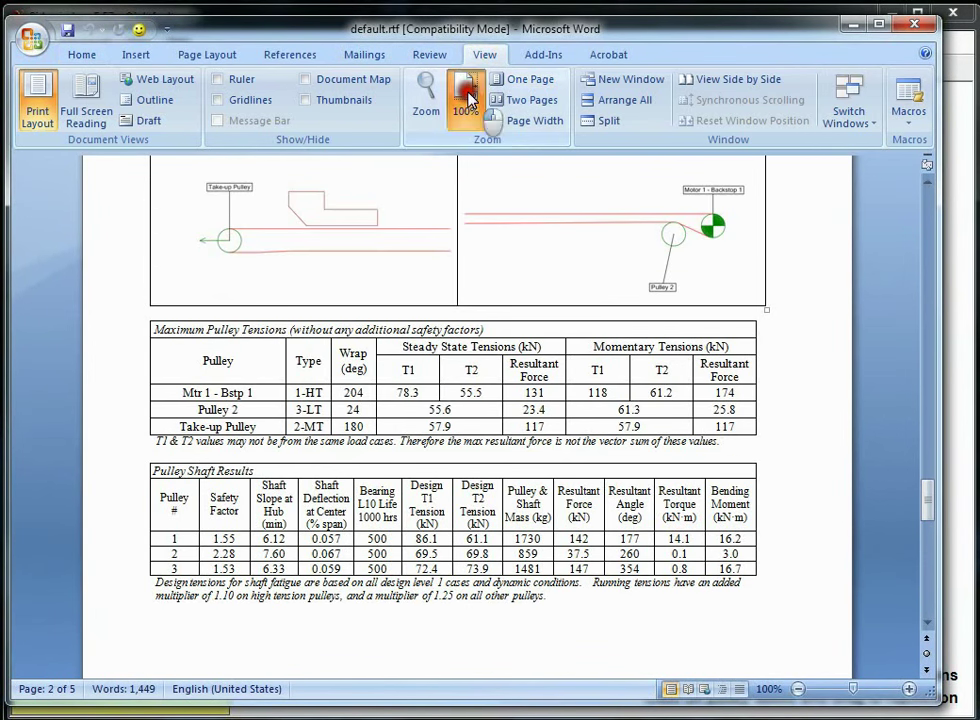
{"action": "left_click", "coordinate": [510, 99]}
{"action": "scroll", "coordinate": [605, 467], "scroll_direction": "up", "scroll_amount": 10}
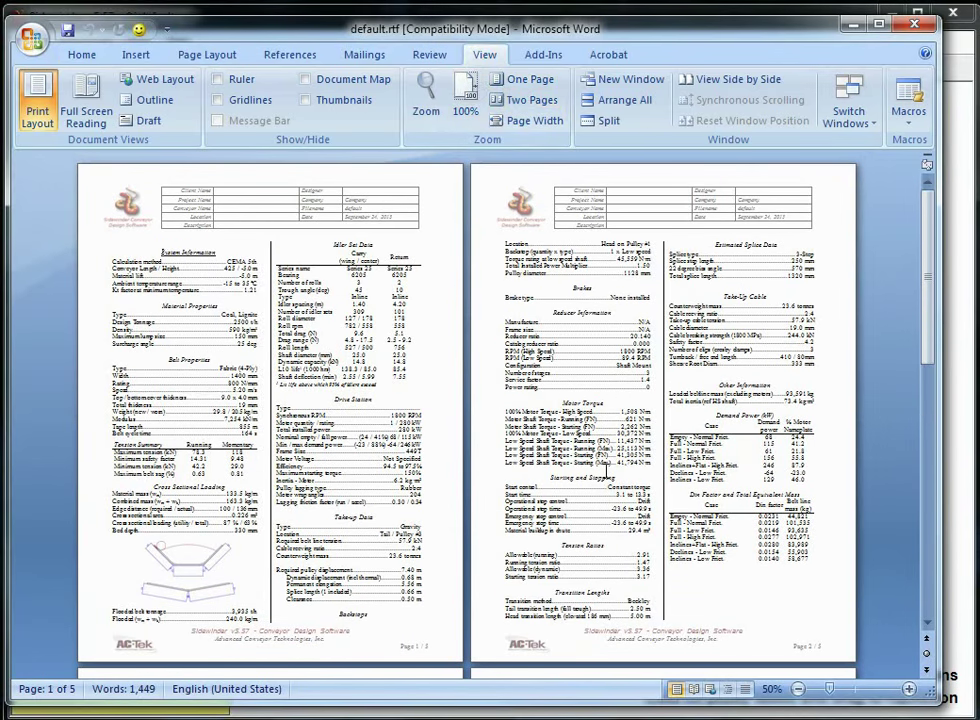
{"action": "scroll", "coordinate": [606, 486], "scroll_direction": "down", "scroll_amount": 10}
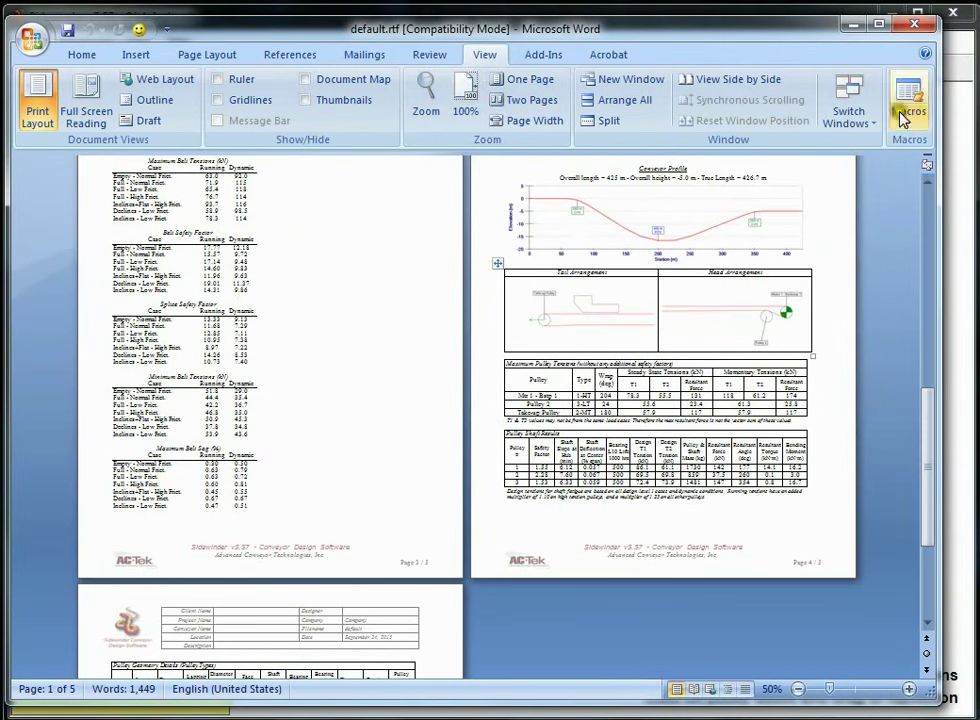
{"action": "left_click", "coordinate": [912, 26]}
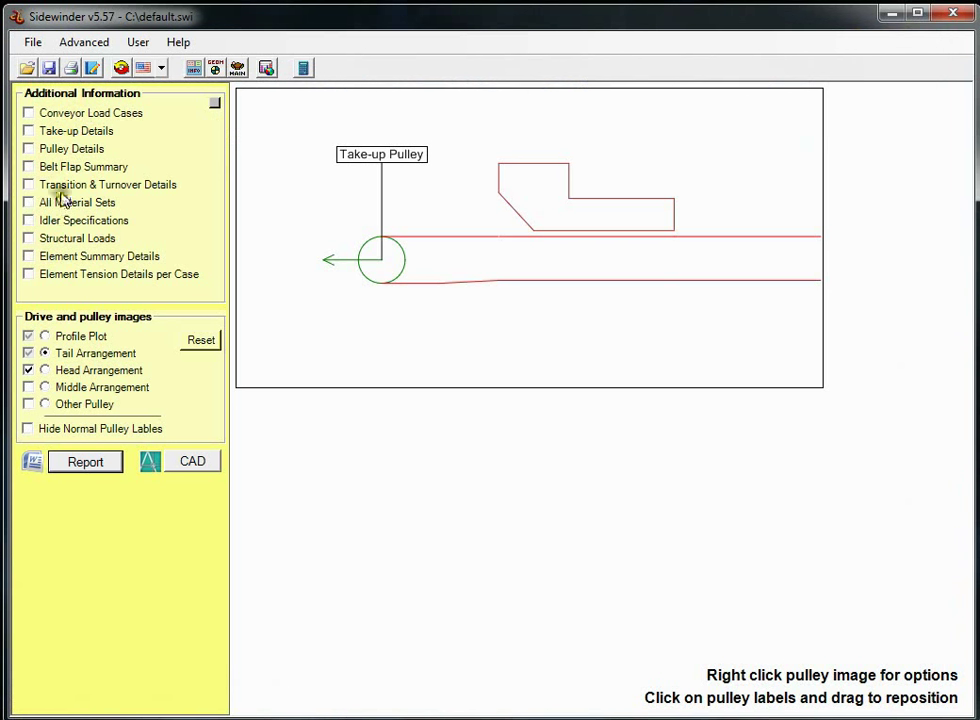
Step: Tick Take-up Details, Pulley Details and the other additional sections, and regenerate the report
{"action": "left_click", "coordinate": [62, 131]}
{"action": "left_click", "coordinate": [38, 149]}
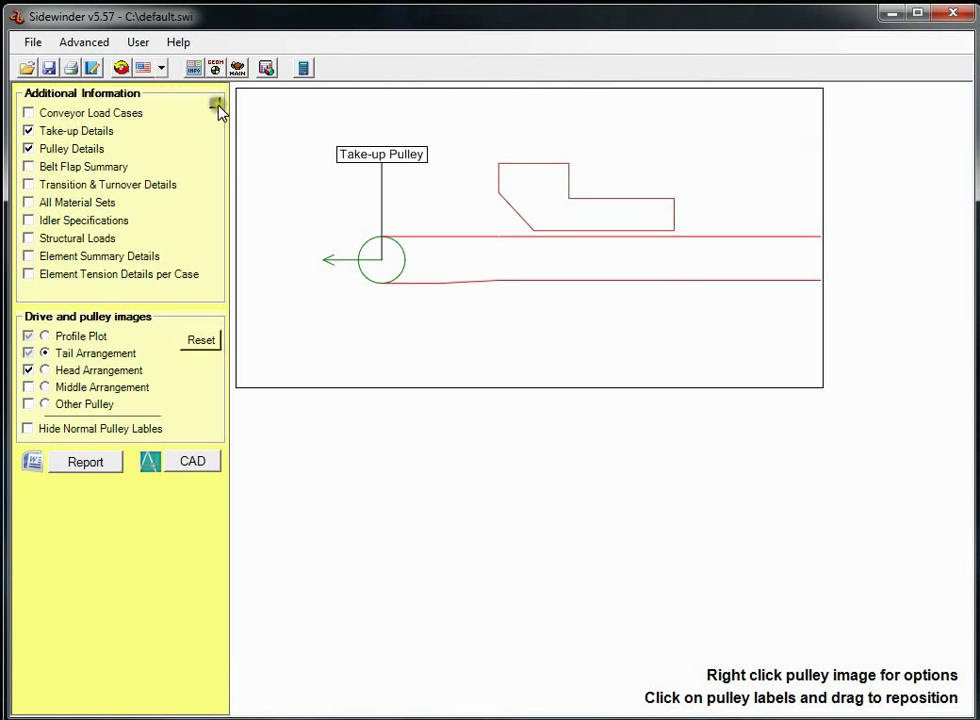
{"action": "left_click", "coordinate": [86, 463]}
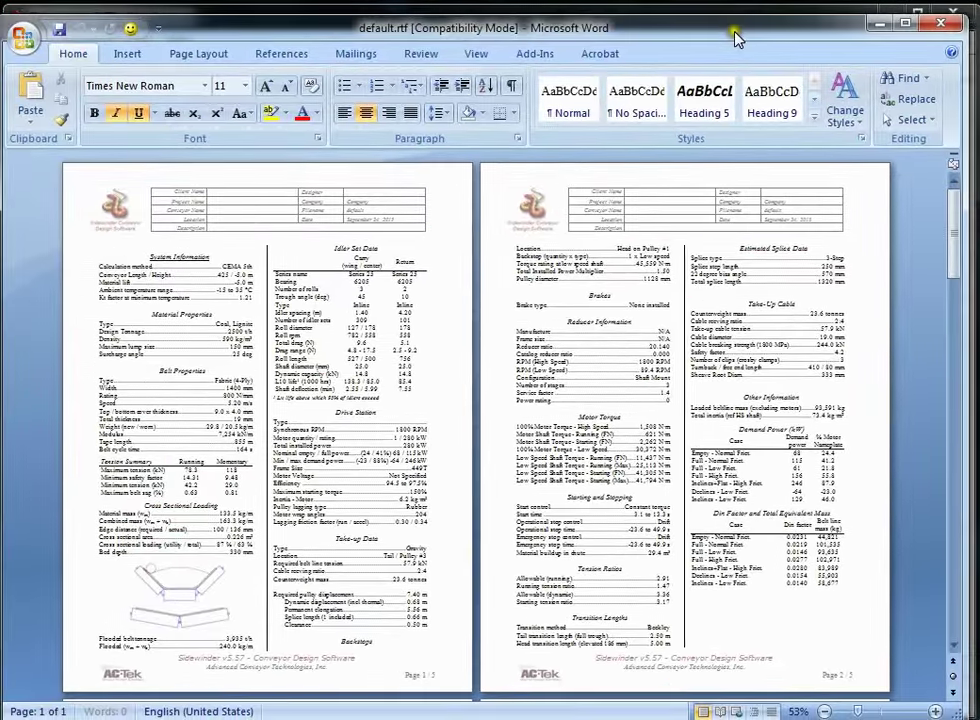
Step: Scroll to page 12 and select the pulley 2 shaft stress lines
{"action": "scroll", "coordinate": [874, 387], "scroll_direction": "down", "scroll_amount": 20}
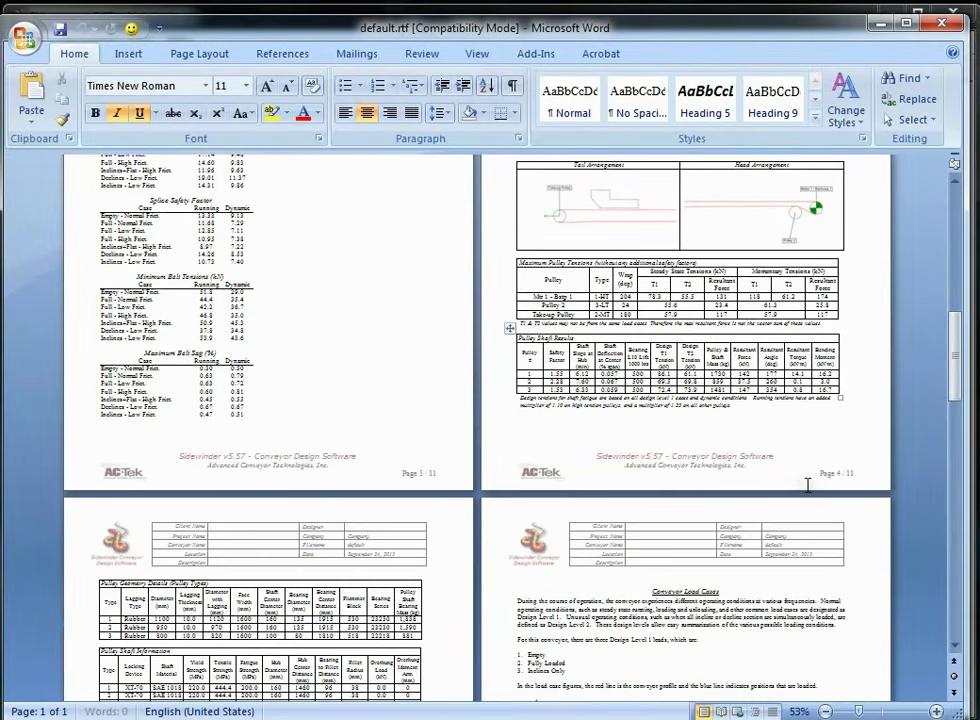
{"action": "scroll", "coordinate": [805, 489], "scroll_direction": "down", "scroll_amount": 2}
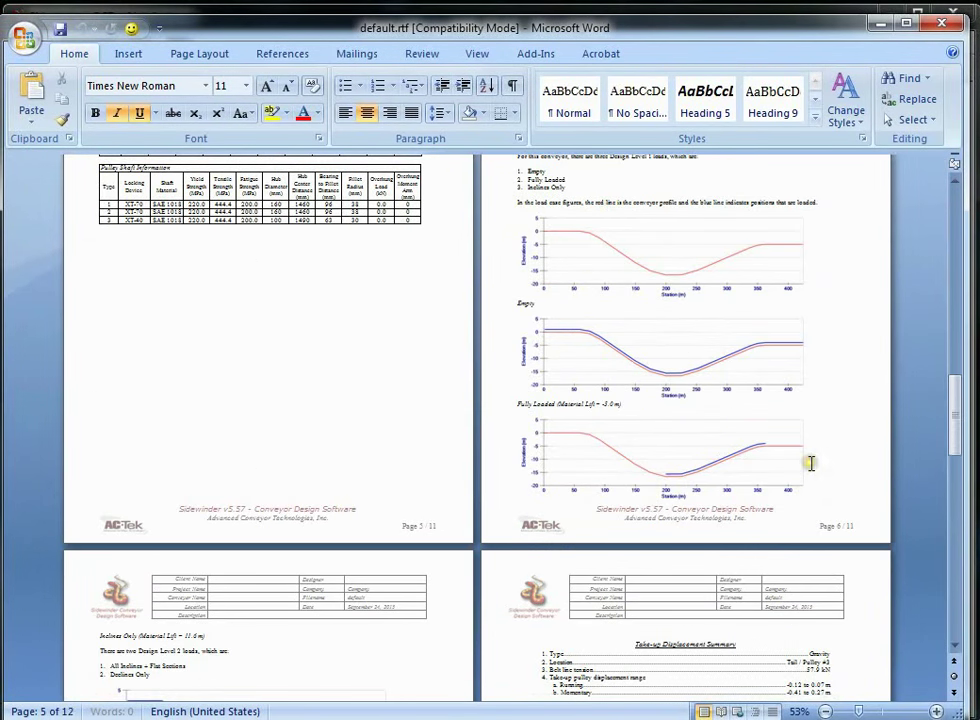
{"action": "scroll", "coordinate": [807, 462], "scroll_direction": "down", "scroll_amount": 10}
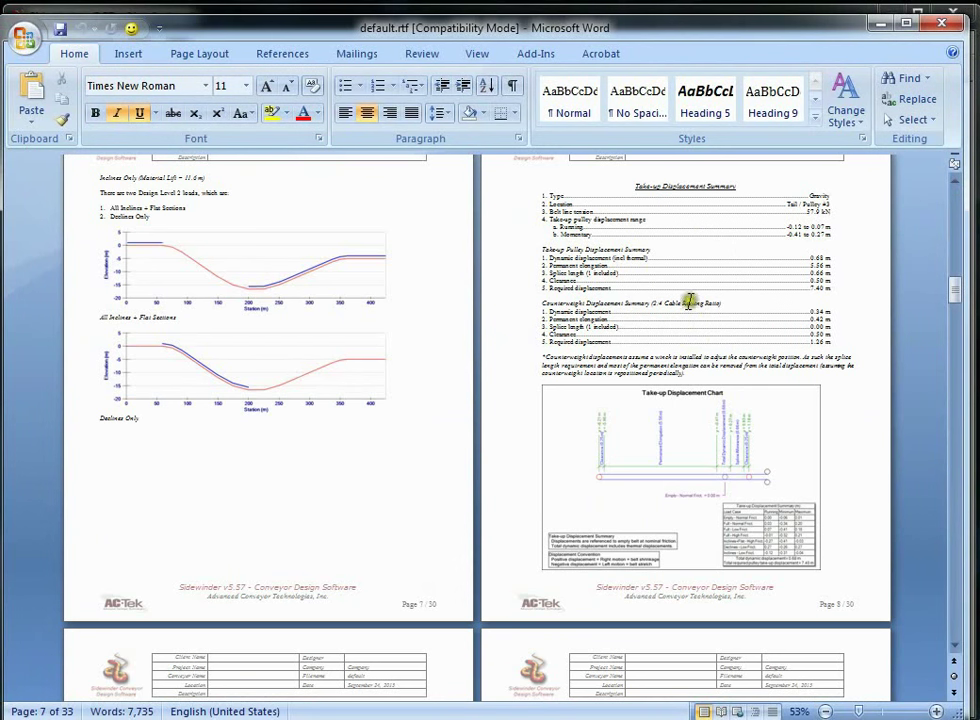
{"action": "scroll", "coordinate": [685, 505], "scroll_direction": "down", "scroll_amount": 15}
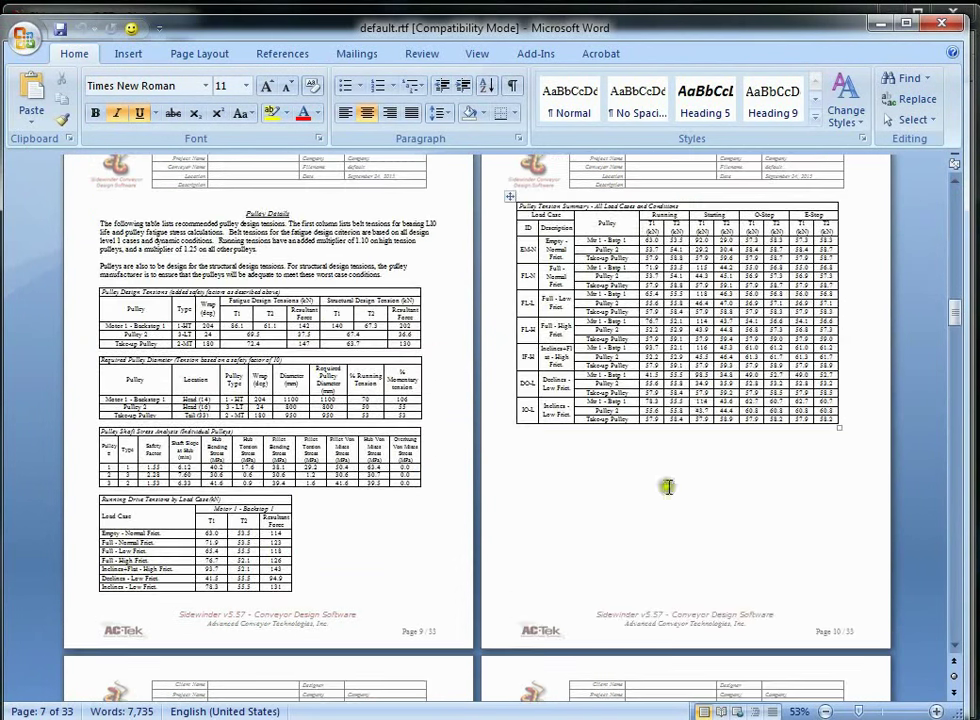
{"action": "scroll", "coordinate": [840, 428], "scroll_direction": "down", "scroll_amount": 10}
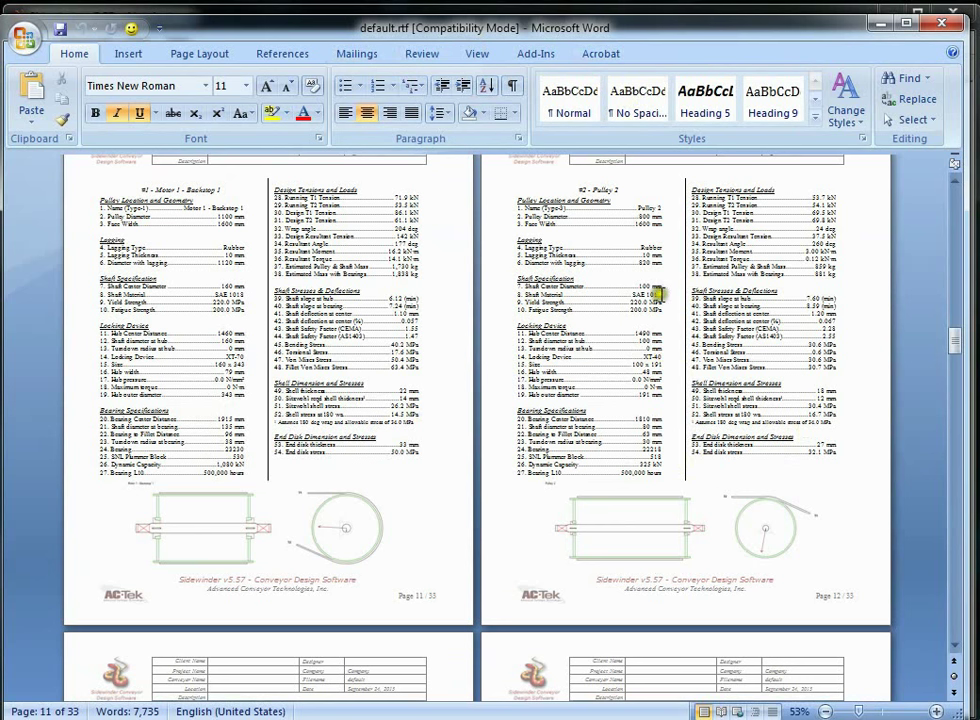
{"action": "left_click", "coordinate": [641, 328]}
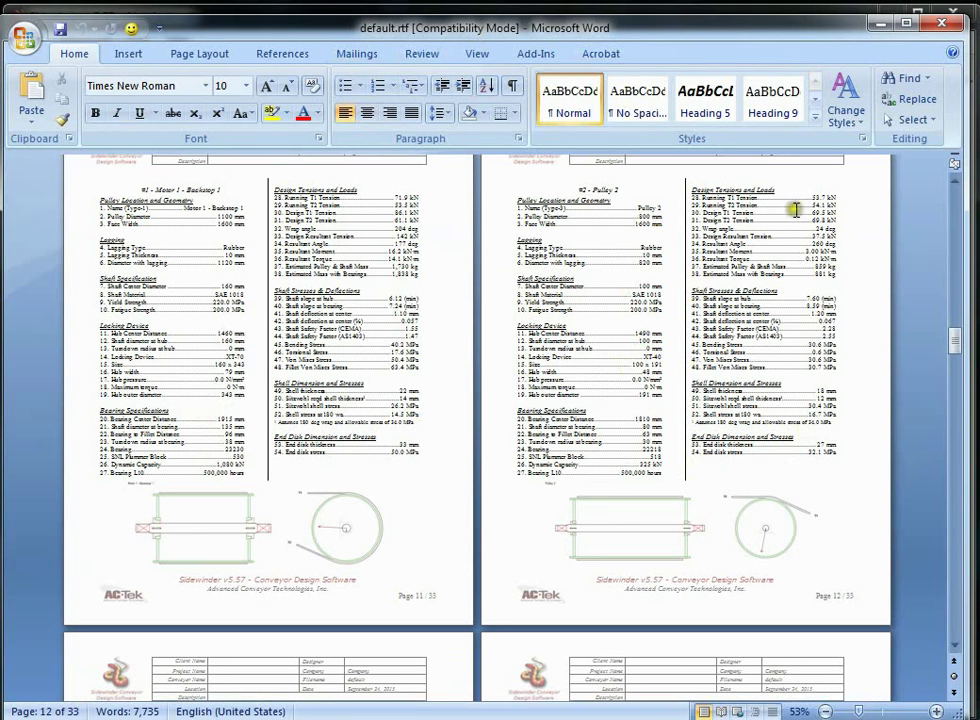
{"action": "left_click_drag", "start_coordinate": [808, 214], "coordinate": [849, 367]}
Step: Scroll through the remaining pages of the 33-page report, then close Word
{"action": "scroll", "coordinate": [621, 350], "scroll_direction": "down", "scroll_amount": 10}
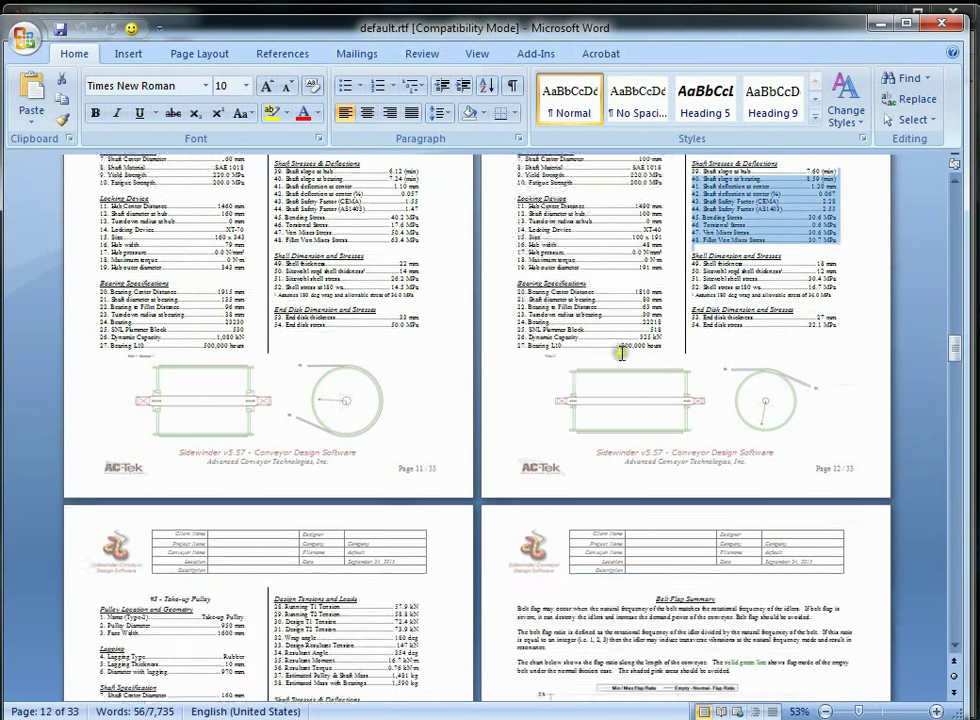
{"action": "scroll", "coordinate": [838, 330], "scroll_direction": "down", "scroll_amount": 5}
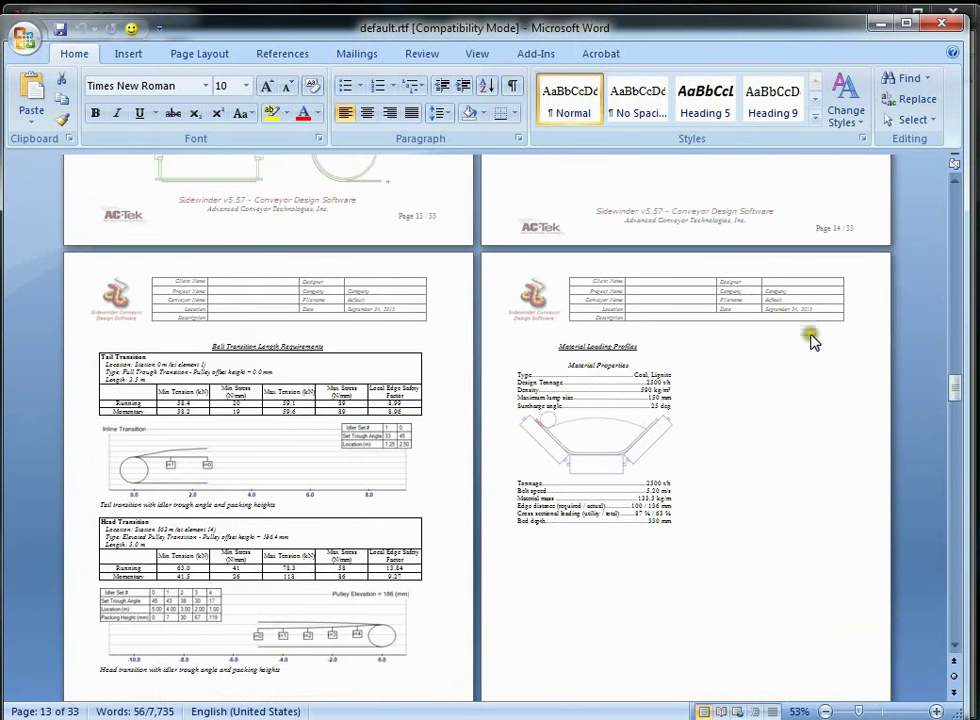
{"action": "scroll", "coordinate": [201, 448], "scroll_direction": "down", "scroll_amount": 2}
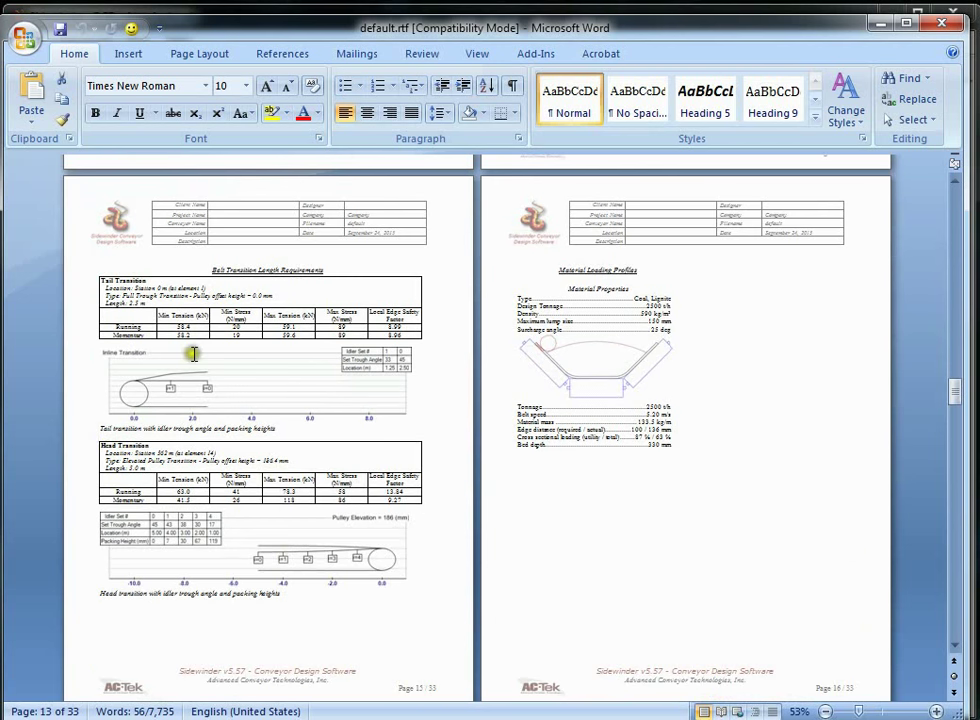
{"action": "scroll", "coordinate": [647, 409], "scroll_direction": "down", "scroll_amount": 2}
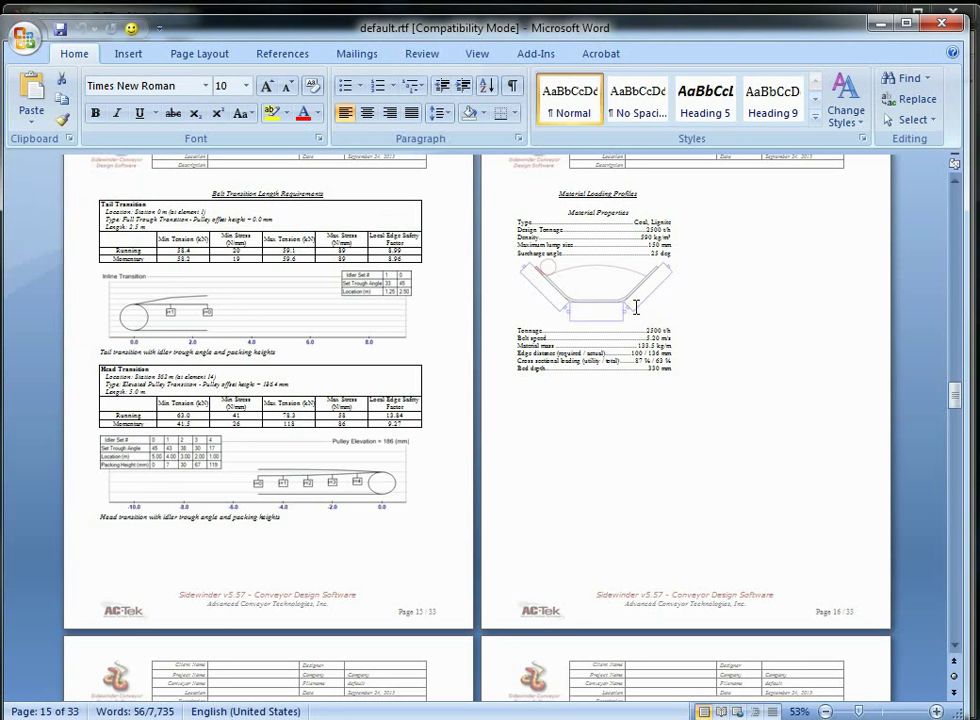
{"action": "scroll", "coordinate": [623, 438], "scroll_direction": "down", "scroll_amount": 5}
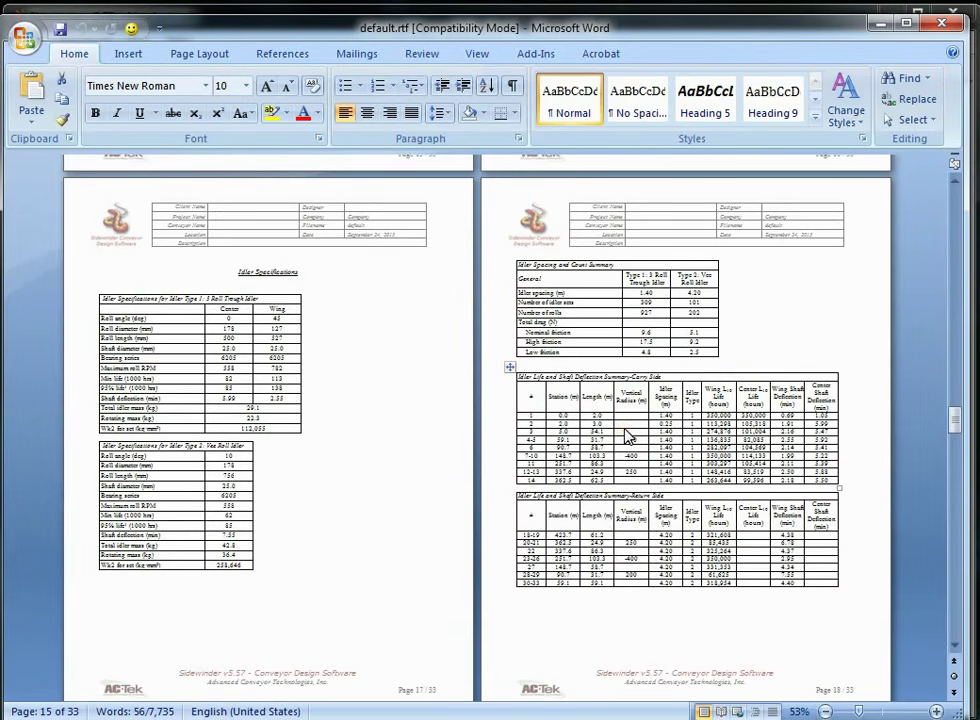
{"action": "scroll", "coordinate": [628, 437], "scroll_direction": "down", "scroll_amount": 8}
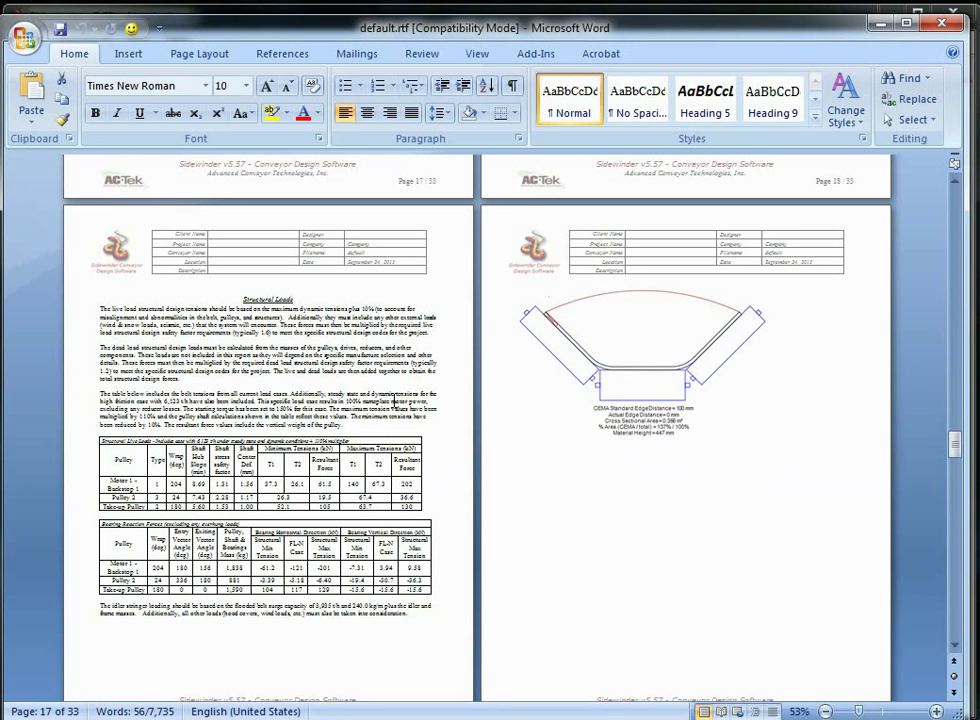
{"action": "scroll", "coordinate": [410, 440], "scroll_direction": "down", "scroll_amount": 15}
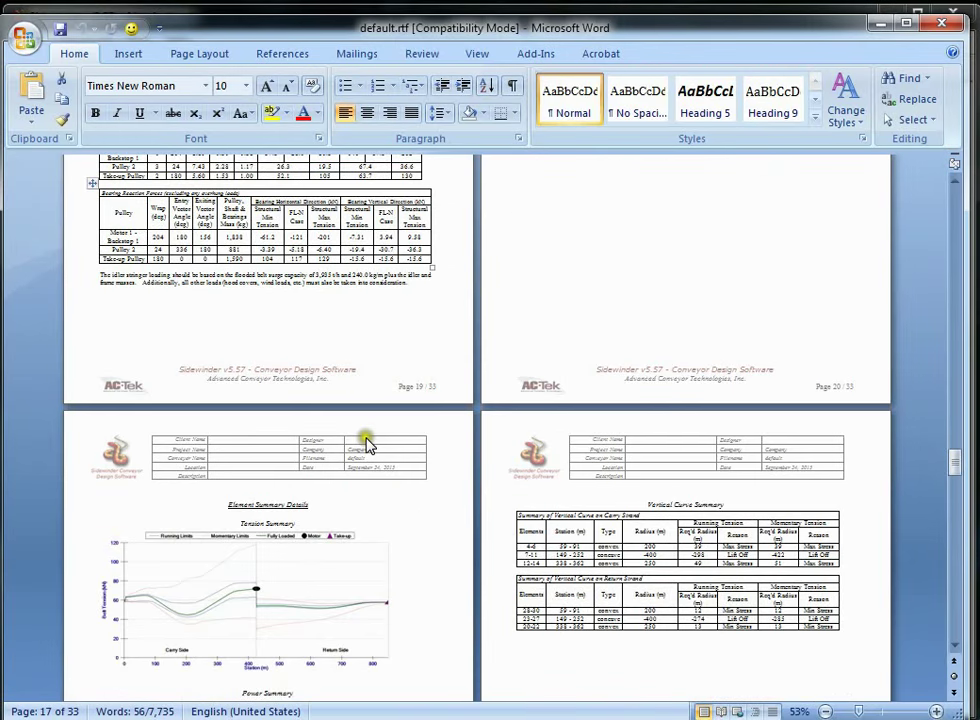
{"action": "scroll", "coordinate": [250, 428], "scroll_direction": "down", "scroll_amount": 18}
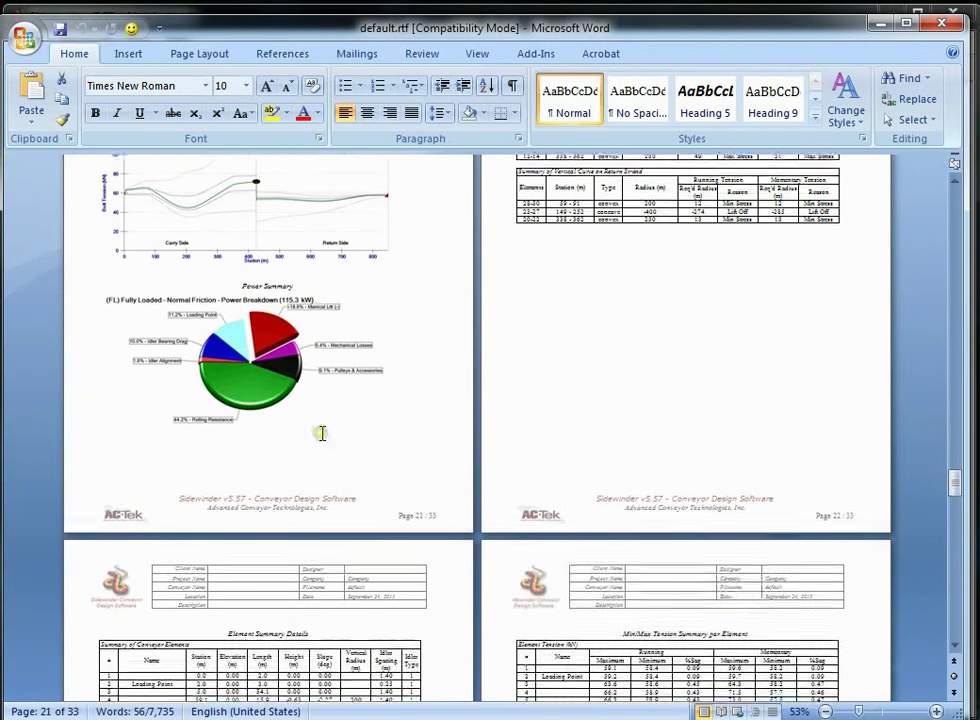
{"action": "scroll", "coordinate": [348, 440], "scroll_direction": "down", "scroll_amount": 18}
{"action": "scroll", "coordinate": [690, 437], "scroll_direction": "down", "scroll_amount": 10}
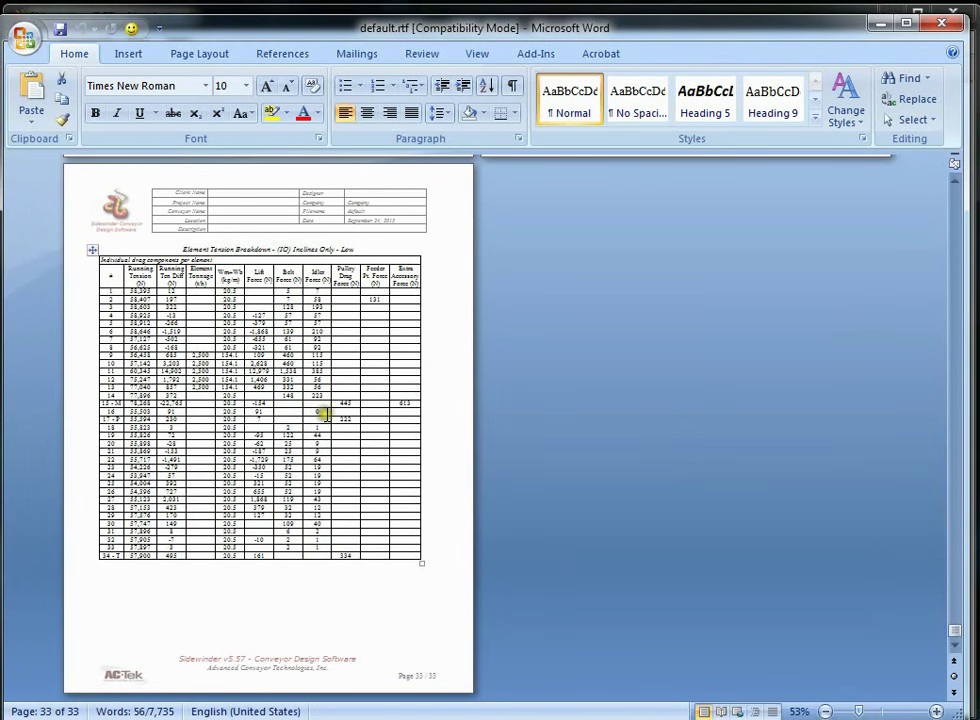
{"action": "scroll", "coordinate": [326, 414], "scroll_direction": "up", "scroll_amount": 6}
{"action": "left_click", "coordinate": [948, 22]}
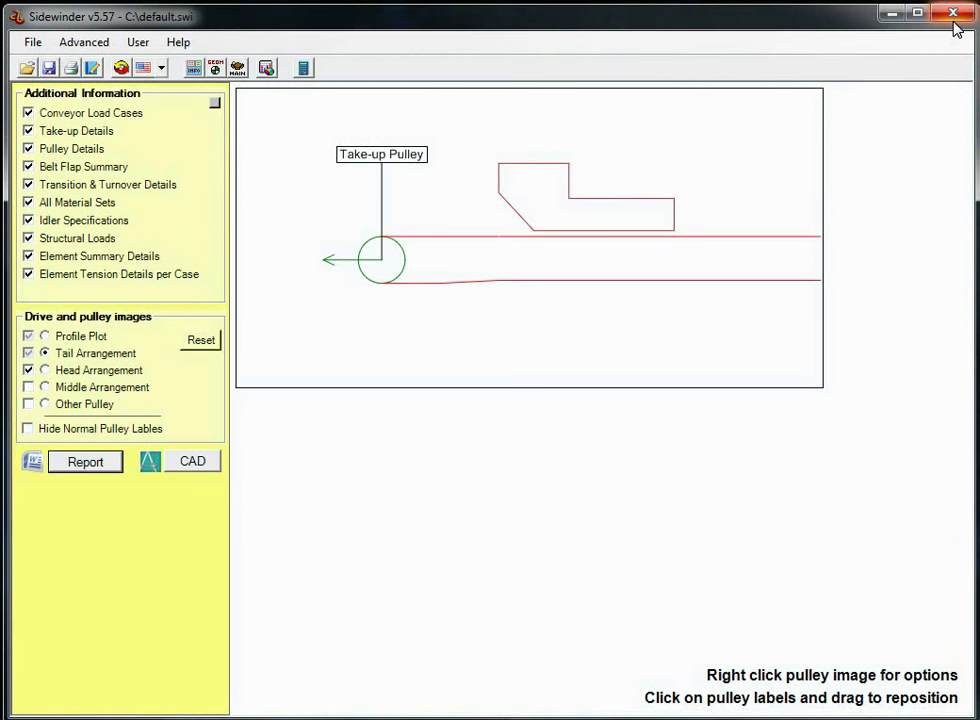
Step: Export the conveyor profile to a DXF file named 'tes' and acknowledge the export
{"action": "left_click", "coordinate": [190, 464]}
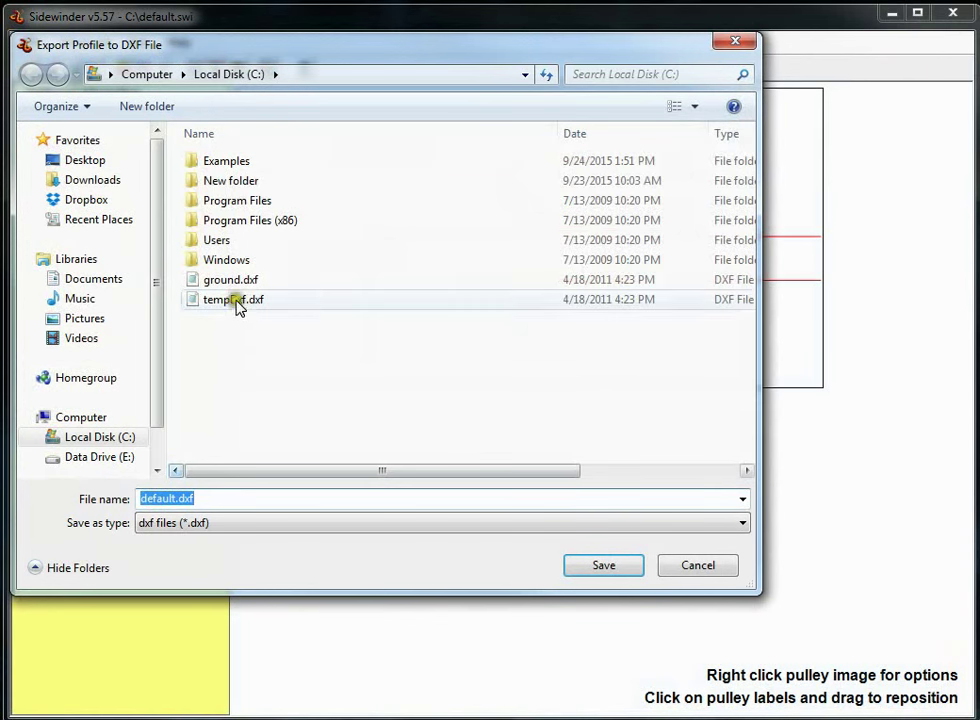
{"action": "type", "text": "tes"}
{"action": "key", "text": "Return"}
{"action": "left_click", "coordinate": [528, 468]}
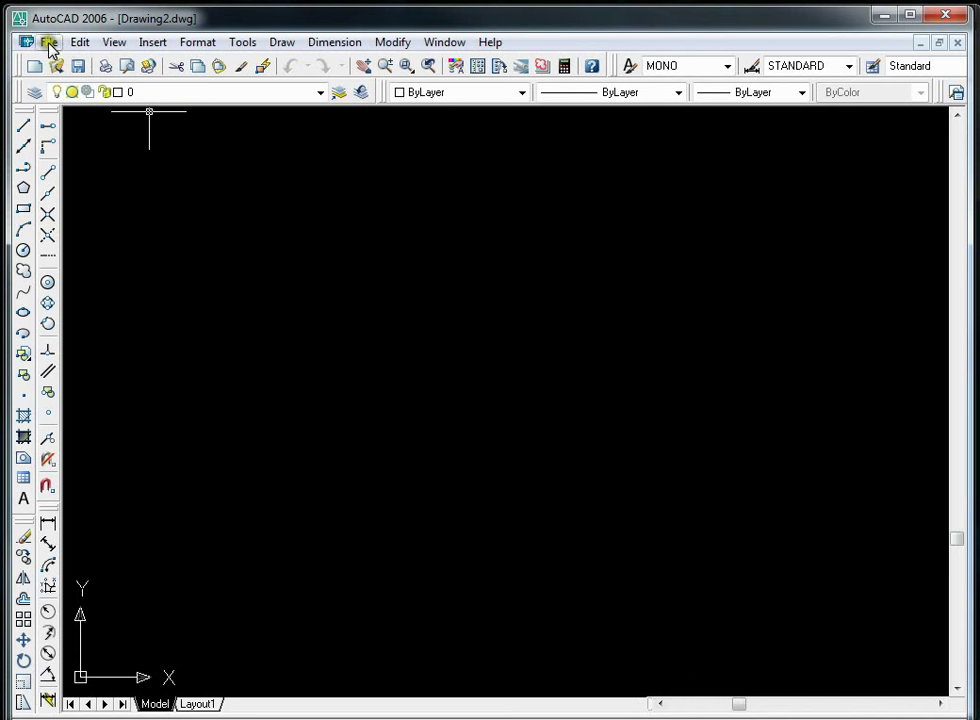
{"action": "left_click", "coordinate": [48, 41]}
{"action": "left_click", "coordinate": [80, 101]}
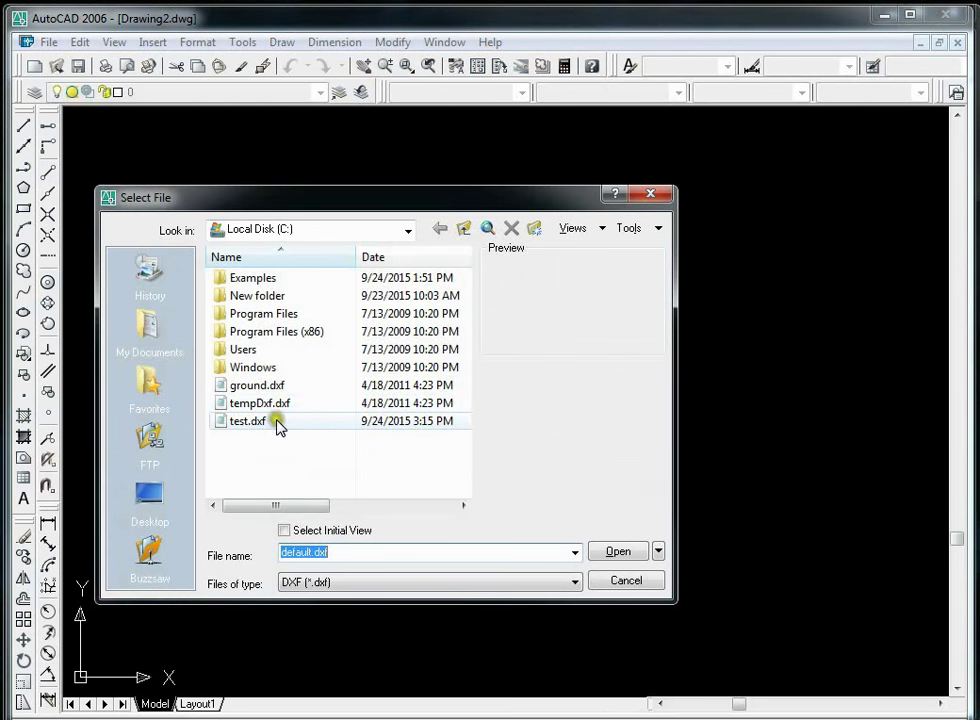
{"action": "left_click", "coordinate": [276, 421]}
{"action": "double_click", "coordinate": [276, 421]}
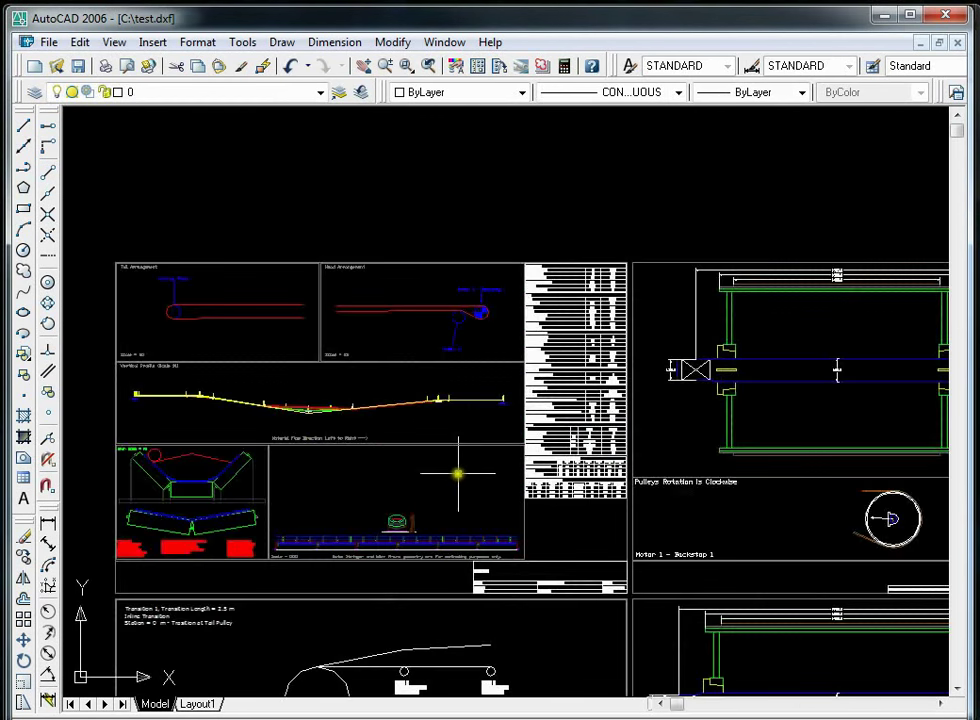
{"action": "scroll", "coordinate": [459, 405], "scroll_direction": "up", "scroll_amount": 5}
{"action": "scroll", "coordinate": [790, 350], "scroll_direction": "down", "scroll_amount": 4}
{"action": "scroll", "coordinate": [368, 431], "scroll_direction": "up", "scroll_amount": 6}
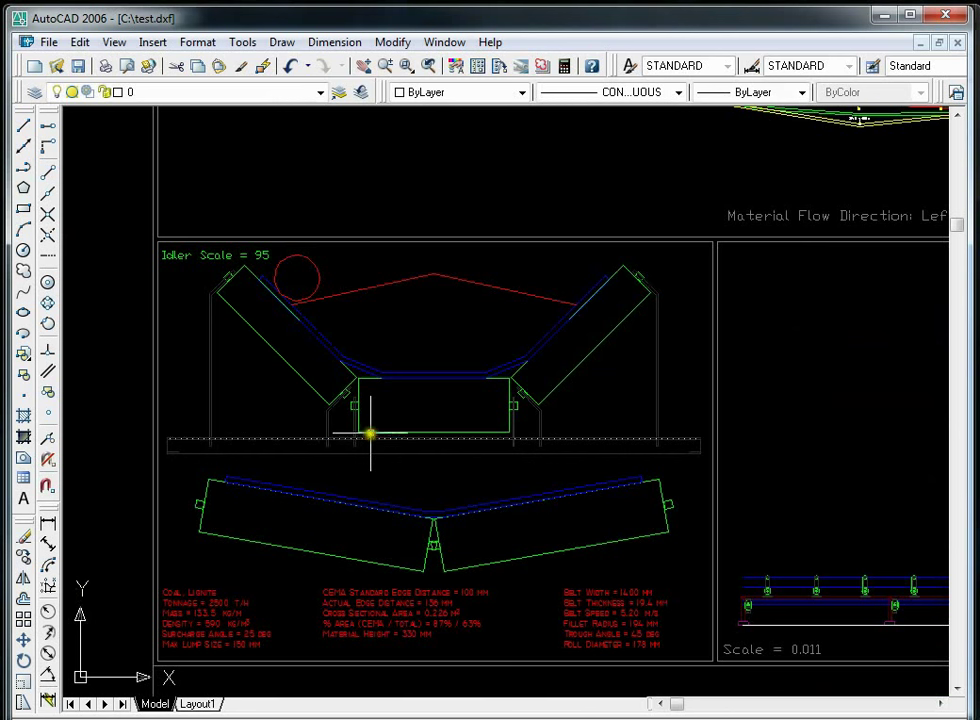
{"action": "type", "text": "regen"}
{"action": "key", "text": "Return"}
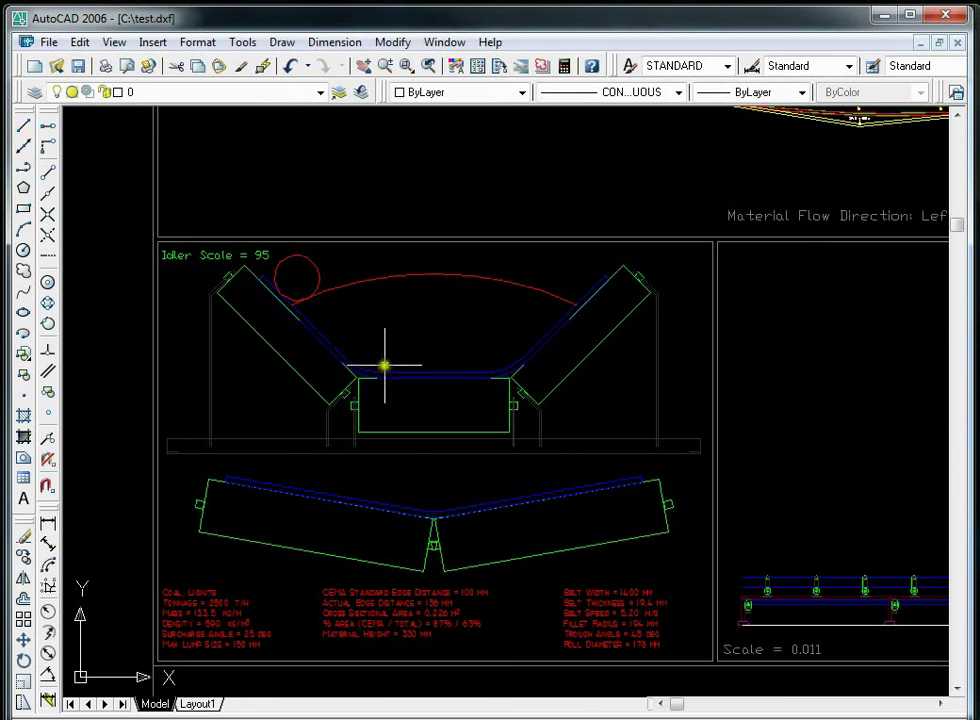
{"action": "scroll", "coordinate": [385, 420], "scroll_direction": "up", "scroll_amount": 2}
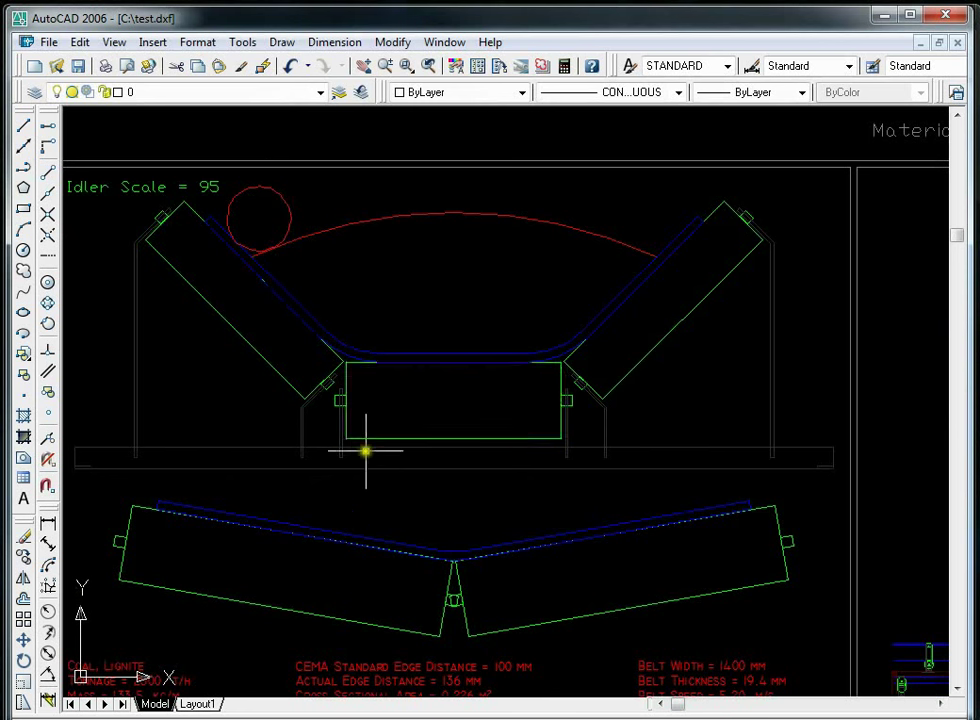
{"action": "scroll", "coordinate": [346, 438], "scroll_direction": "down", "scroll_amount": 5}
{"action": "scroll", "coordinate": [387, 400], "scroll_direction": "up", "scroll_amount": 4}
{"action": "scroll", "coordinate": [548, 365], "scroll_direction": "up", "scroll_amount": 5}
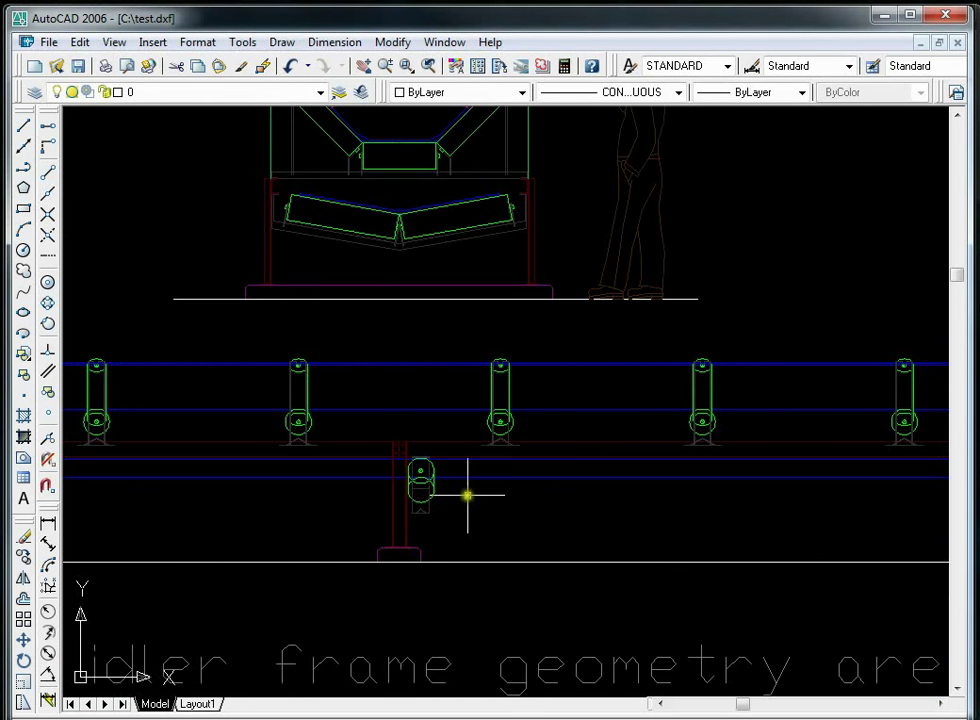
{"action": "scroll", "coordinate": [440, 470], "scroll_direction": "down", "scroll_amount": 5}
{"action": "scroll", "coordinate": [458, 352], "scroll_direction": "down", "scroll_amount": 5}
{"action": "scroll", "coordinate": [573, 227], "scroll_direction": "up", "scroll_amount": 5}
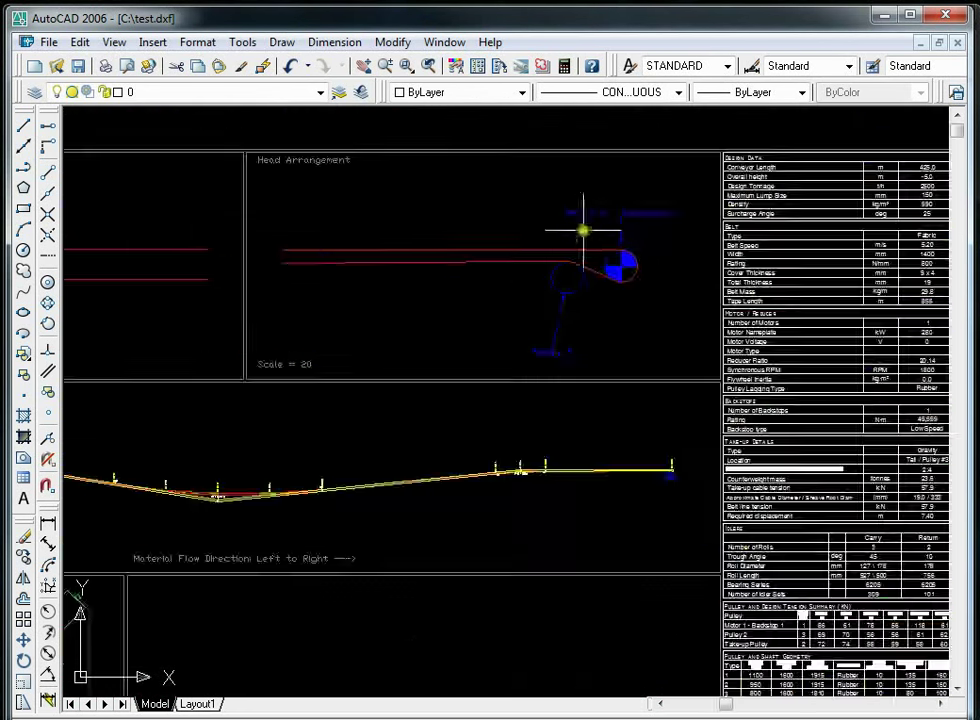
{"action": "scroll", "coordinate": [455, 262], "scroll_direction": "down", "scroll_amount": 4}
{"action": "scroll", "coordinate": [298, 273], "scroll_direction": "up", "scroll_amount": 5}
{"action": "scroll", "coordinate": [306, 274], "scroll_direction": "down", "scroll_amount": 4}
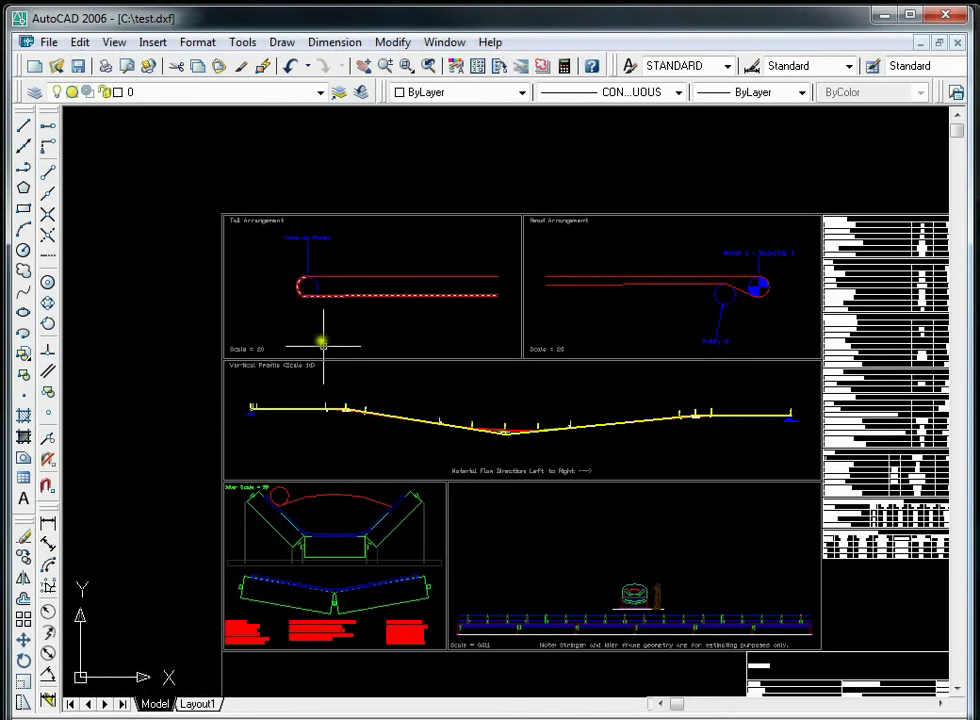
{"action": "scroll", "coordinate": [247, 400], "scroll_direction": "up", "scroll_amount": 4}
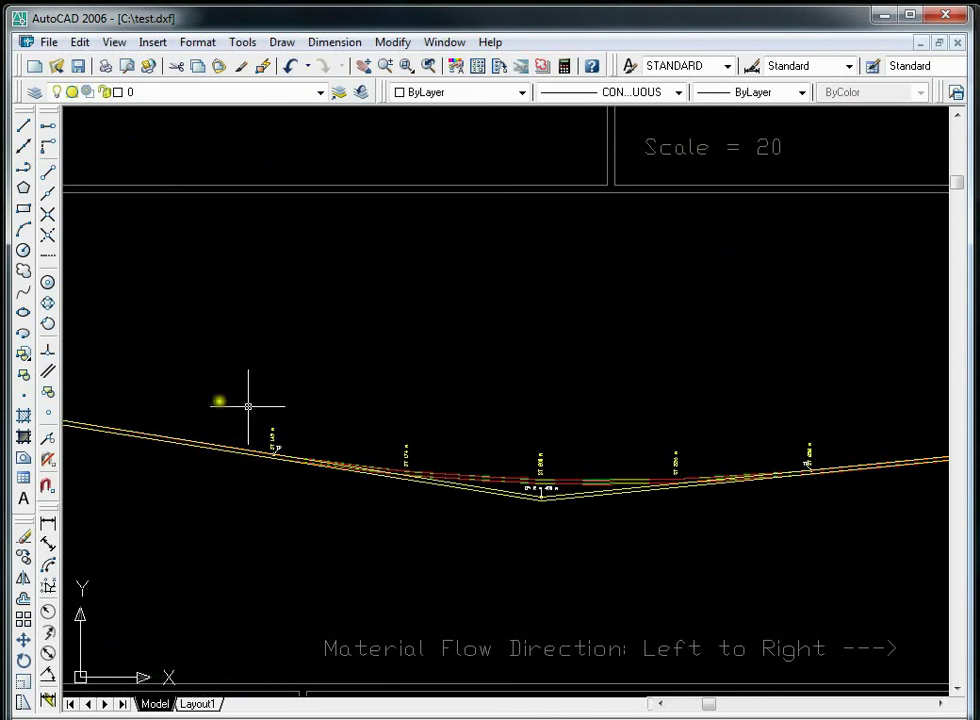
{"action": "scroll", "coordinate": [269, 394], "scroll_direction": "down", "scroll_amount": 5}
{"action": "scroll", "coordinate": [958, 372], "scroll_direction": "up", "scroll_amount": 3}
{"action": "scroll", "coordinate": [958, 372], "scroll_direction": "up", "scroll_amount": 3}
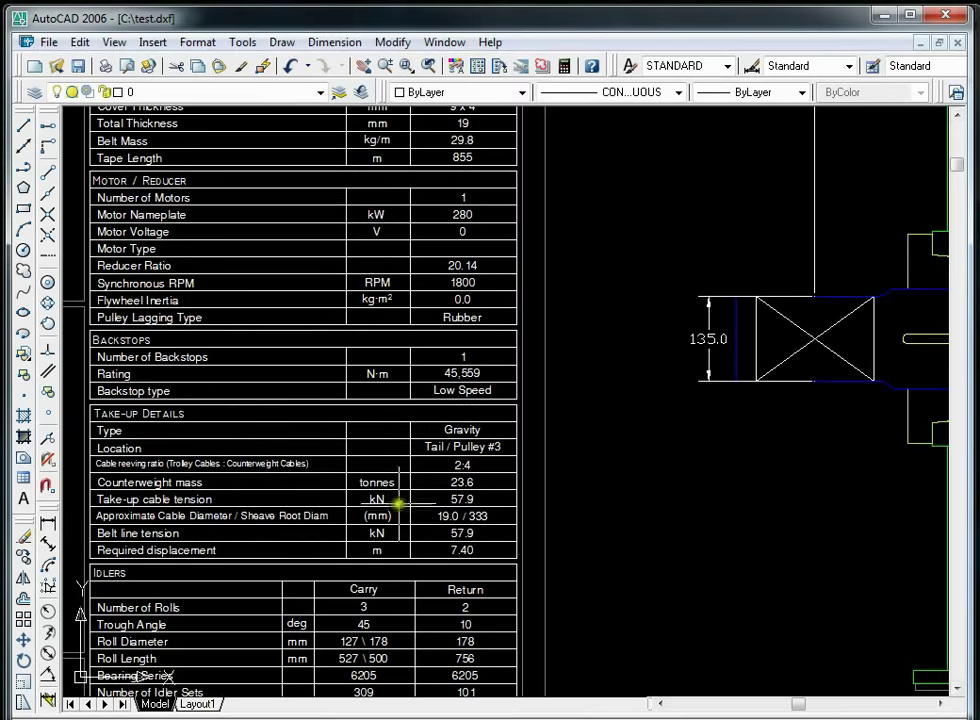
{"action": "scroll", "coordinate": [343, 269], "scroll_direction": "down", "scroll_amount": 6}
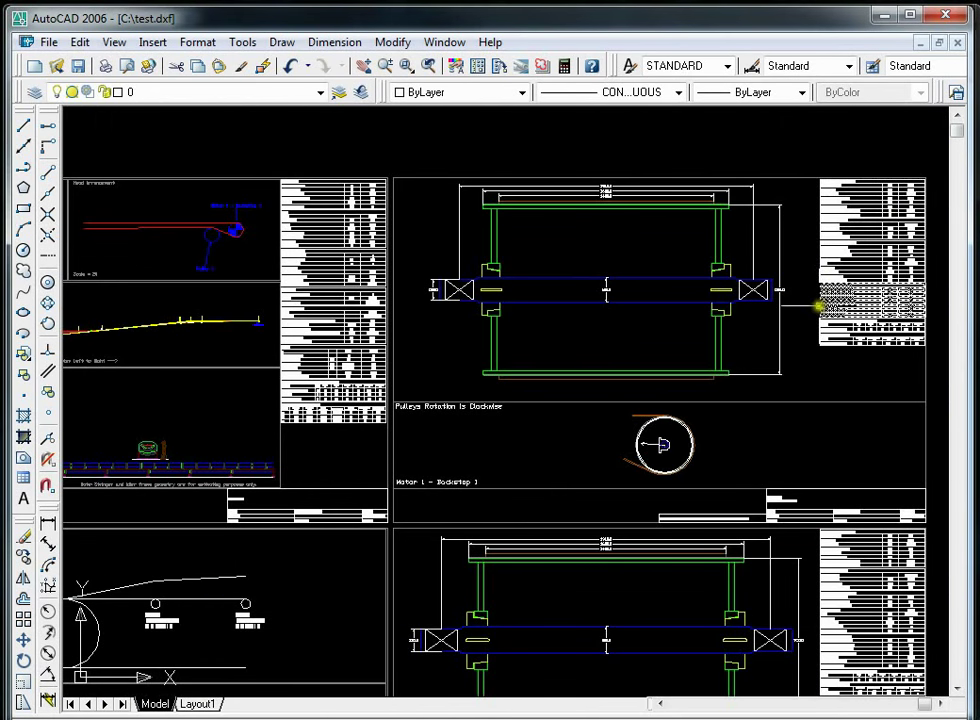
{"action": "scroll", "coordinate": [820, 302], "scroll_direction": "down", "scroll_amount": 3}
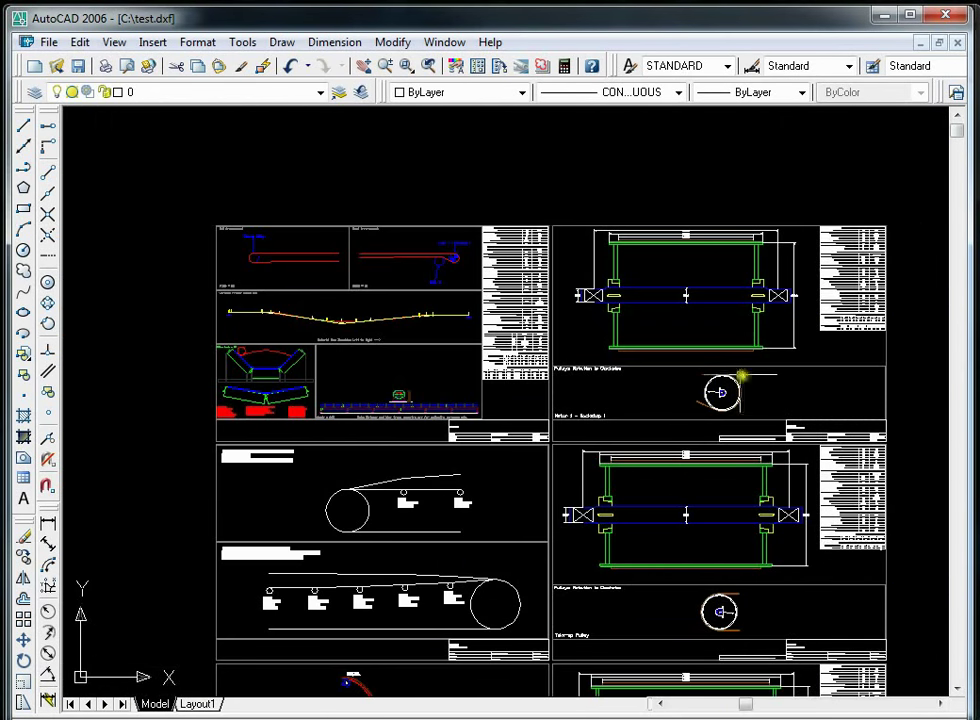
{"action": "scroll", "coordinate": [610, 333], "scroll_direction": "down", "scroll_amount": 2}
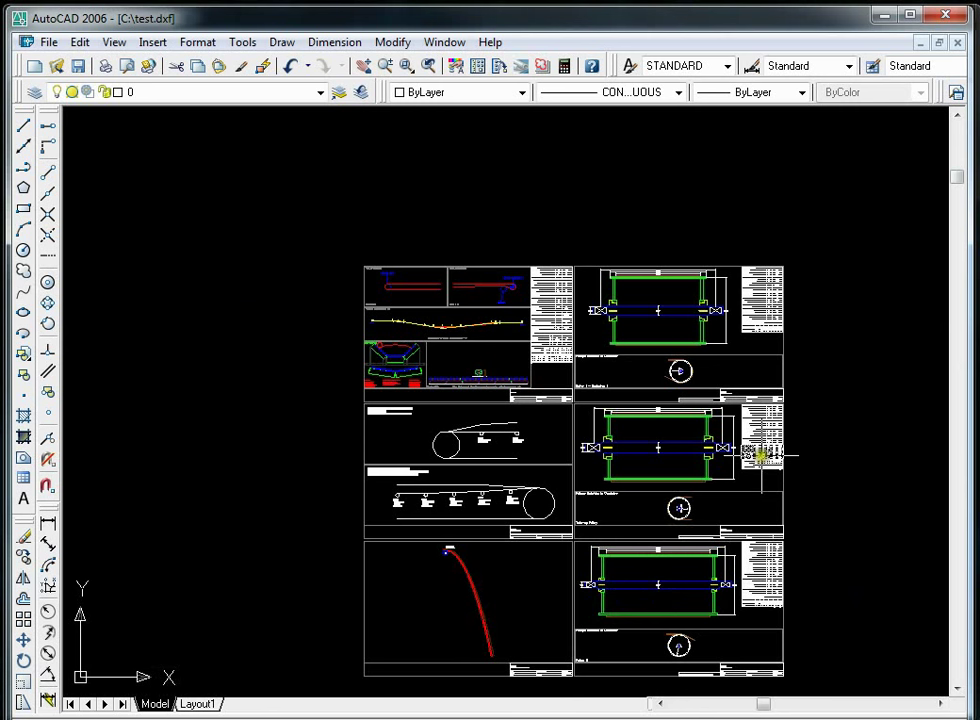
{"action": "scroll", "coordinate": [745, 420], "scroll_direction": "up", "scroll_amount": 3}
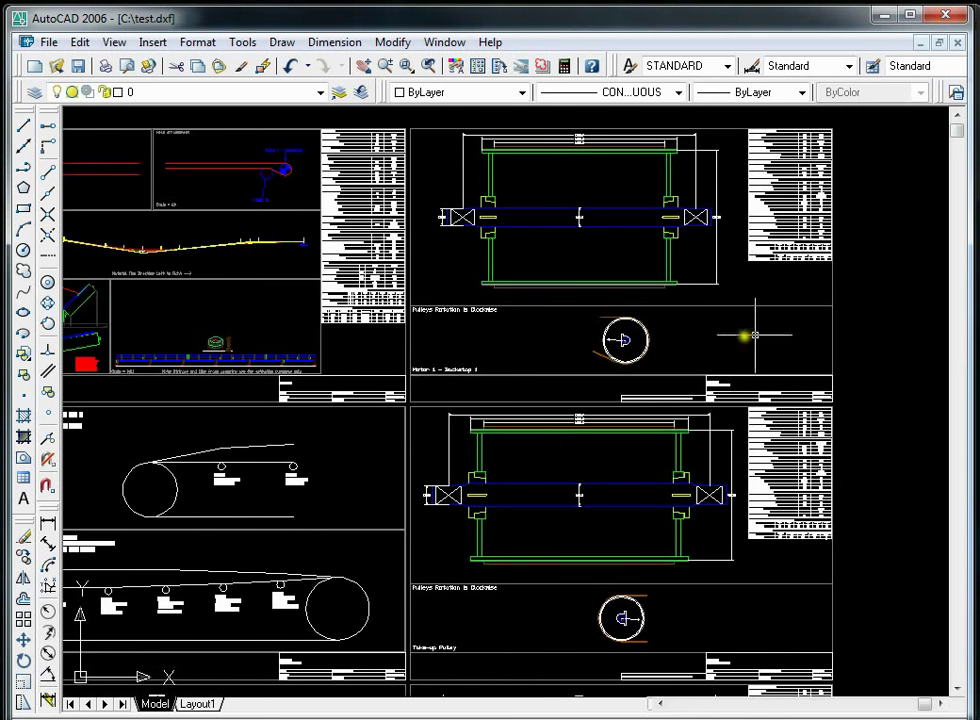
{"action": "scroll", "coordinate": [680, 330], "scroll_direction": "down", "scroll_amount": 4}
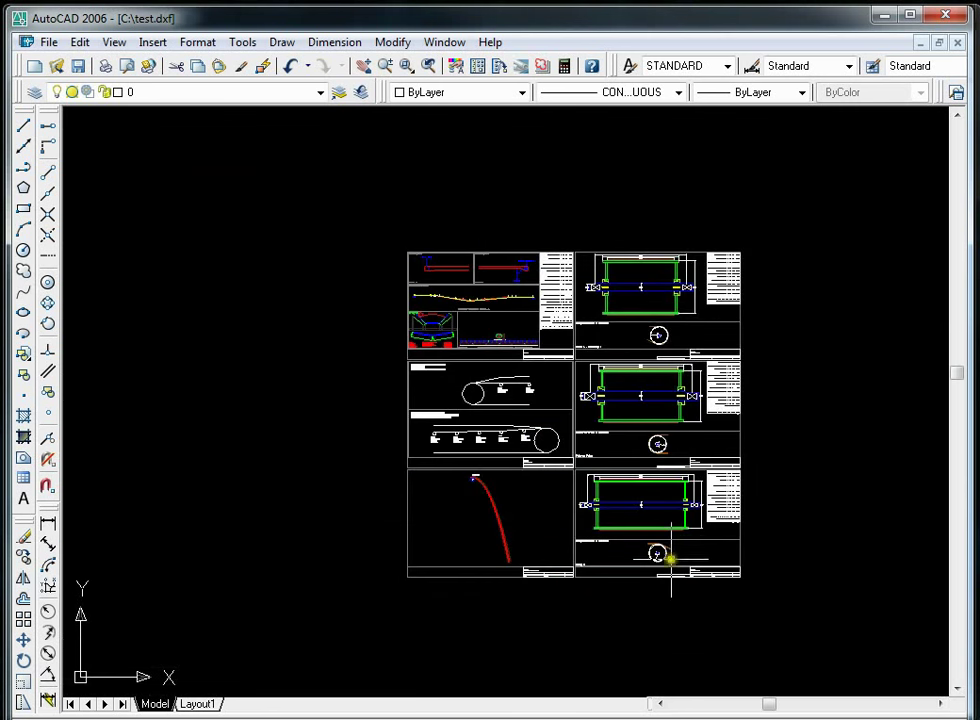
{"action": "scroll", "coordinate": [650, 335], "scroll_direction": "up", "scroll_amount": 2}
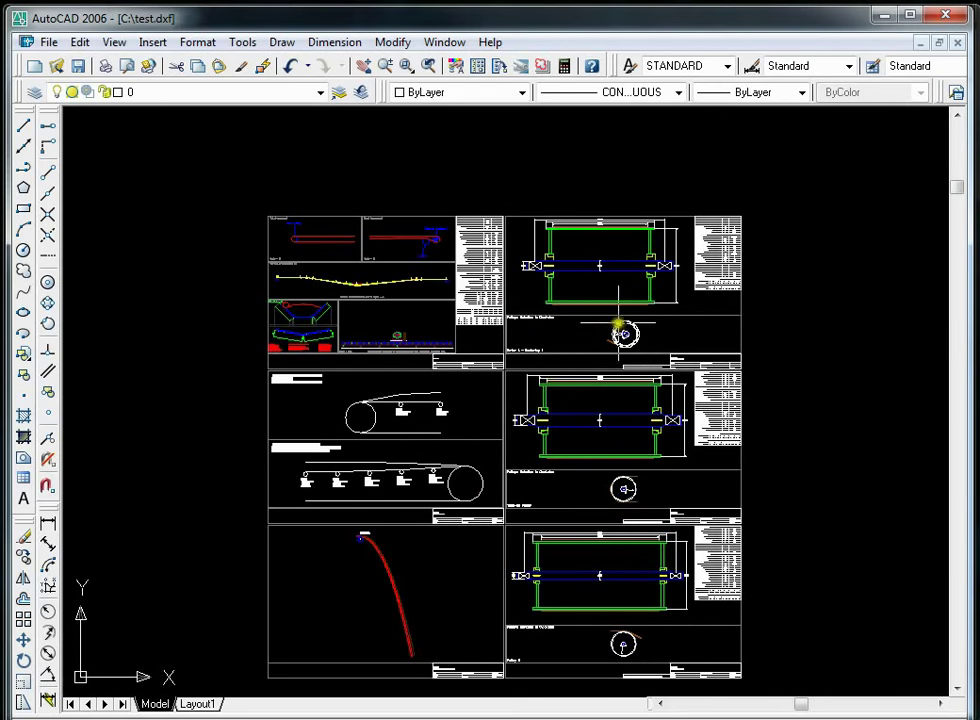
{"action": "scroll", "coordinate": [625, 333], "scroll_direction": "up", "scroll_amount": 3}
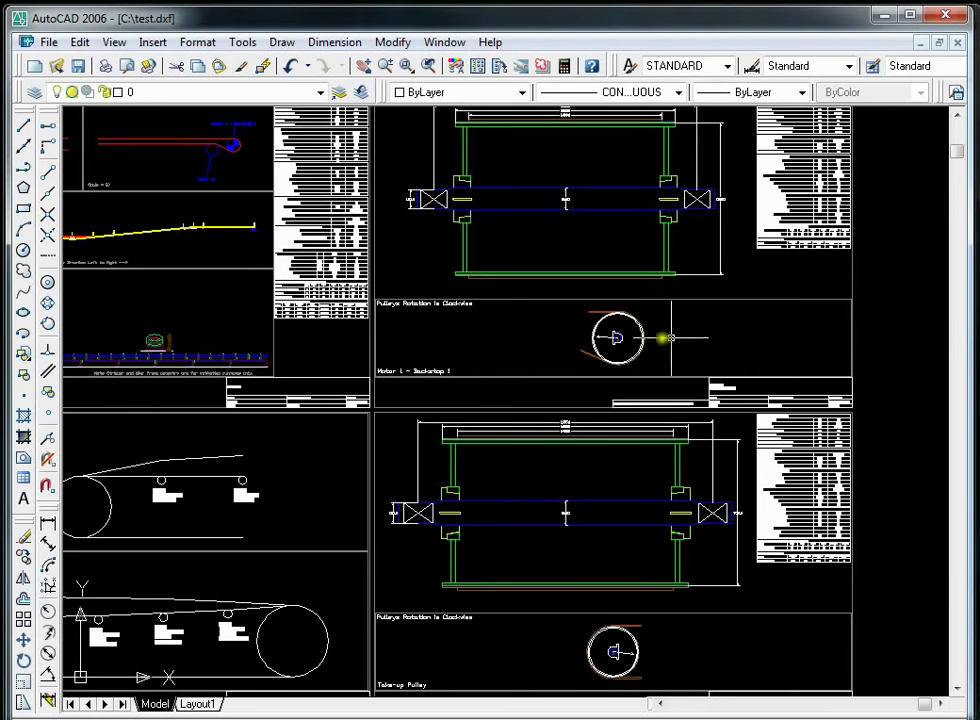
{"action": "scroll", "coordinate": [812, 388], "scroll_direction": "up", "scroll_amount": 8}
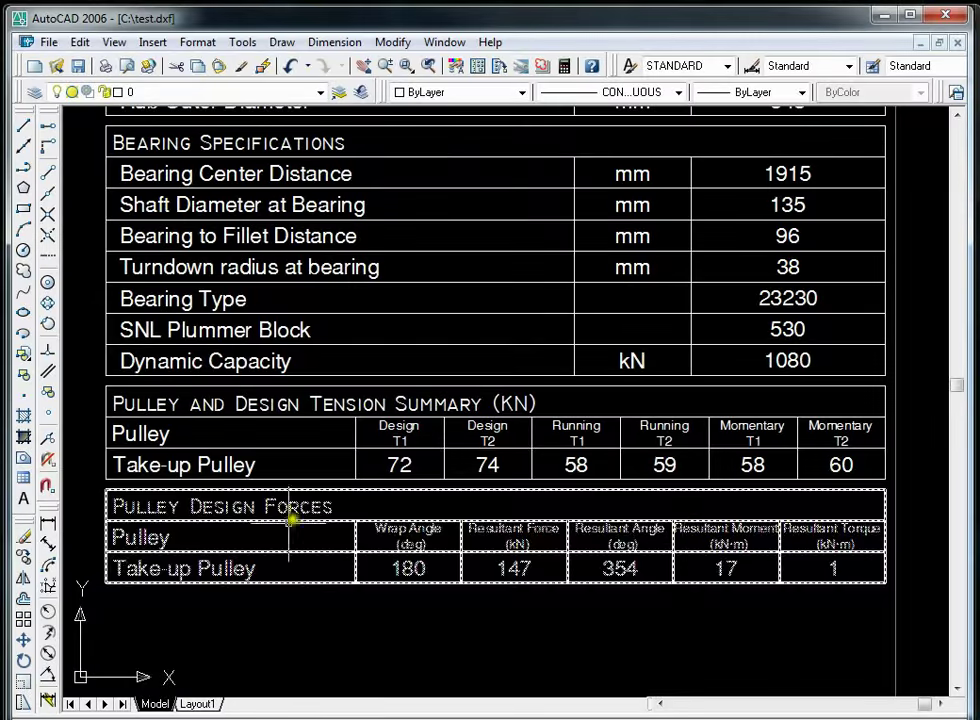
{"action": "scroll", "coordinate": [680, 450], "scroll_direction": "down", "scroll_amount": 5}
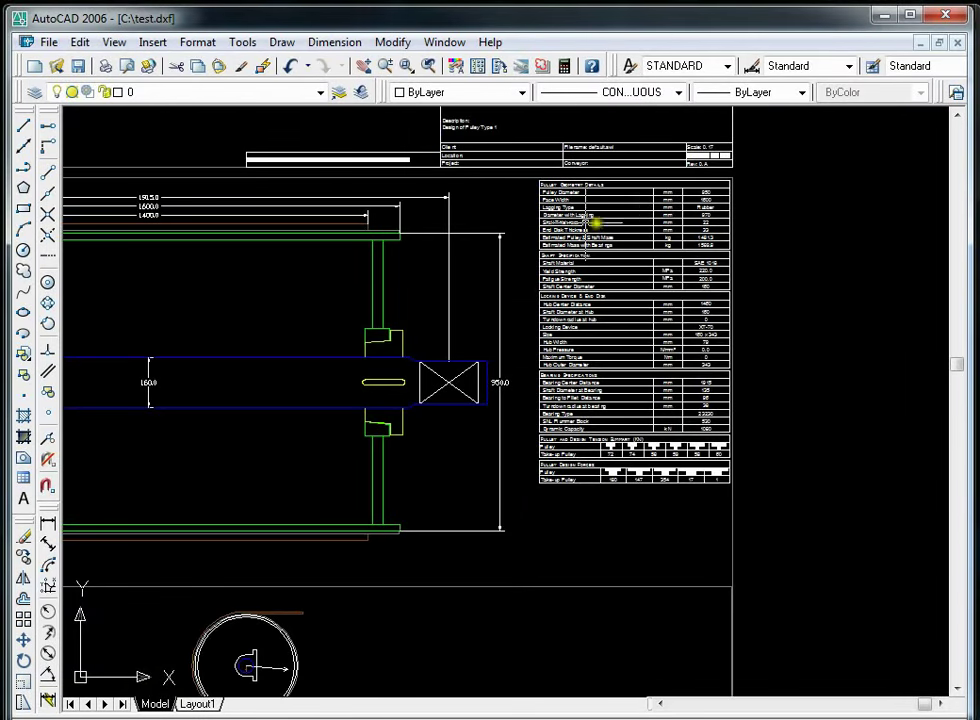
{"action": "scroll", "coordinate": [705, 490], "scroll_direction": "up", "scroll_amount": 5}
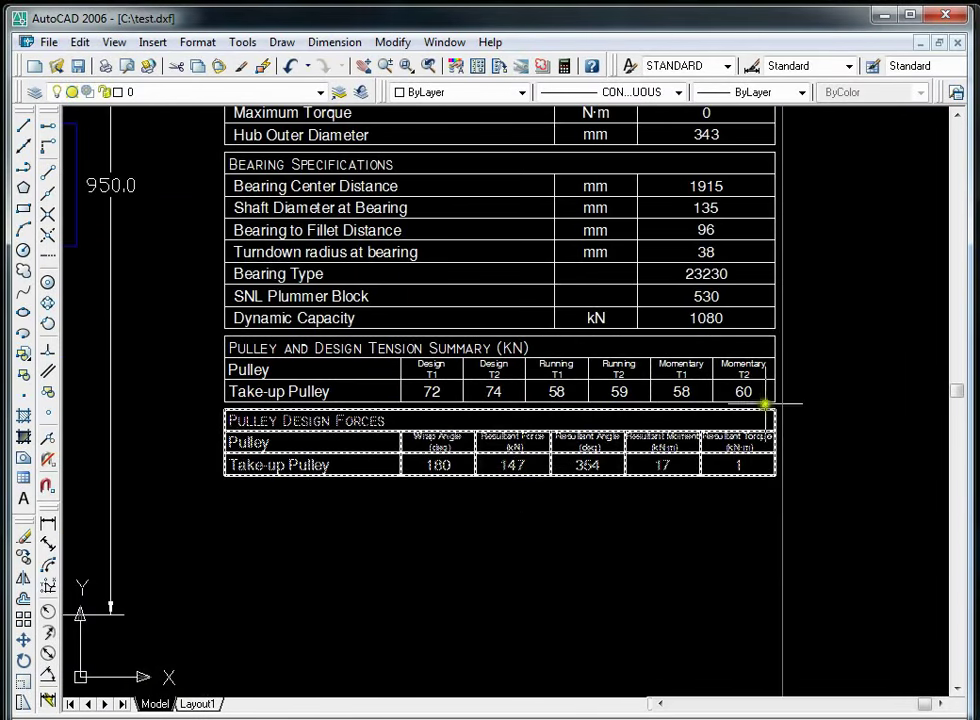
{"action": "scroll", "coordinate": [762, 398], "scroll_direction": "down", "scroll_amount": 4}
{"action": "scroll", "coordinate": [762, 398], "scroll_direction": "down", "scroll_amount": 5}
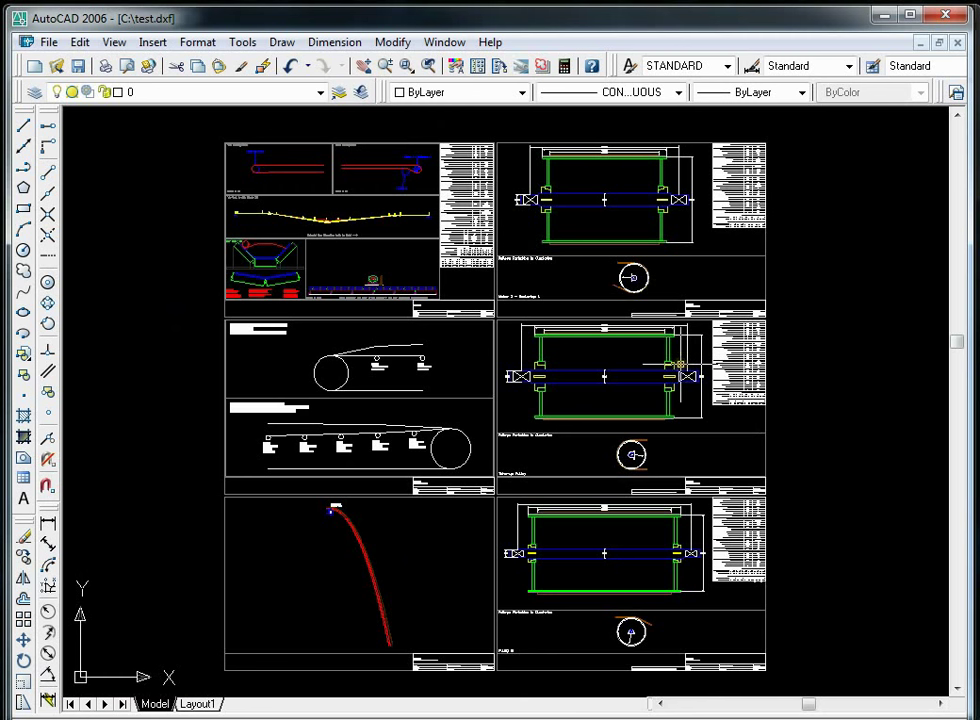
{"action": "scroll", "coordinate": [280, 457], "scroll_direction": "up", "scroll_amount": 3}
{"action": "scroll", "coordinate": [460, 500], "scroll_direction": "down", "scroll_amount": 3}
{"action": "scroll", "coordinate": [463, 575], "scroll_direction": "up", "scroll_amount": 4}
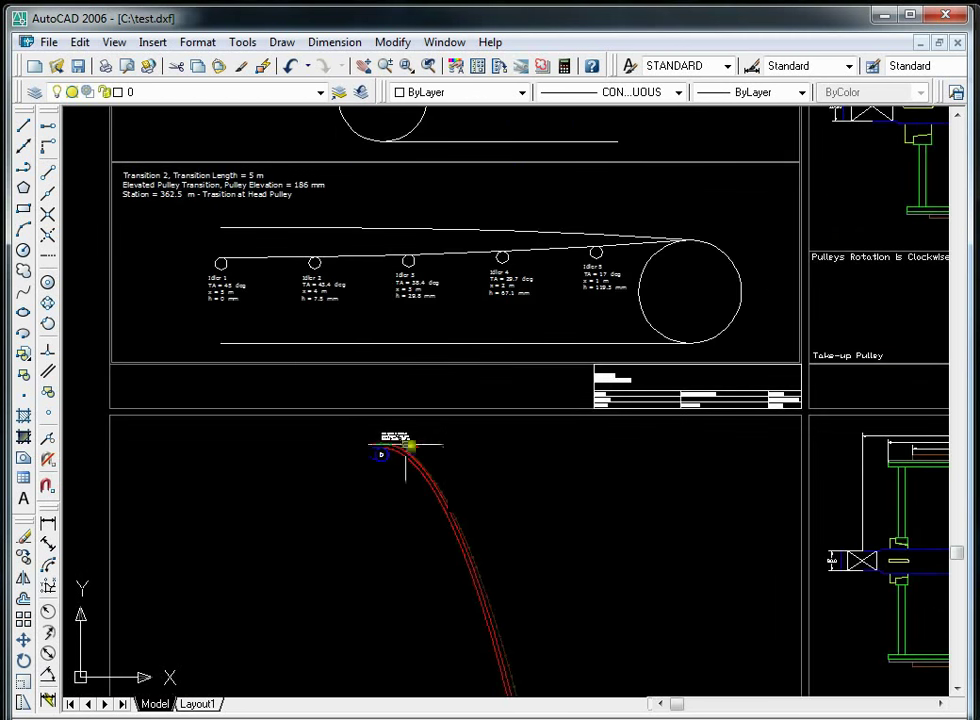
{"action": "scroll", "coordinate": [403, 436], "scroll_direction": "down", "scroll_amount": 5}
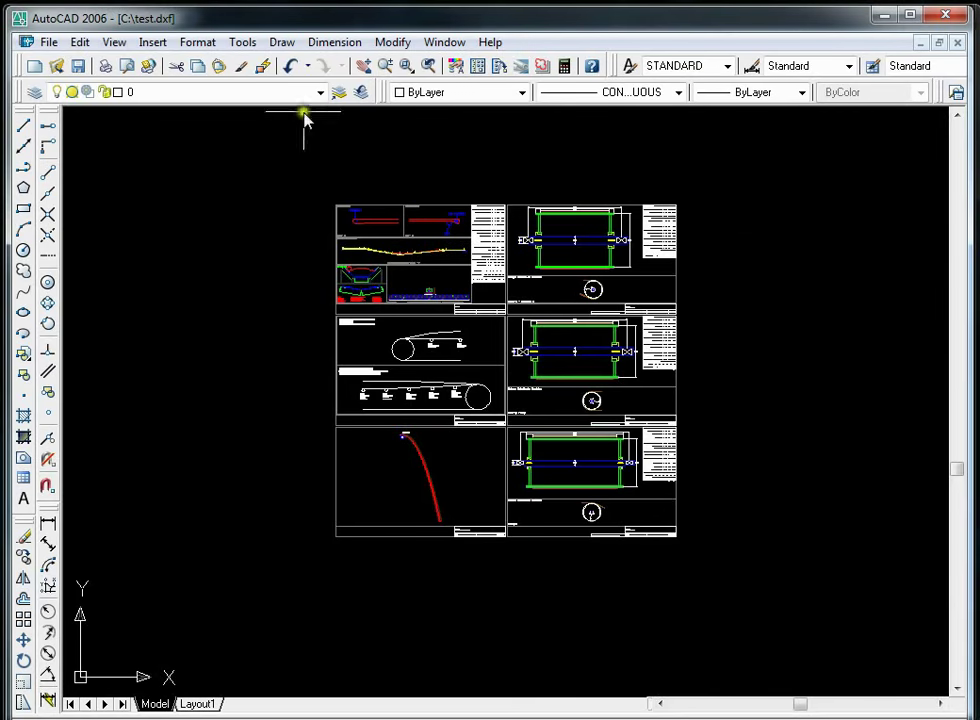
Step: Run the animated Load On/Off calculation, giving a 178.7 kW fully loaded demand peak
{"action": "left_click", "coordinate": [889, 16]}
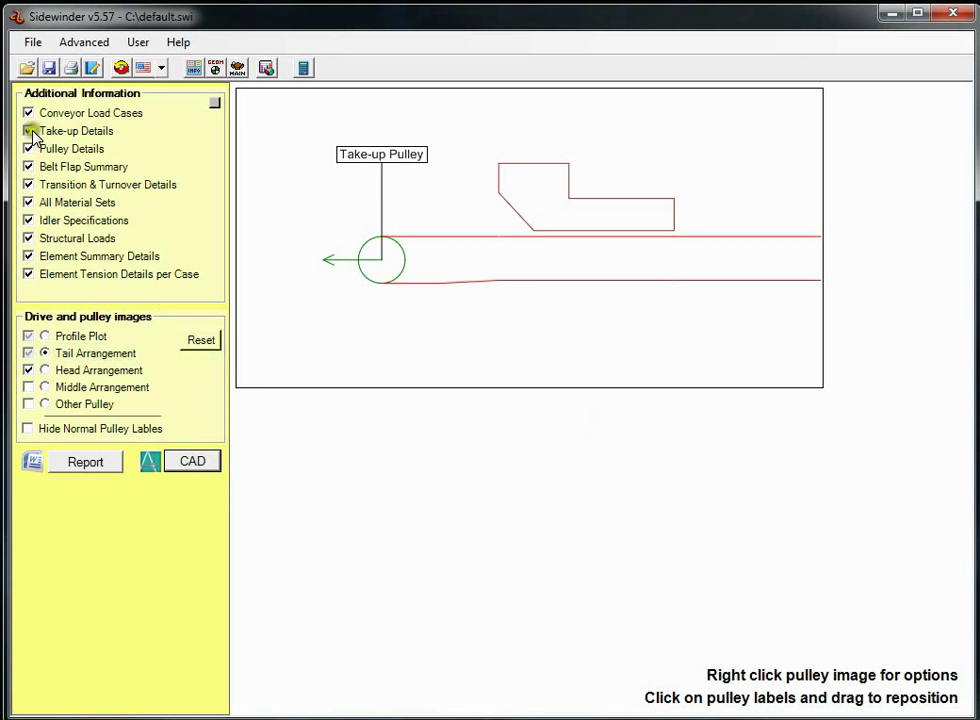
{"action": "left_click", "coordinate": [33, 42]}
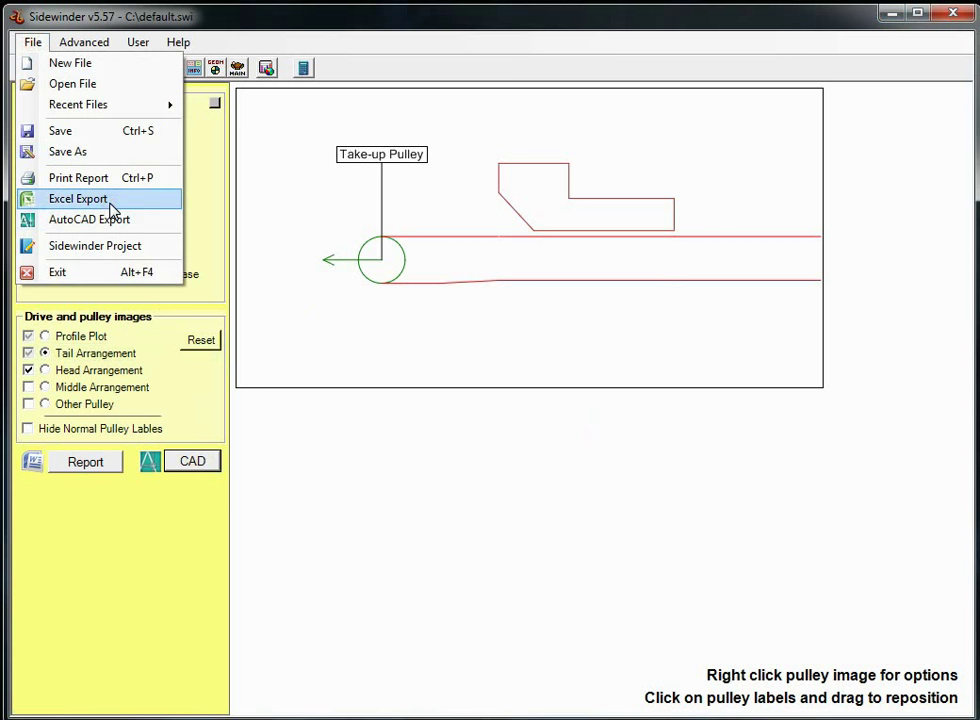
{"action": "left_click", "coordinate": [82, 43]}
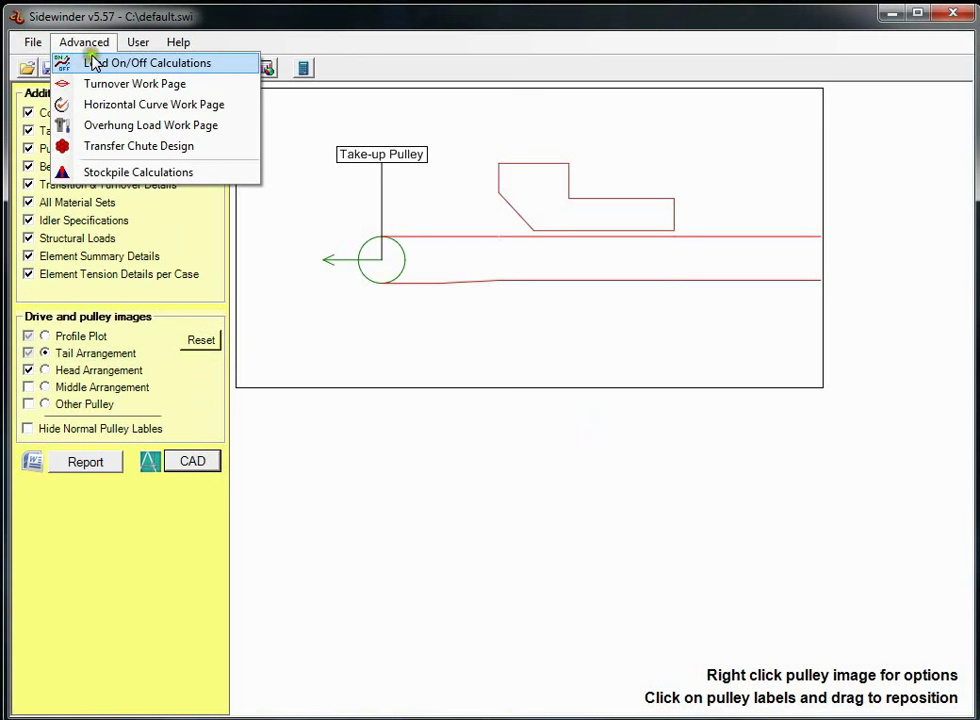
{"action": "left_click", "coordinate": [92, 64]}
{"action": "left_click", "coordinate": [263, 102]}
{"action": "left_click", "coordinate": [91, 112]}
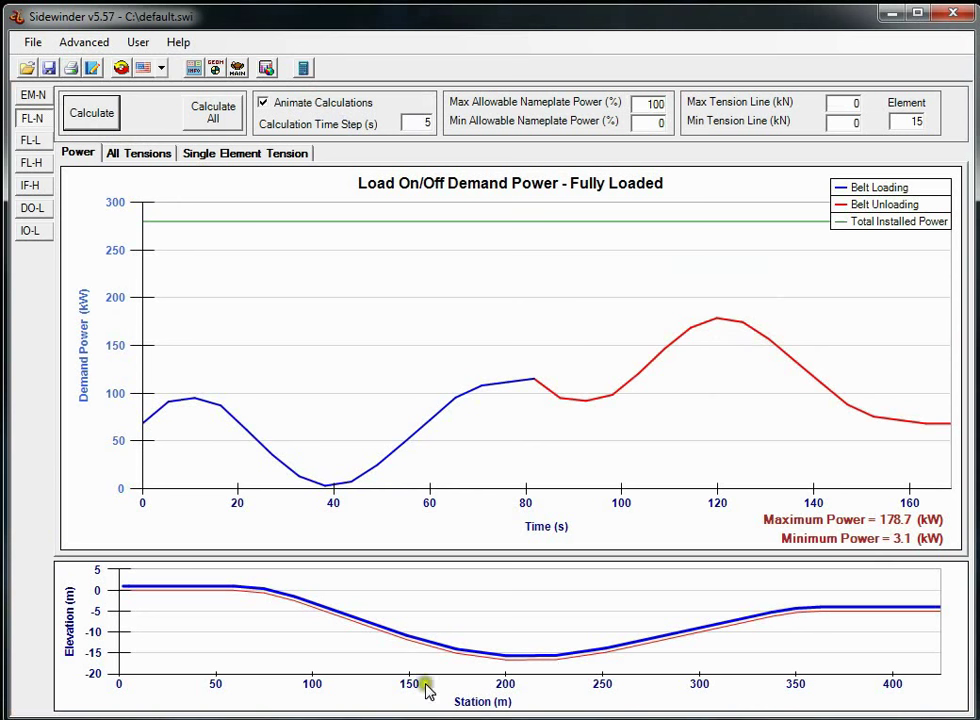
Step: Step through the Turnover and Horizontal Curve work pages to the Stockpile Calculations page
{"action": "left_click", "coordinate": [84, 42]}
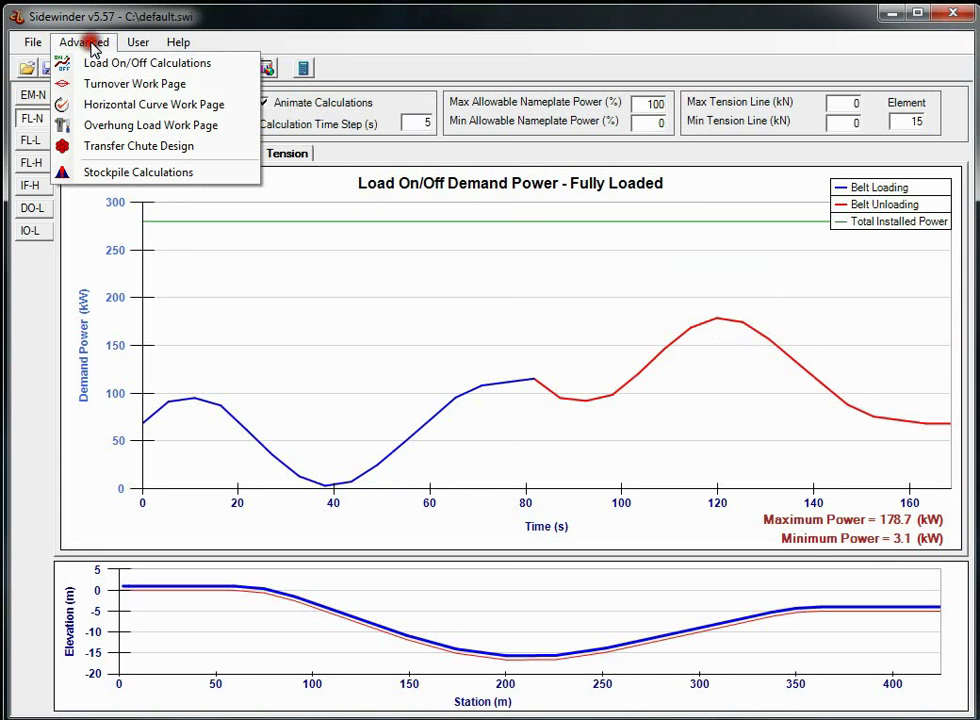
{"action": "left_click", "coordinate": [90, 83]}
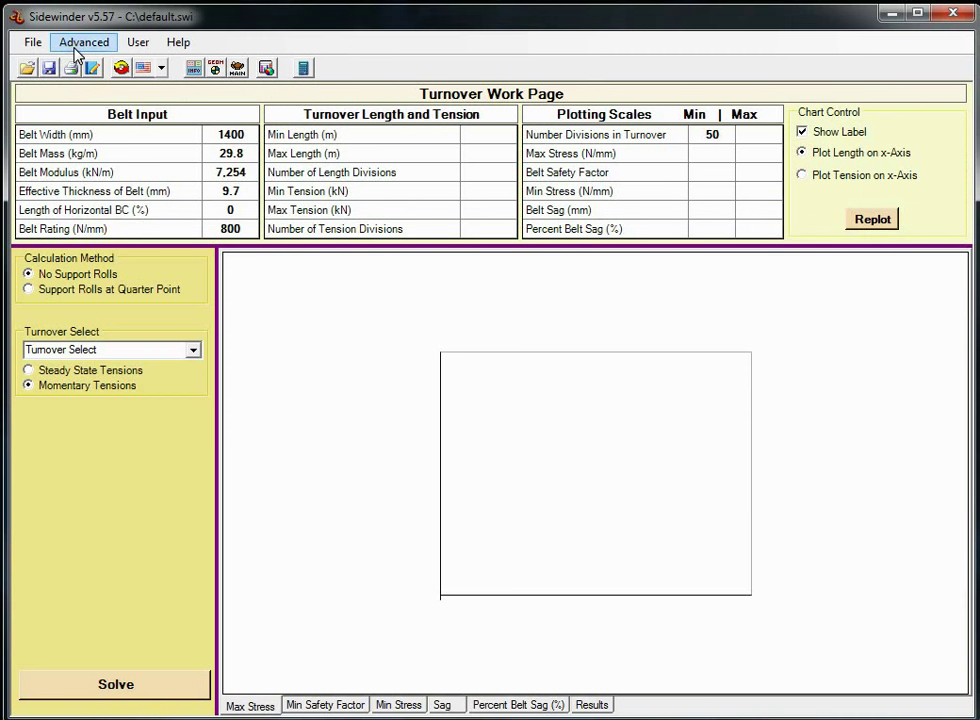
{"action": "left_click", "coordinate": [75, 48]}
{"action": "left_click", "coordinate": [72, 104]}
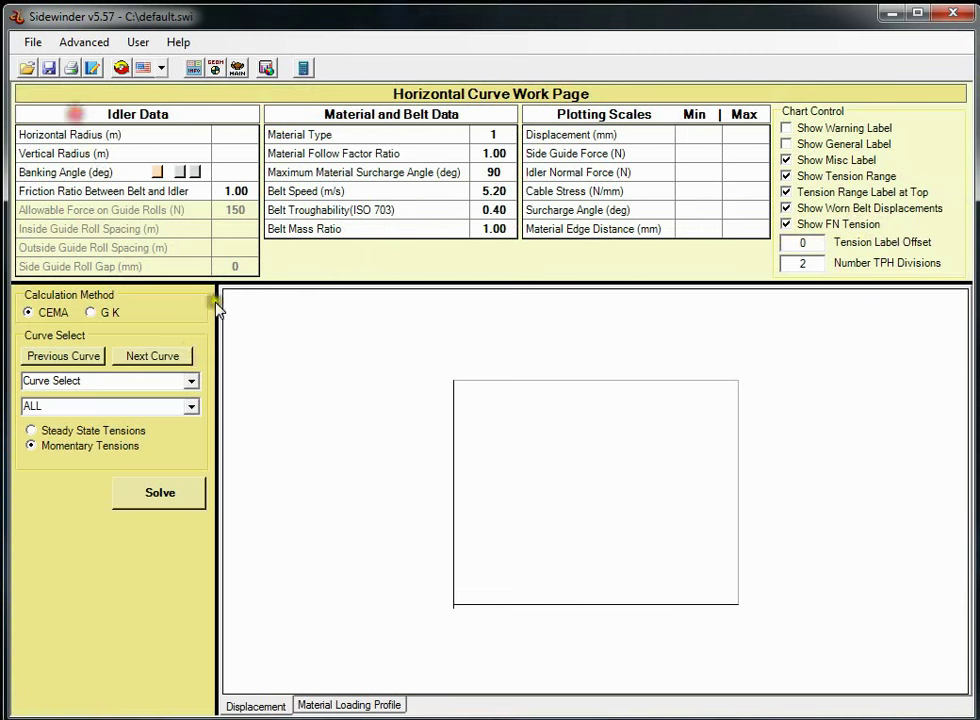
{"action": "left_click", "coordinate": [88, 43]}
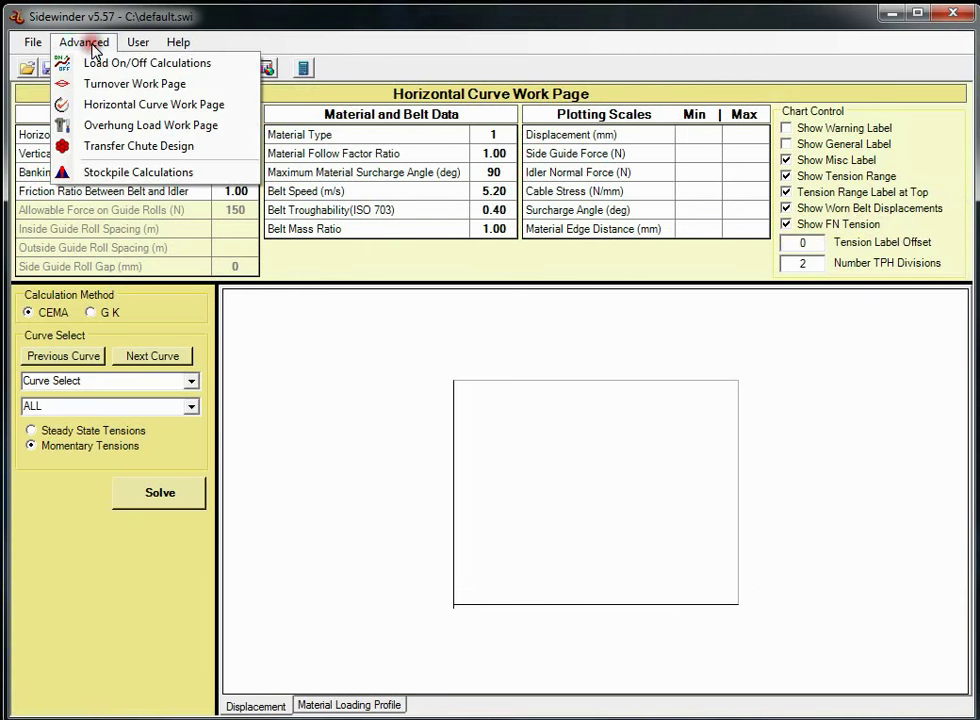
{"action": "left_click", "coordinate": [97, 173]}
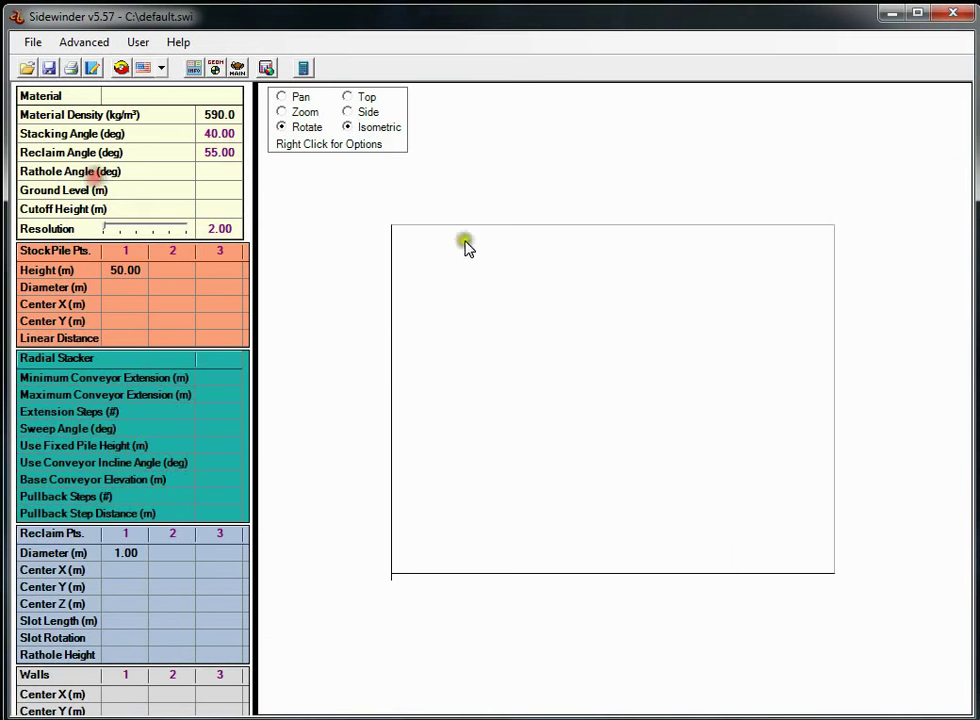
Step: Plot the 3-D stockpile chart, rotate it, then start editing the Rathole Angle value
{"action": "left_click", "coordinate": [305, 68]}
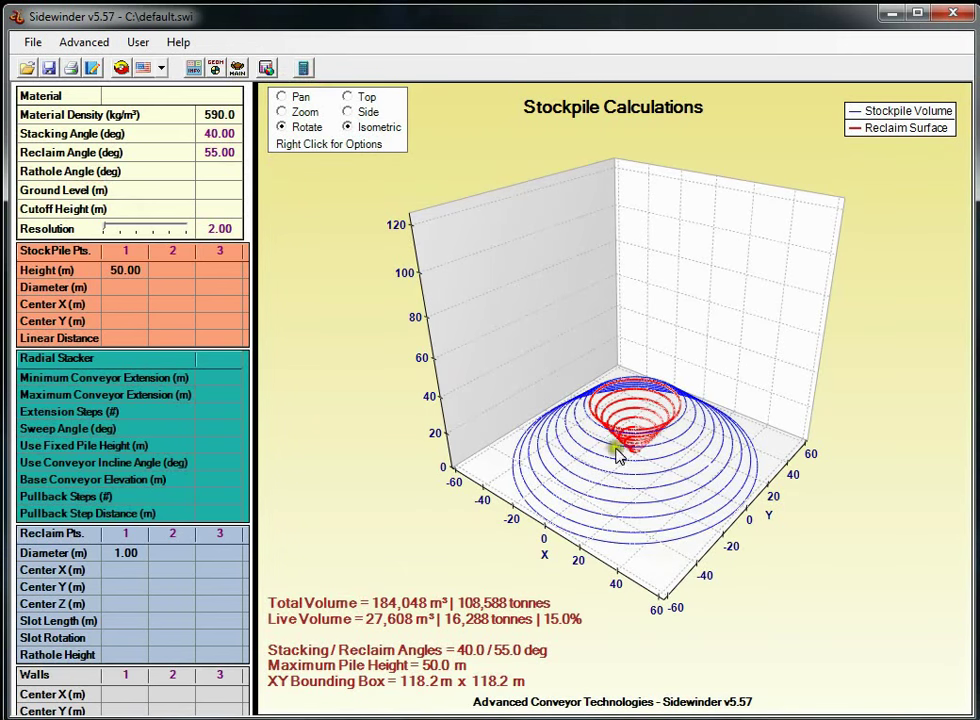
{"action": "left_click_drag", "start_coordinate": [619, 453], "coordinate": [617, 490]}
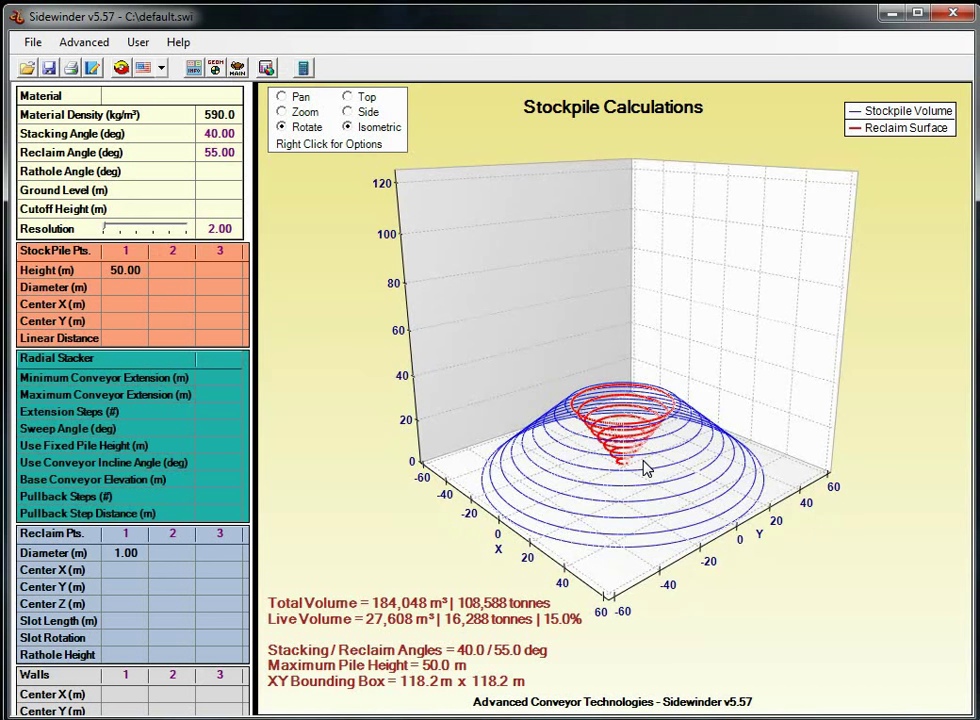
{"action": "right_click", "coordinate": [575, 355]}
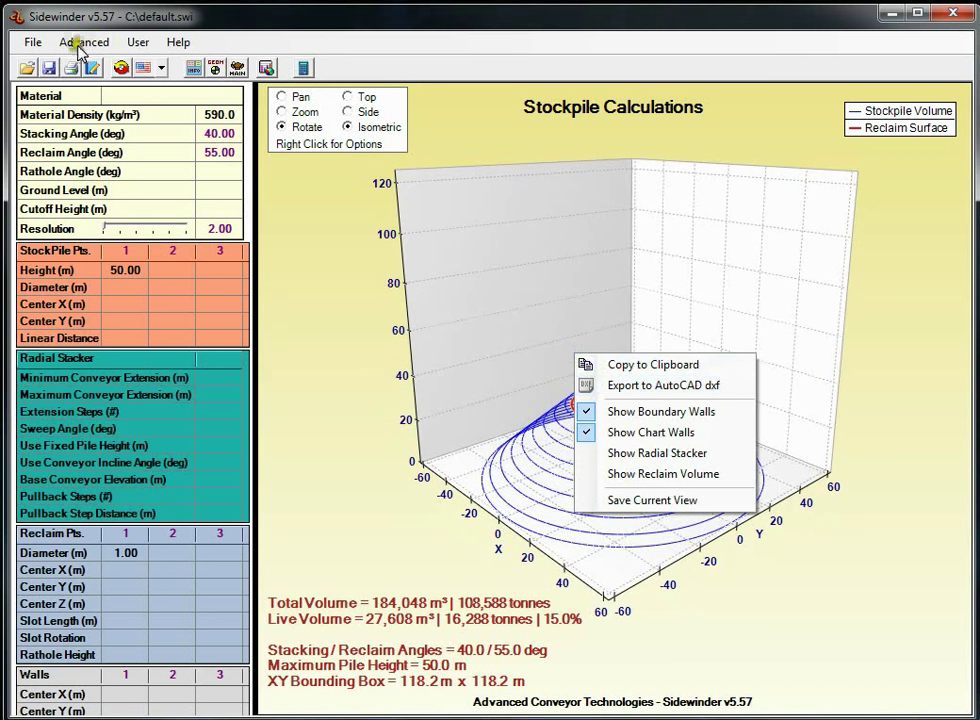
{"action": "left_click", "coordinate": [205, 153]}
{"action": "left_click", "coordinate": [212, 172]}
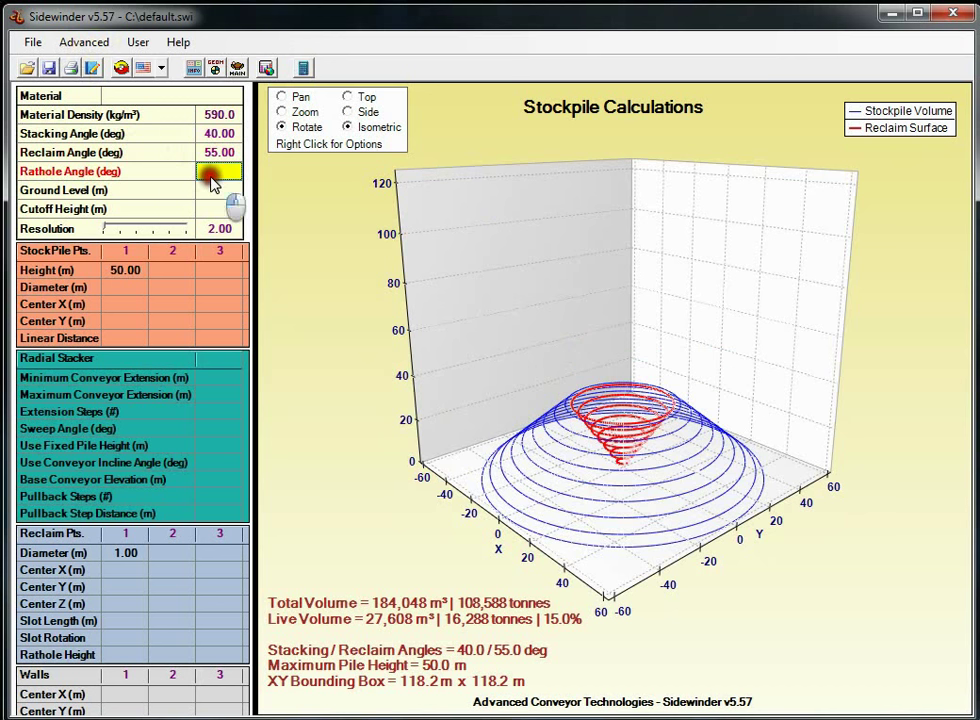
Step: Without saving default.swi, add CEMA 5 - P1 through P4 and cemaEx2.swi from Examples to the summary
{"action": "left_click", "coordinate": [91, 69]}
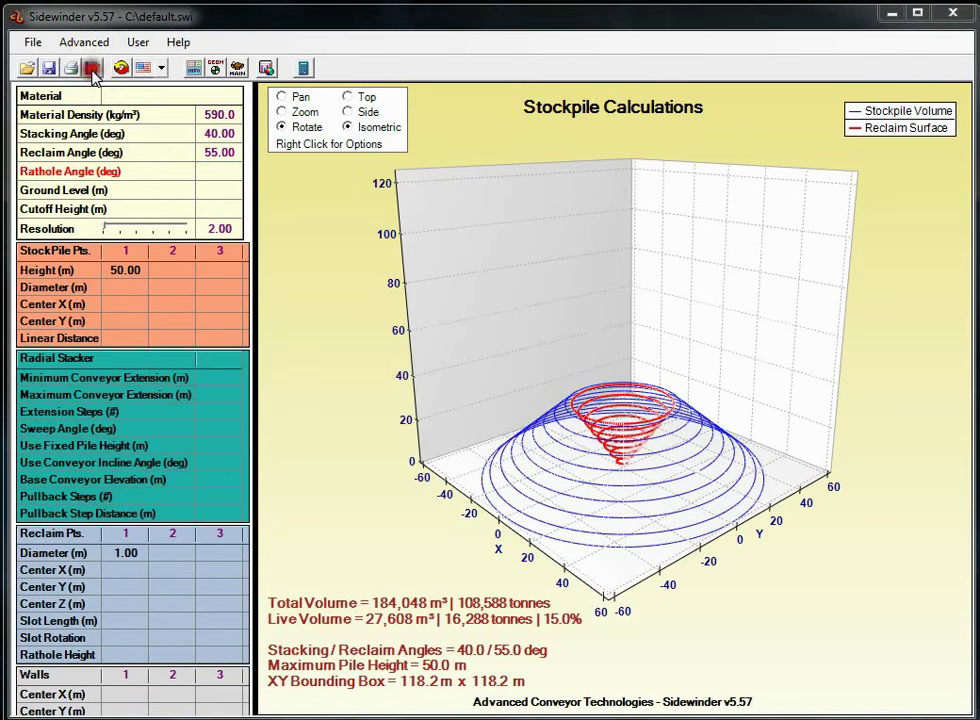
{"action": "left_click", "coordinate": [532, 482]}
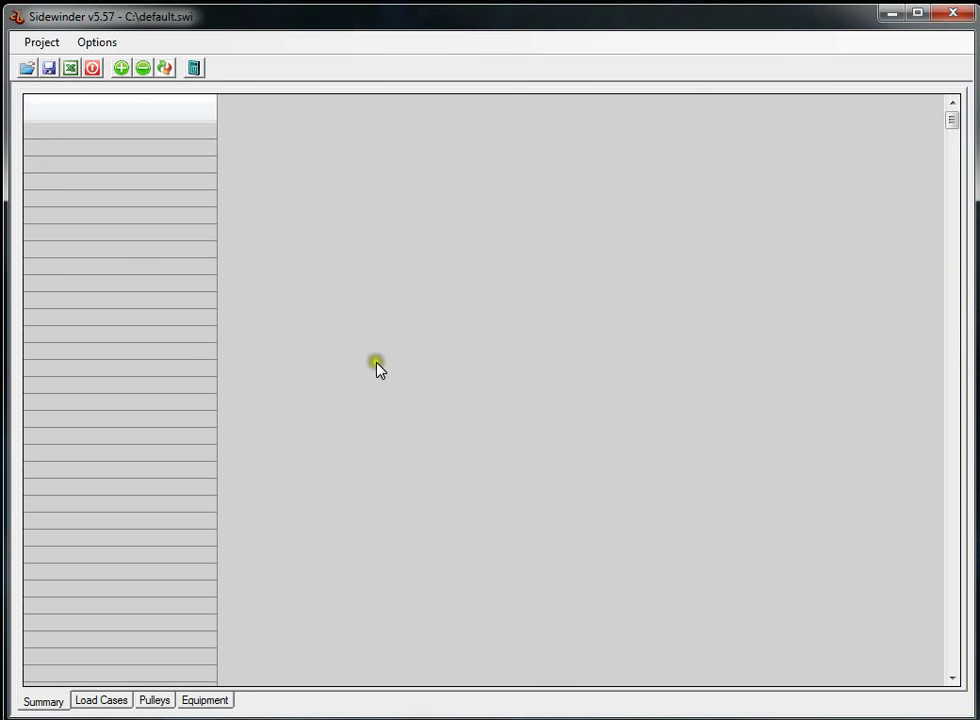
{"action": "left_click", "coordinate": [120, 68]}
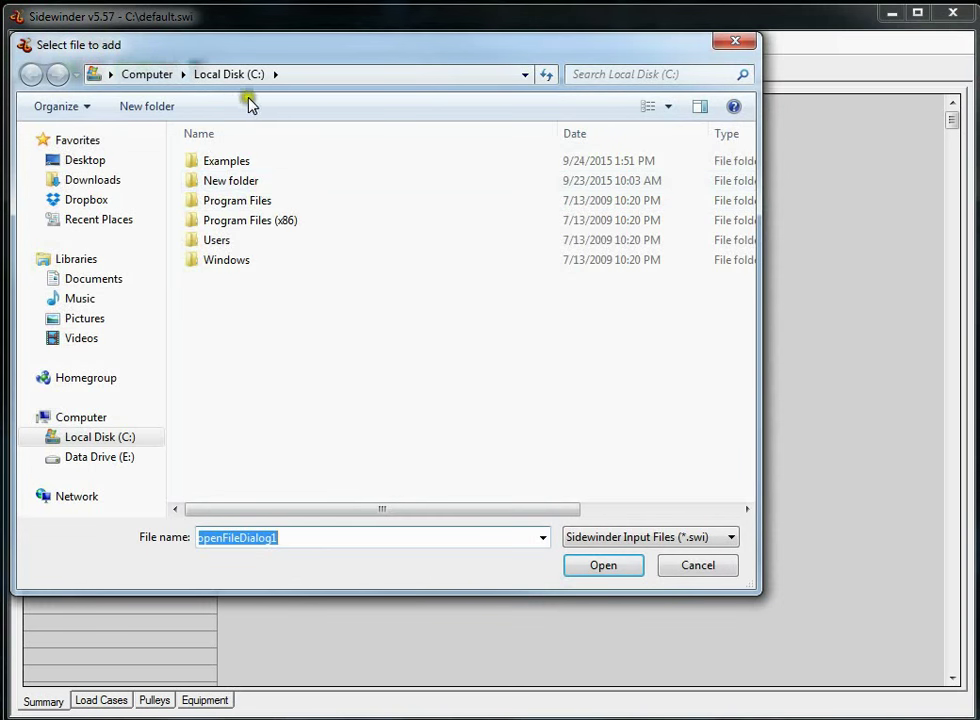
{"action": "double_click", "coordinate": [226, 166]}
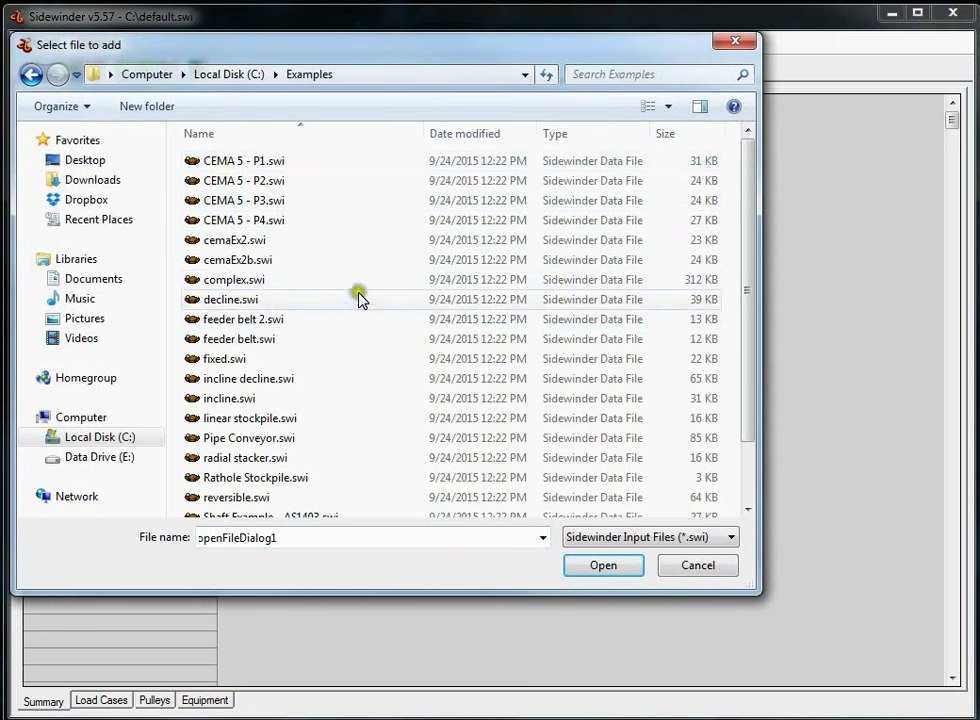
{"action": "left_click", "coordinate": [365, 420]}
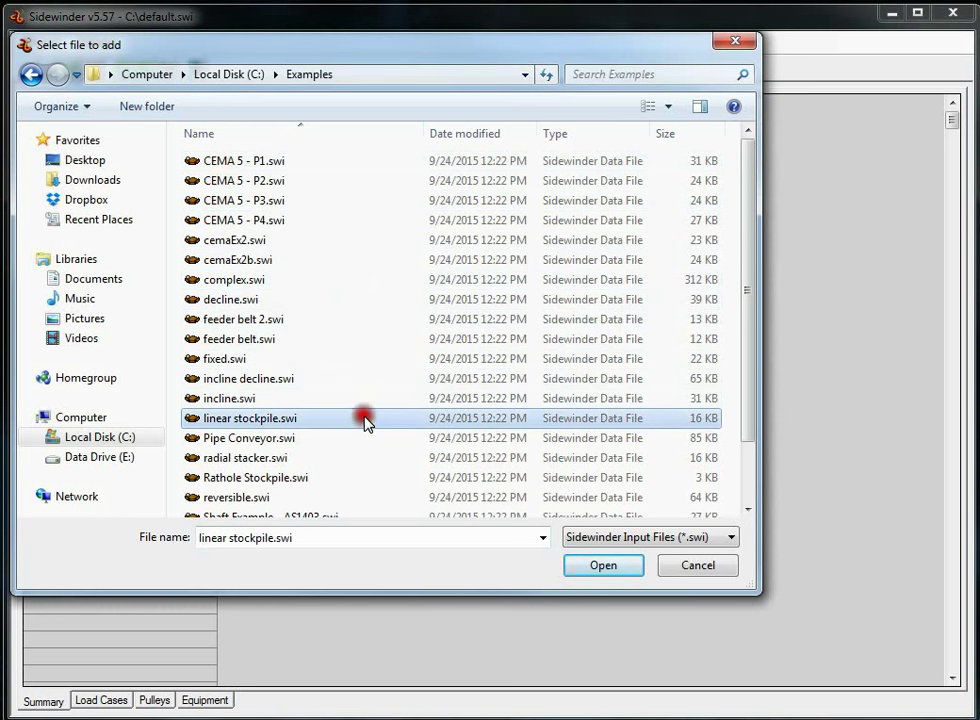
{"action": "left_click", "coordinate": [278, 160]}
{"action": "left_click", "coordinate": [270, 188], "text": "shift"}
{"action": "left_click", "coordinate": [255, 200], "text": "shift"}
{"action": "left_click", "coordinate": [240, 240], "text": "shift"}
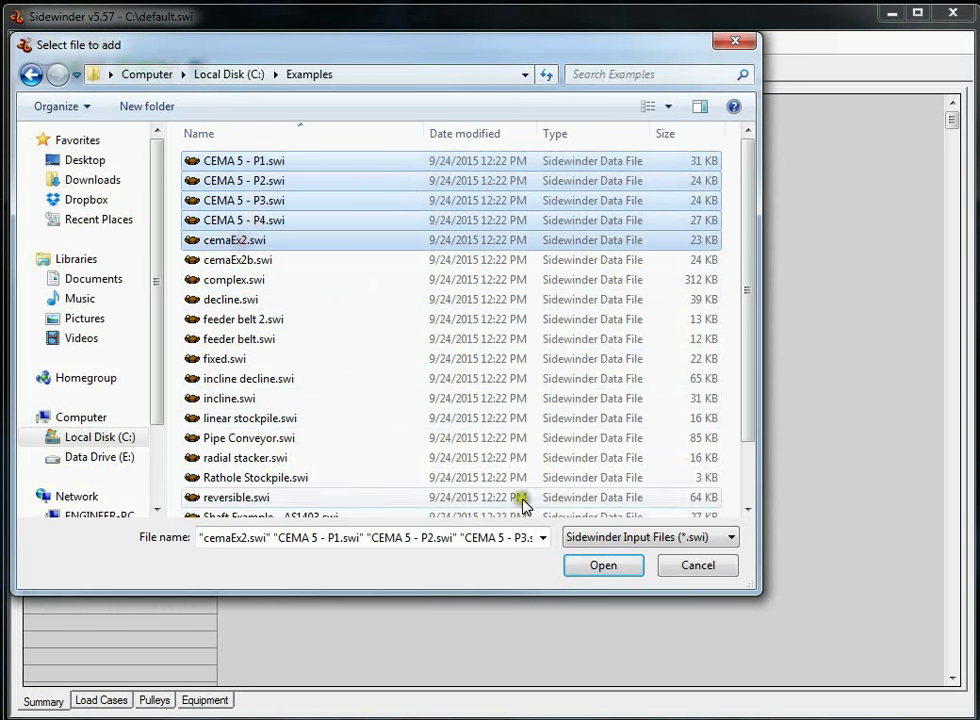
{"action": "left_click", "coordinate": [601, 567]}
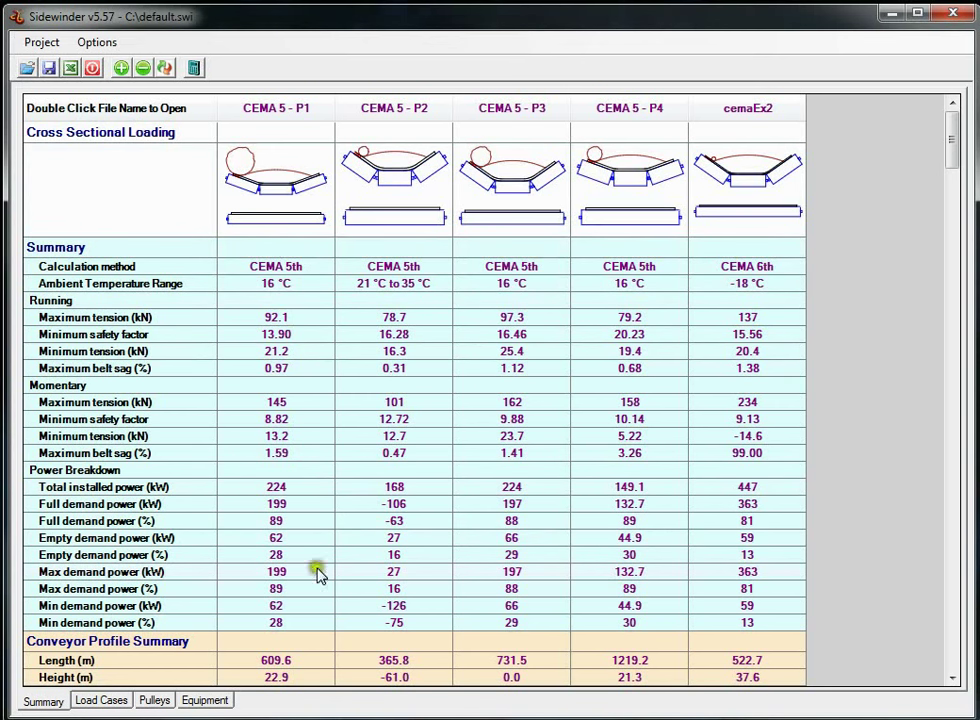
Step: Scroll through the five-file summary grid, checking the P2 maximum belt sag value
{"action": "left_click", "coordinate": [370, 452]}
{"action": "scroll", "coordinate": [372, 400], "scroll_direction": "down", "scroll_amount": 4}
{"action": "scroll", "coordinate": [208, 258], "scroll_direction": "up", "scroll_amount": 4}
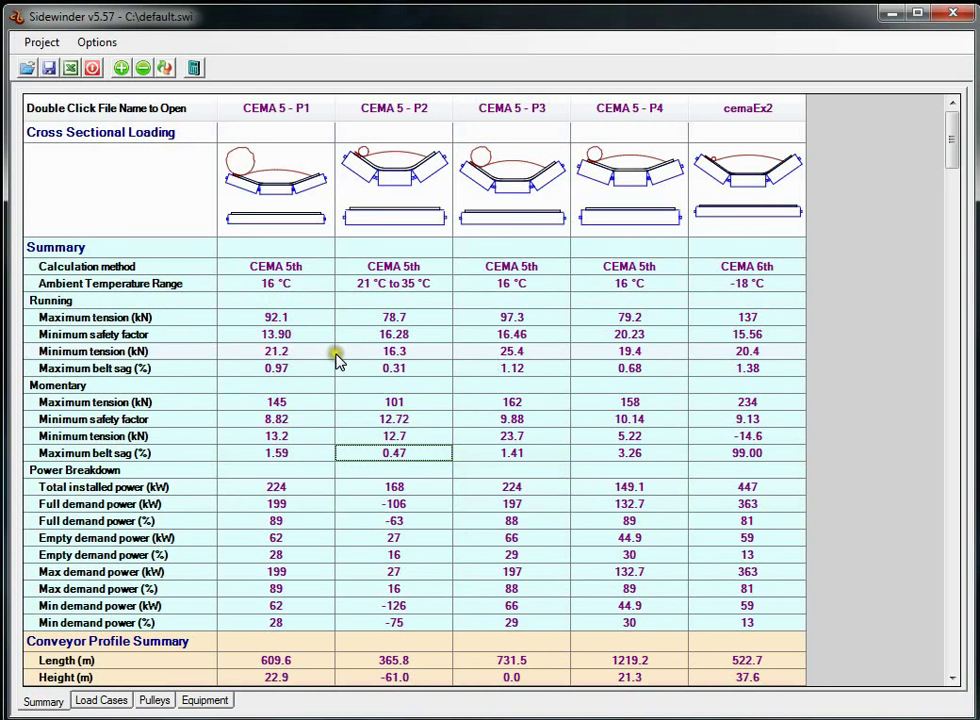
{"action": "scroll", "coordinate": [287, 452], "scroll_direction": "down", "scroll_amount": 10}
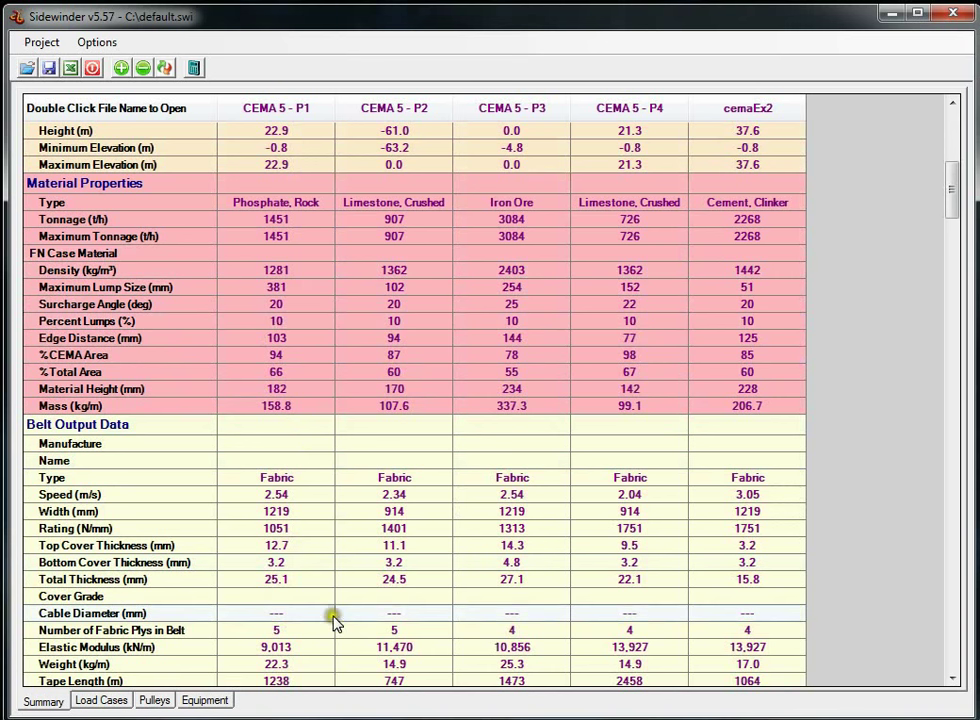
{"action": "scroll", "coordinate": [332, 520], "scroll_direction": "down", "scroll_amount": 12}
{"action": "scroll", "coordinate": [380, 462], "scroll_direction": "down", "scroll_amount": 20}
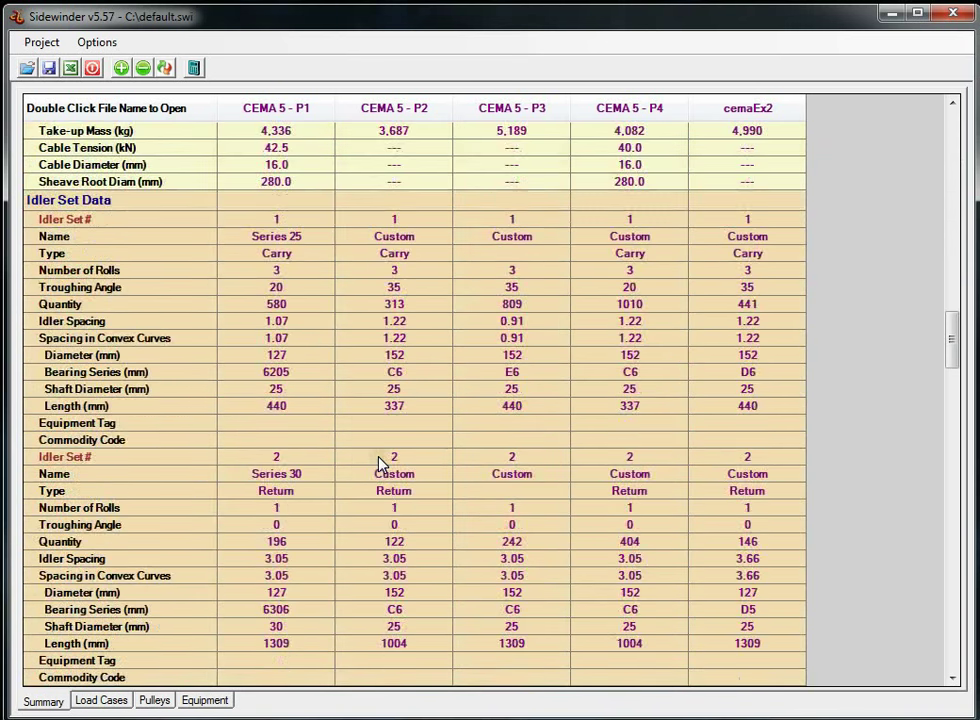
{"action": "scroll", "coordinate": [380, 464], "scroll_direction": "up", "scroll_amount": 15}
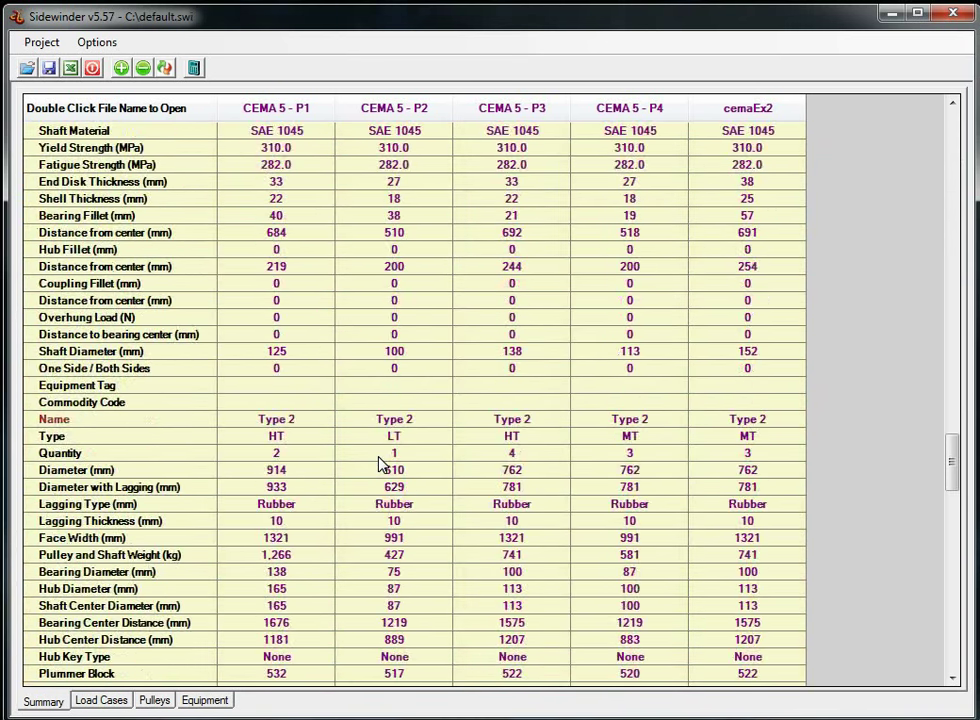
Step: Look at the summary grid's options menu, then show the Load Cases comparison table
{"action": "right_click", "coordinate": [318, 300]}
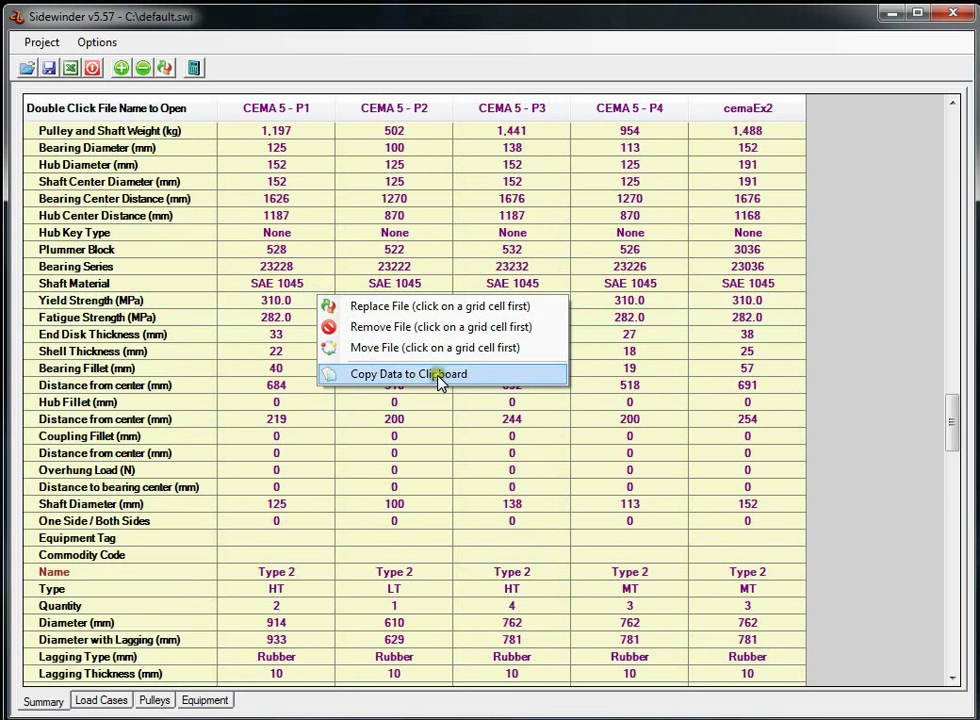
{"action": "left_click", "coordinate": [319, 247]}
{"action": "scroll", "coordinate": [339, 308], "scroll_direction": "up", "scroll_amount": 10}
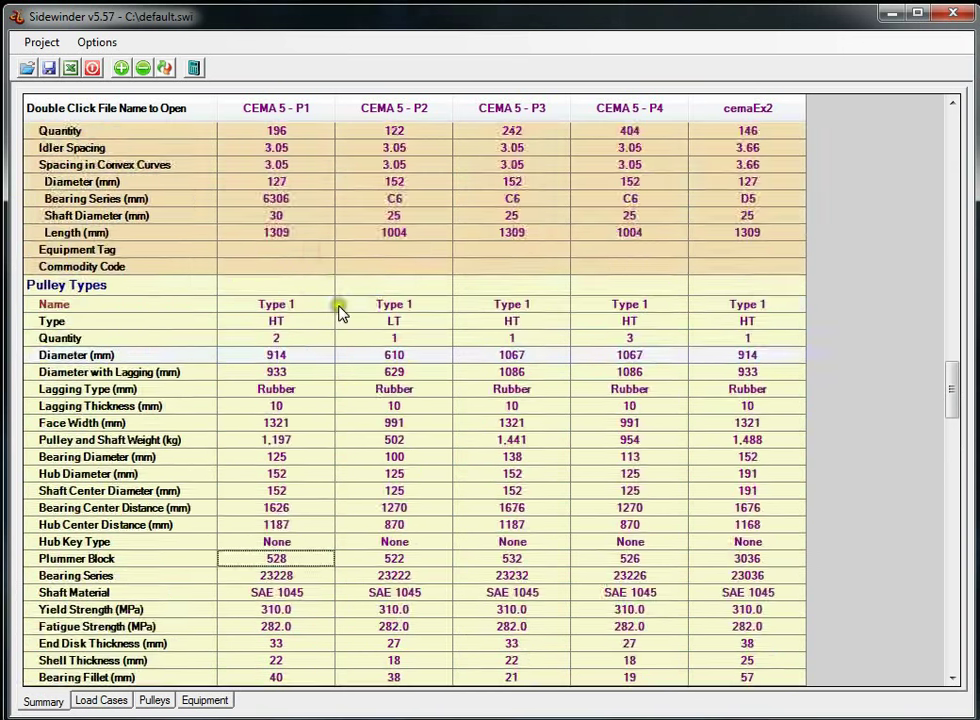
{"action": "scroll", "coordinate": [364, 315], "scroll_direction": "up", "scroll_amount": 10}
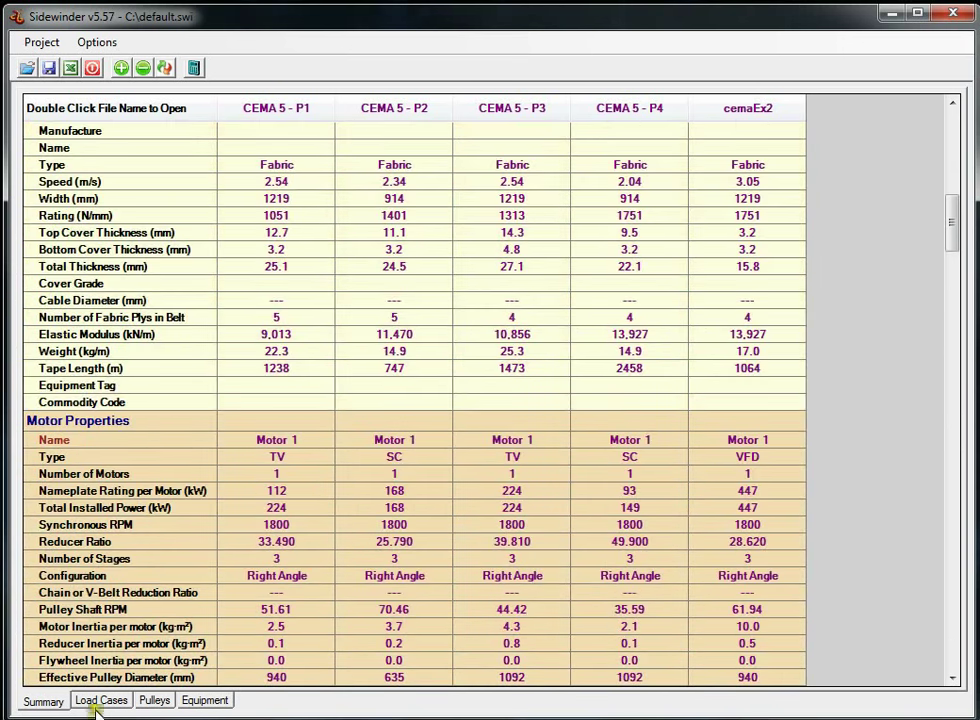
{"action": "left_click", "coordinate": [101, 701]}
Step: Browse the Pulleys and Equipment comparison tables, then go back to the Summary table
{"action": "left_click", "coordinate": [154, 701]}
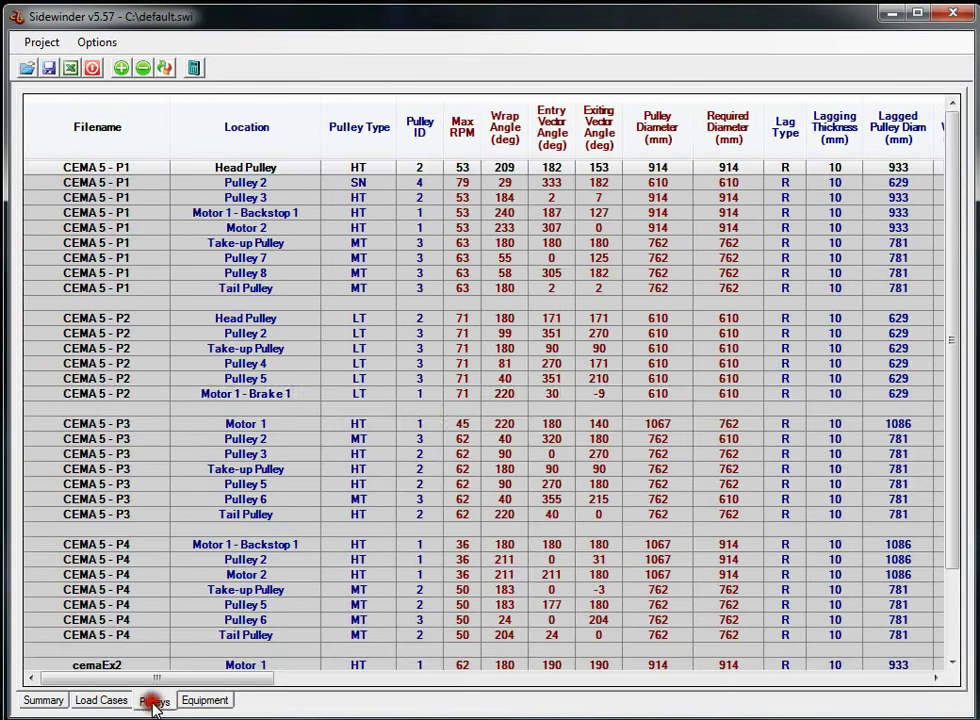
{"action": "left_click", "coordinate": [205, 701]}
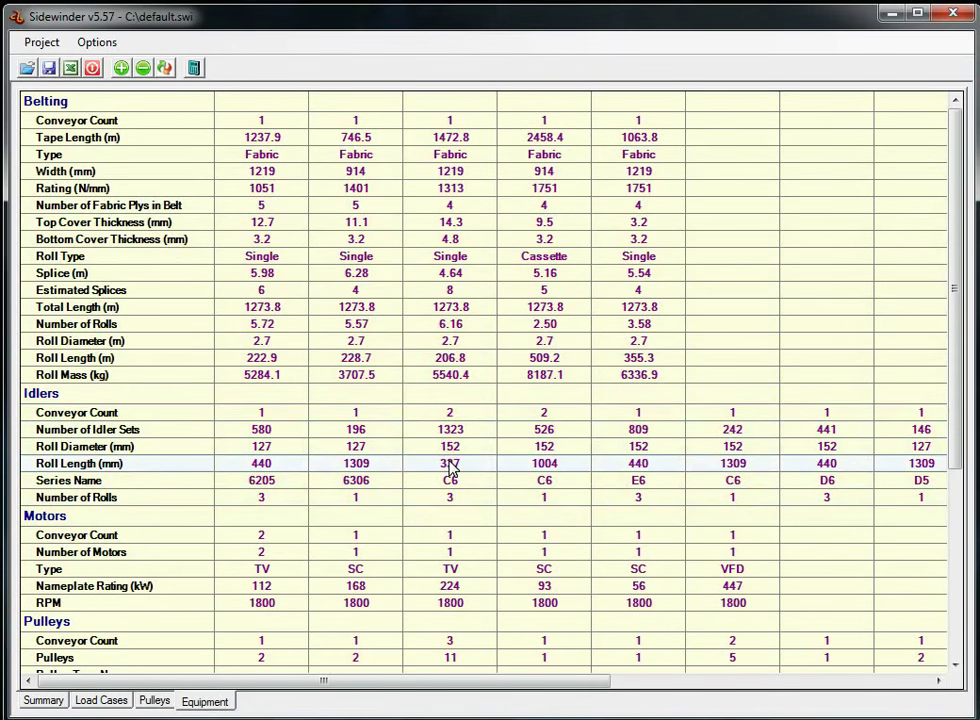
{"action": "left_click", "coordinate": [40, 700]}
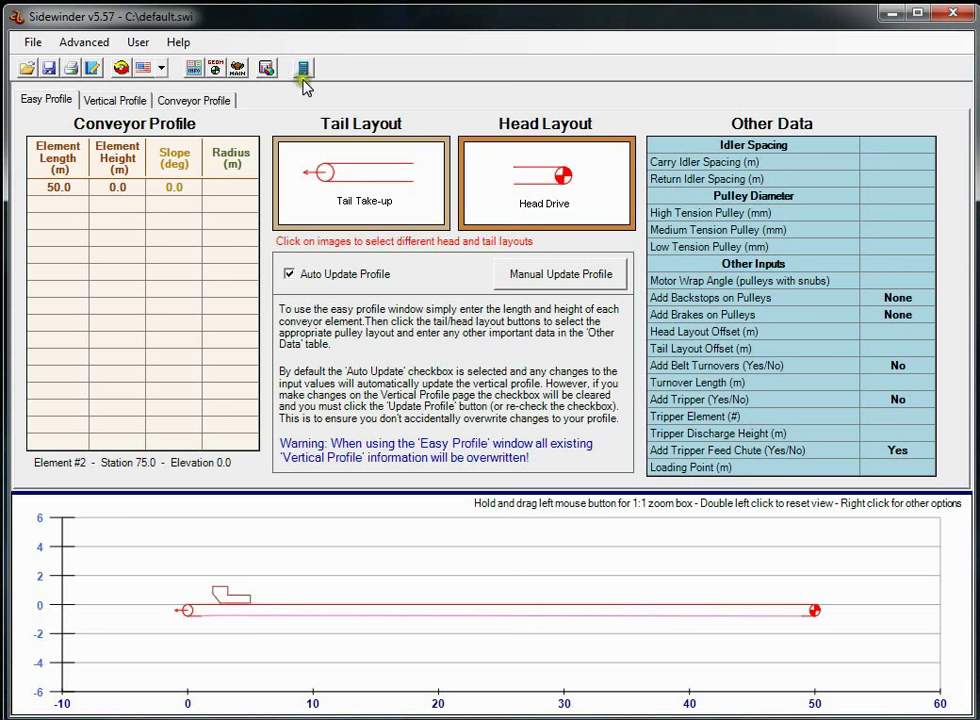
Step: Switch the interface language to Español and accept the disclaimer
{"action": "left_click", "coordinate": [237, 67]}
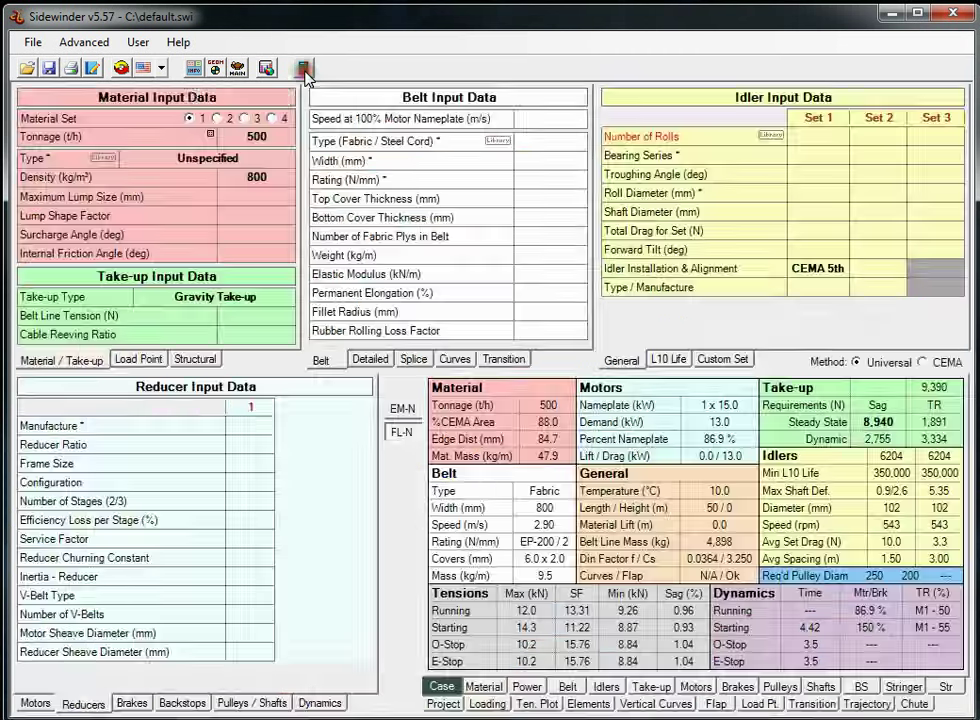
{"action": "left_click", "coordinate": [162, 70]}
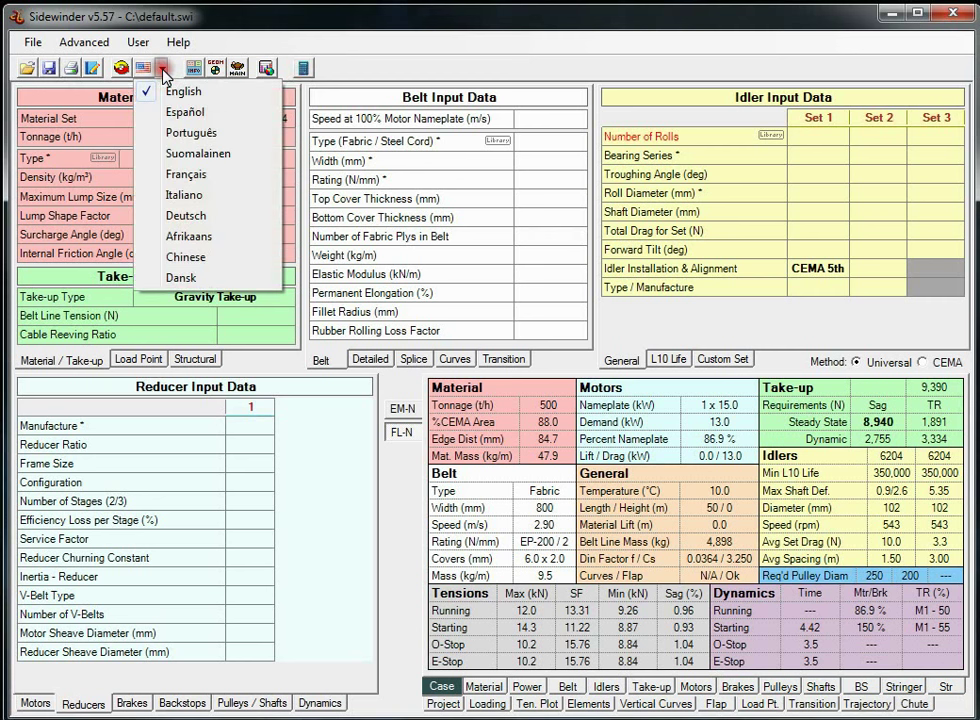
{"action": "left_click", "coordinate": [188, 112]}
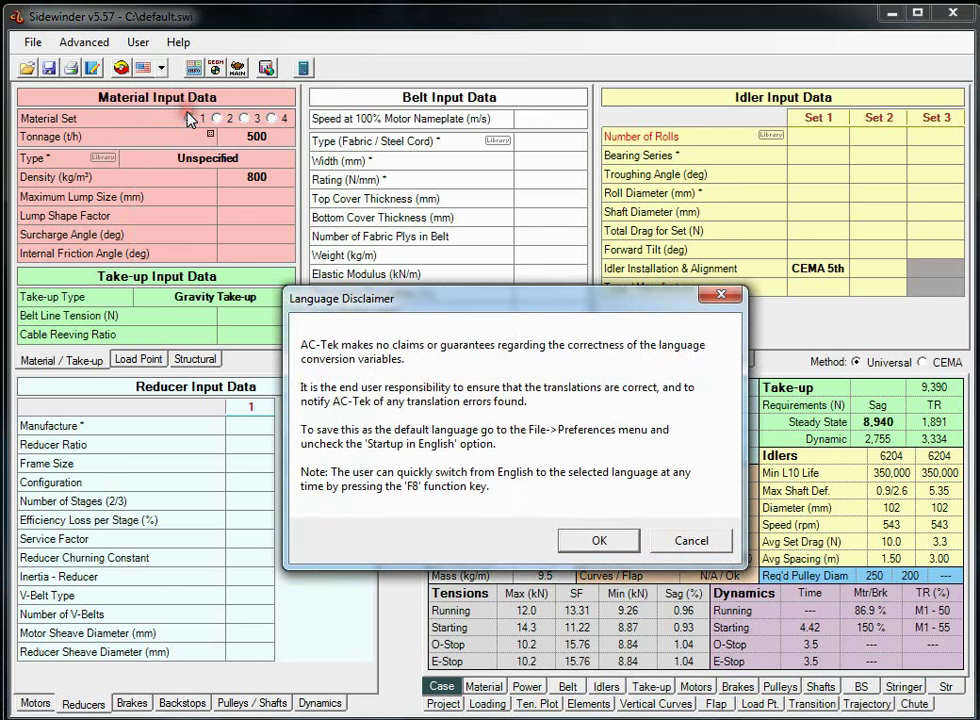
{"action": "left_click", "coordinate": [590, 540]}
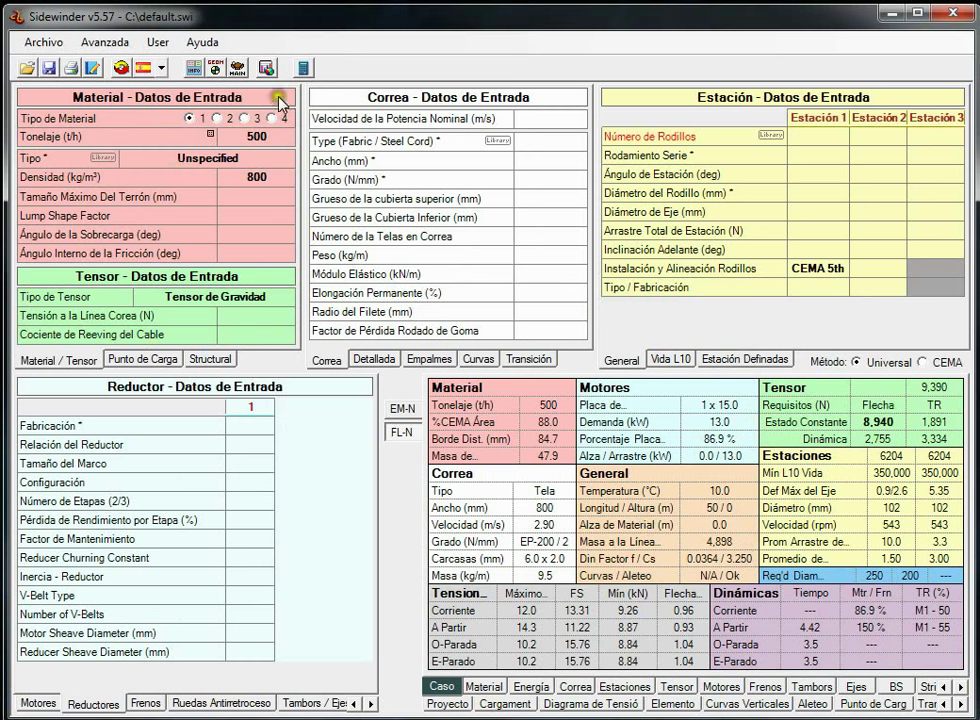
Step: Bring up the report and CAD output window from the main input view
{"action": "left_click", "coordinate": [215, 67]}
{"action": "left_click", "coordinate": [238, 67]}
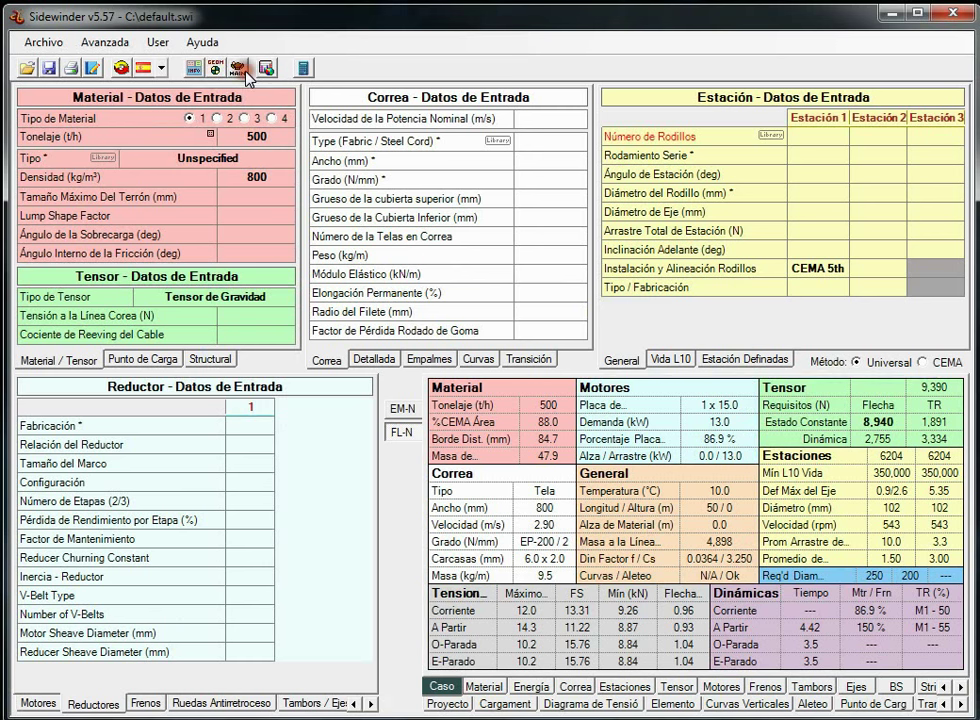
{"action": "left_click", "coordinate": [70, 68]}
Step: Generate the Spanish design report and read it in Word at 100% zoom
{"action": "left_click", "coordinate": [84, 462]}
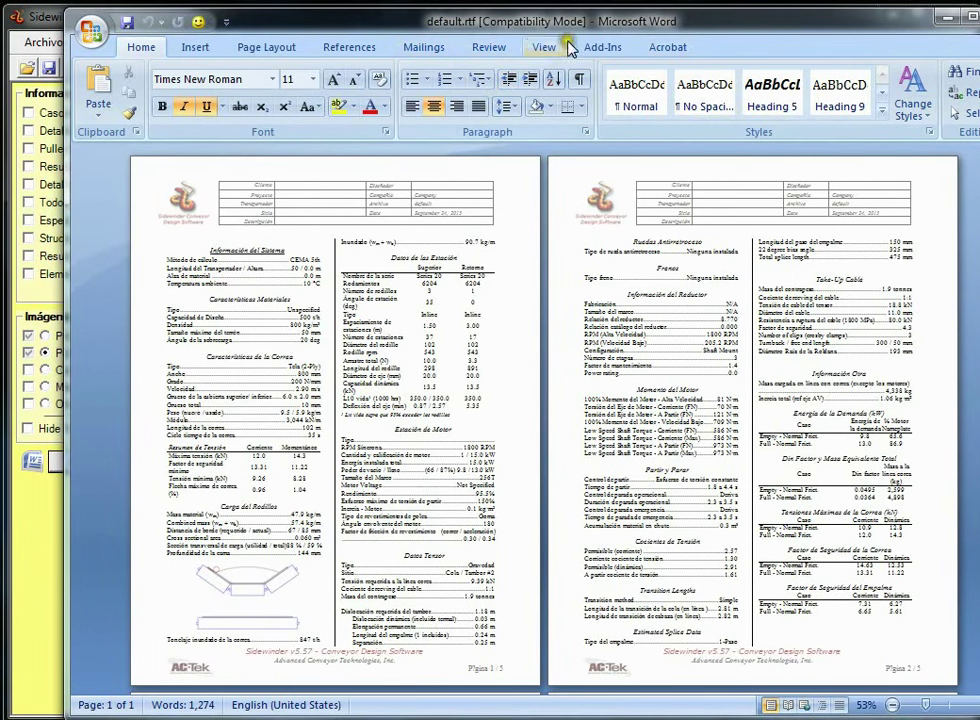
{"action": "left_click", "coordinate": [544, 47]}
{"action": "left_click", "coordinate": [527, 88]}
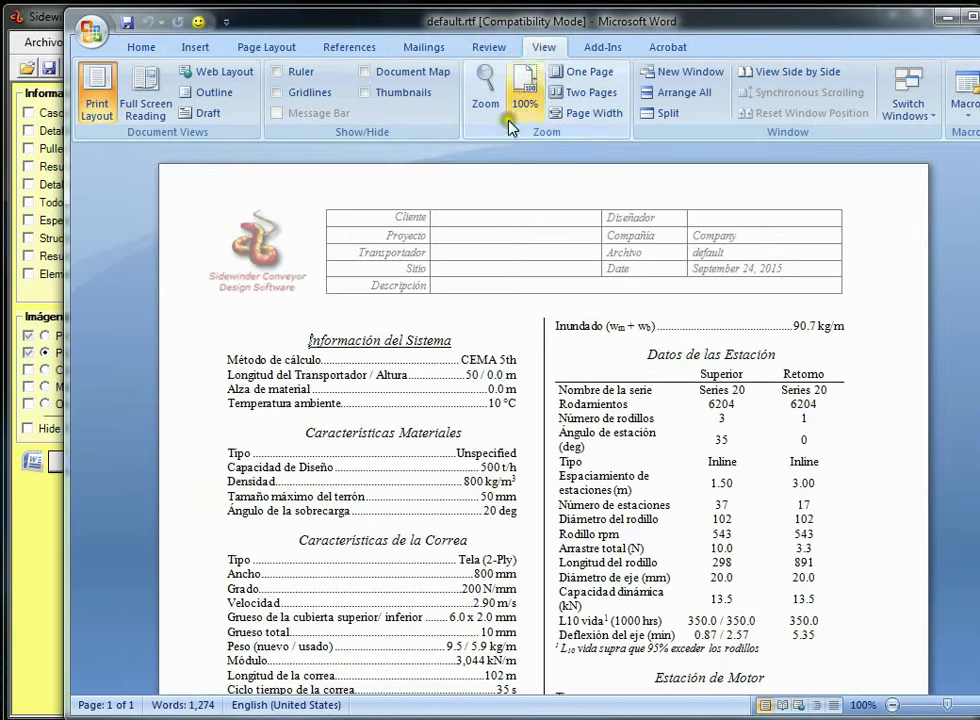
{"action": "scroll", "coordinate": [542, 409], "scroll_direction": "down", "scroll_amount": 6}
Step: Minimize Word and switch the interface to Chinese, accepting both notices
{"action": "left_click", "coordinate": [946, 35]}
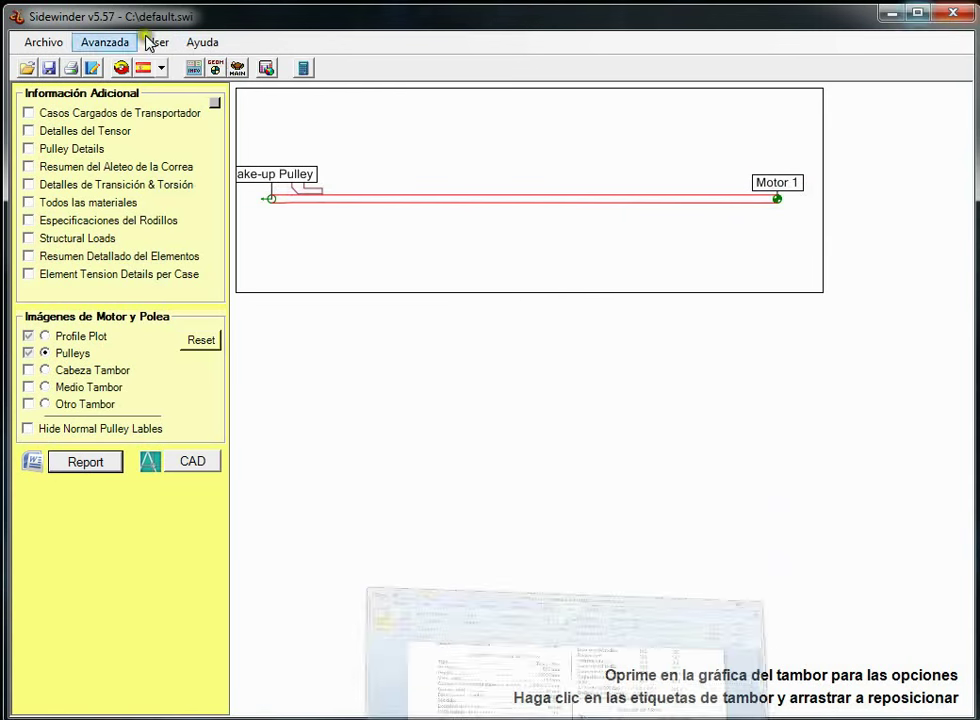
{"action": "left_click", "coordinate": [161, 67]}
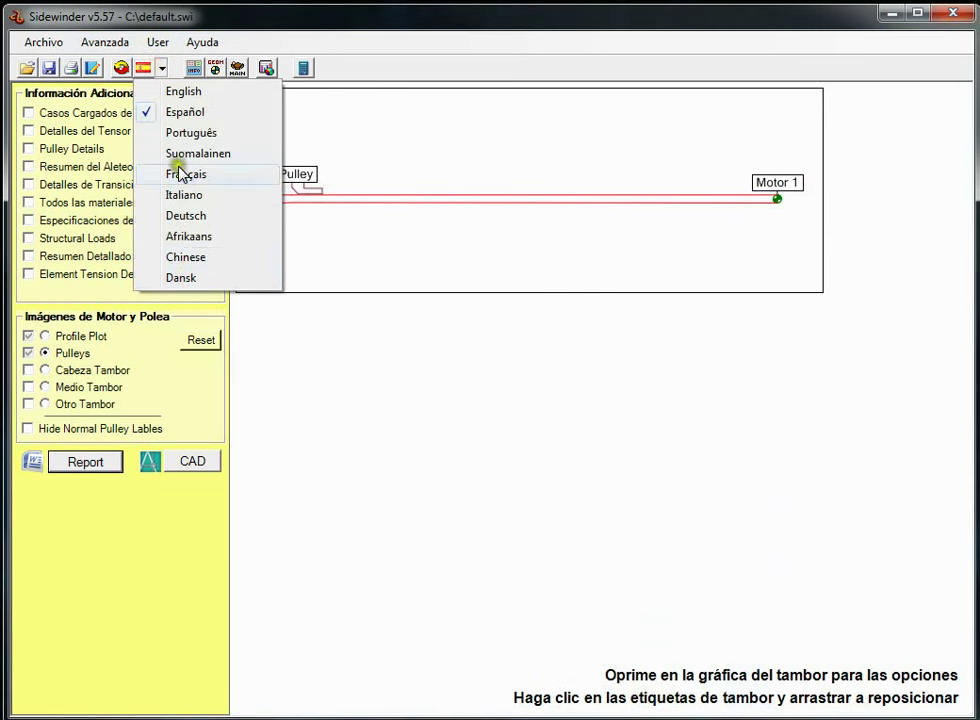
{"action": "left_click", "coordinate": [179, 257]}
{"action": "left_click", "coordinate": [599, 541]}
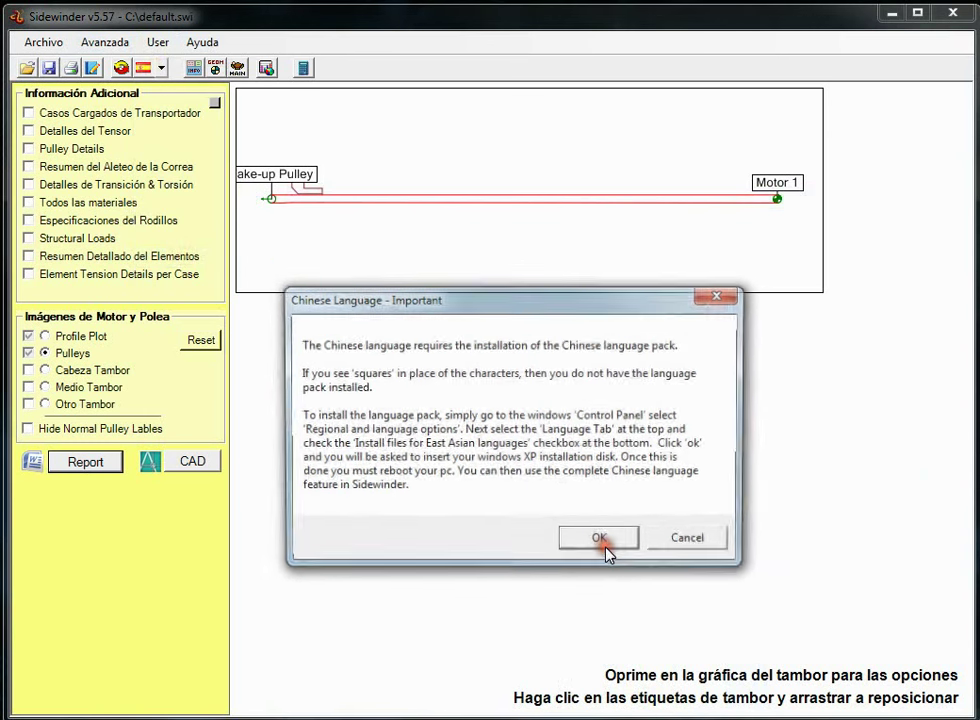
{"action": "left_click", "coordinate": [606, 547]}
Step: Return to the main input form and switch the interface back to English
{"action": "left_click", "coordinate": [237, 67]}
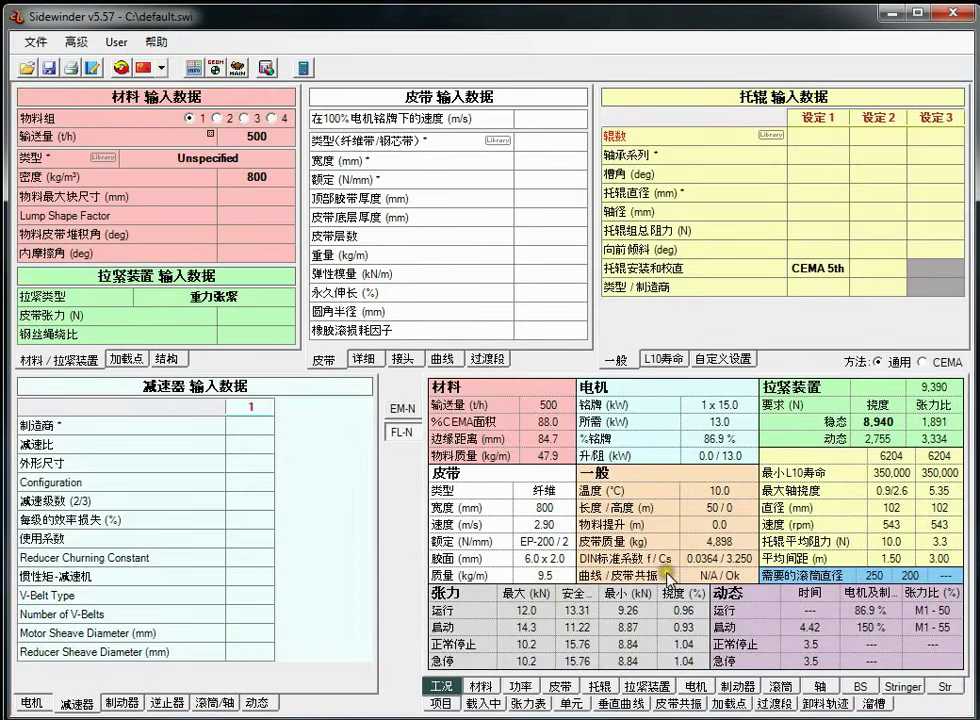
{"action": "left_click", "coordinate": [166, 67]}
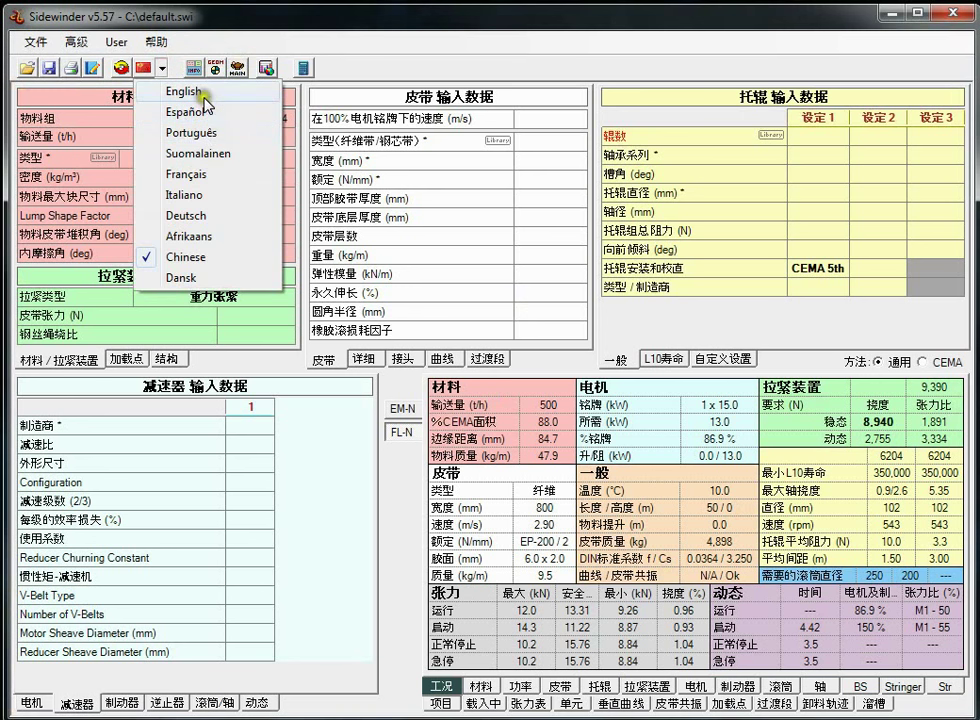
{"action": "left_click", "coordinate": [190, 92]}
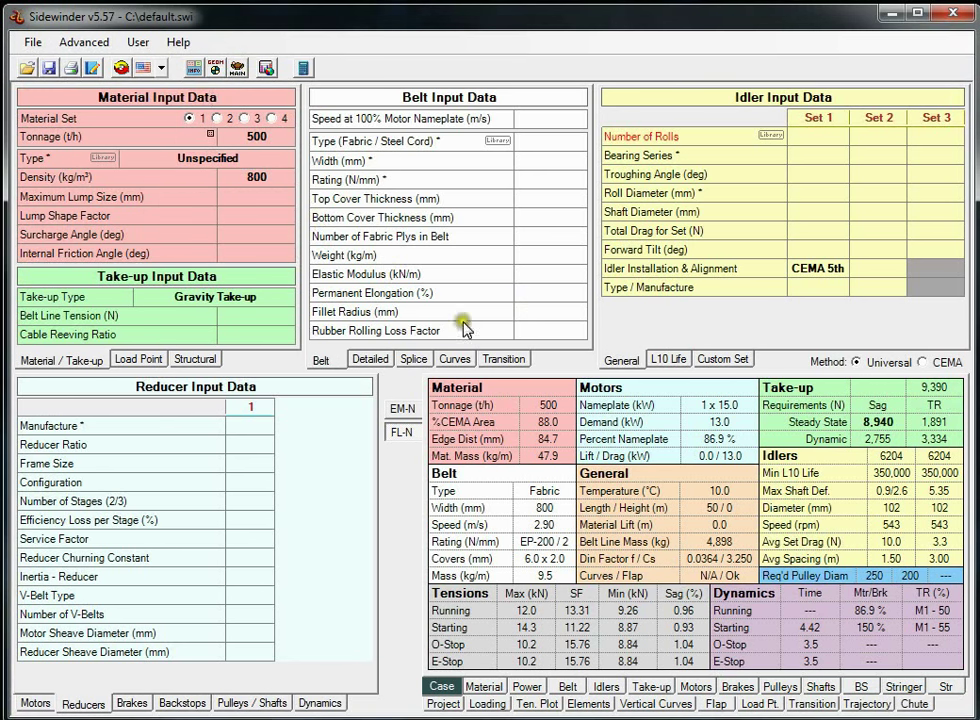